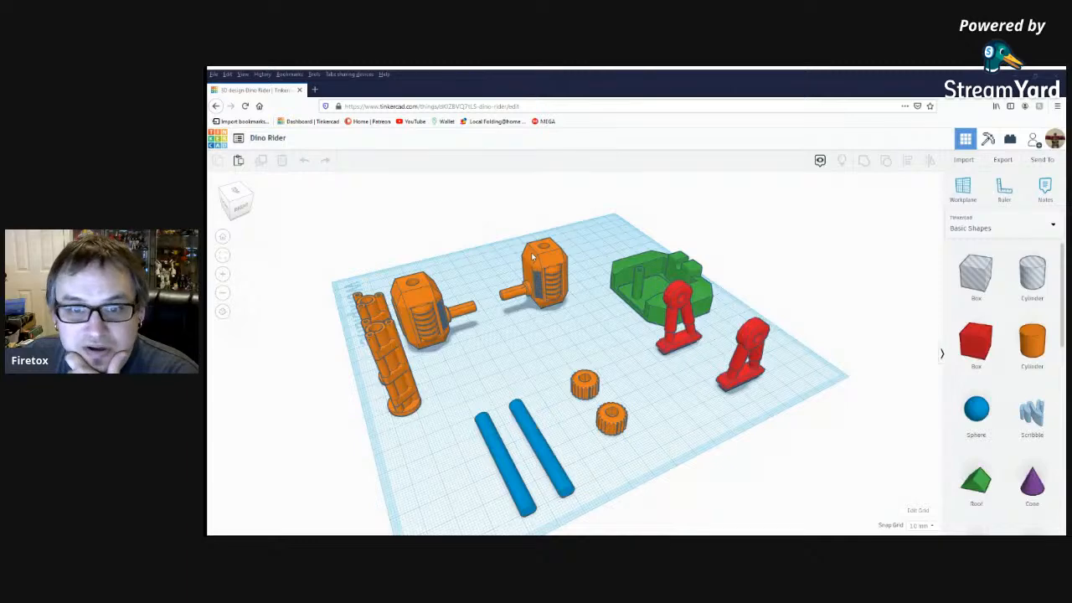
scroll(545, 272, "up", 3)
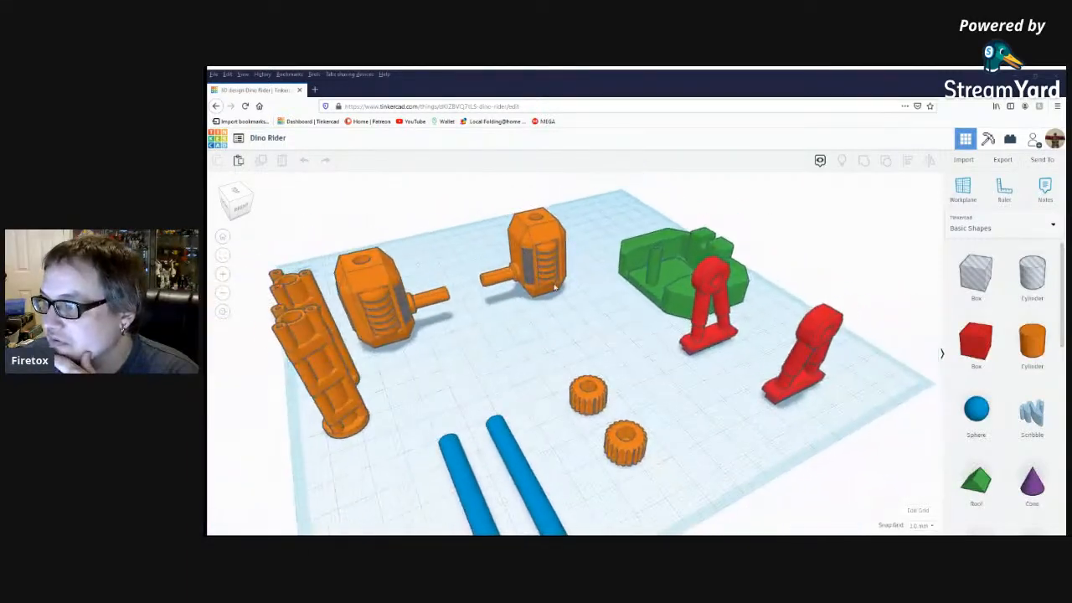
scroll(554, 288, "down", 3)
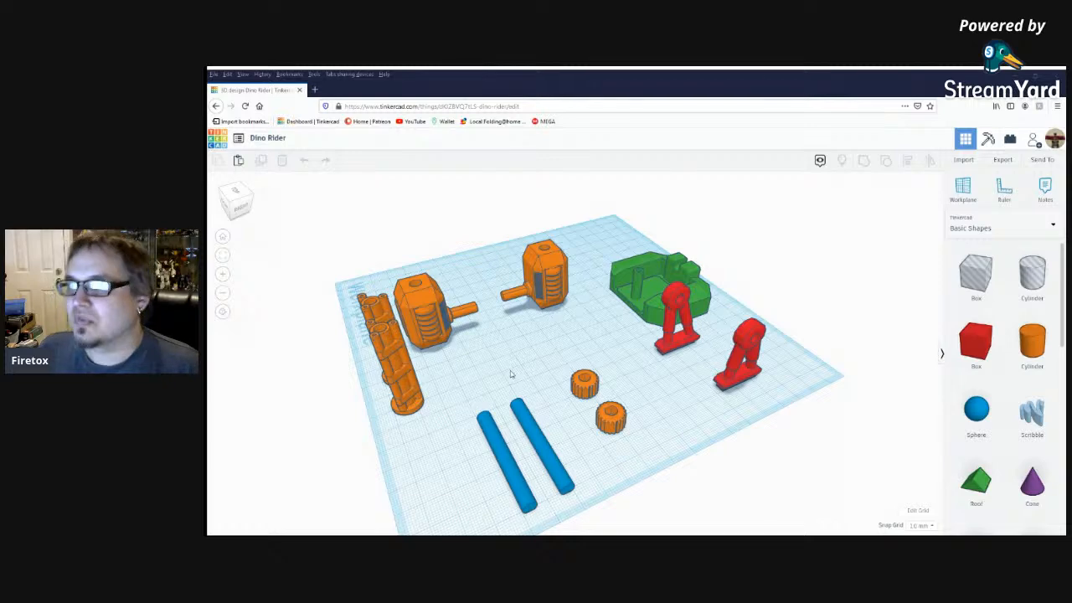
Search the web for "dinoriders" in a new browser tab and open the image results.
left_click(316, 88)
type("dinoriders")
key("Return")
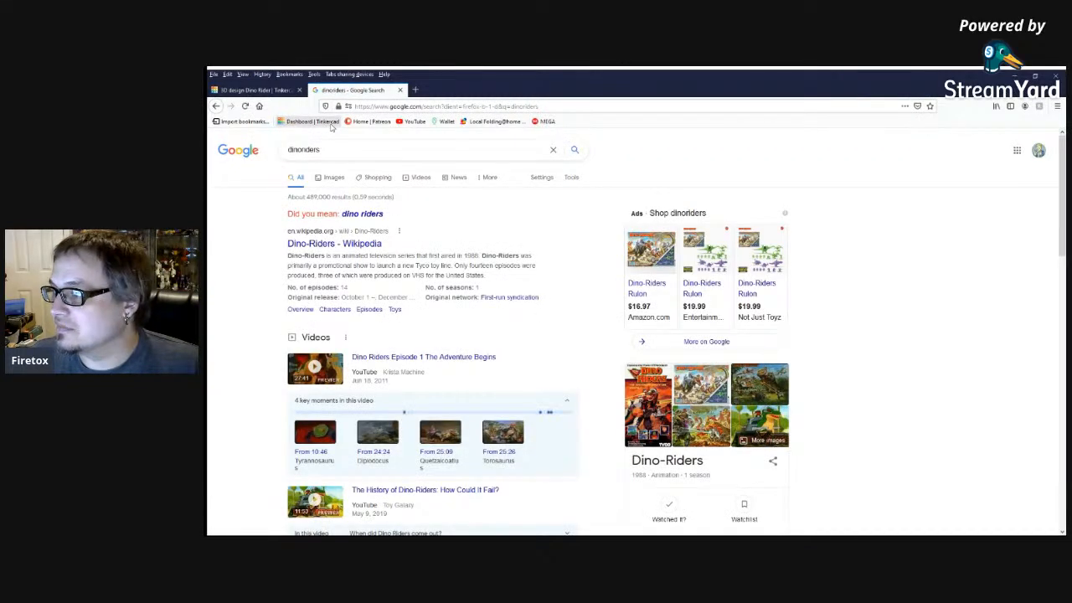
left_click(652, 392)
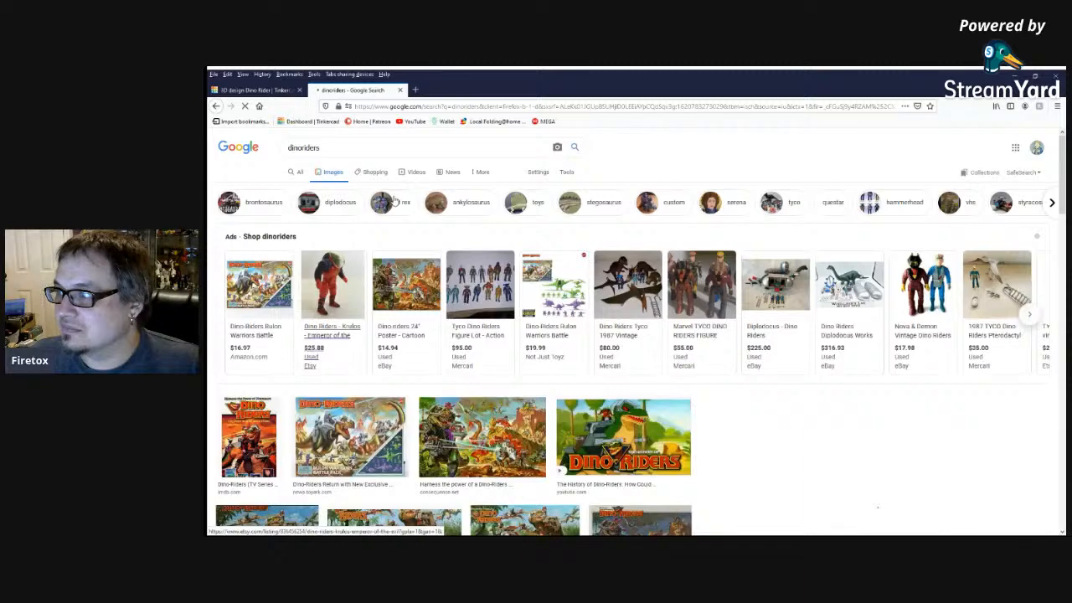
Examine several Dino-Riders toy and cartoon images, including the armoured T-Rex, Brontosaurus, Deinonychus and Rulon Warriors Battle Pack.
left_click(249, 437)
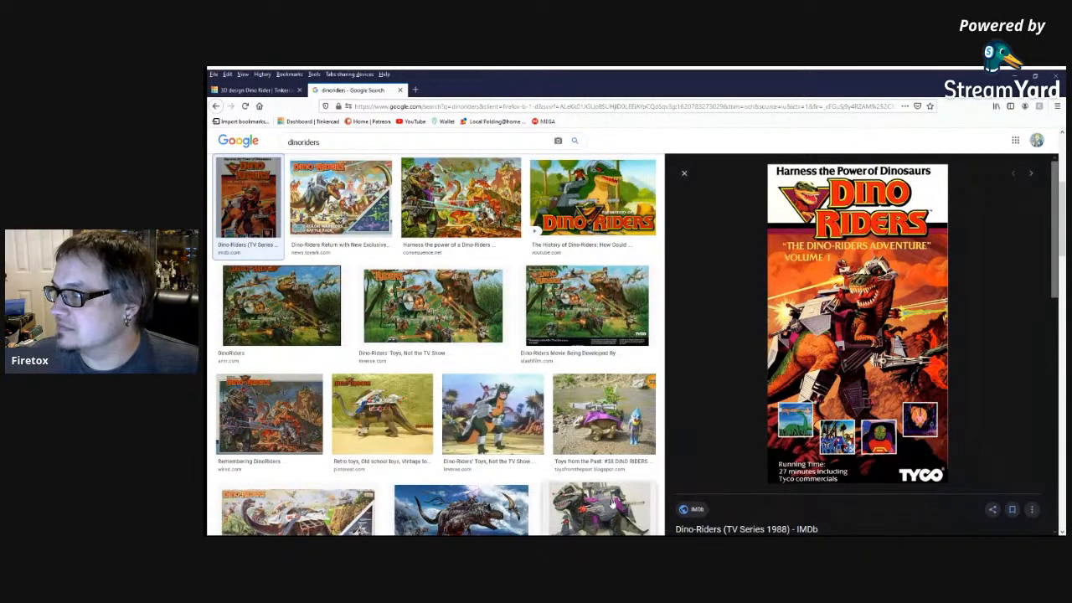
left_click(613, 503)
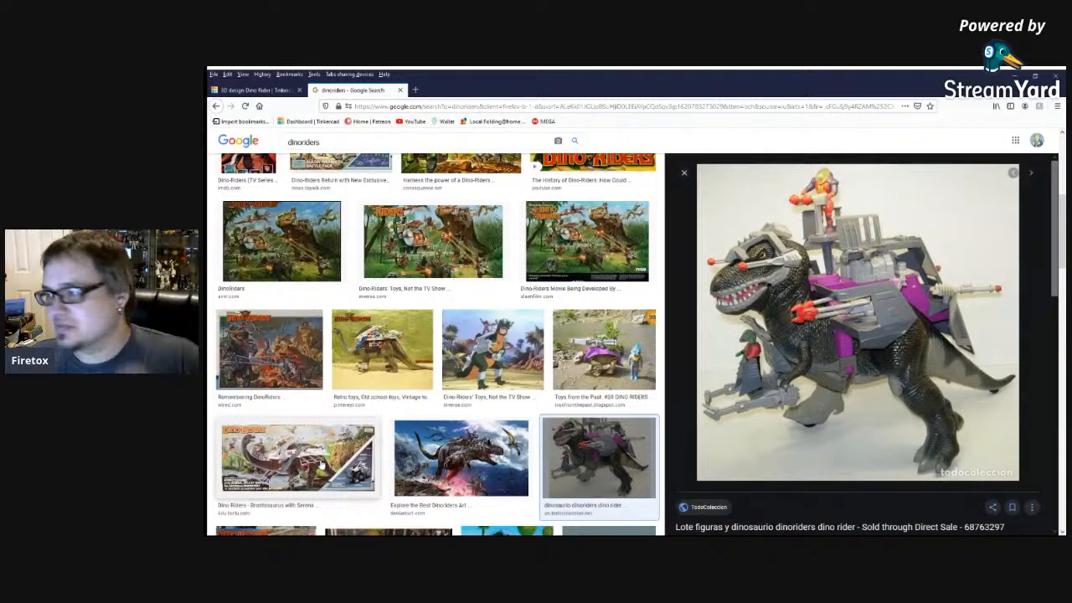
left_click(251, 497)
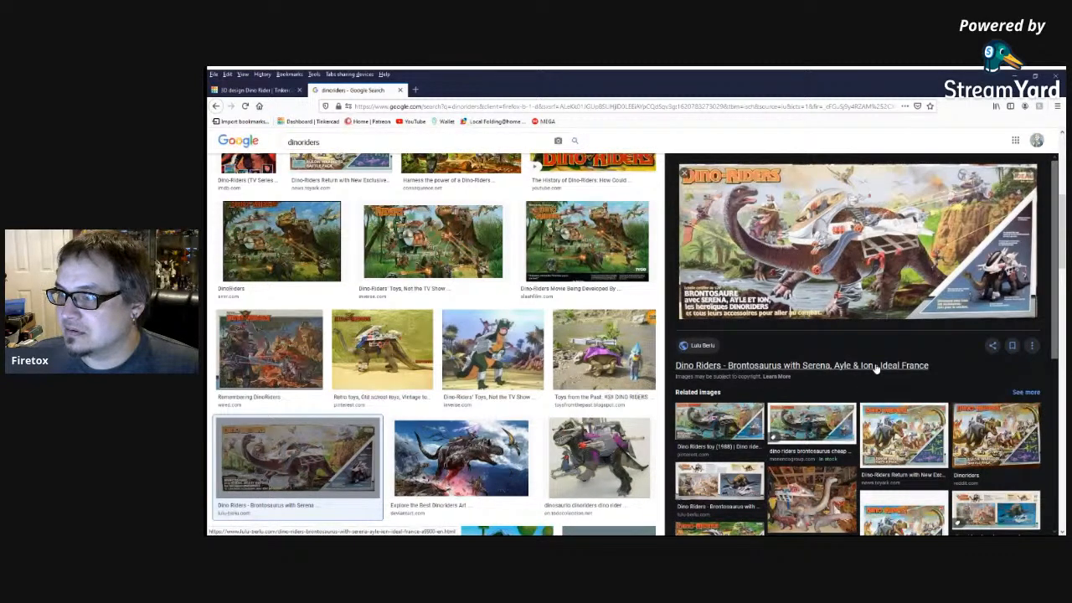
scroll(505, 414, "down", 4)
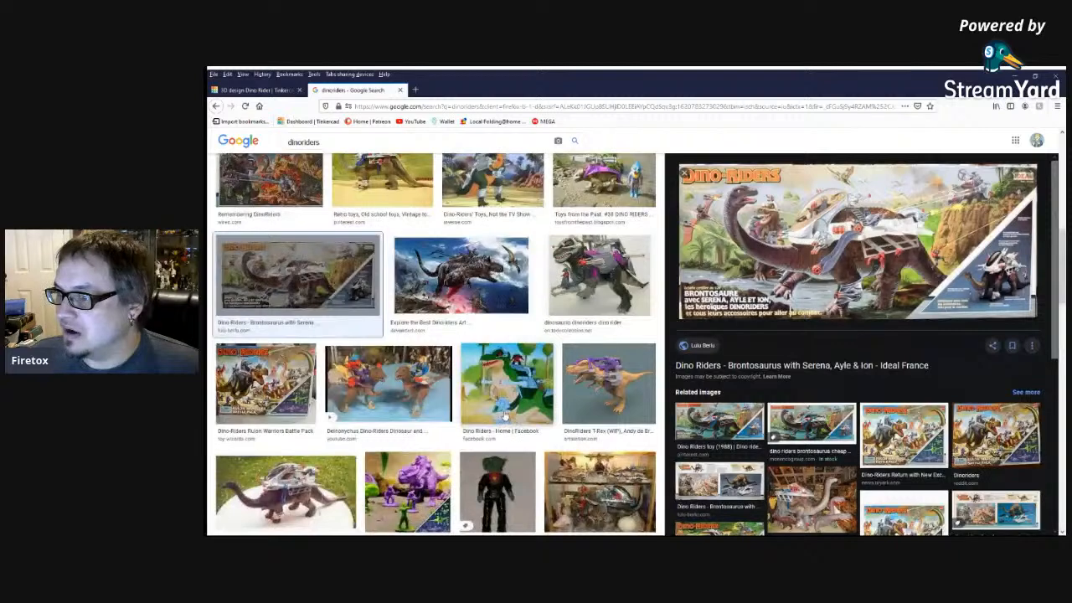
left_click(388, 390)
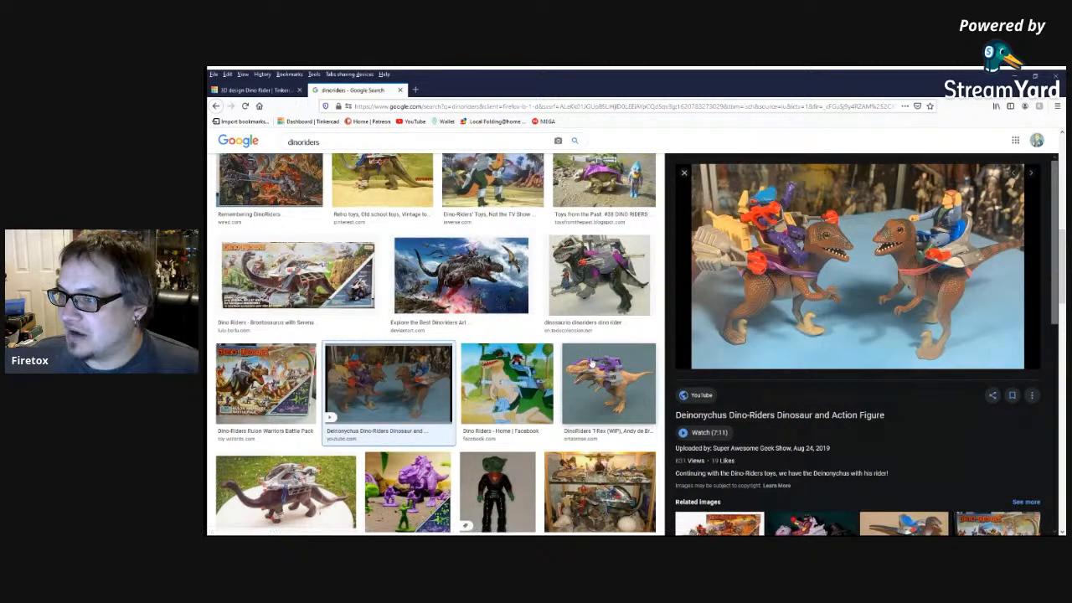
left_click(407, 493)
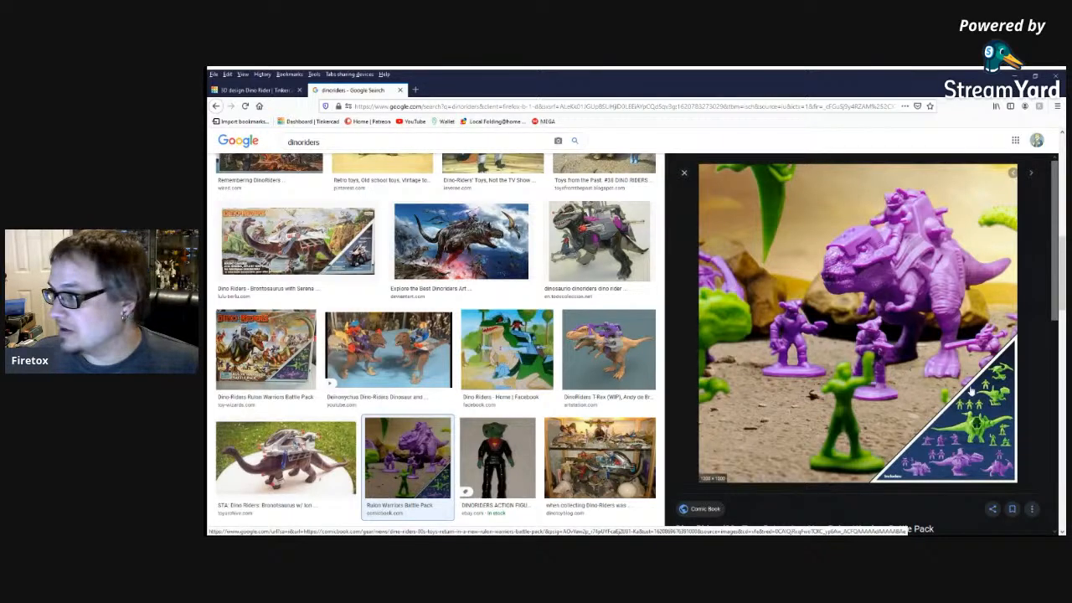
left_click(600, 457)
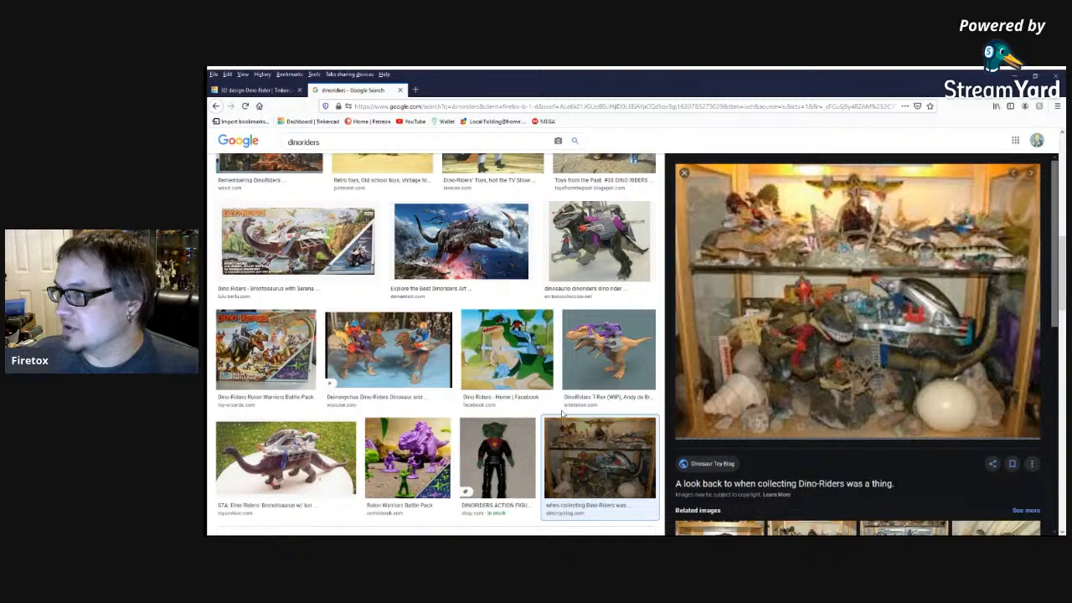
left_click(507, 352)
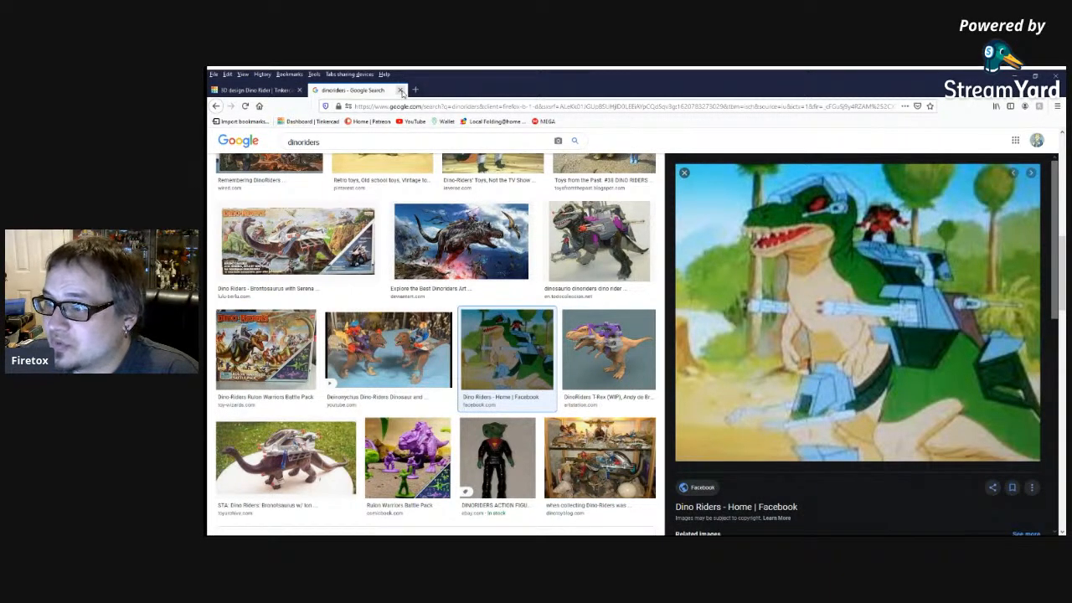
left_click(593, 243)
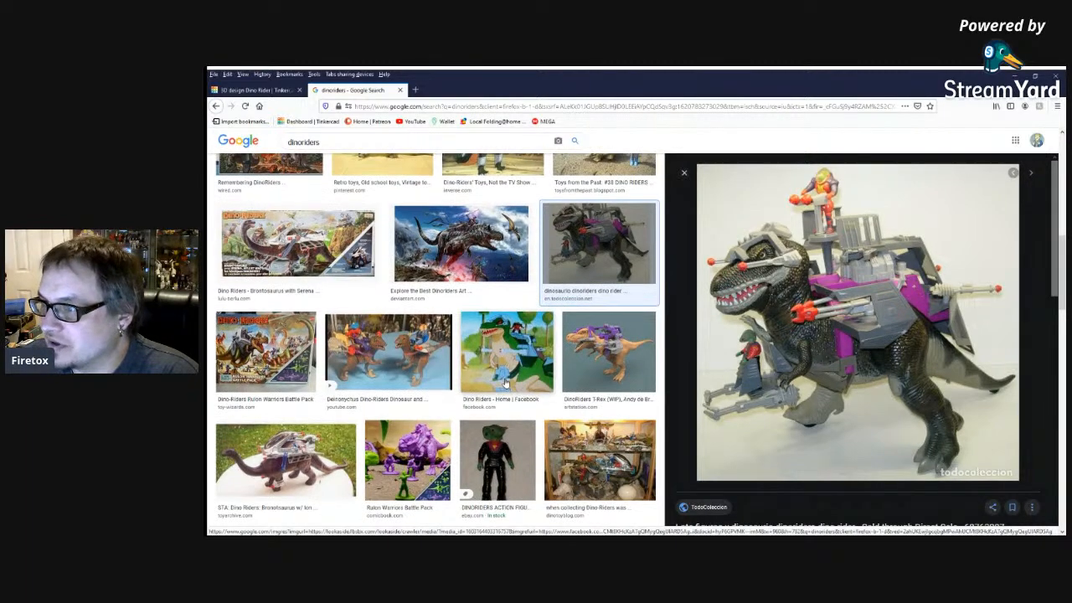
scroll(507, 385, "up", 5)
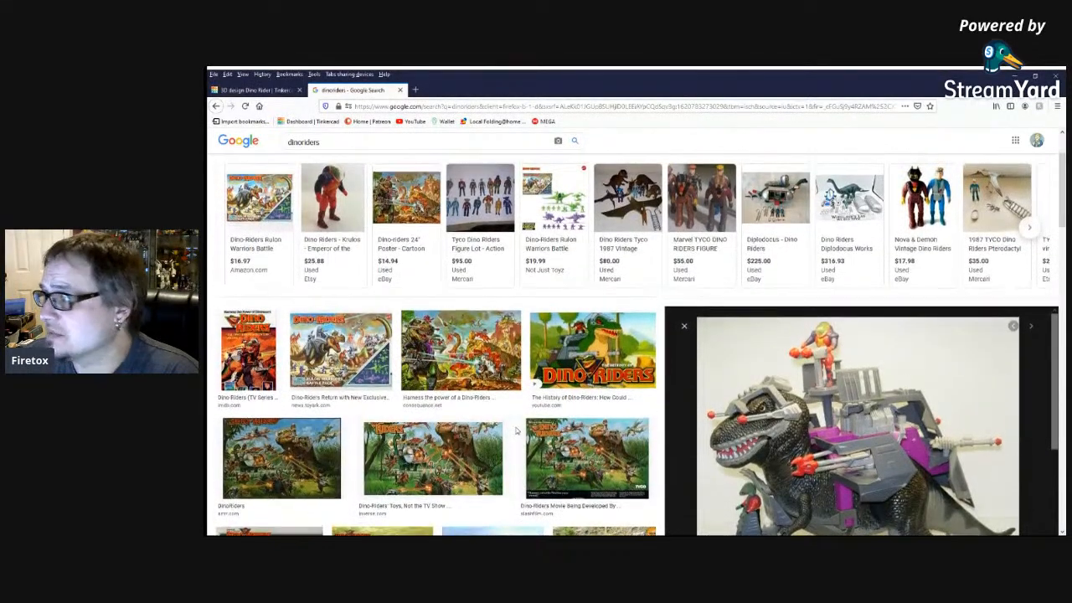
Return to the Dino Rider design in Tinkercad and examine its parts, especially the ribbed orange wheels beside the blue rods.
left_click(264, 91)
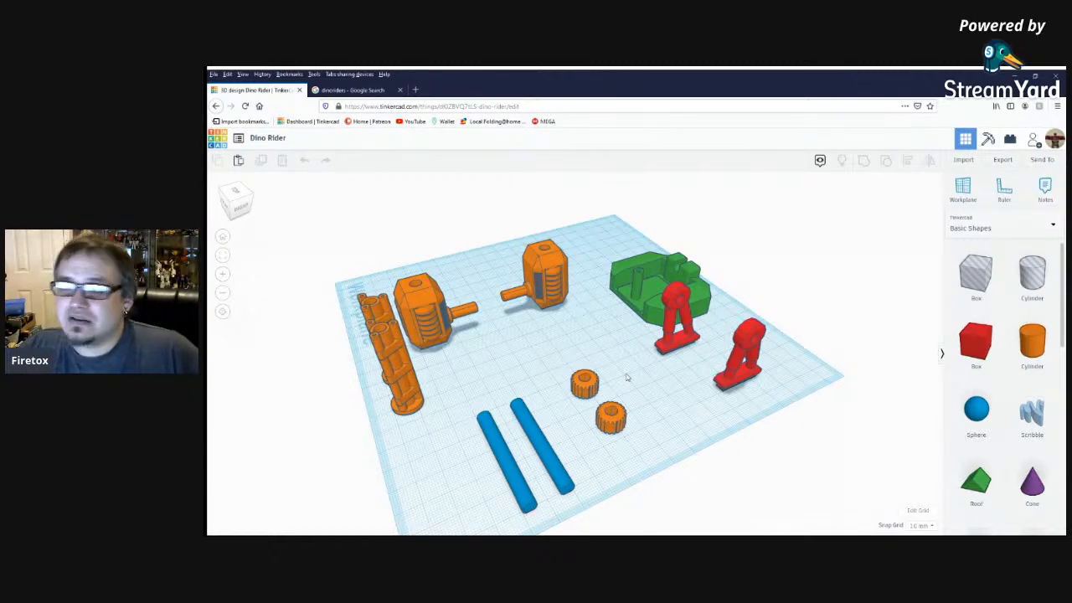
scroll(627, 378, "up", 2)
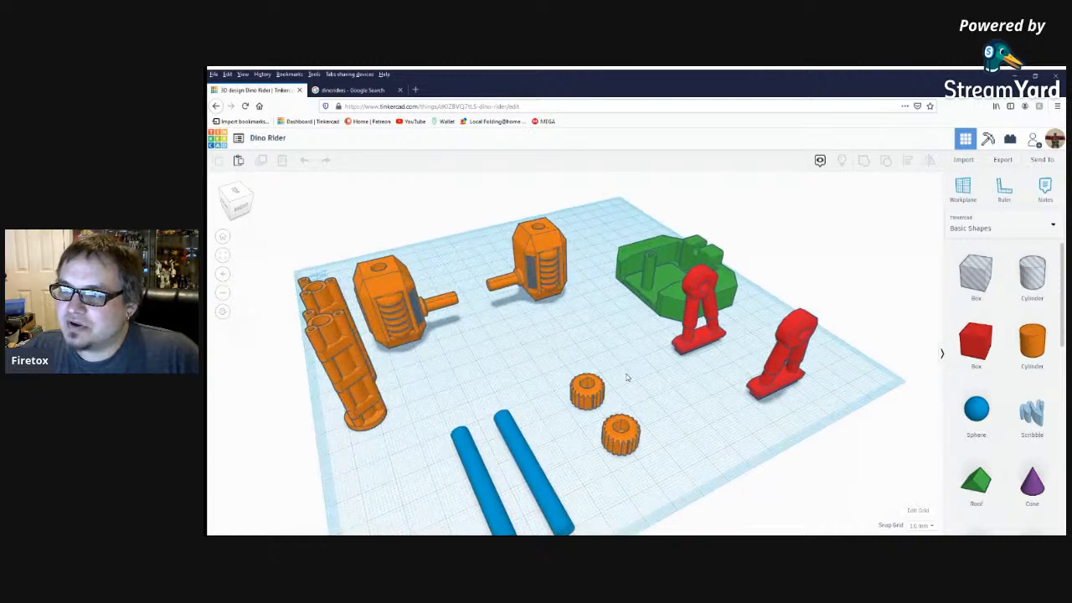
scroll(627, 378, "down", 3)
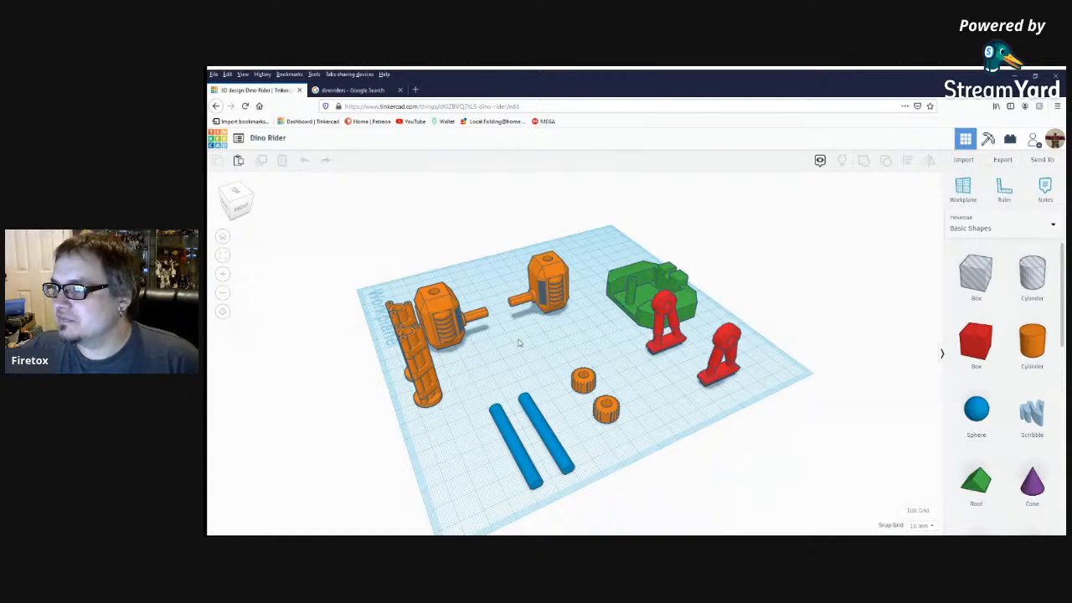
mouse_move(534, 355)
left_mouse_down()
mouse_move(569, 366)
mouse_move(589, 358)
mouse_move(547, 352)
left_mouse_up()
right_click_drag(547, 353, 646, 362)
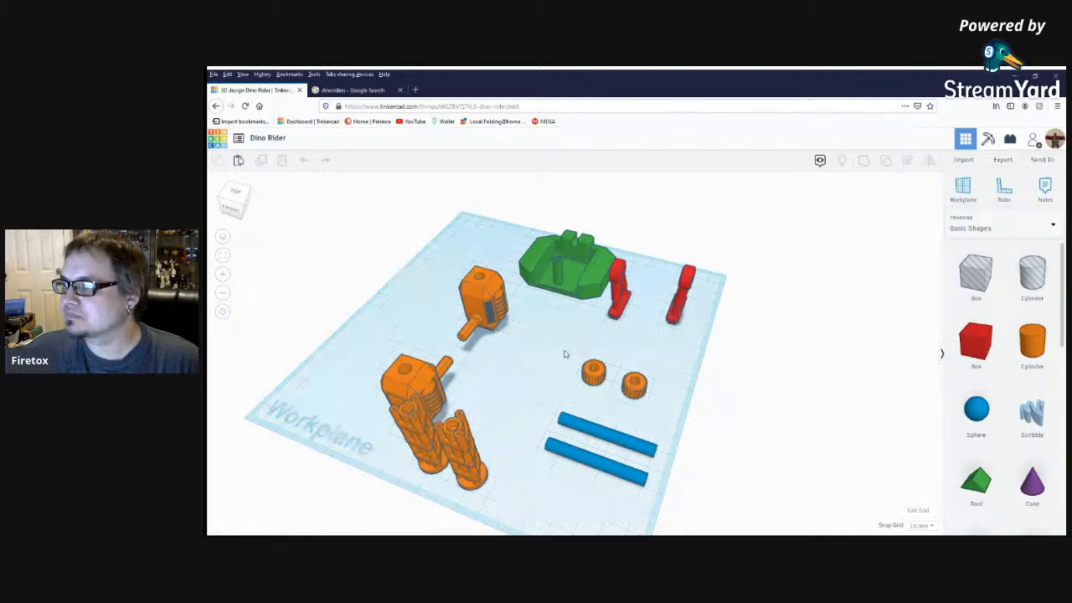
scroll(567, 354, "up", 3)
right_click_drag(740, 337, 656, 481)
left_click(640, 443)
middle_click_drag(690, 333, 562, 256)
scroll(580, 303, "up", 5)
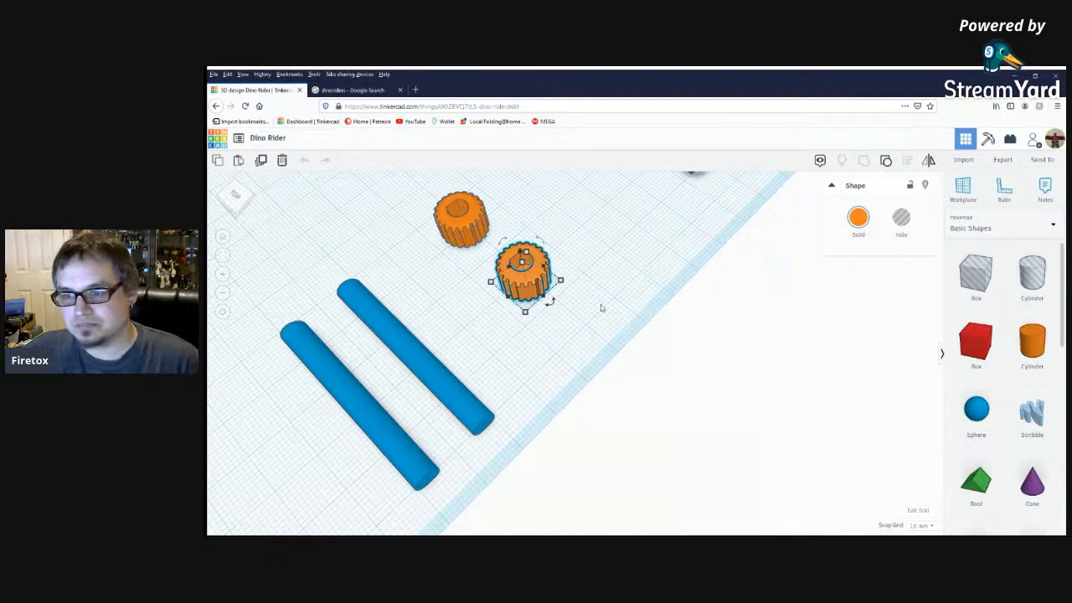
right_click_drag(566, 307, 672, 273)
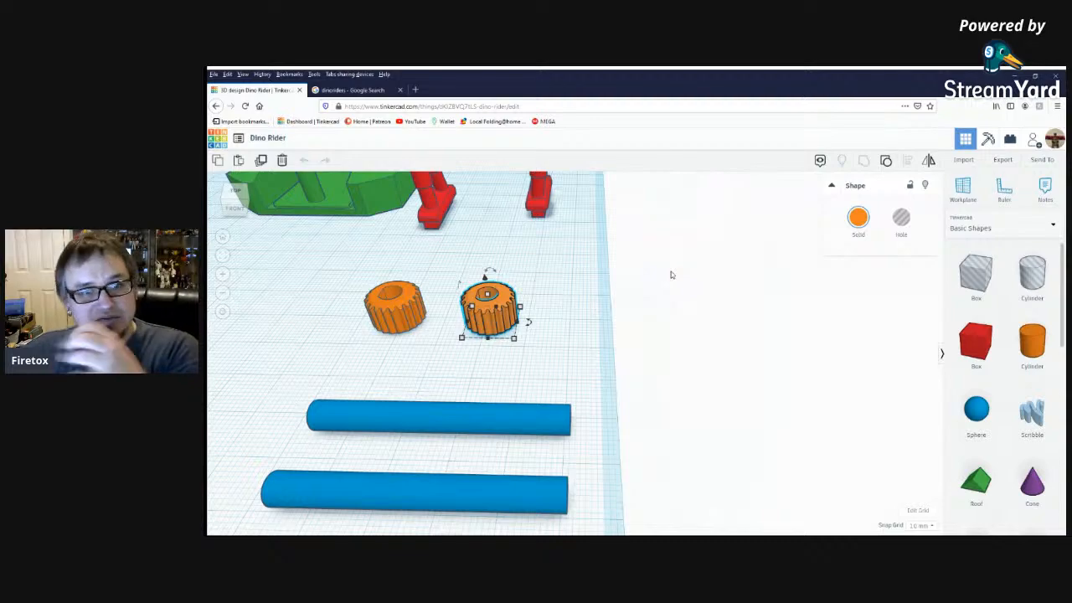
Move both blue rods and ribbed wheels to the workplane's front-left corner, and shift the outer gun barrel about 10 by 14 mm away.
scroll(566, 301, "down", 3)
scroll(572, 314, "down", 3)
scroll(494, 367, "down", 3)
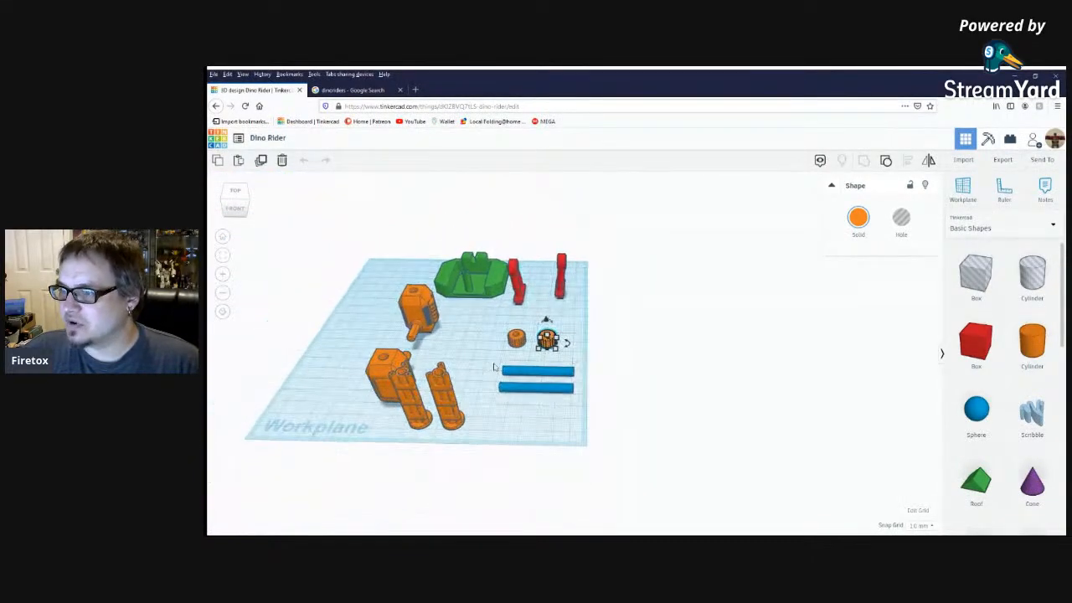
left_click_drag(494, 332, 573, 422)
left_click_drag(549, 338, 337, 361)
left_click(529, 410)
right_click_drag(530, 410, 511, 366)
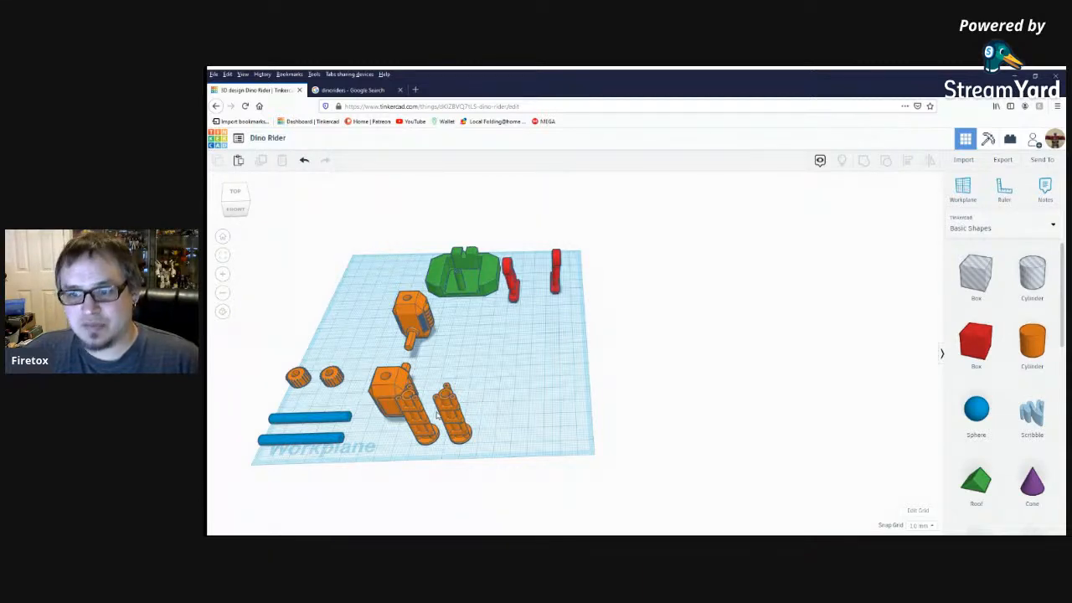
left_click_drag(451, 412, 470, 393)
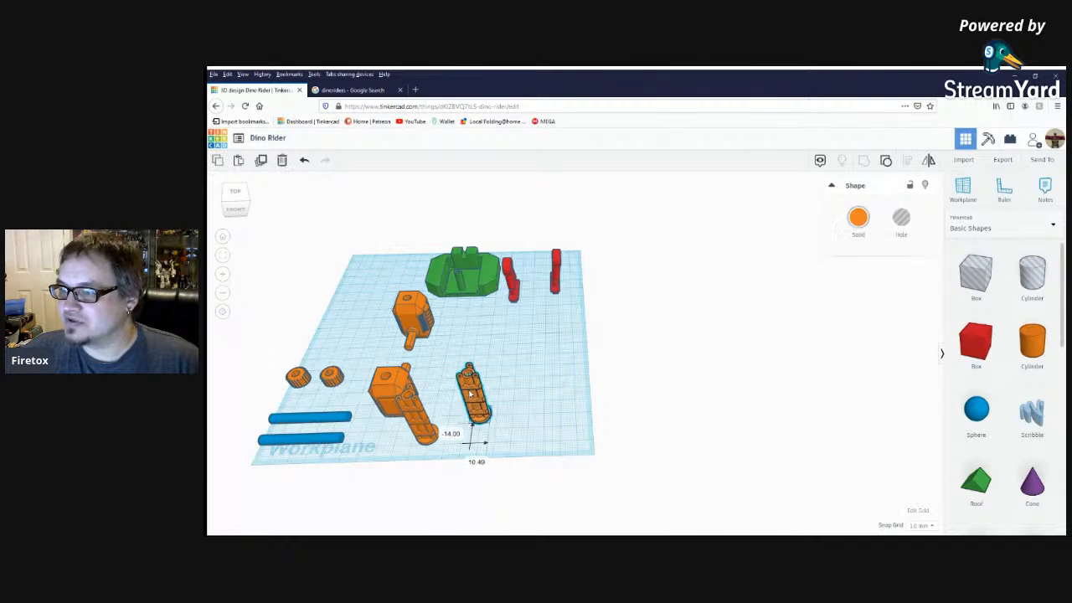
left_click(503, 400)
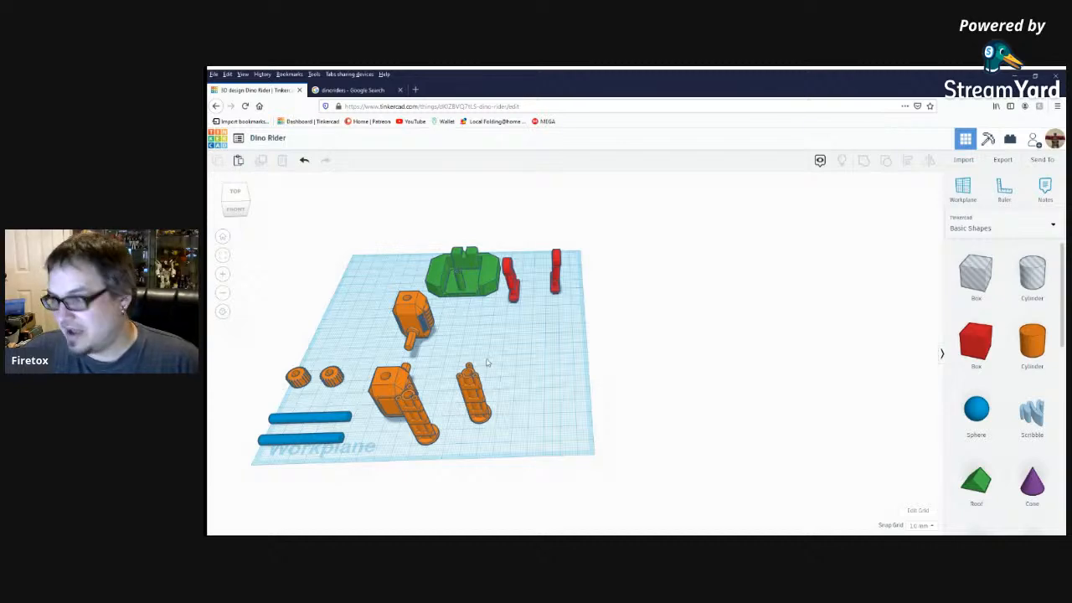
Examine the orange gun barrels and engines, the green base and the red legs from several angles.
scroll(457, 372, "up", 2)
scroll(443, 396, "up", 3)
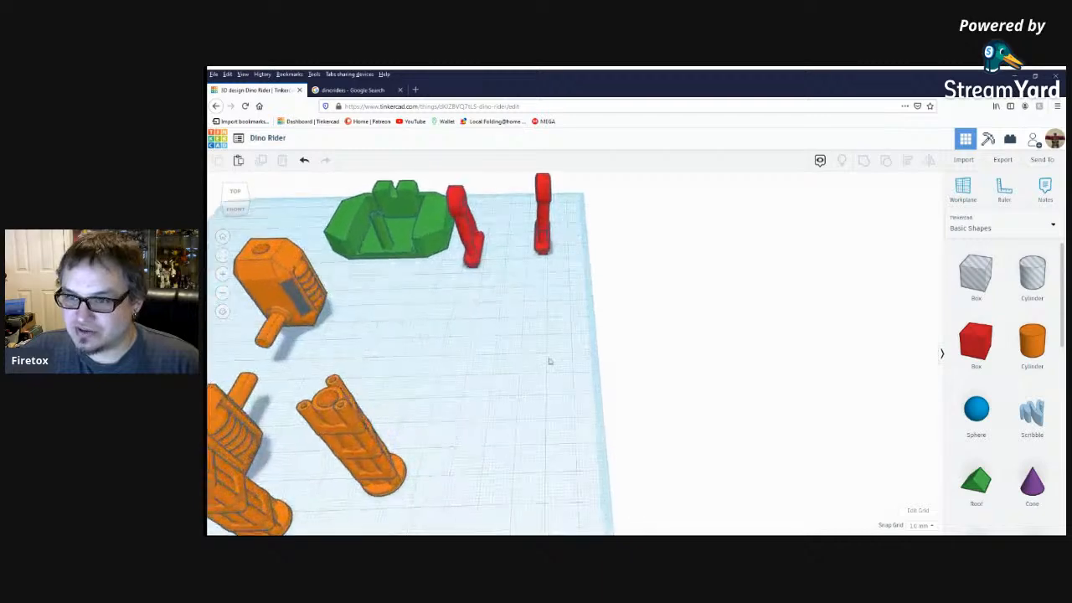
middle_click_drag(521, 371, 761, 313)
scroll(761, 313, "down", 2)
scroll(431, 438, "up", 2)
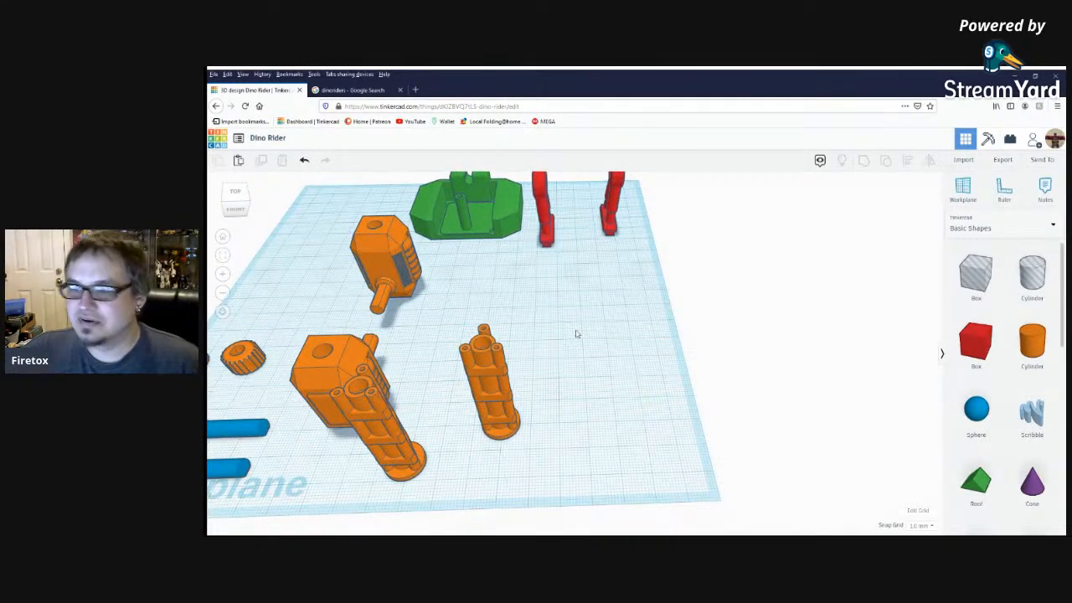
right_click_drag(603, 347, 537, 281)
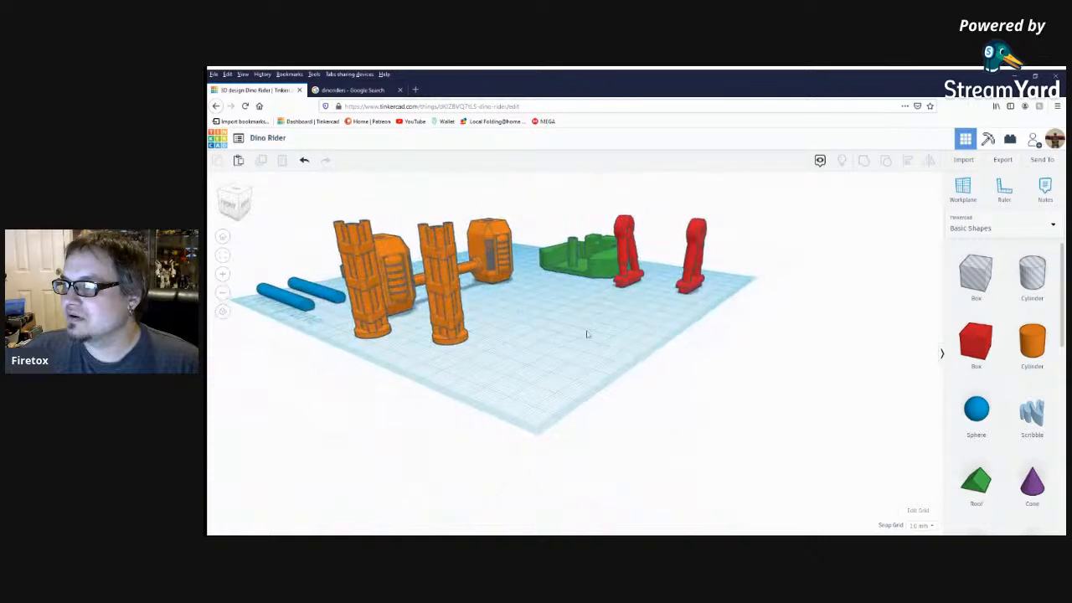
scroll(591, 339, "down", 5)
right_click_drag(630, 311, 414, 484)
scroll(547, 421, "up", 6)
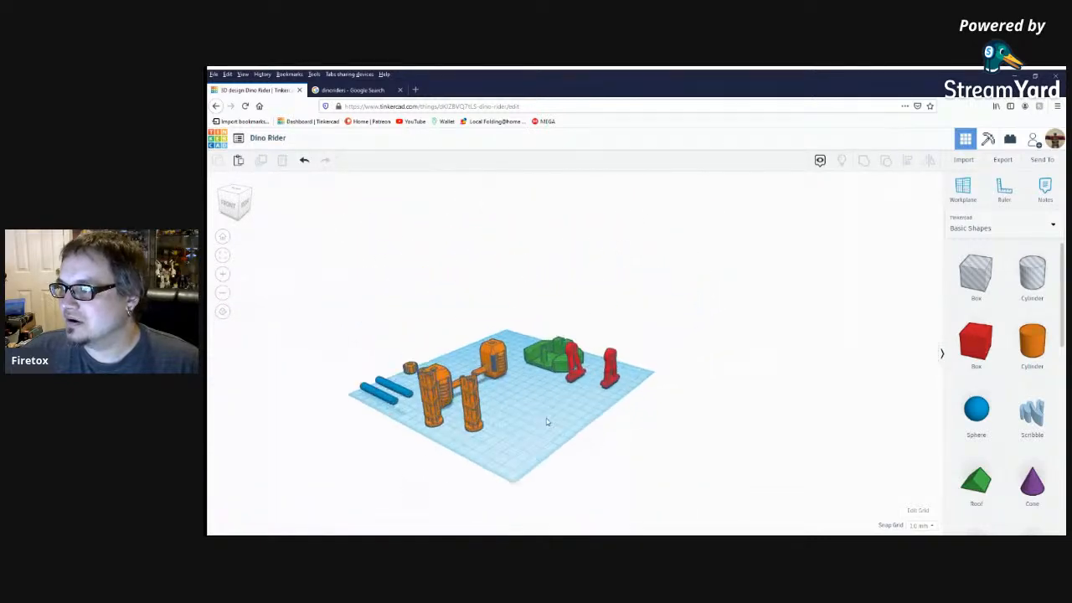
scroll(554, 430, "up", 4)
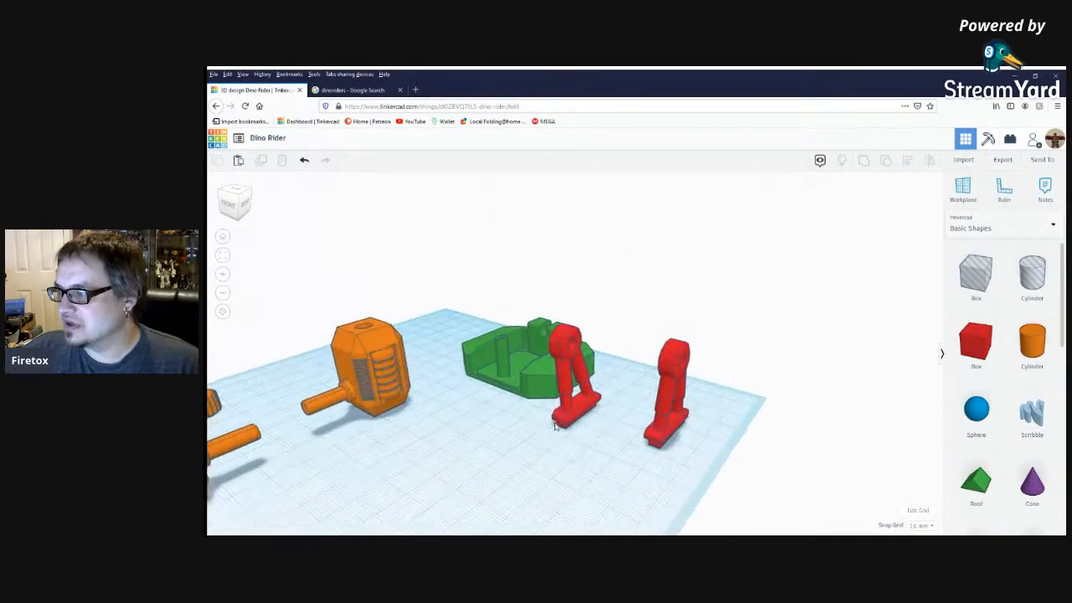
Rotate the red leg nearest the green base upside down so its flat foot faces up.
middle_click_drag(556, 427, 580, 335)
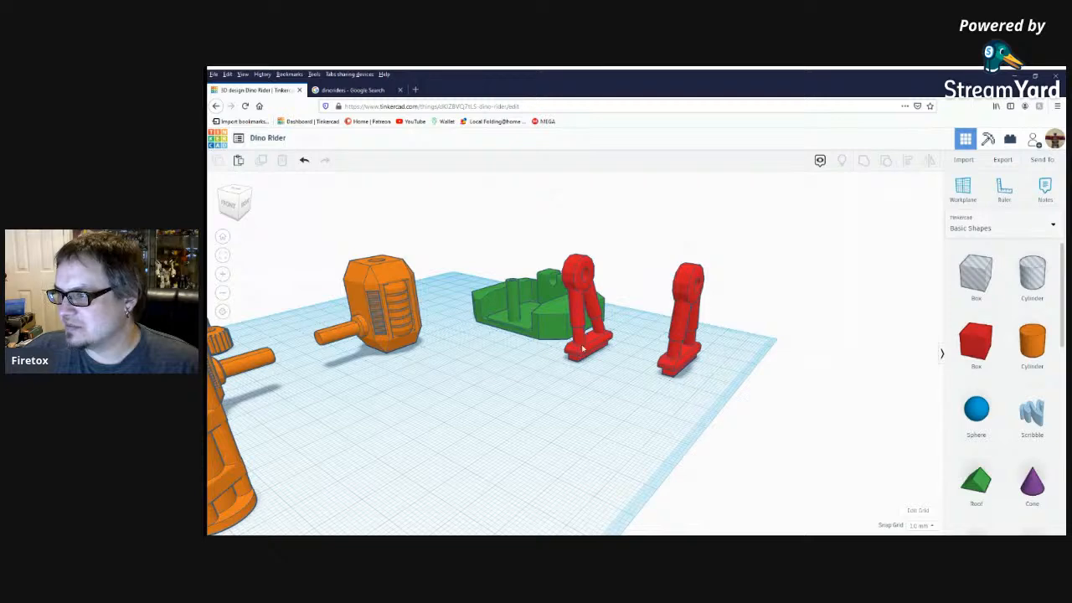
left_click(581, 358)
right_click_drag(581, 358, 558, 428)
scroll(557, 428, "down", 5)
scroll(577, 402, "up", 3)
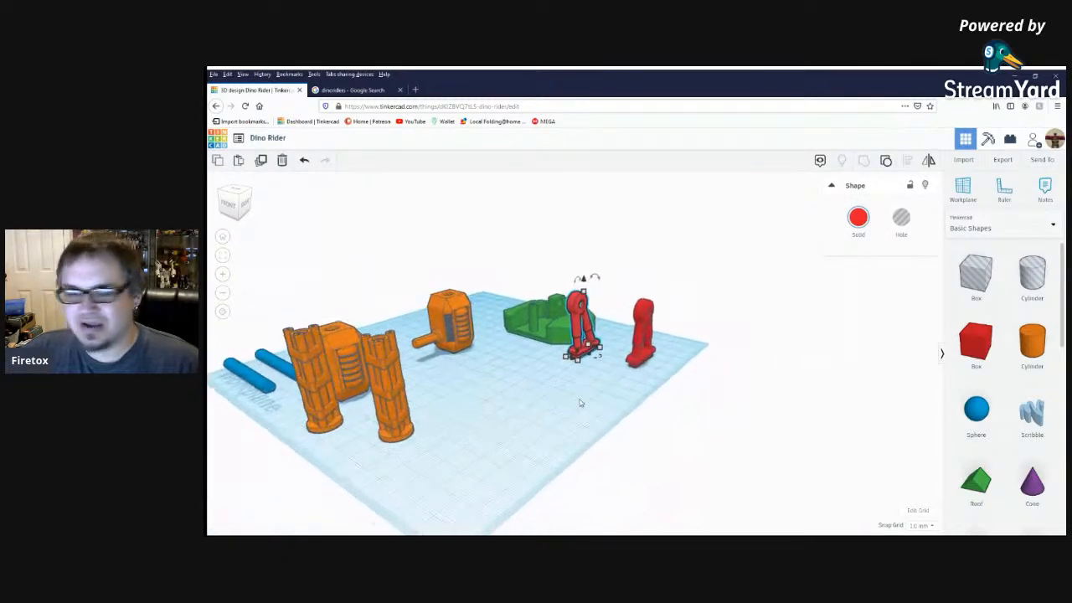
left_click_drag(577, 277, 583, 386)
left_click_drag(577, 380, 574, 378)
left_click(612, 403)
Move the inverted red leg out in front of the green base and adjust its tilt so the foot plate lies level.
right_click_drag(613, 404, 542, 430)
left_click_drag(651, 336, 577, 387)
right_click_drag(584, 409, 589, 360)
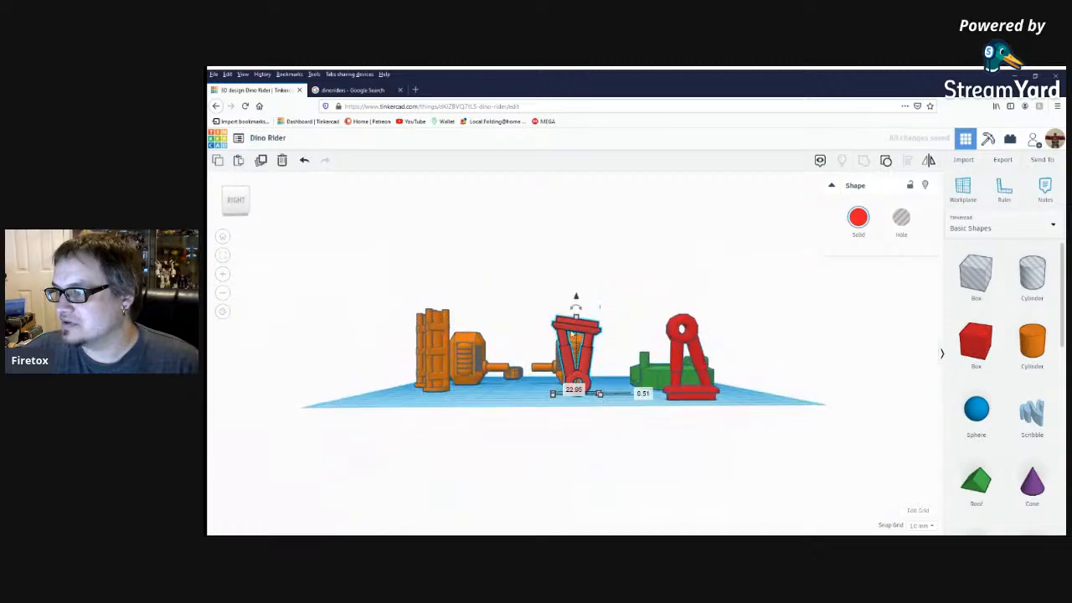
left_click_drag(575, 310, 559, 310)
Move the green base over the inverted red leg and raise it above the leg's foot plate.
right_click_drag(508, 316, 634, 390)
left_click(624, 390)
left_click_drag(590, 291, 544, 344)
left_click_drag(529, 293, 520, 221)
Nudge the green base into alignment and lower it onto the inverted red leg.
right_click_drag(524, 234, 630, 340)
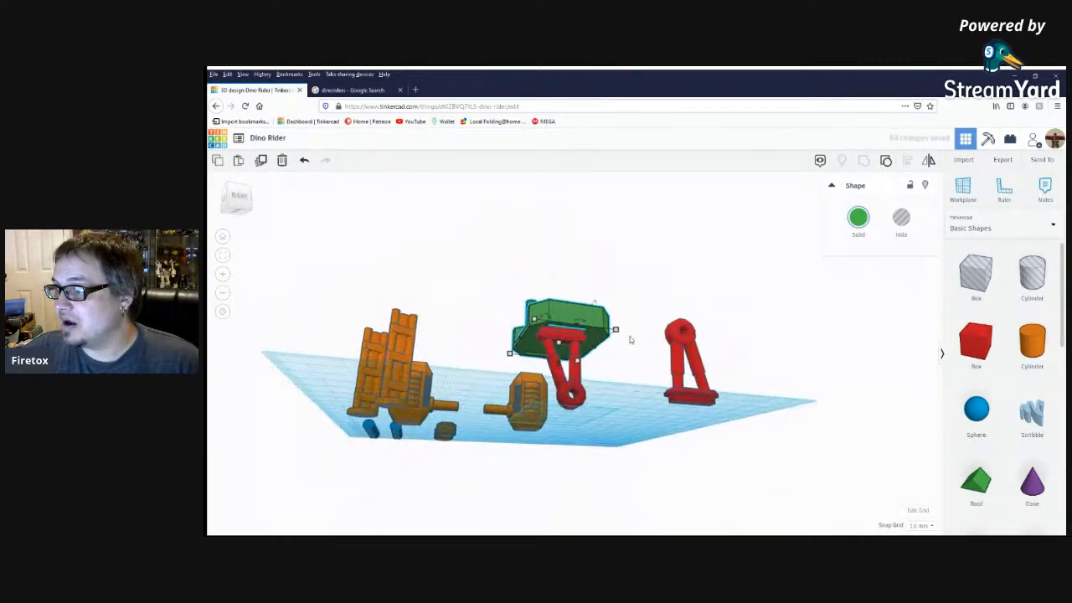
scroll(627, 343, "up", 4)
left_click_drag(585, 299, 582, 291)
right_click_drag(644, 354, 754, 415)
scroll(524, 241, "down", 3)
left_click_drag(491, 195, 491, 216)
Place the rear orange engine beside the green base, rotating it -90° about the vertical and tipping it onto its side.
right_click_drag(588, 362, 431, 387)
left_click_drag(440, 320, 613, 400)
left_click_drag(628, 474, 559, 469)
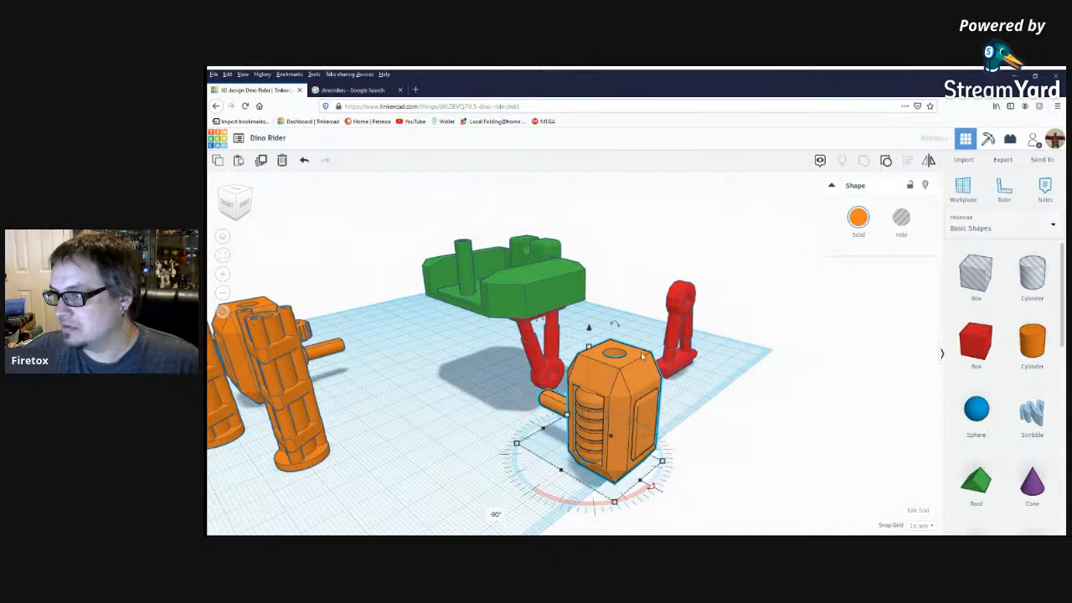
right_click_drag(668, 404, 563, 362)
left_click_drag(526, 314, 473, 381)
left_click(601, 481)
right_click_drag(600, 481, 757, 494)
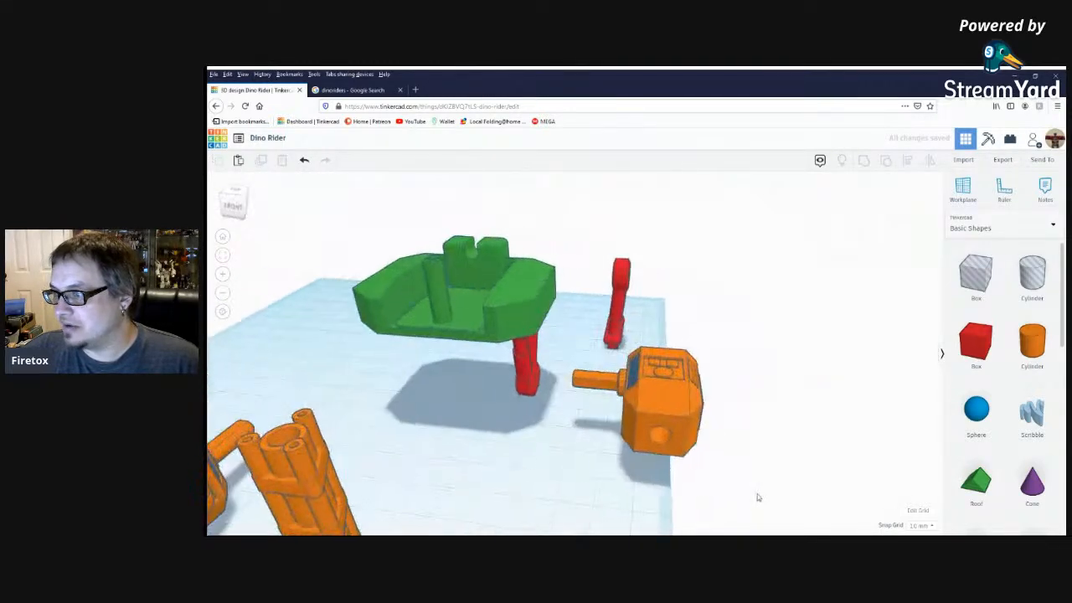
Move the orange engine up to the inverted red leg and lower it so its shaft passes through the leg's ring.
left_click_drag(683, 428, 596, 390)
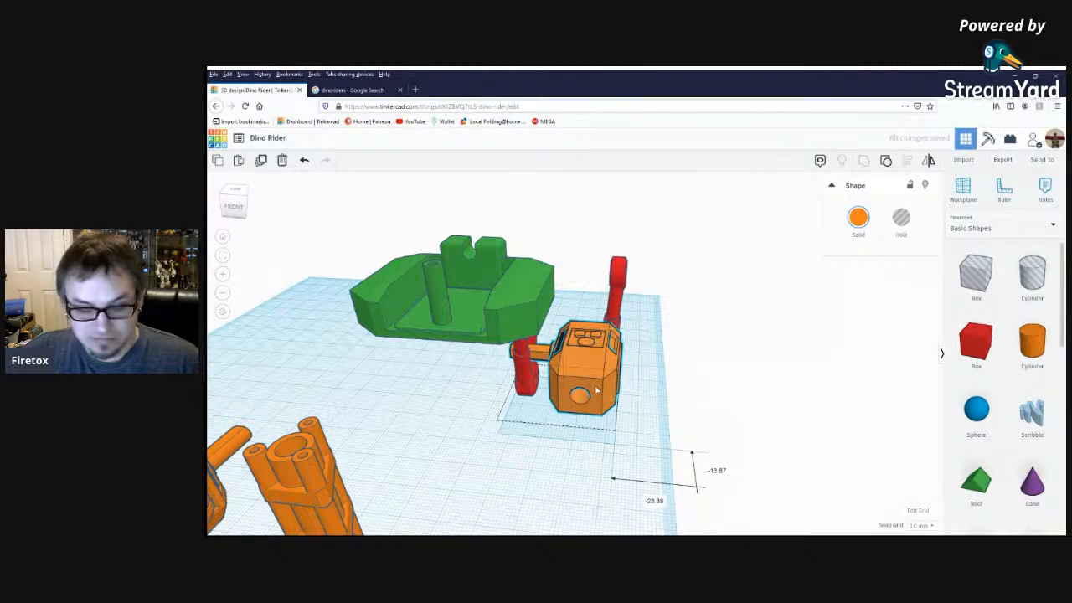
left_click_drag(565, 325, 565, 351)
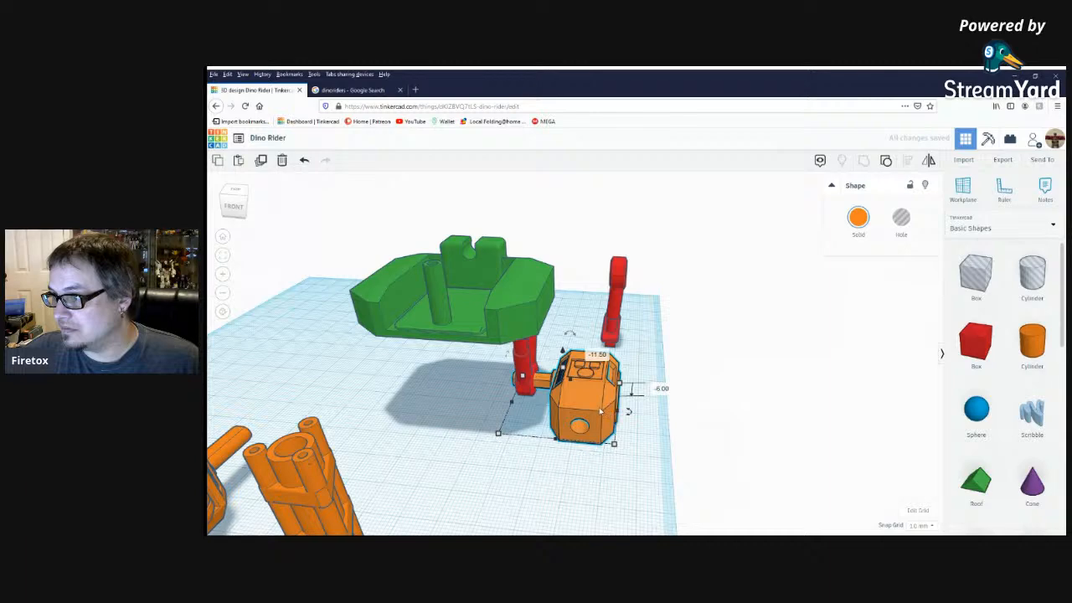
key("Left")
key("Left")
key("Left")
key("Left")
key("Left")
key("Right")
key("Right")
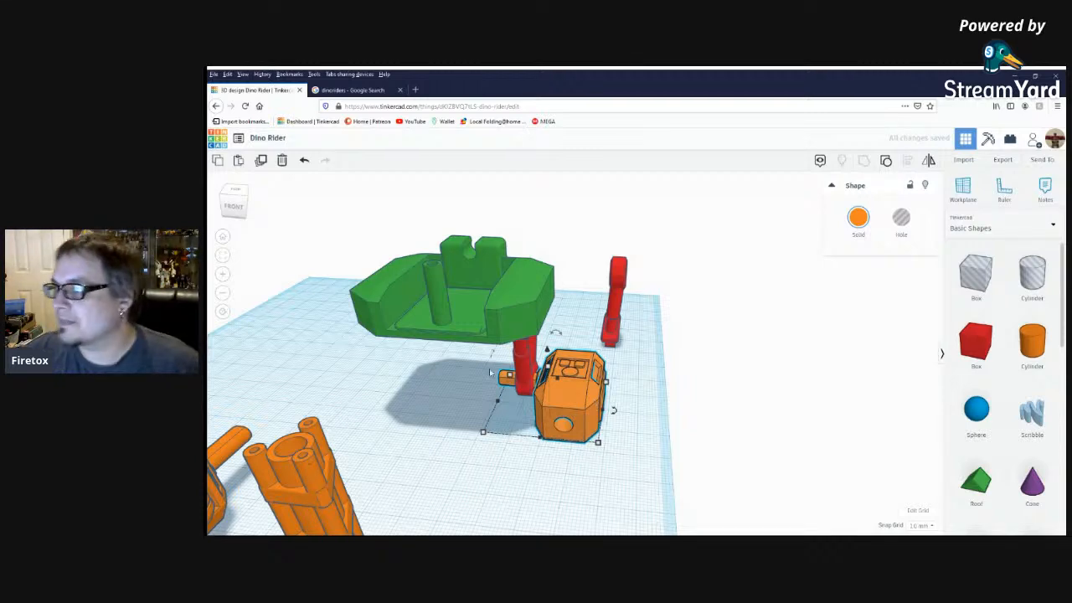
Lay the nearer orange gun down horizontally and attach it to the front face of the engine beside the inverted red leg.
right_click_drag(490, 372, 470, 411)
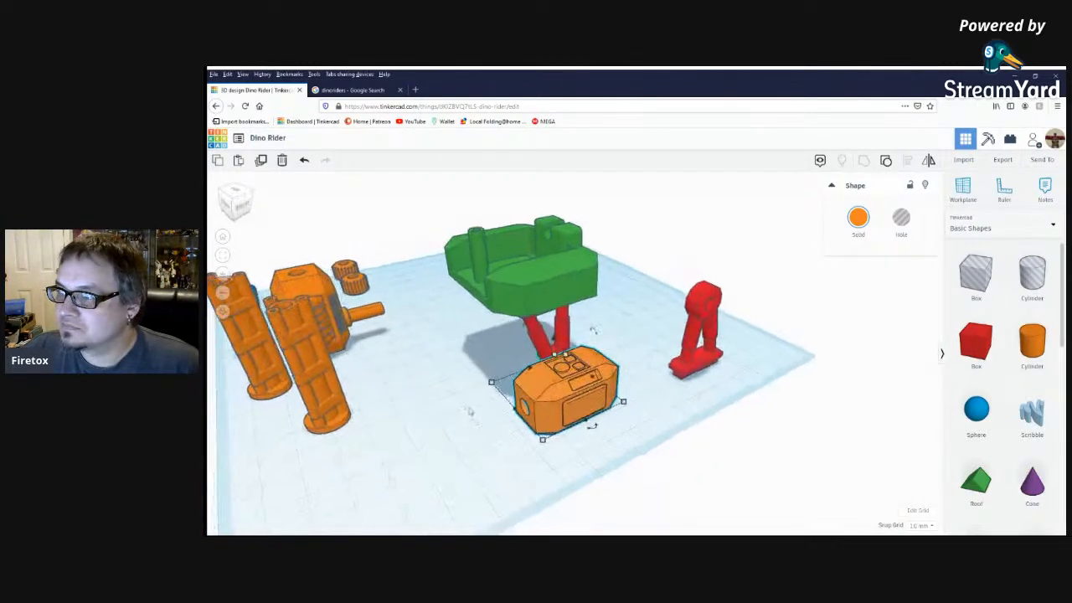
scroll(470, 411, "down", 3)
left_click(373, 345)
left_click_drag(383, 414, 293, 378)
left_click_drag(360, 367, 477, 385)
key("ctrl+Down")
key("ctrl+Down")
key("ctrl+Down")
key("ctrl+Down")
key("ctrl+Down")
key("ctrl+Down")
key("ctrl+Down")
key("ctrl+Down")
key("ctrl+Down")
key("ctrl+Down")
key("ctrl+Down")
key("ctrl+Down")
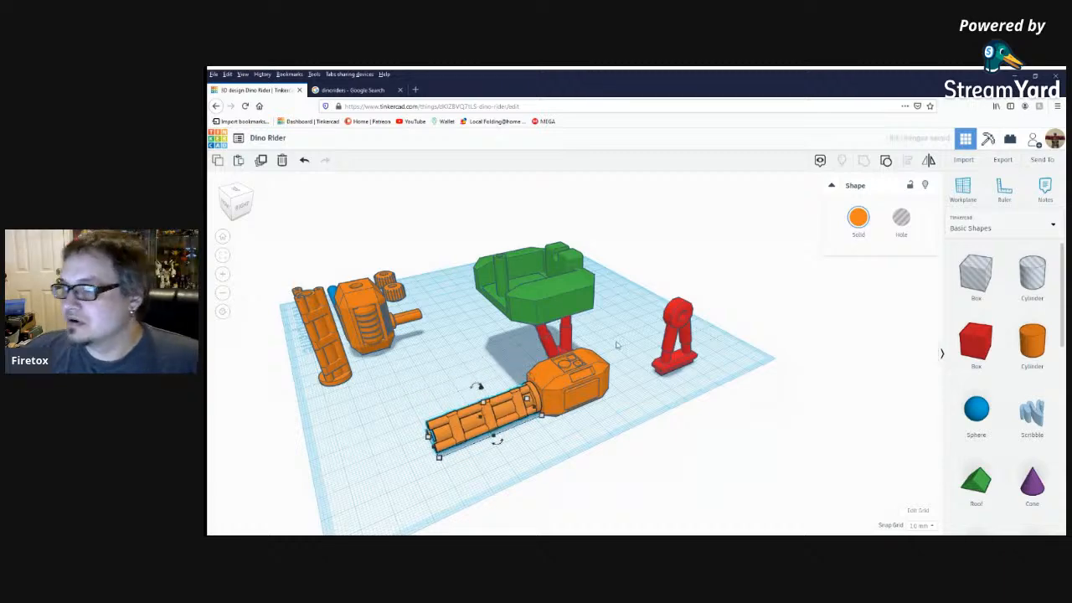
left_click(451, 347)
right_click_drag(451, 346, 598, 386)
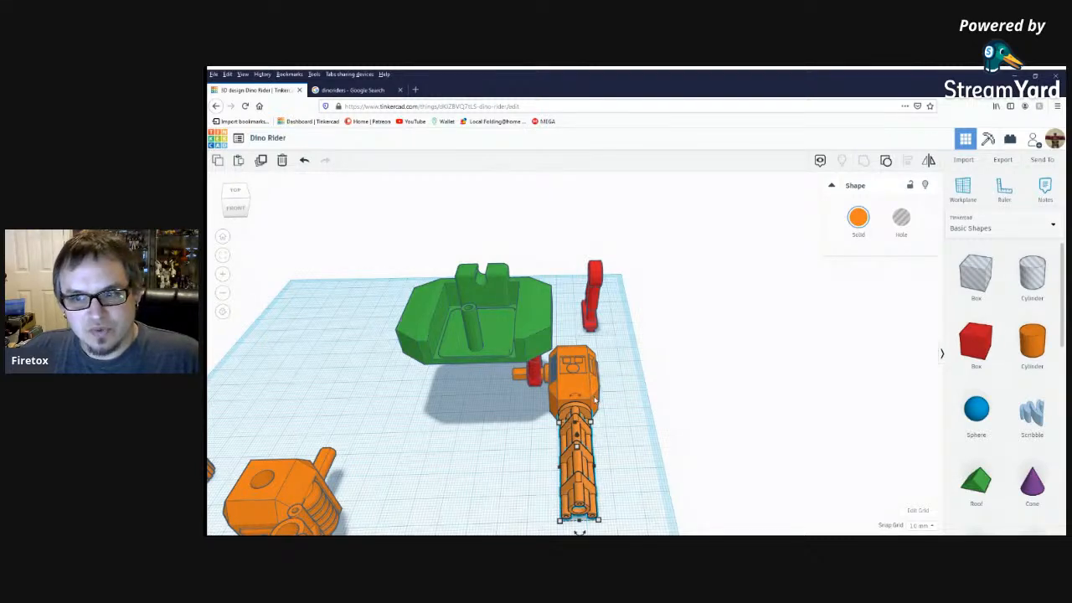
right_click_drag(670, 430, 651, 313)
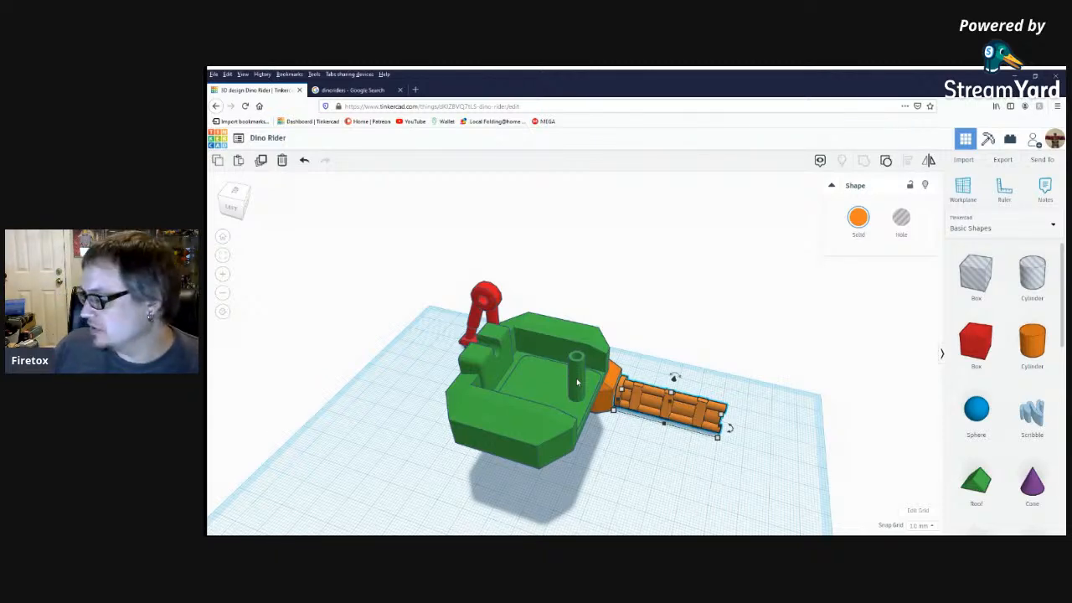
right_click_drag(702, 448, 469, 429)
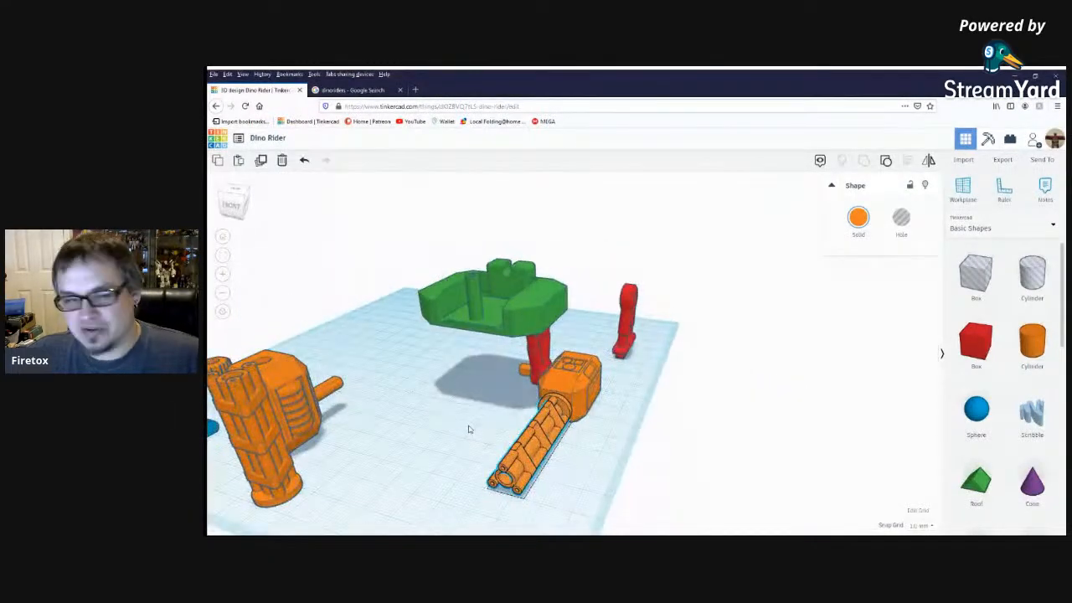
Detach the orange gun from the engine and return it upright beside the other gun.
right_click_drag(615, 416, 528, 432)
left_click_drag(481, 394, 322, 368)
left_click(543, 453)
Stand the orange engine upright and move it away from the red leg, back beside the other engine.
left_click(569, 394)
mouse_move(578, 417)
right_mouse_down()
mouse_move(565, 445)
mouse_move(564, 417)
right_mouse_up()
left_click_drag(548, 291, 616, 347)
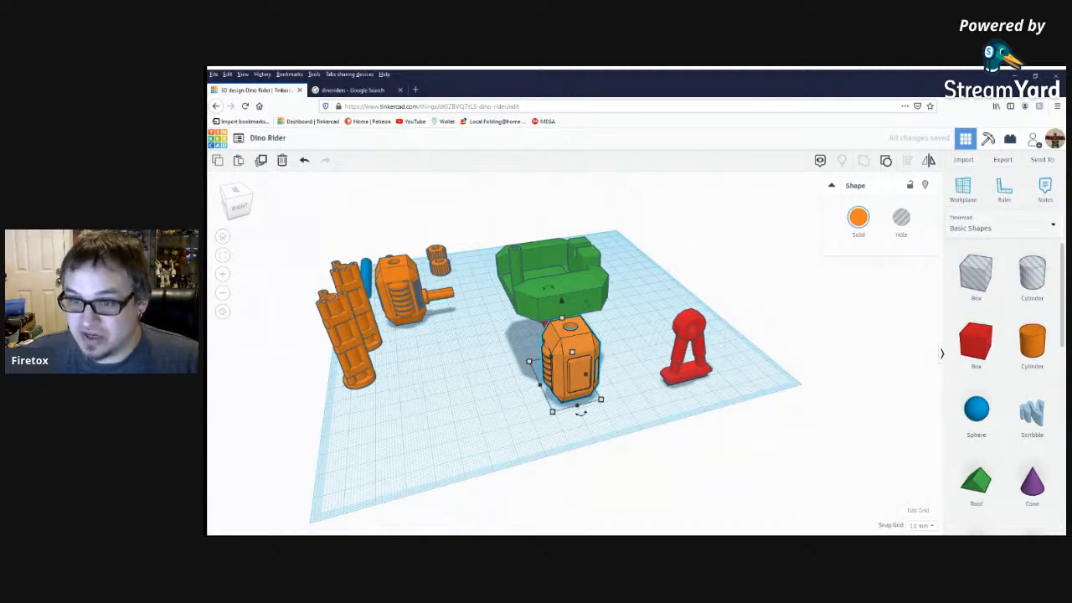
left_click_drag(552, 411, 401, 450)
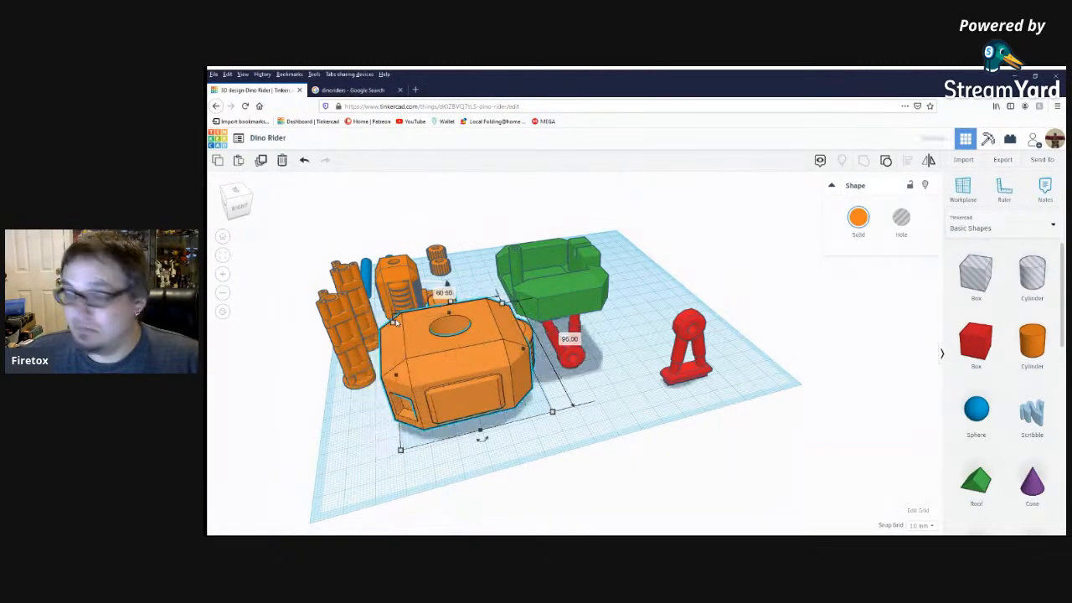
key("ctrl+z")
left_click_drag(592, 369, 440, 347)
left_click(501, 403)
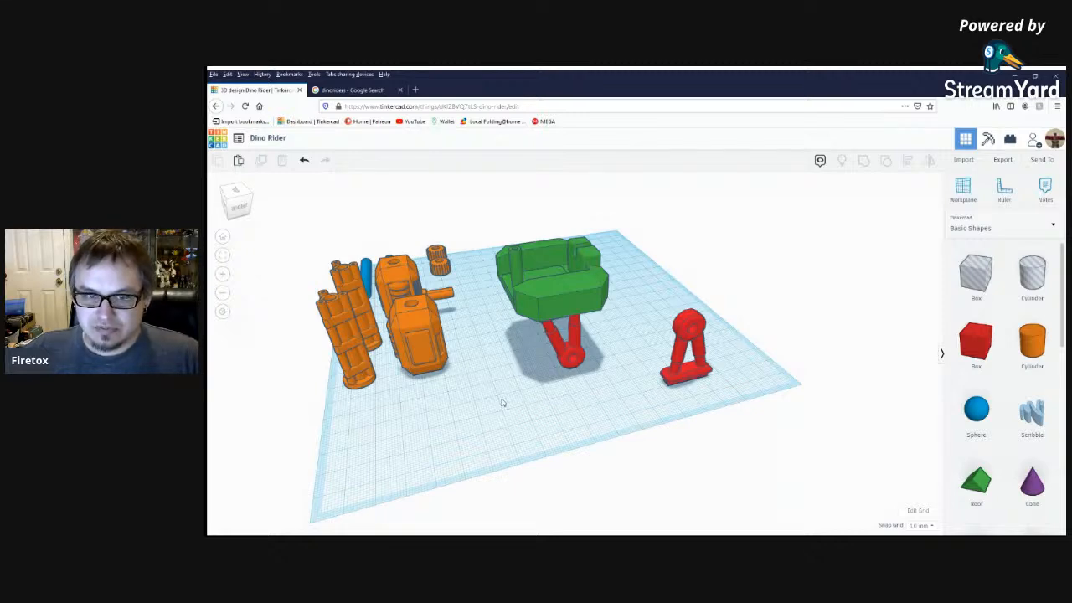
Move the inverted red leg out from under the green base and rotate it 90° about the vertical.
left_click(565, 352)
left_click_drag(564, 355, 589, 395)
right_click_drag(680, 379, 723, 377)
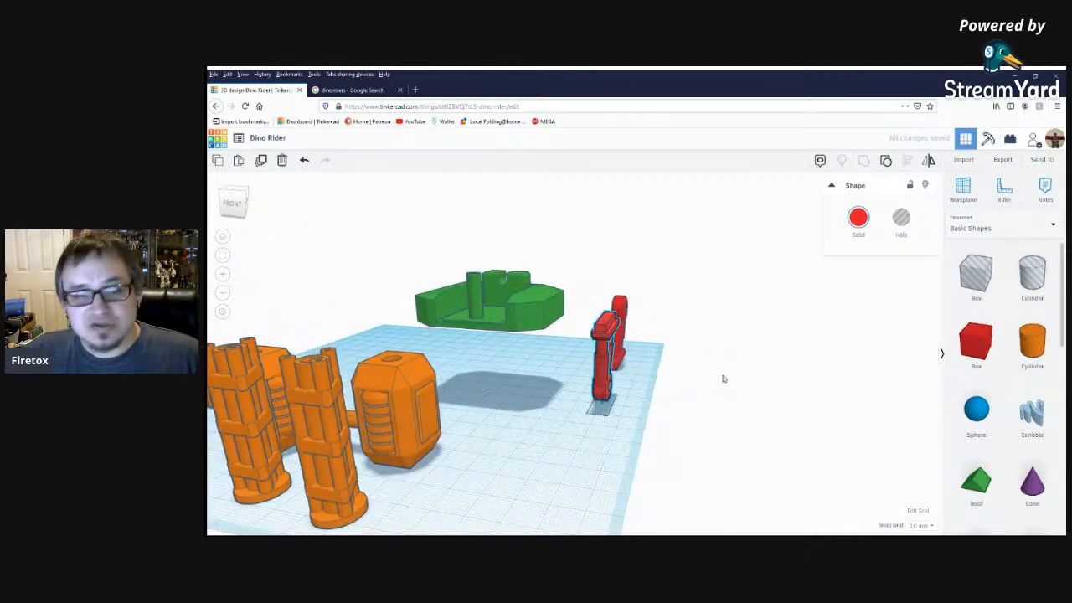
mouse_move(683, 388)
right_mouse_down()
mouse_move(670, 392)
mouse_move(687, 394)
right_mouse_up()
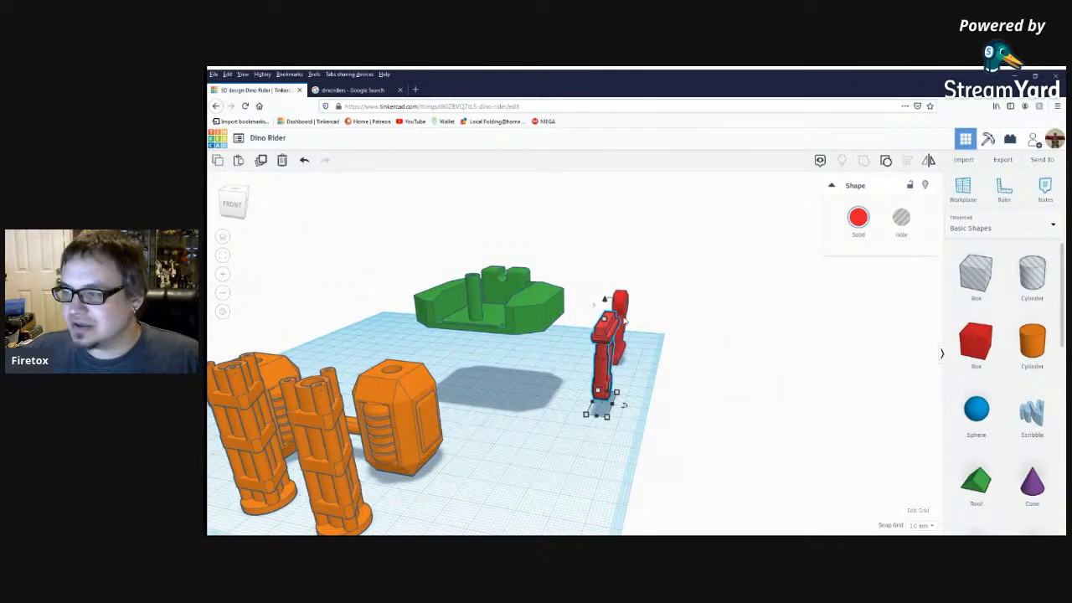
right_click_drag(642, 316, 596, 422)
mouse_move(597, 421)
left_mouse_down()
mouse_move(637, 410)
mouse_move(598, 406)
left_mouse_up()
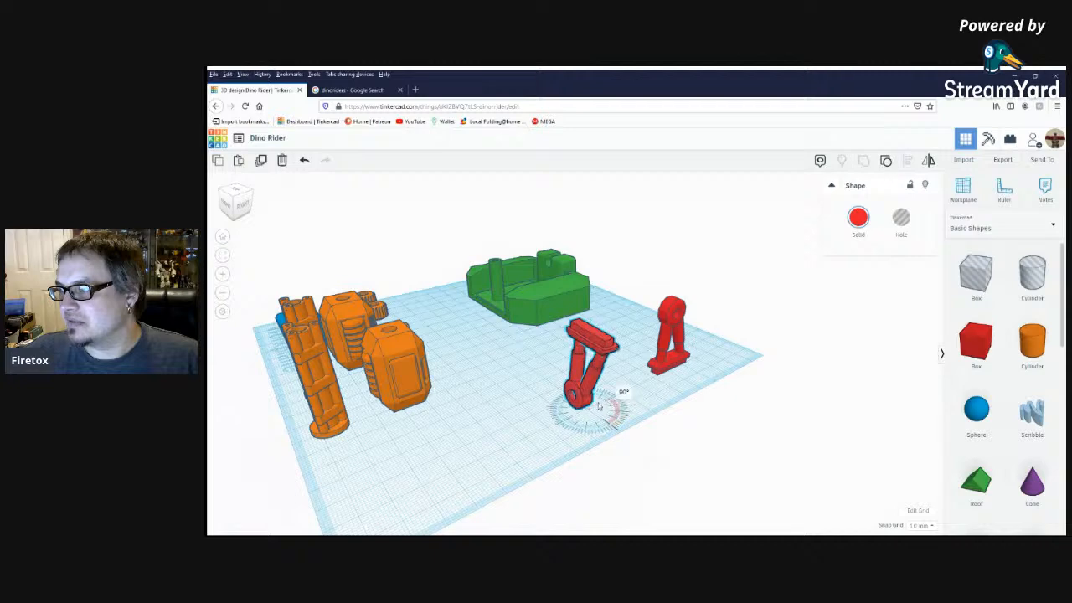
right_click_drag(637, 367, 611, 365)
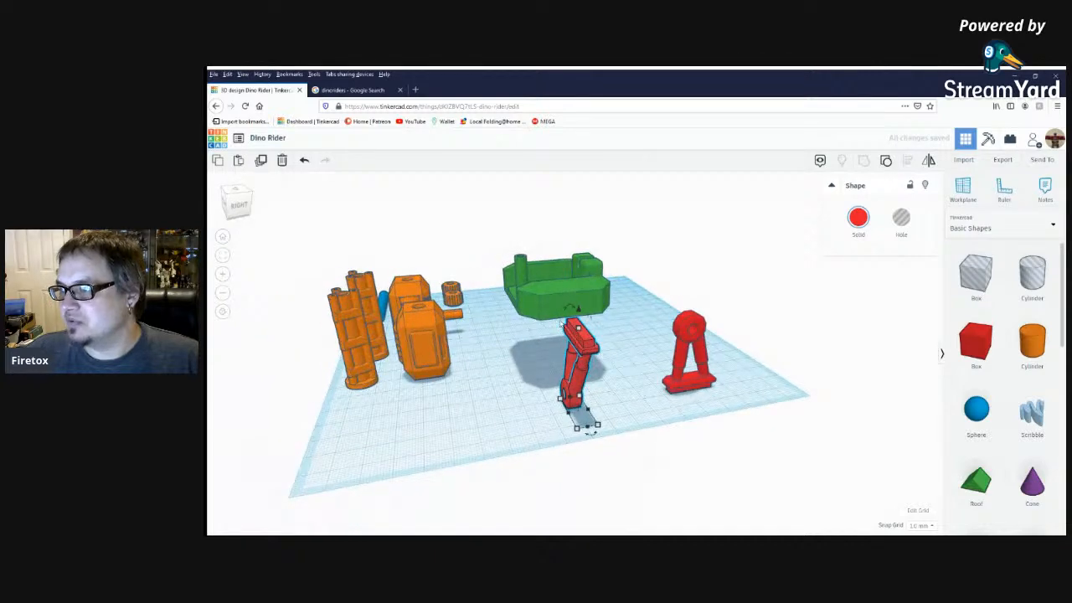
Tip the inverted red leg over onto its side so its ring and struts lie flat.
mouse_move(562, 316)
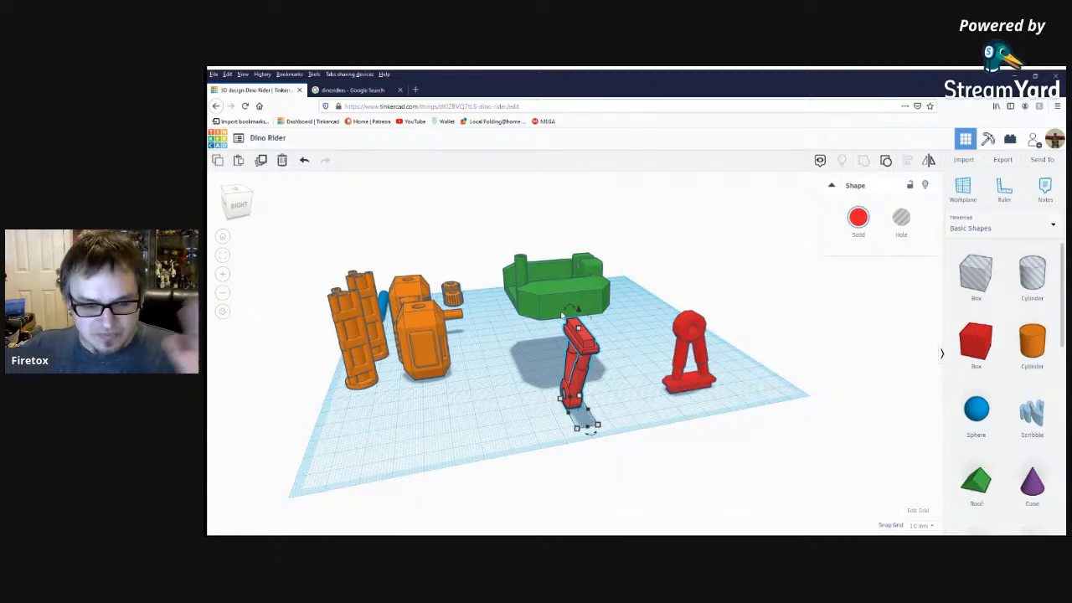
scroll(632, 368, "up", 3)
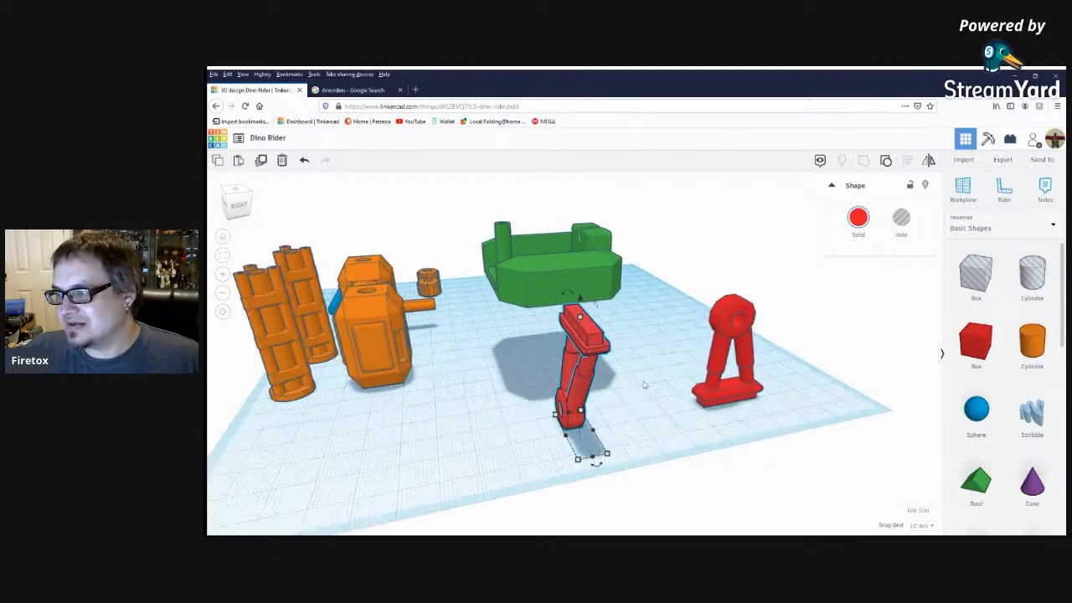
right_click_drag(628, 382, 625, 376)
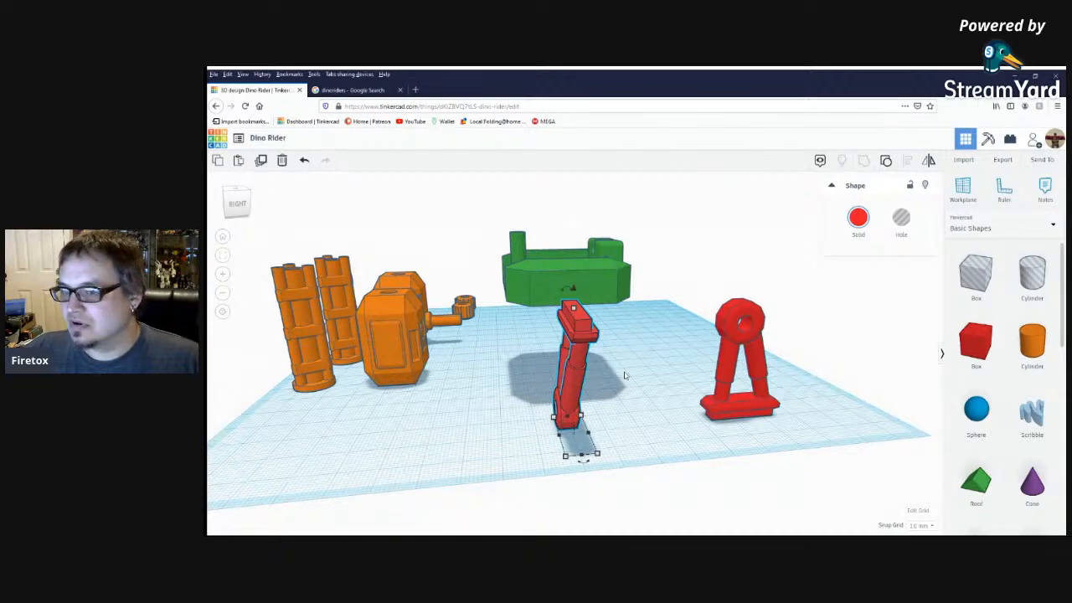
right_click_drag(616, 353, 621, 387)
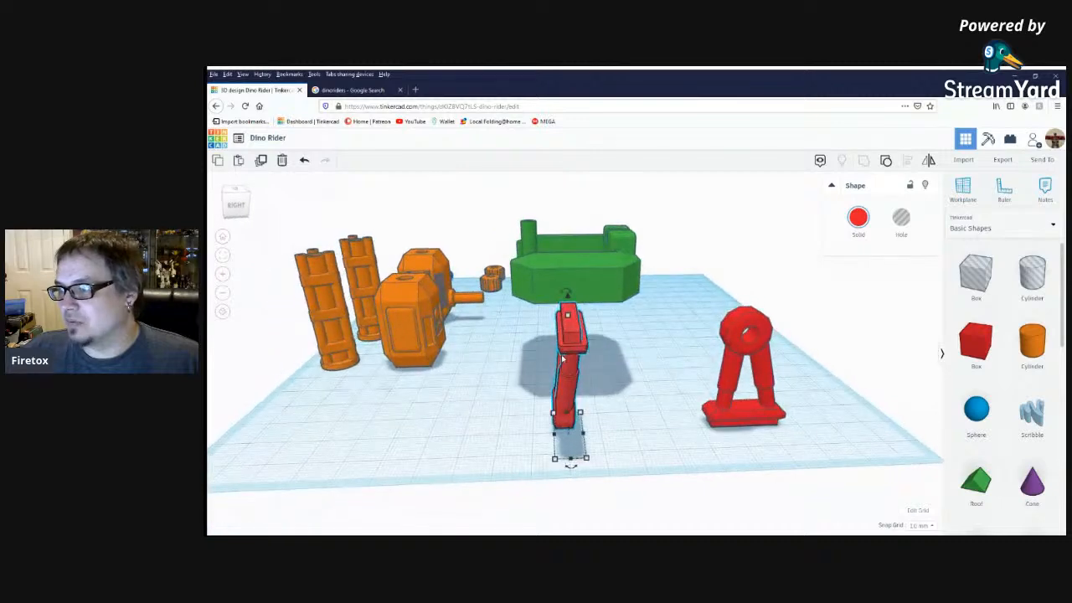
left_click_drag(560, 308, 498, 369)
right_click_drag(620, 393, 676, 492)
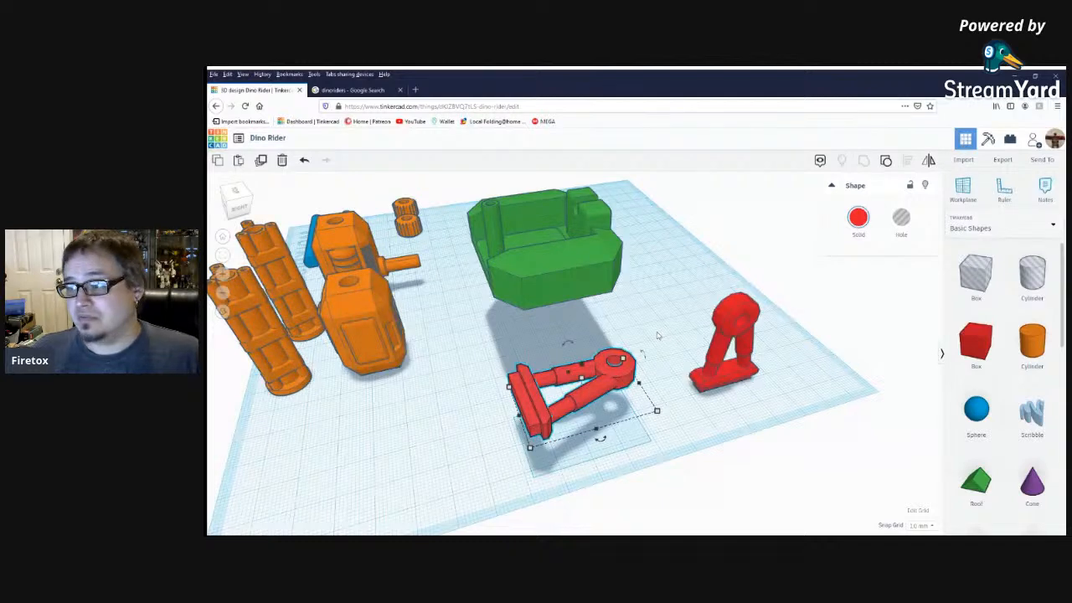
left_click(677, 407)
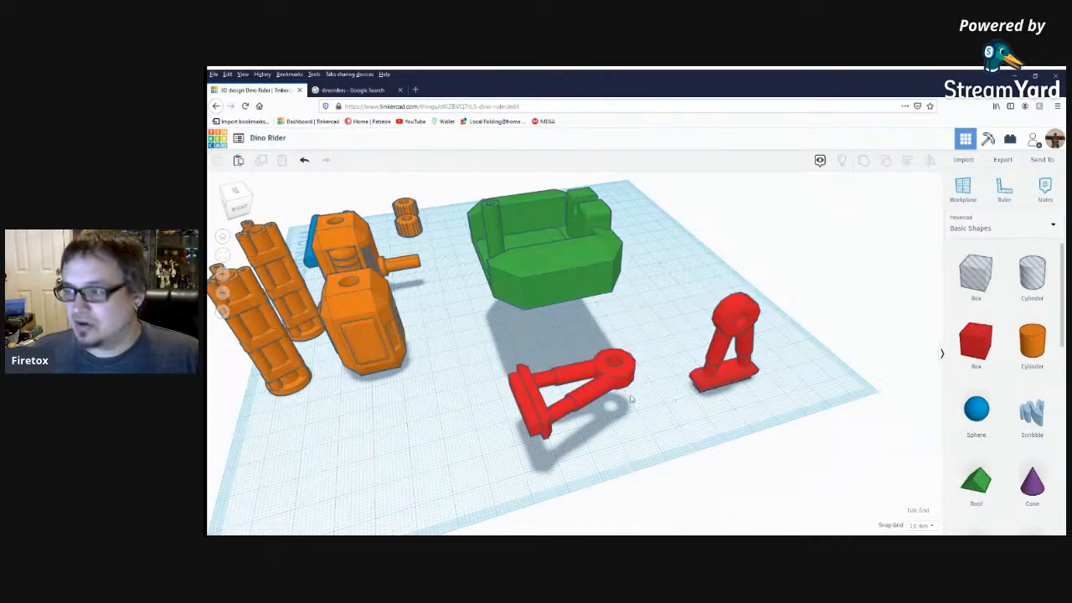
Add a hole box beside the upright red leg and set its height to 0.16 mm.
scroll(624, 415, "up", 3)
right_click_drag(626, 425, 607, 389)
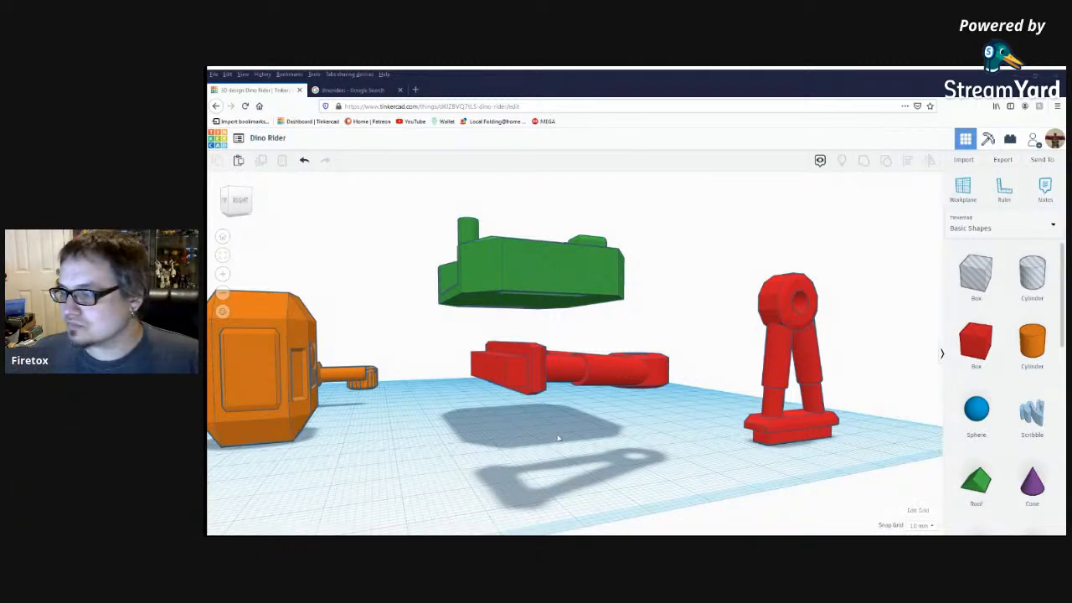
right_click_drag(558, 437, 464, 428)
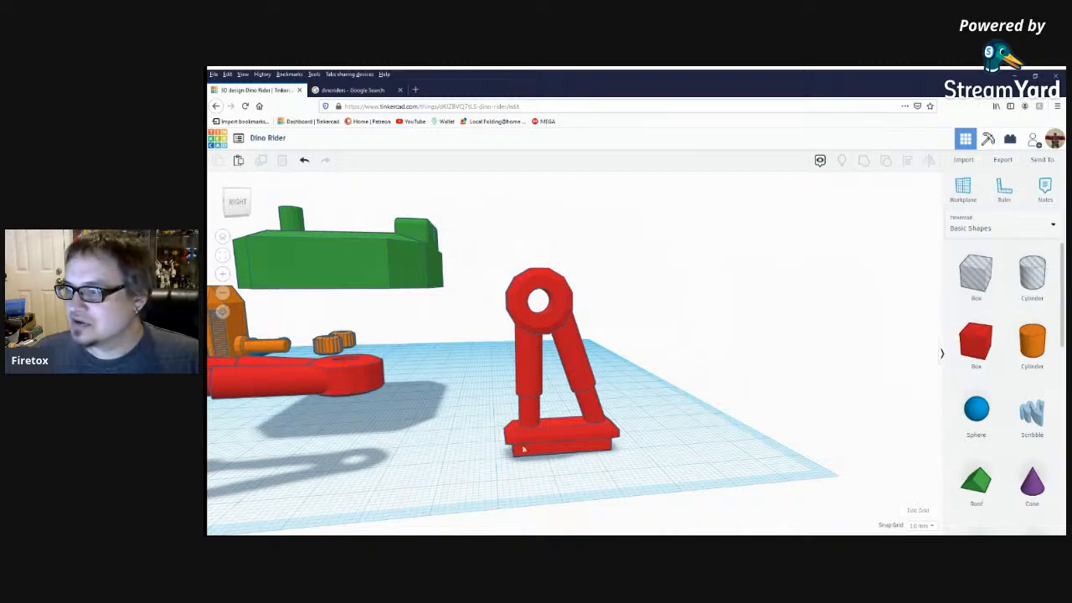
mouse_move(513, 463)
right_mouse_down()
mouse_move(648, 466)
mouse_move(533, 459)
right_mouse_up()
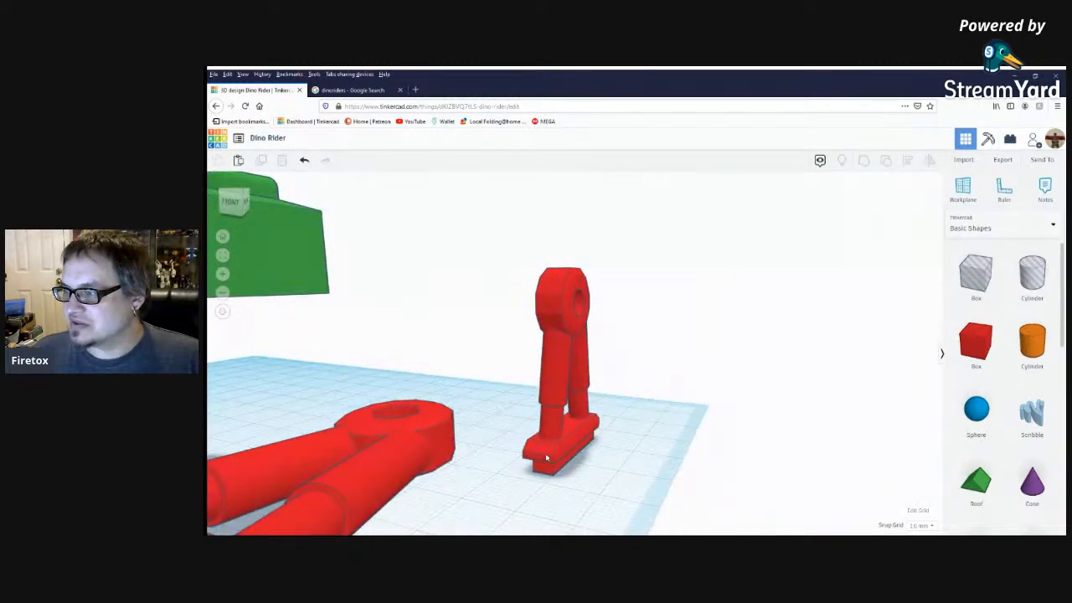
right_click_drag(613, 441, 571, 435)
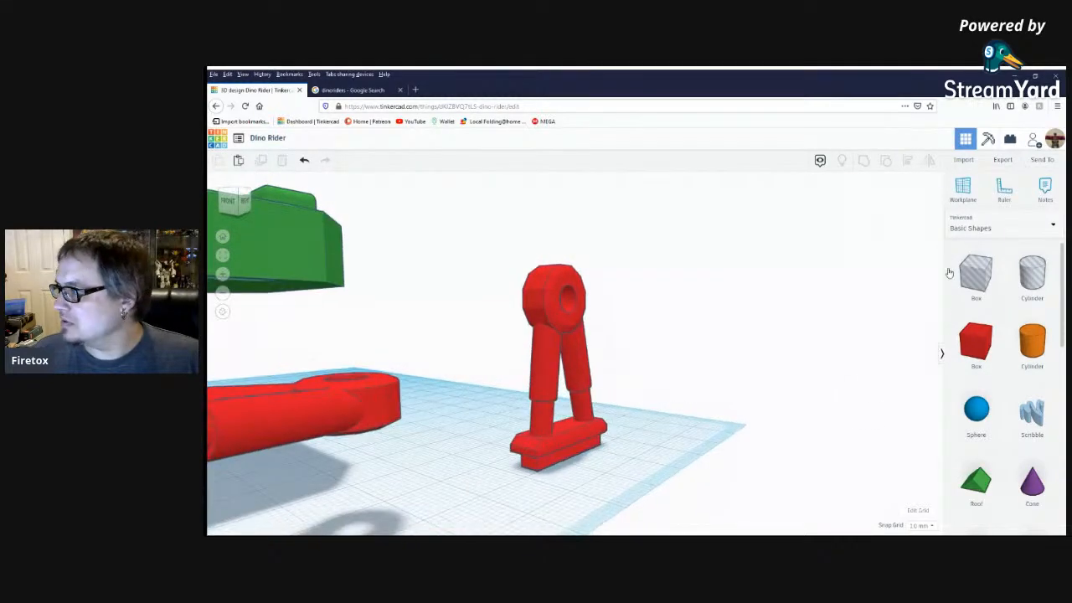
left_click_drag(983, 281, 666, 420)
left_click(686, 385)
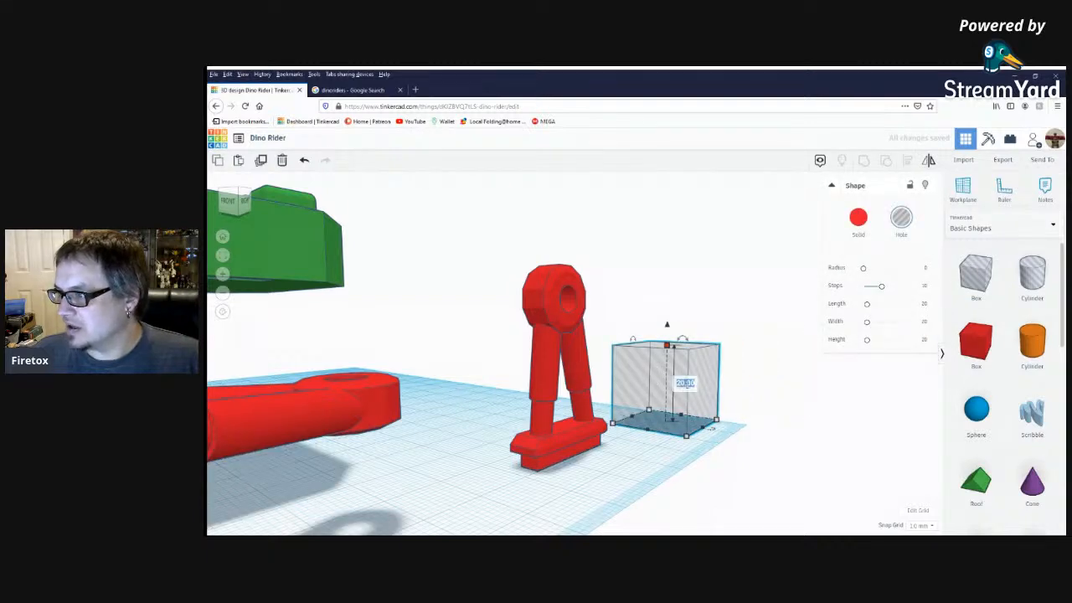
type(".5")
key("Return")
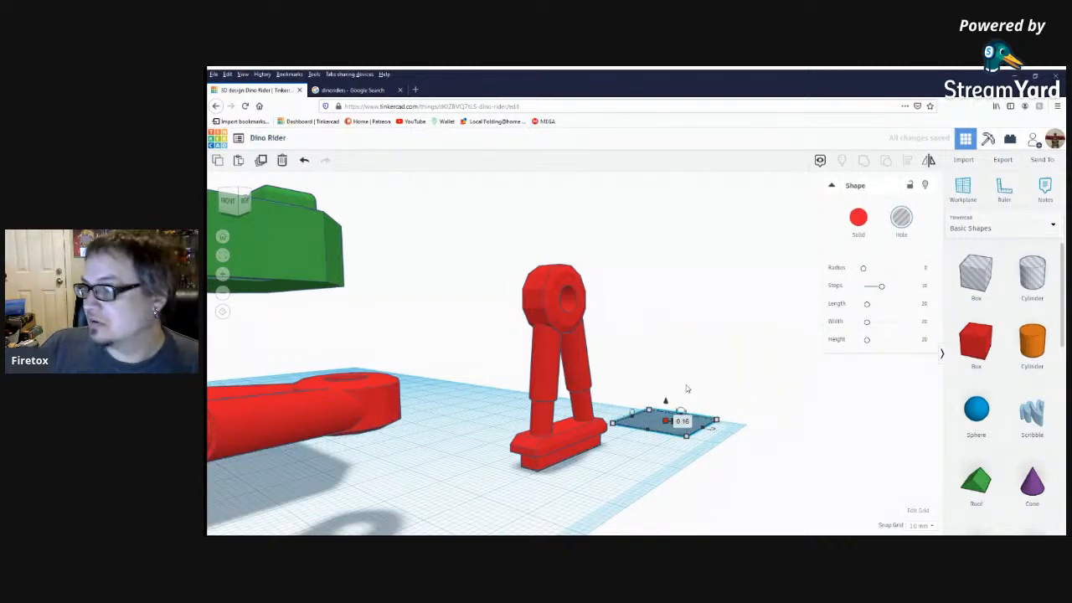
left_click(632, 497)
Move the thin hole slab onto the upright red leg's foot and raise it in steps to just below the ring.
left_click_drag(659, 424, 557, 472)
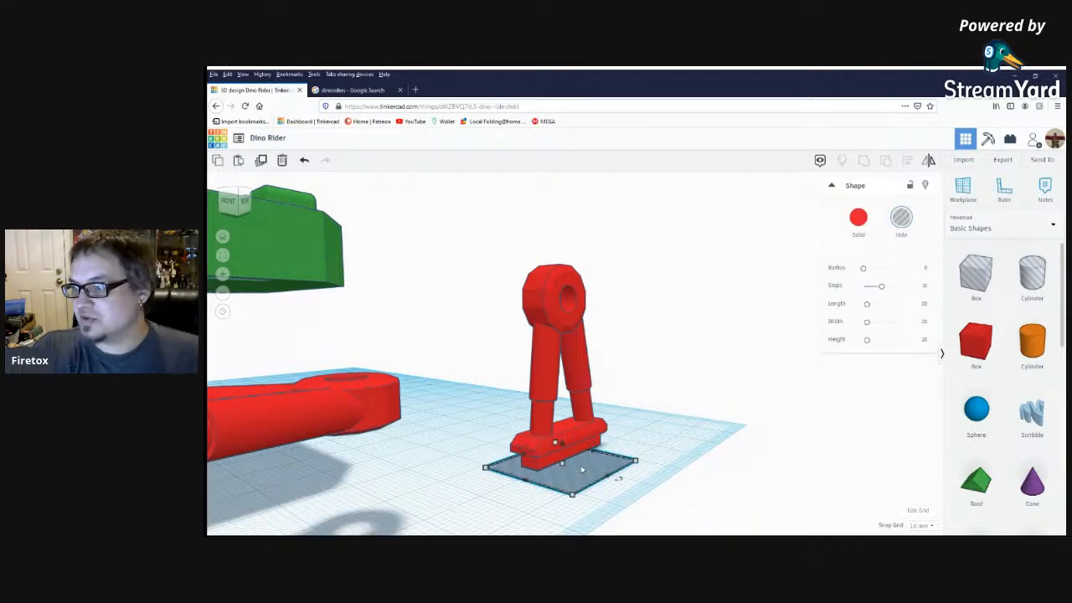
key("ctrl+Up")
key("ctrl+Up")
key("ctrl+Up")
key("ctrl+Up")
key("ctrl+Up")
key("ctrl+Up")
key("ctrl+Up")
key("ctrl+Up")
key("ctrl+Up")
key("ctrl+Up")
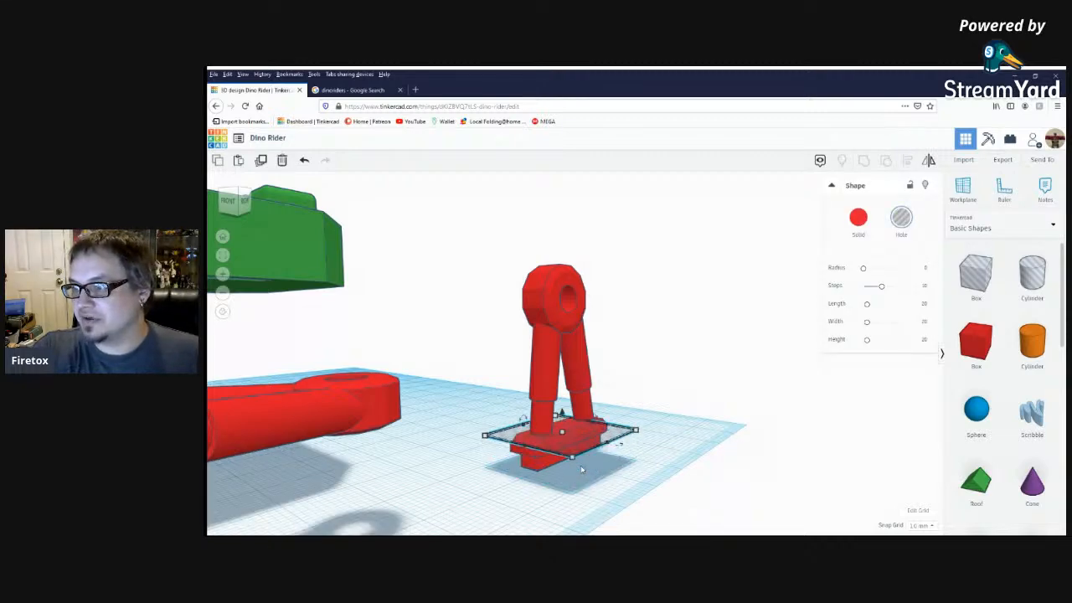
key("ctrl+Up")
key("ctrl+Up")
key("ctrl+Up")
key("ctrl+Up")
key("ctrl+Up")
key("ctrl+Up")
key("ctrl+Up")
key("ctrl+Up")
key("ctrl+Up")
key("ctrl+Up")
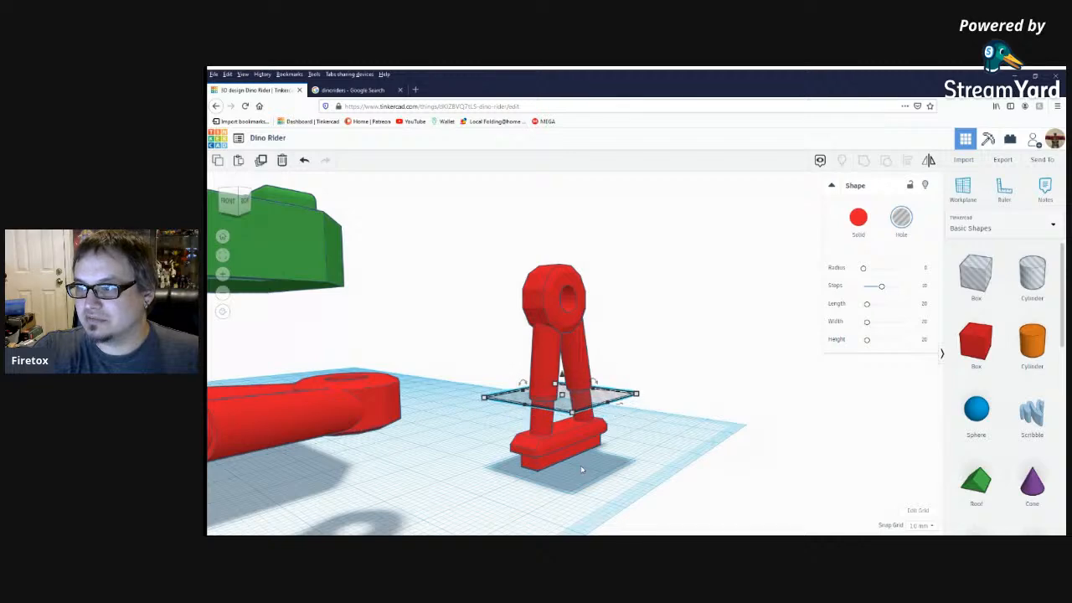
key("ctrl+Up")
key("ctrl+Up")
key("ctrl+Up")
key("ctrl+Up")
key("ctrl+Up")
key("ctrl+Up")
key("ctrl+Up")
key("ctrl+Up")
key("ctrl+Up")
key("ctrl+Up")
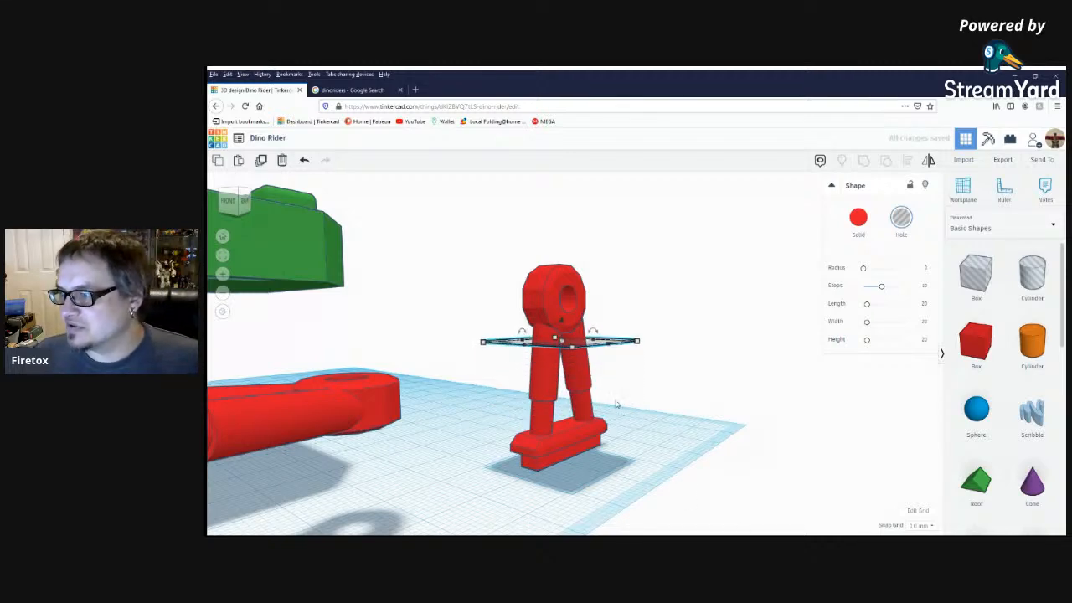
right_click_drag(661, 374, 616, 409)
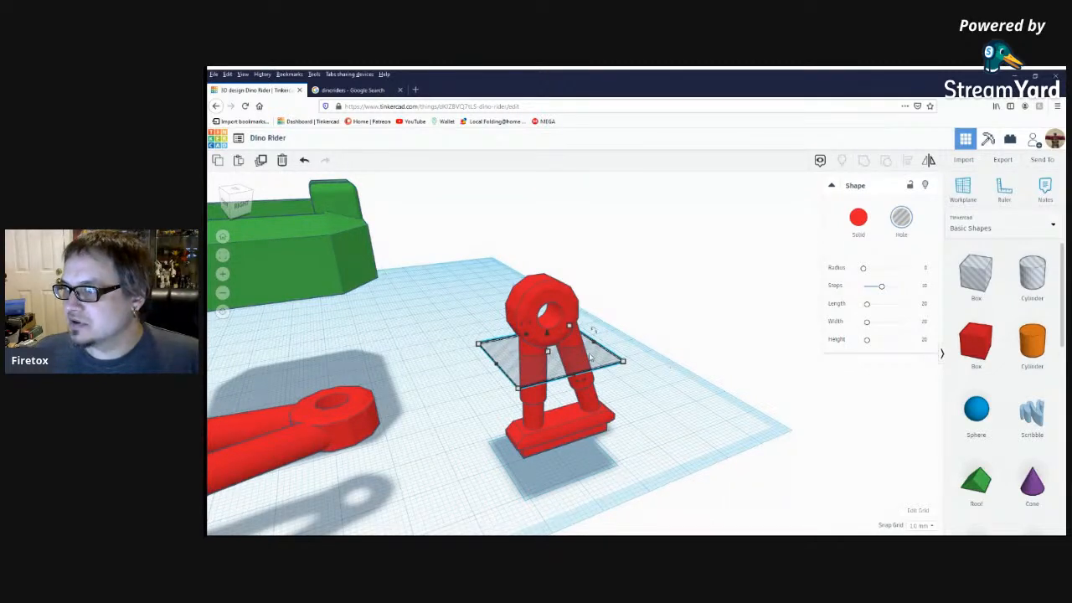
Shift the front blue rod slightly along its length towards the orange engines and deselect it.
scroll(591, 357, "down", 5)
scroll(842, 391, "down", 5)
right_click_drag(360, 421, 465, 434)
scroll(465, 434, "down", 5)
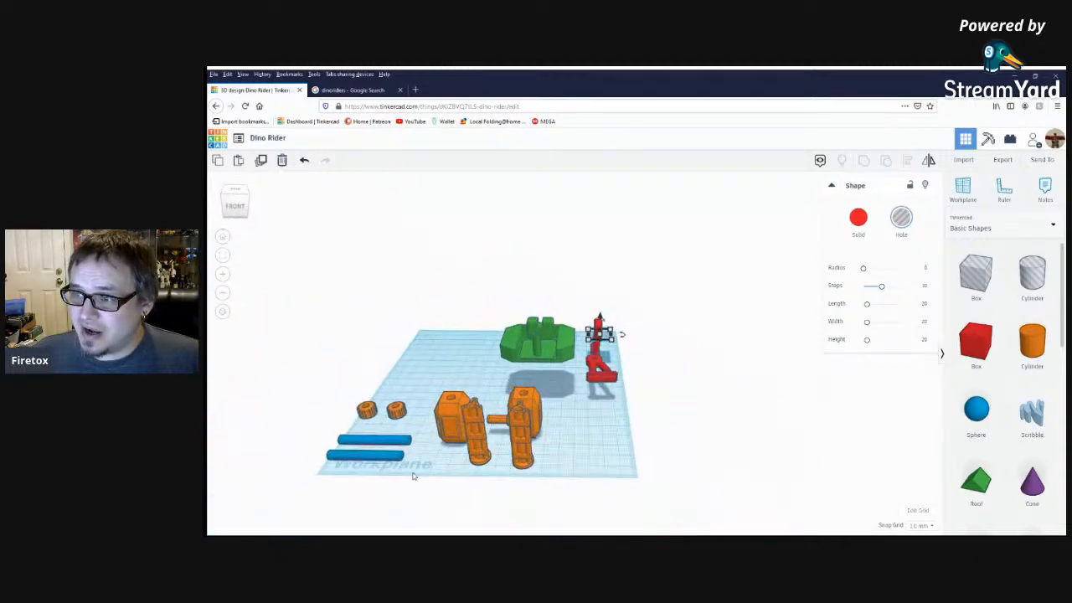
left_click_drag(382, 457, 405, 457)
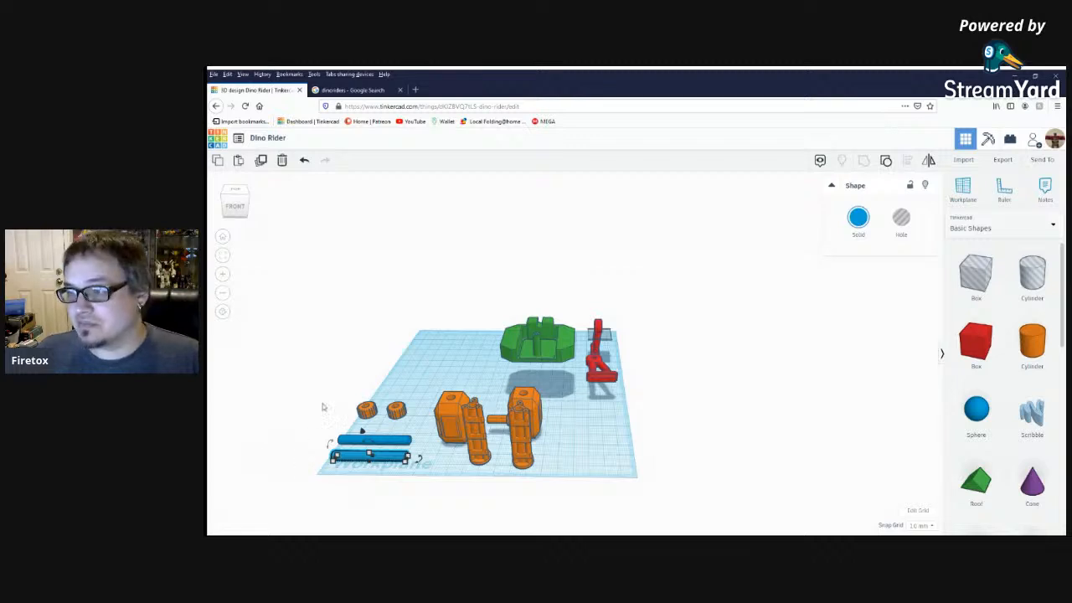
left_click(598, 447)
right_click_drag(599, 446, 531, 444)
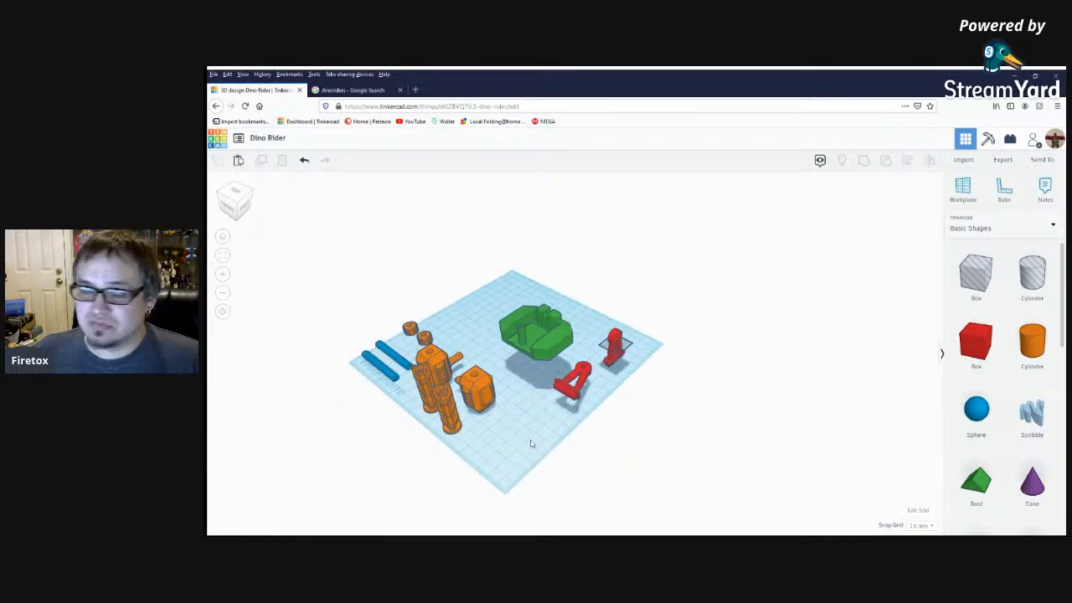
Examine the upright red leg with its thin slab and the leg lying on its side from several angles.
scroll(296, 375, "up", 4)
right_click_drag(326, 418, 375, 392)
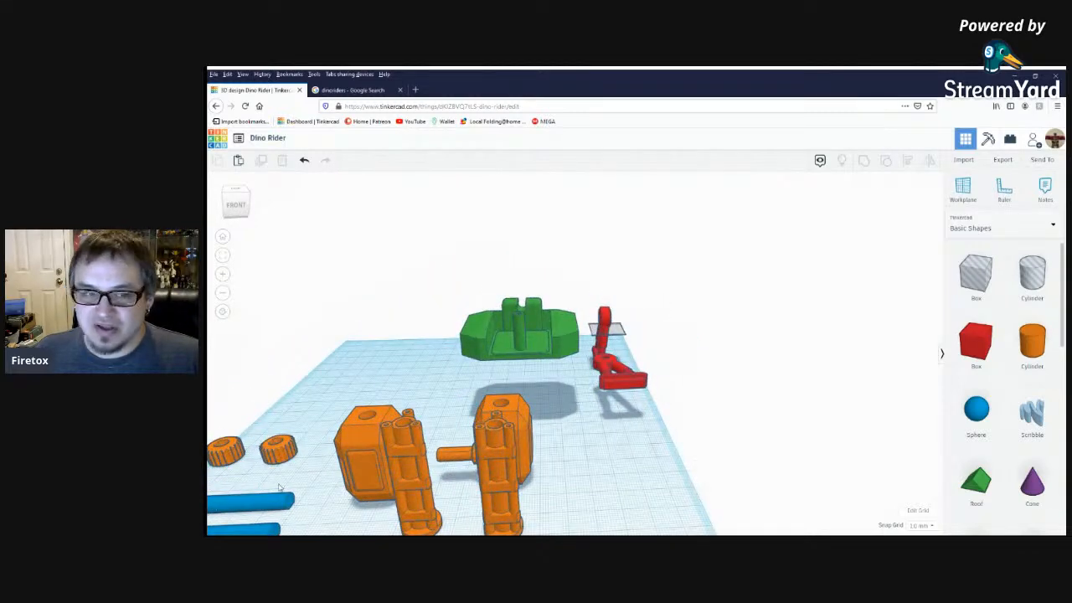
scroll(536, 477, "down", 5)
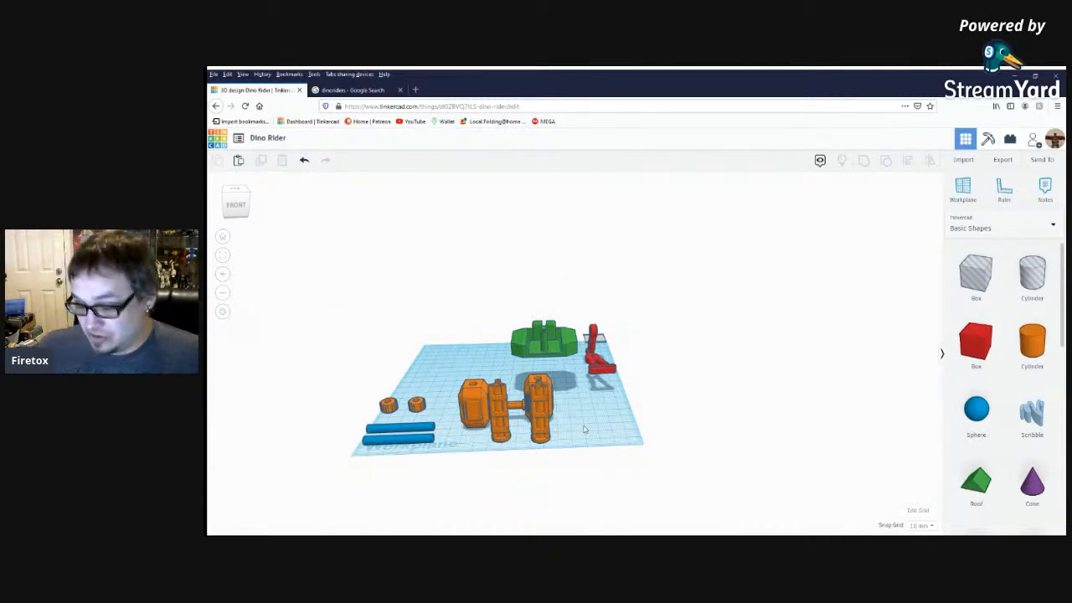
right_click_drag(598, 427, 659, 356)
scroll(662, 376, "up", 6)
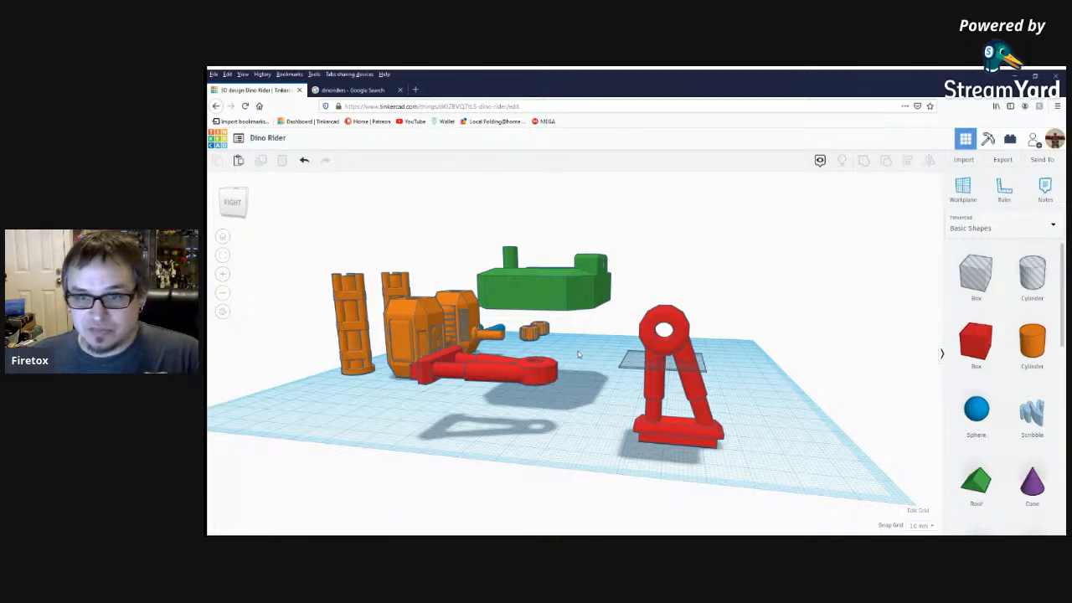
right_click_drag(660, 423, 679, 367)
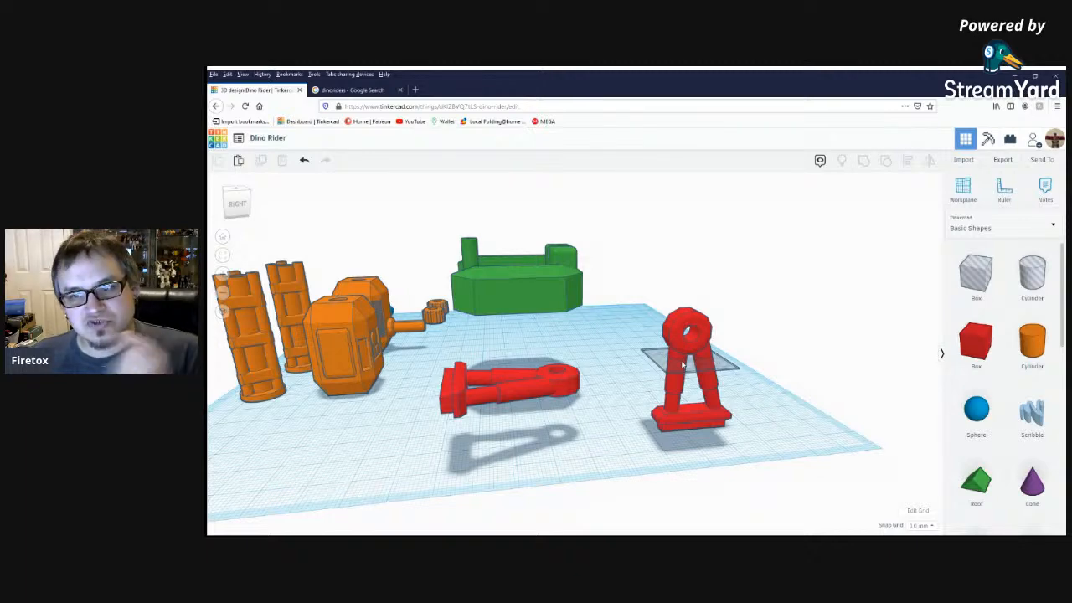
right_click_drag(548, 417, 570, 431)
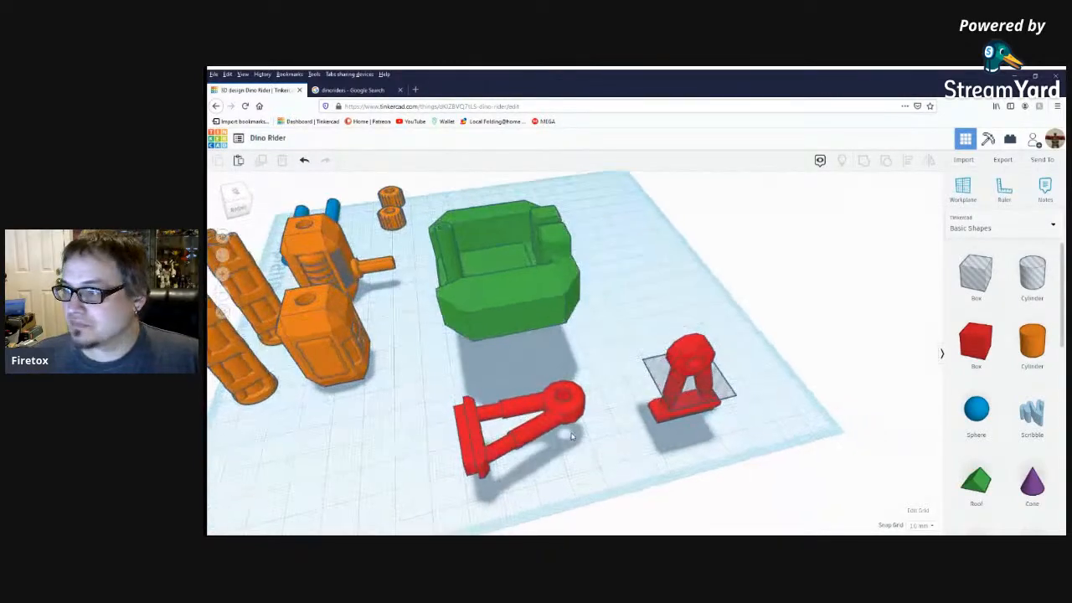
Ungroup the red leg lying on its side twice to expose its foot, struts, ring and hole shapes.
left_click(572, 424)
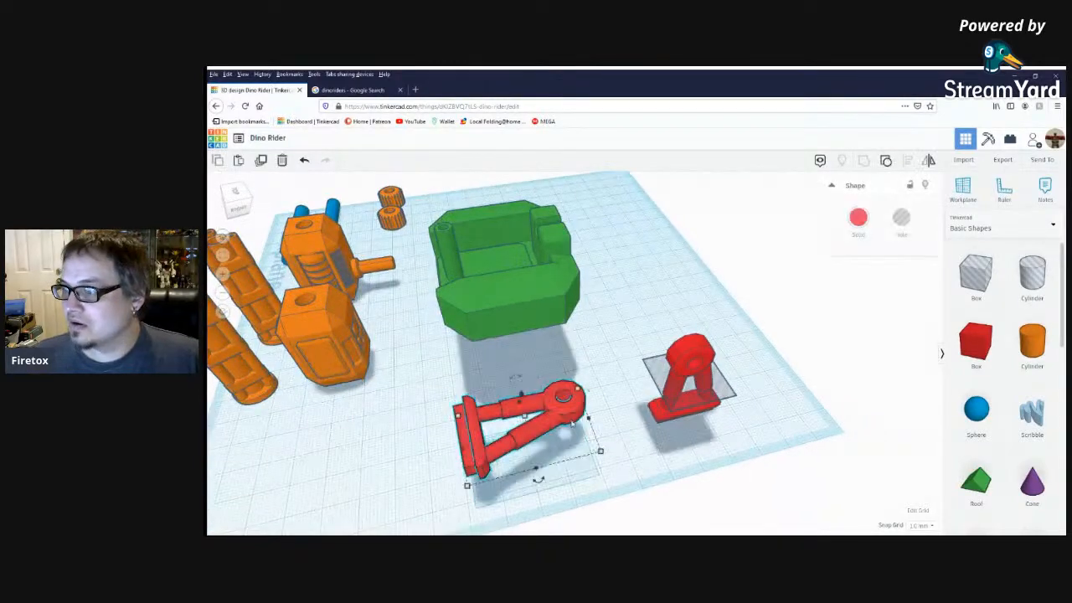
left_click(887, 163)
left_click(605, 371)
left_click(576, 408)
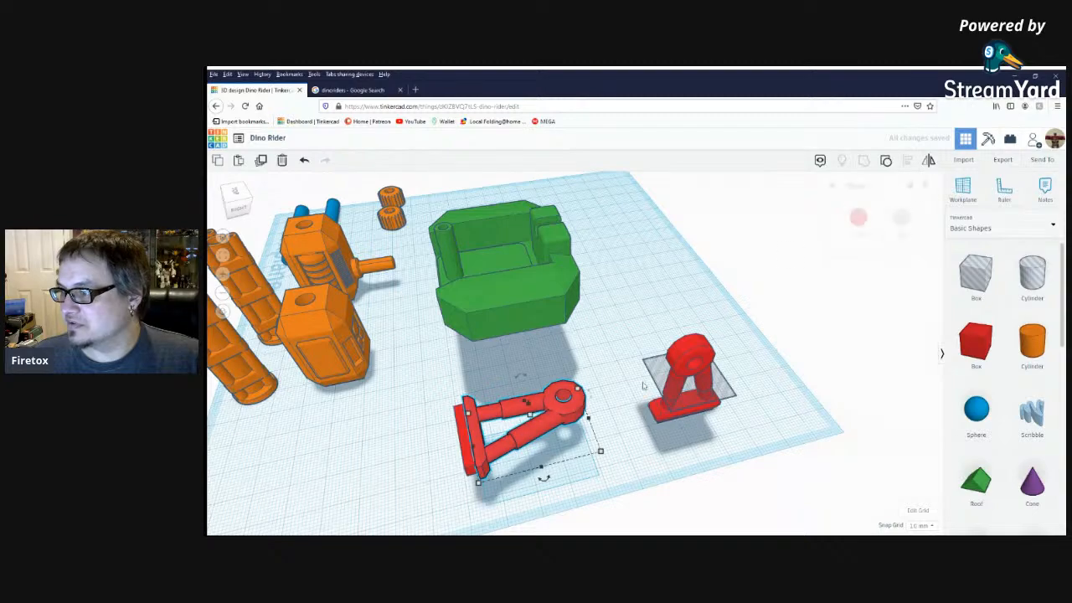
left_click(886, 161)
left_click(627, 324)
right_click_drag(627, 324, 598, 330)
right_click_drag(497, 479, 501, 453)
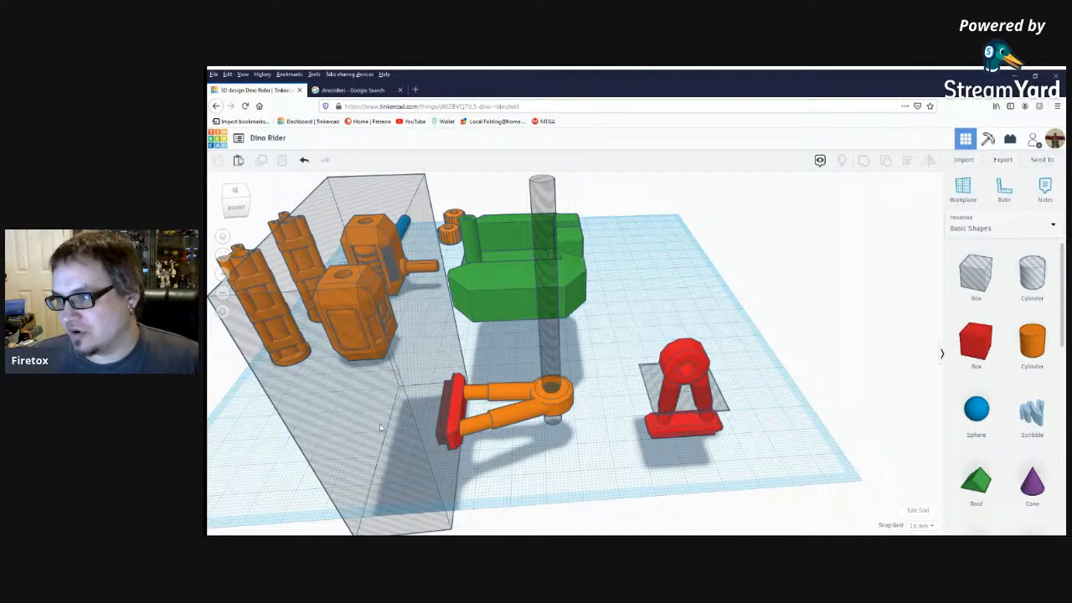
left_click(451, 430)
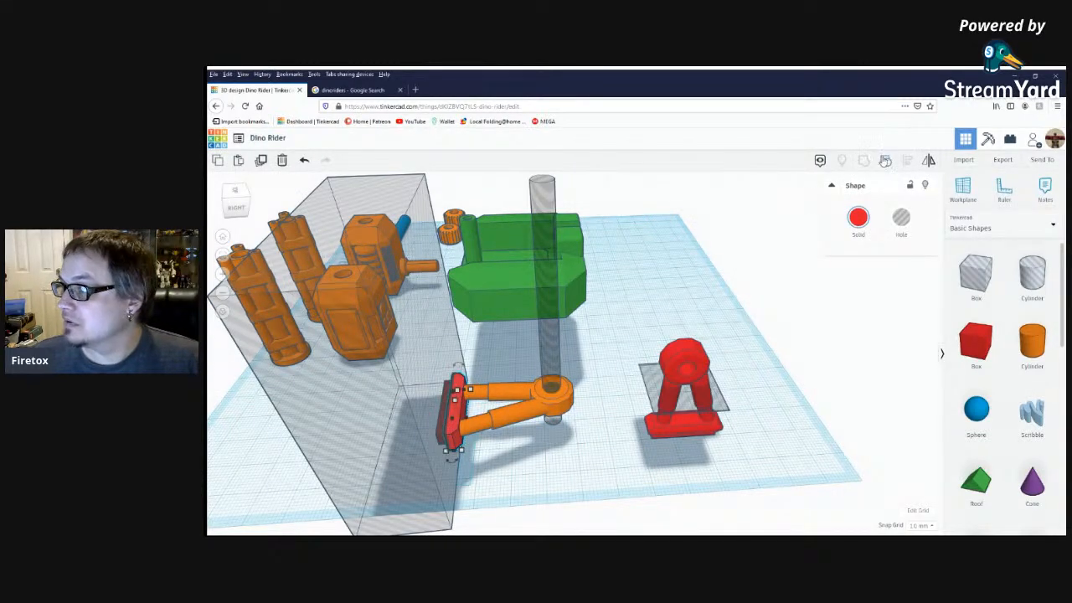
left_click(885, 160)
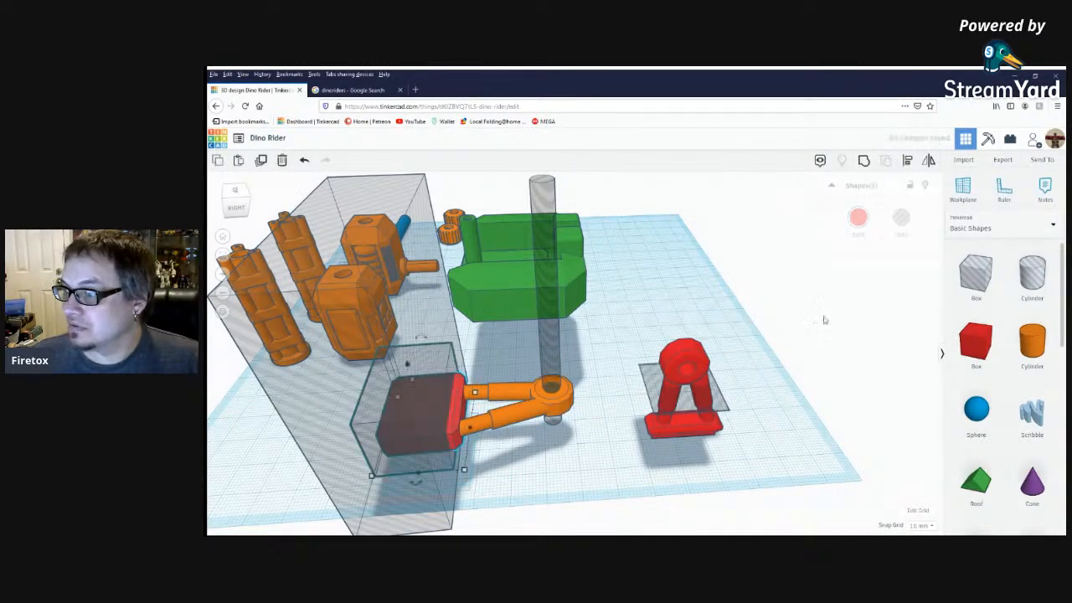
left_click(304, 160)
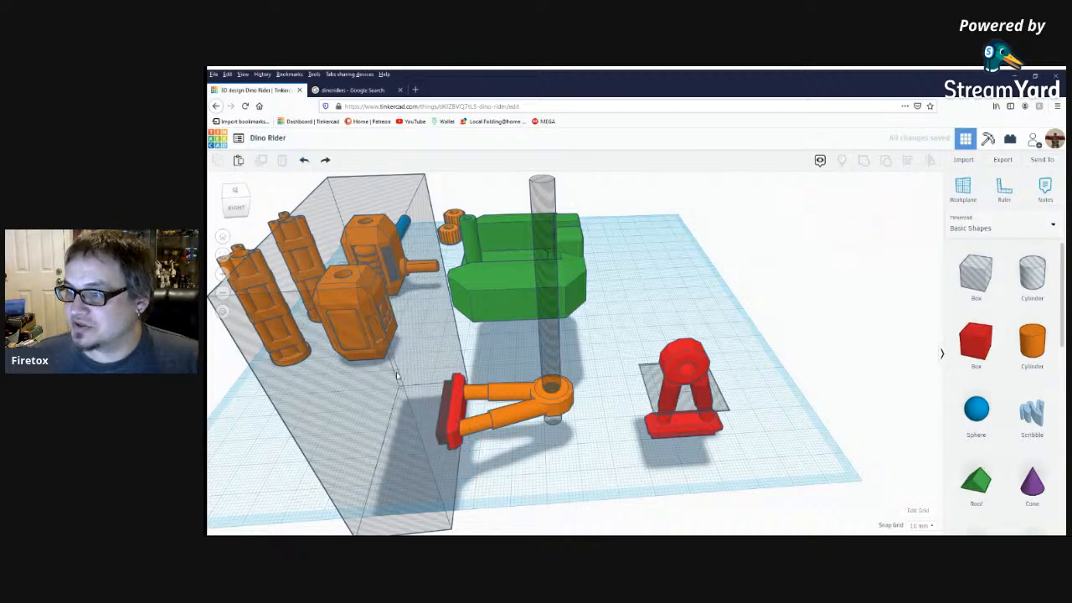
Group the lying leg's red foot with the large hole box so the box cuts it.
left_click(453, 416)
left_click(444, 505, "shift")
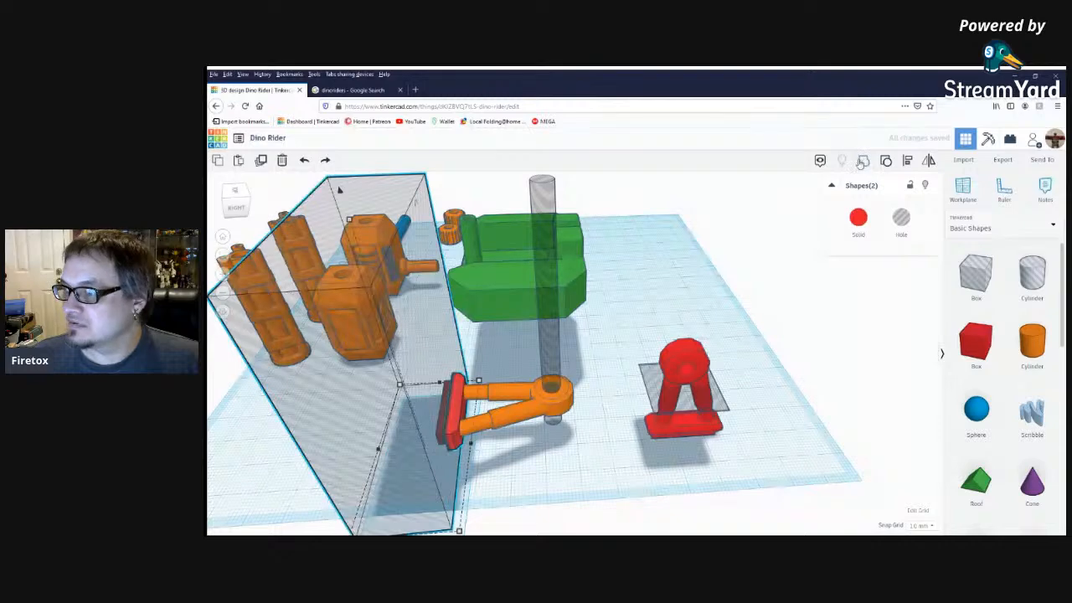
key("ctrl+g")
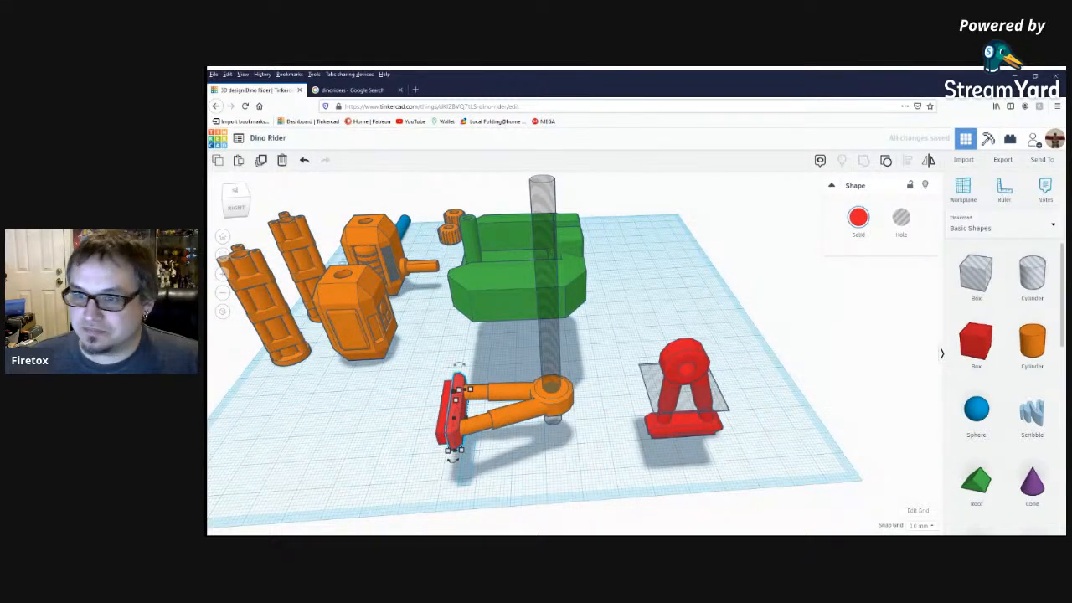
Set both the width and length of the vertical hole cylinder in the lying leg's ring to 6 mm.
right_click_drag(486, 505, 556, 363)
left_click(556, 363)
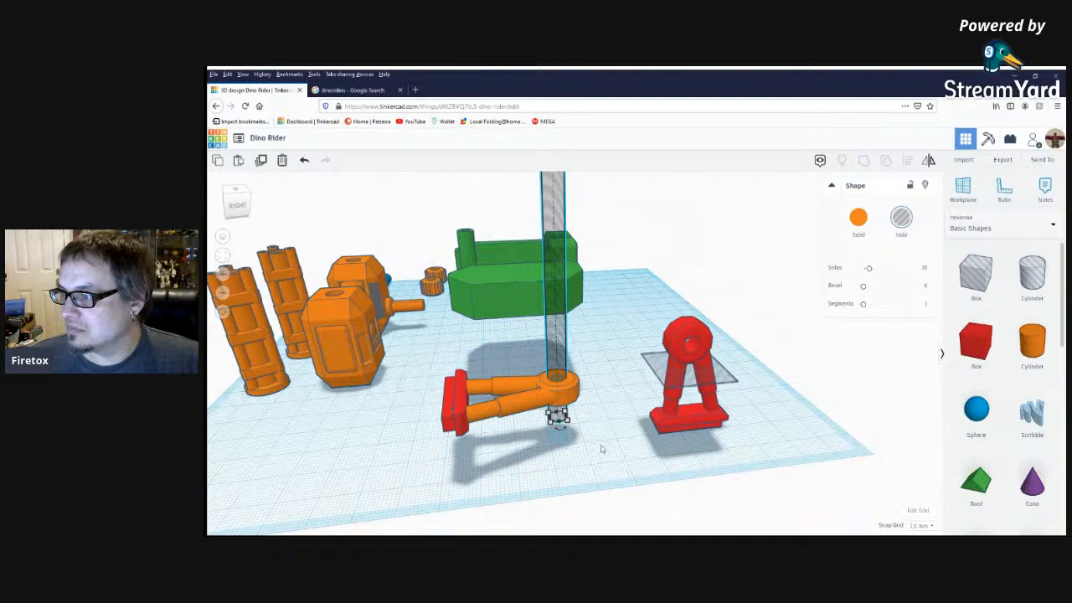
left_click(568, 420)
left_click(609, 412)
type("6")
key("Return")
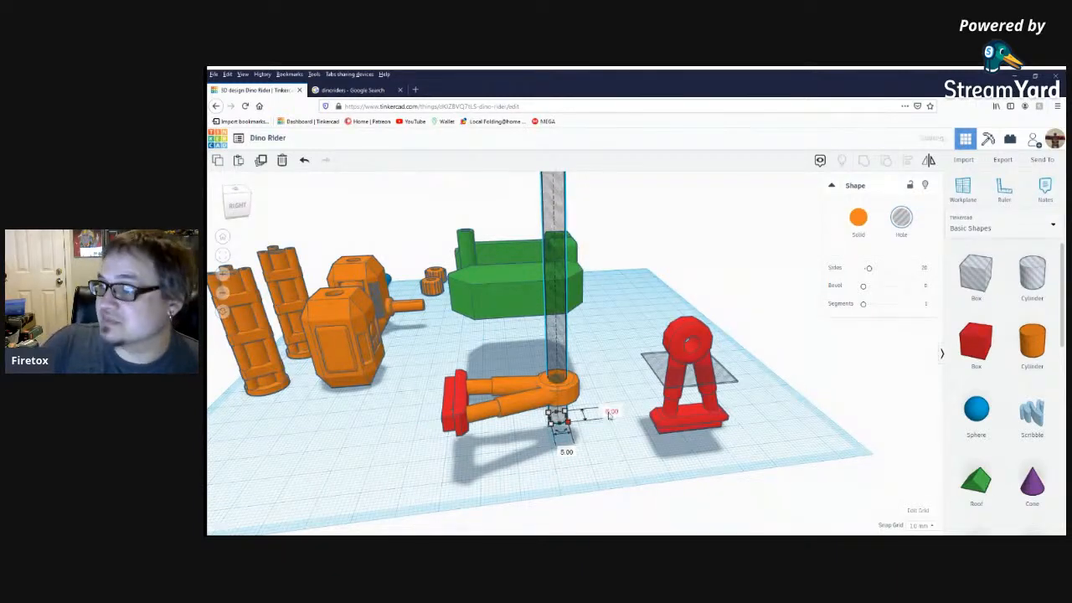
left_click(566, 452)
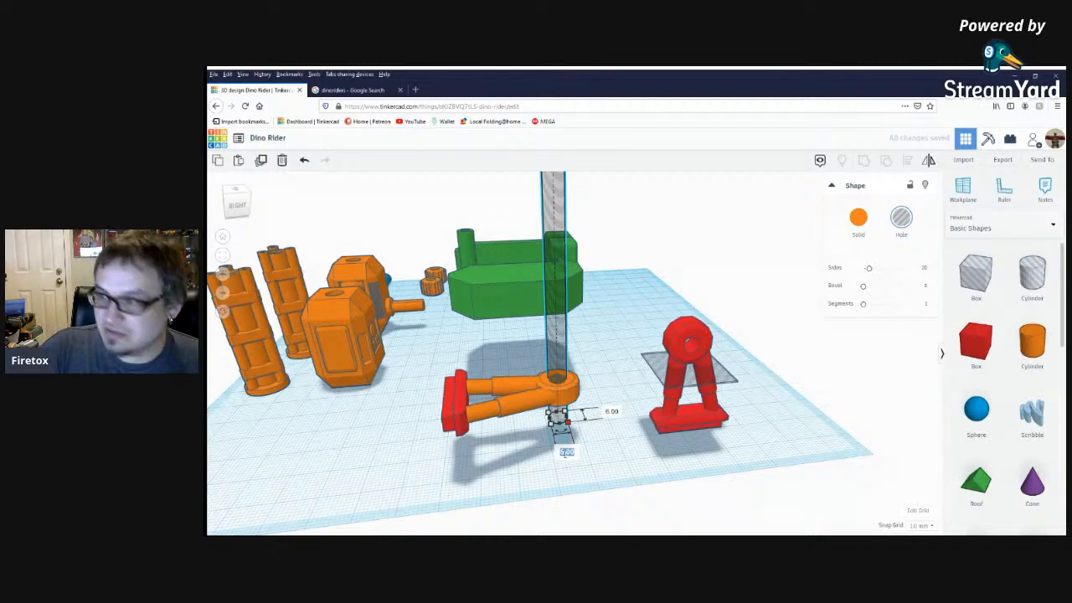
type("6")
key("Return")
Align the vertical hole cylinder to the centre of the lying leg's ring.
left_click(615, 387)
left_click(573, 392)
left_click(617, 382)
left_click(552, 357)
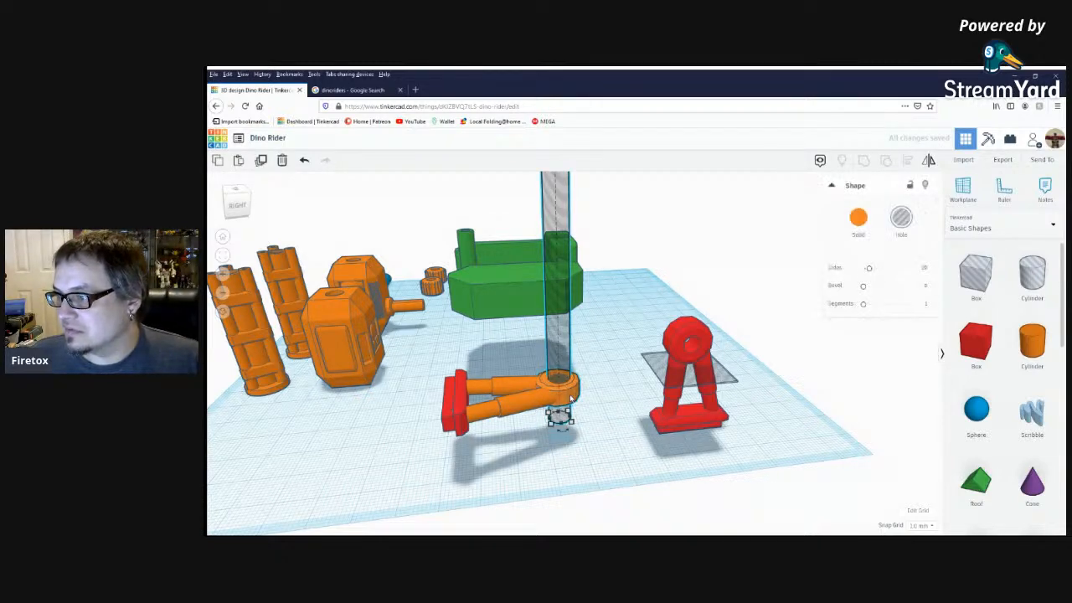
left_click(558, 414, "shift")
key("l")
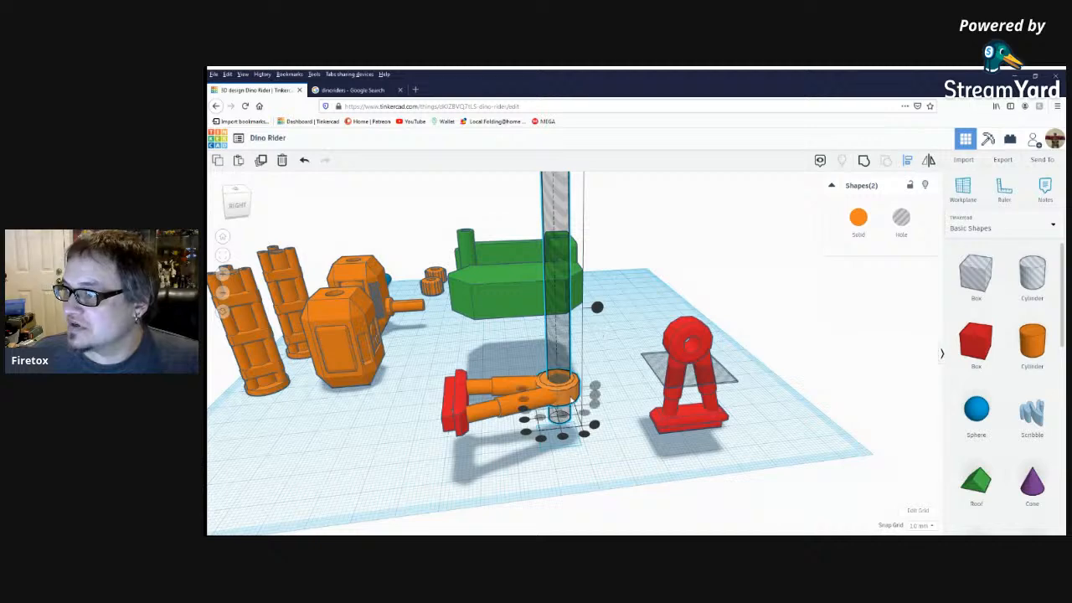
left_click(562, 415)
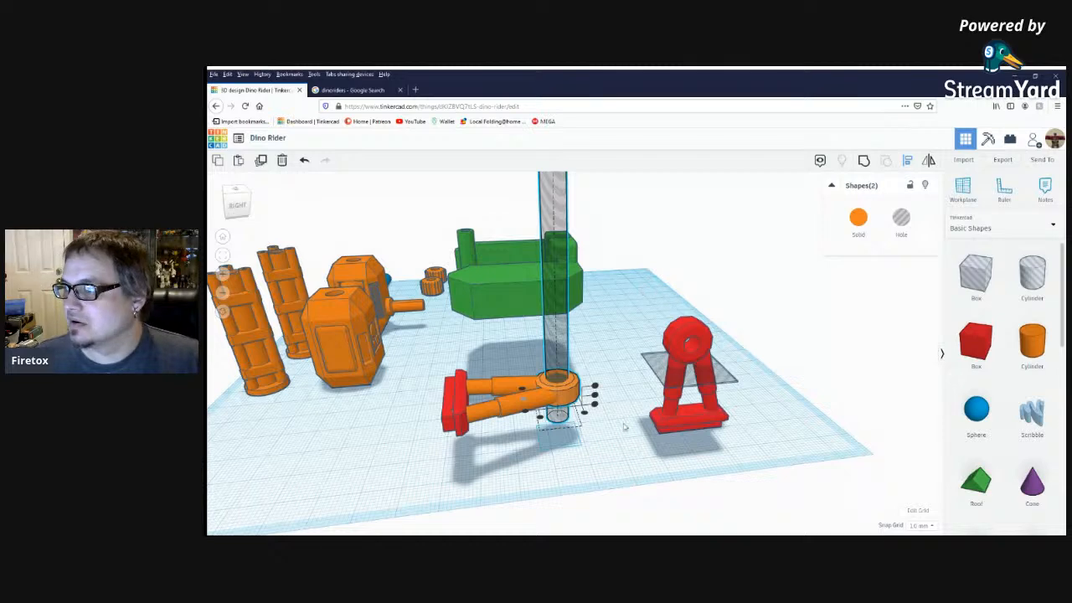
left_click(576, 479)
Group the lying leg's foot, struts, ring and hole cylinder back into one shape.
mouse_move(578, 453)
right_mouse_down()
mouse_move(555, 433)
mouse_move(575, 439)
mouse_move(577, 458)
right_mouse_up()
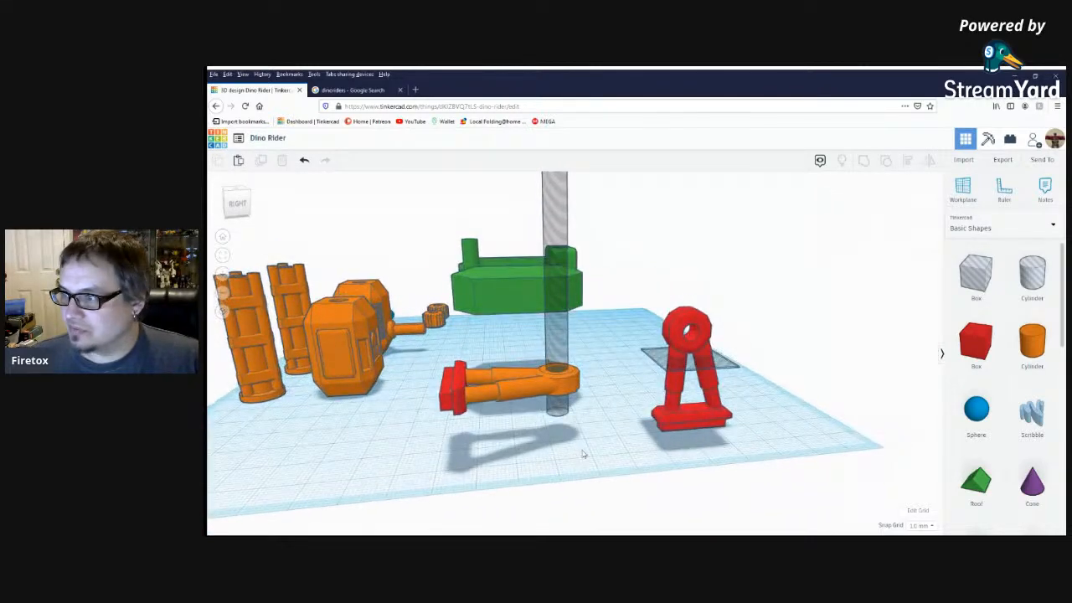
left_click(558, 400)
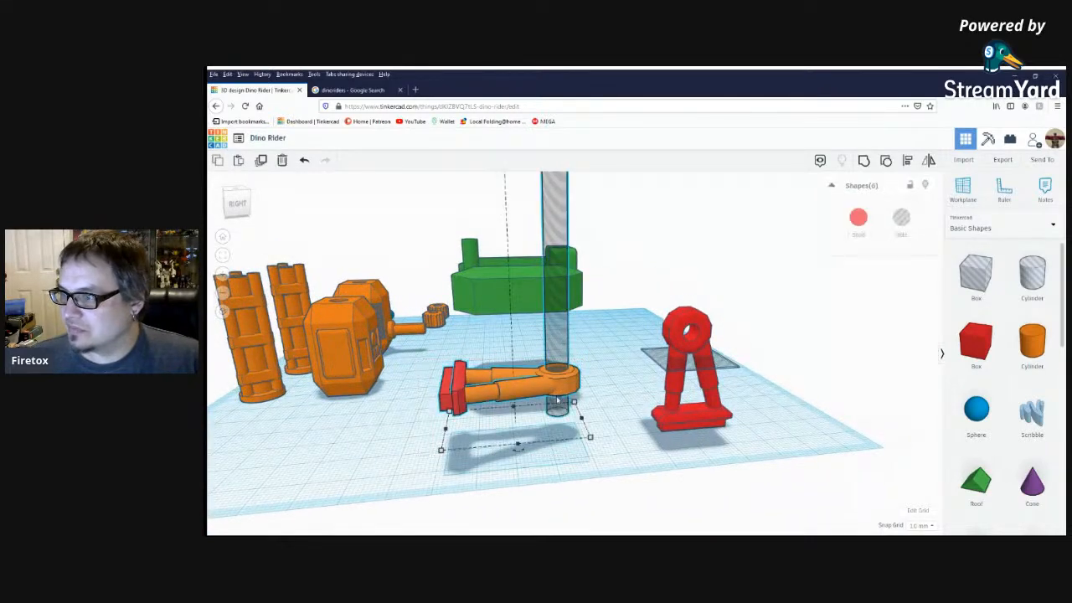
left_click(863, 161)
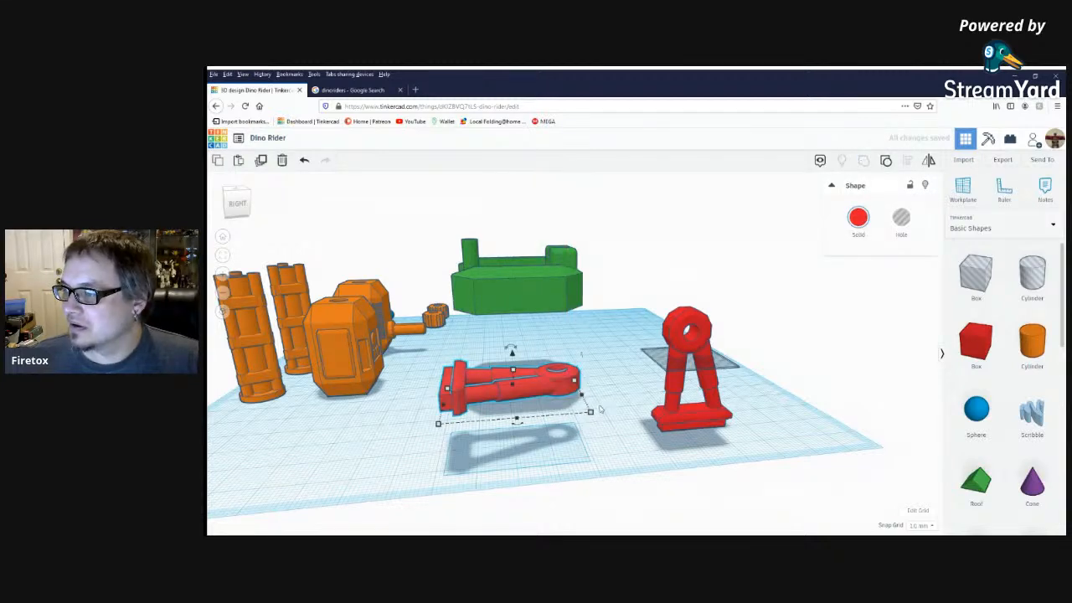
Place a hole box beneath the lying leg and lower it until its top sits level with the workplane.
right_click_drag(528, 431, 568, 366)
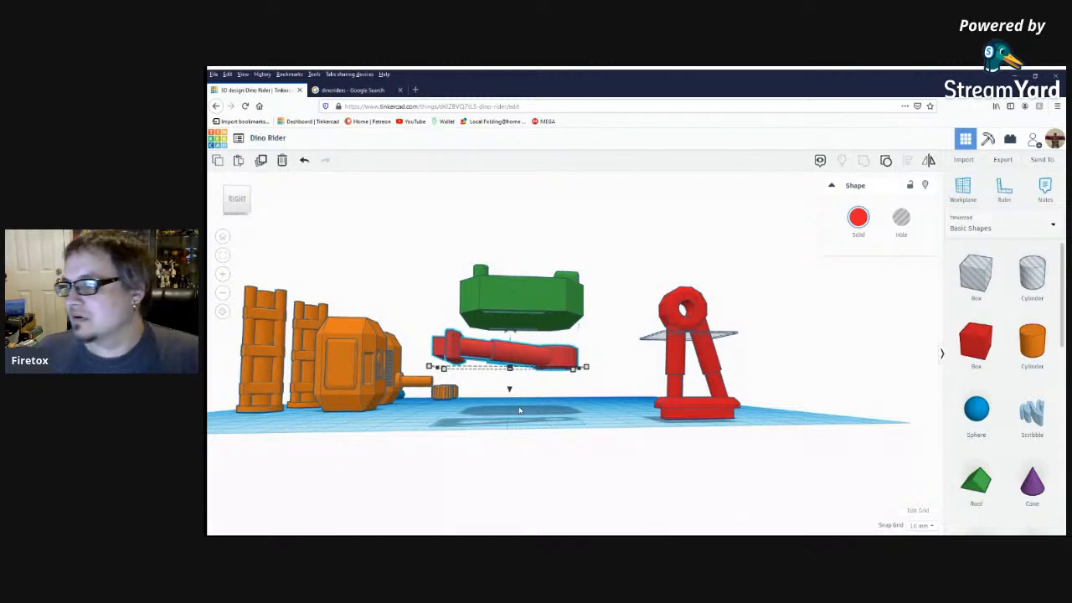
right_click_drag(594, 402, 599, 407)
left_click_drag(974, 292, 605, 438)
left_click_drag(531, 369, 543, 437)
right_click_drag(689, 490, 660, 466)
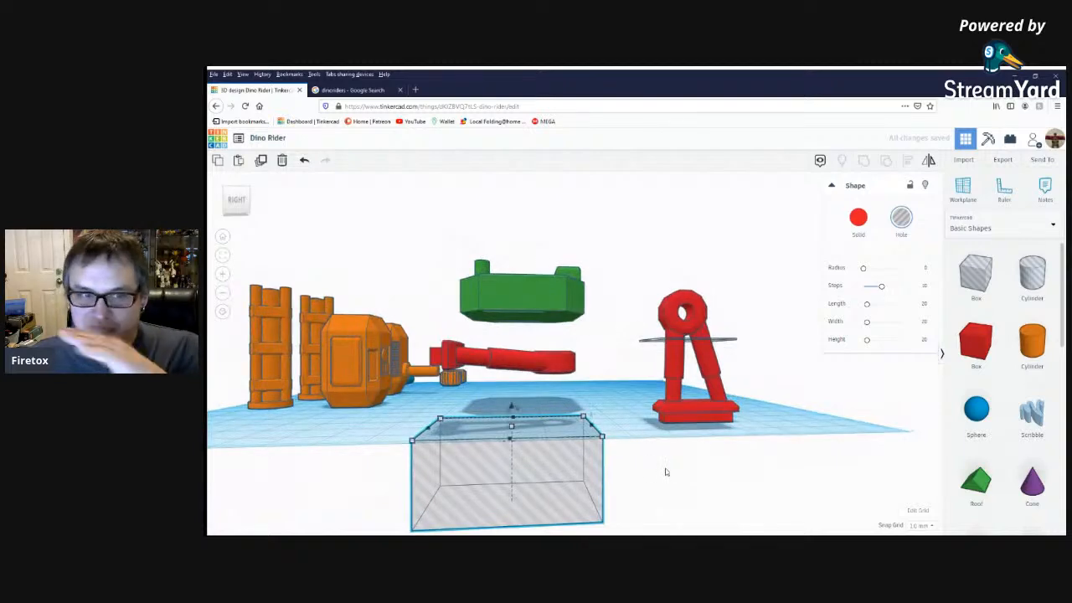
left_click(620, 445)
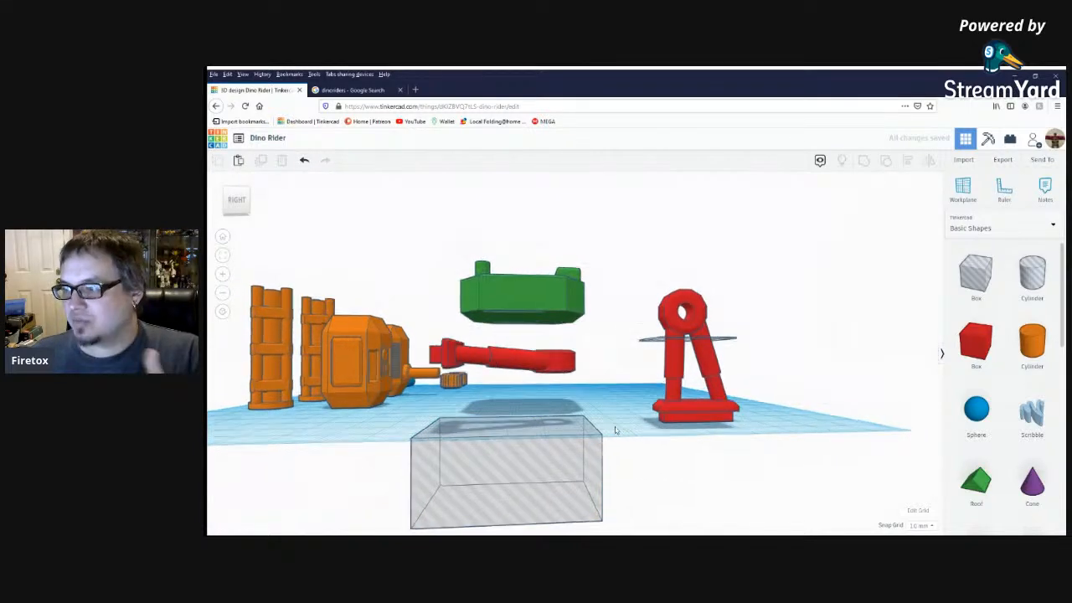
Drop the lying red leg down onto the workplane above the hole box.
left_click(533, 376)
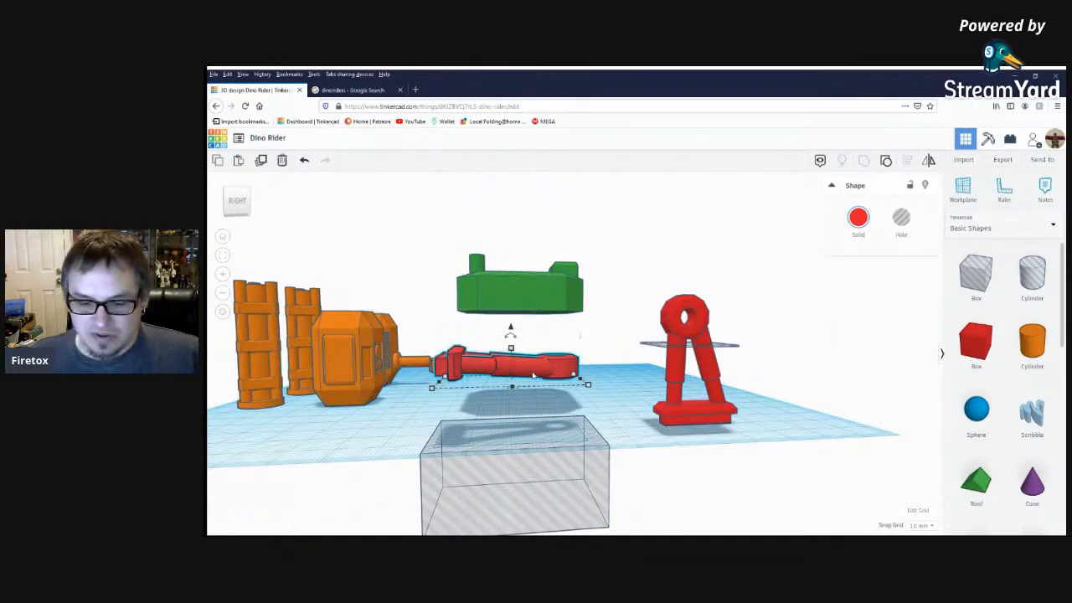
key("d")
right_click_drag(534, 376, 630, 404)
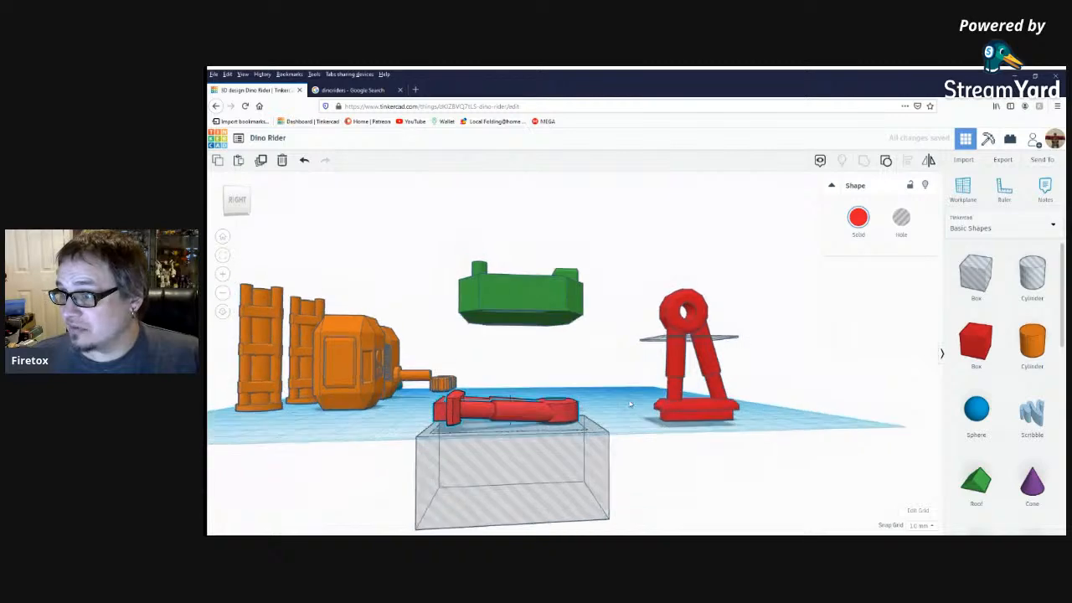
Tilt the lying leg by 6° so its struts run level with the workplane.
scroll(509, 371, "up", 3)
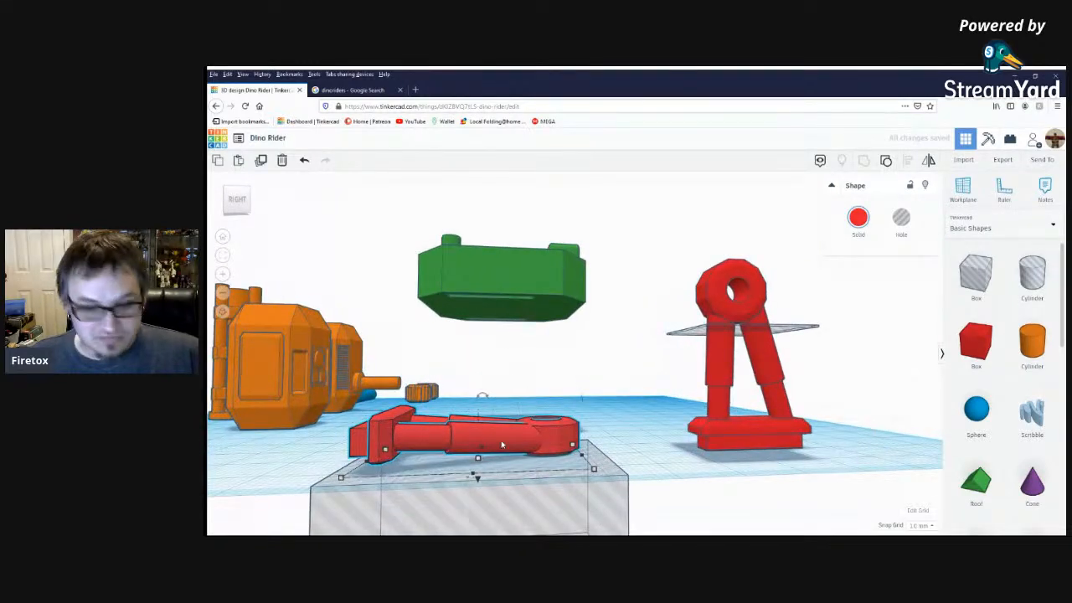
scroll(501, 445, "up", 3)
right_click_drag(663, 433, 655, 435)
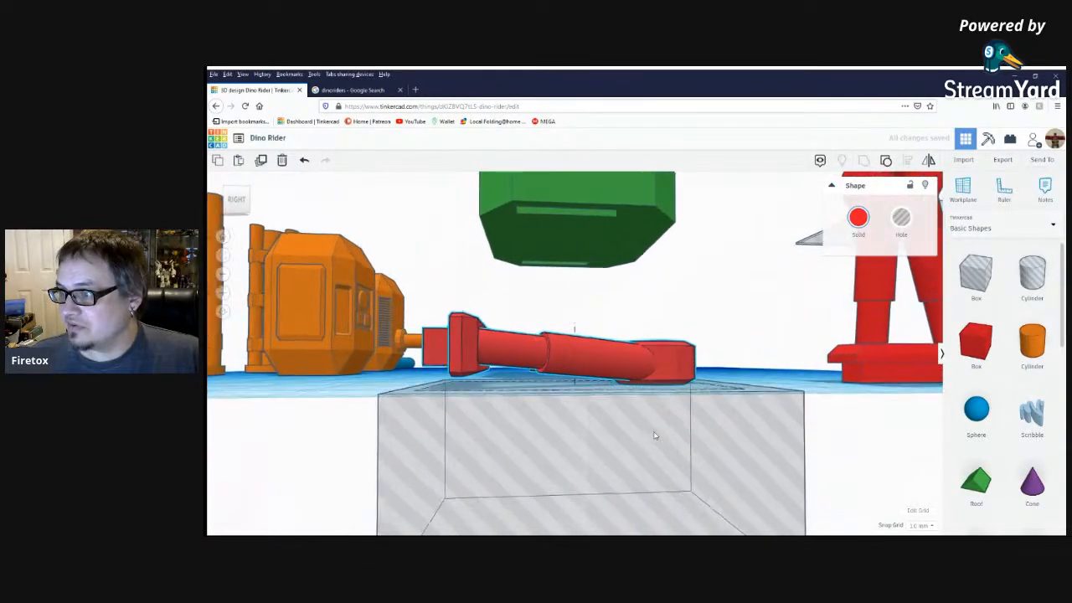
mouse_move(570, 323)
left_click_drag(567, 323, 551, 233)
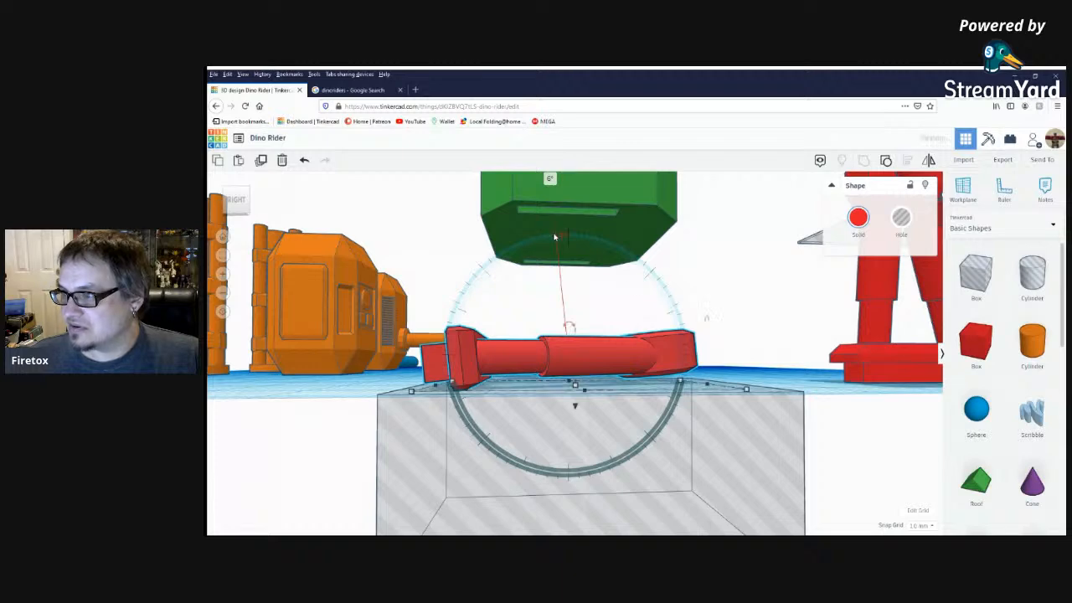
left_click(734, 356)
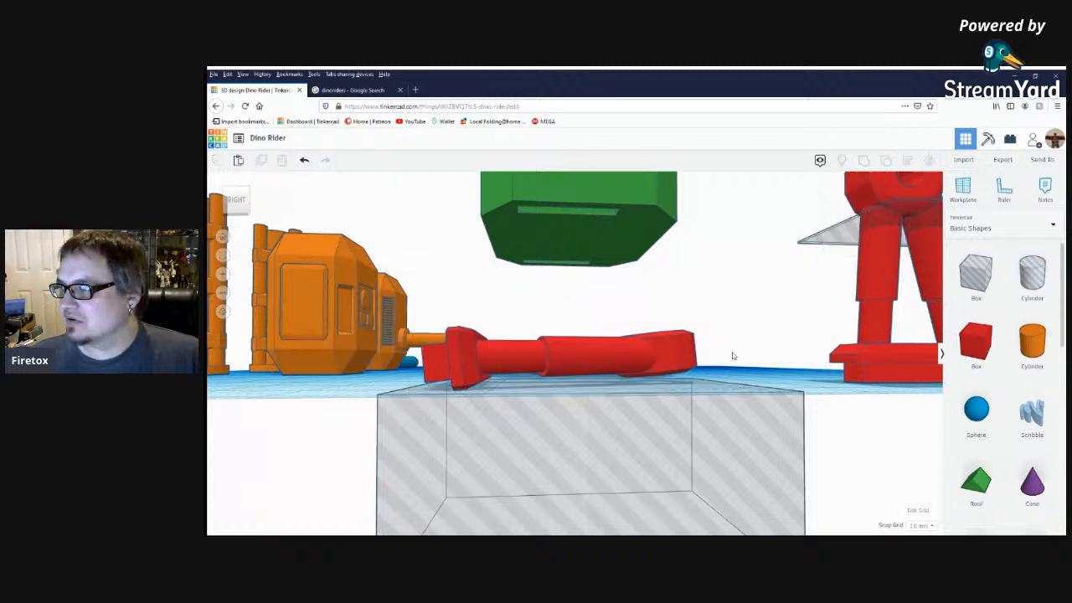
Lower the tilted leg by two steps so its underside sinks into the hole box, and inspect it from below.
left_click(629, 361)
scroll(698, 385, "up", 3)
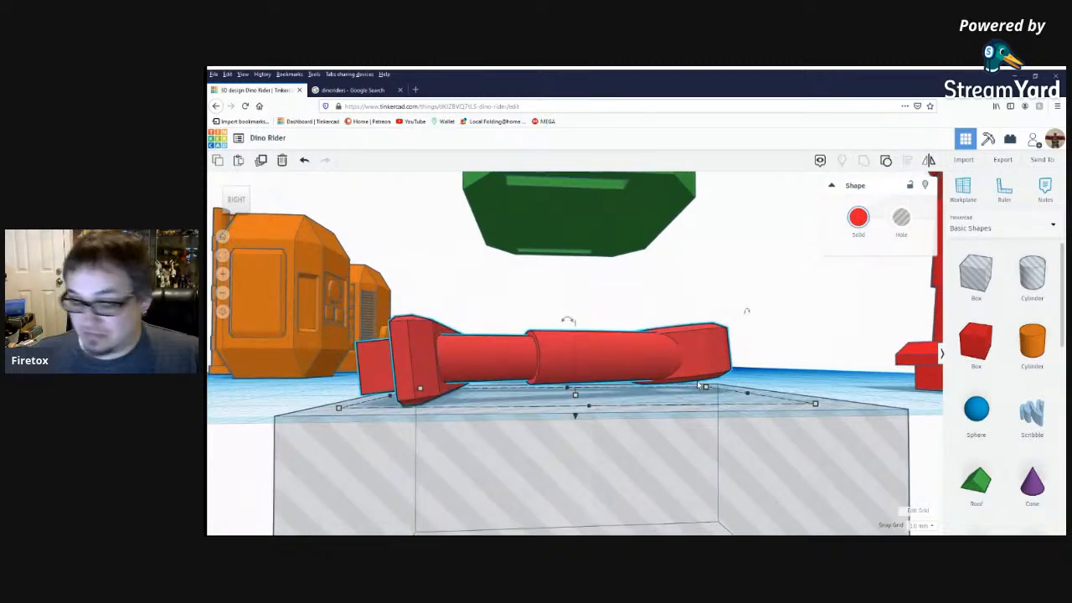
key("ctrl+Down")
key("ctrl+Down")
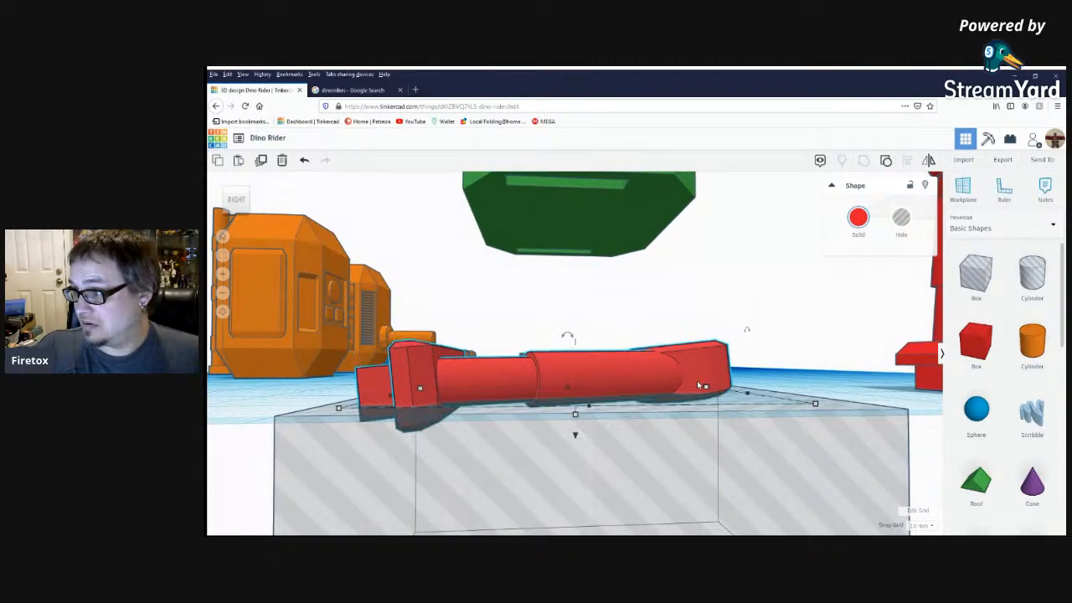
right_click_drag(732, 406, 641, 437)
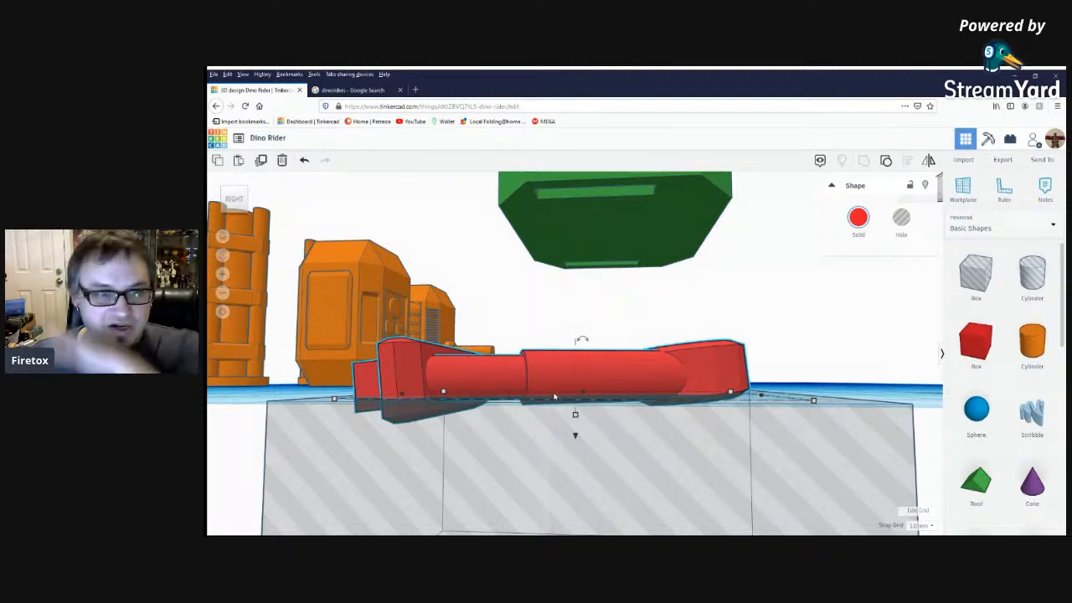
right_click_drag(554, 396, 524, 229)
left_click(503, 289)
mouse_move(559, 379)
right_mouse_down()
mouse_move(641, 365)
mouse_move(560, 362)
right_mouse_up()
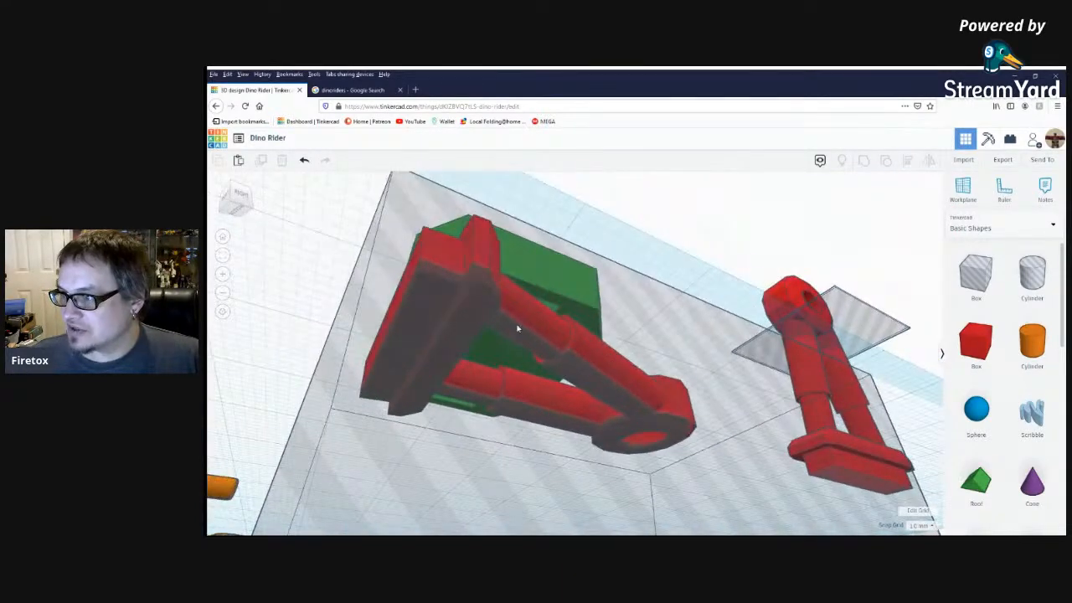
Ungroup the lying red leg, including its nested strut assembly and foot, into separate parts.
right_click_drag(601, 347, 420, 402)
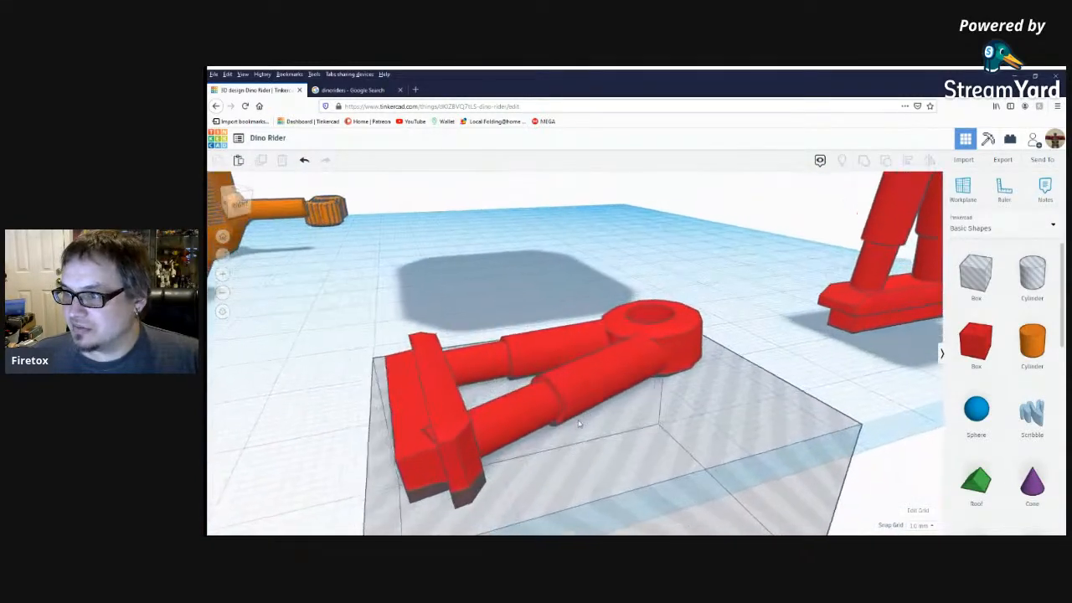
left_click(436, 405)
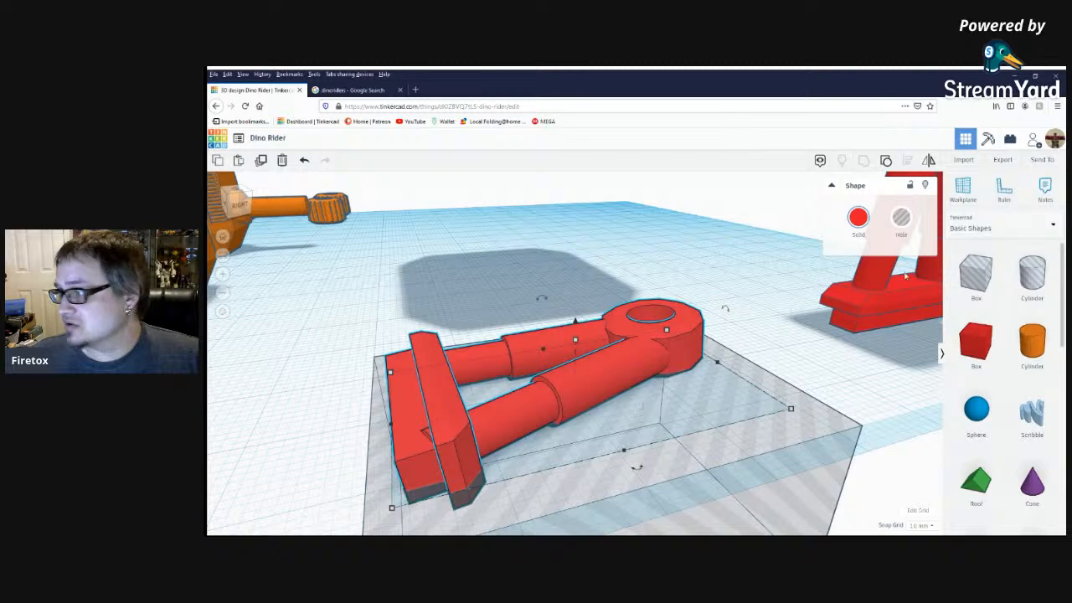
left_click(886, 161)
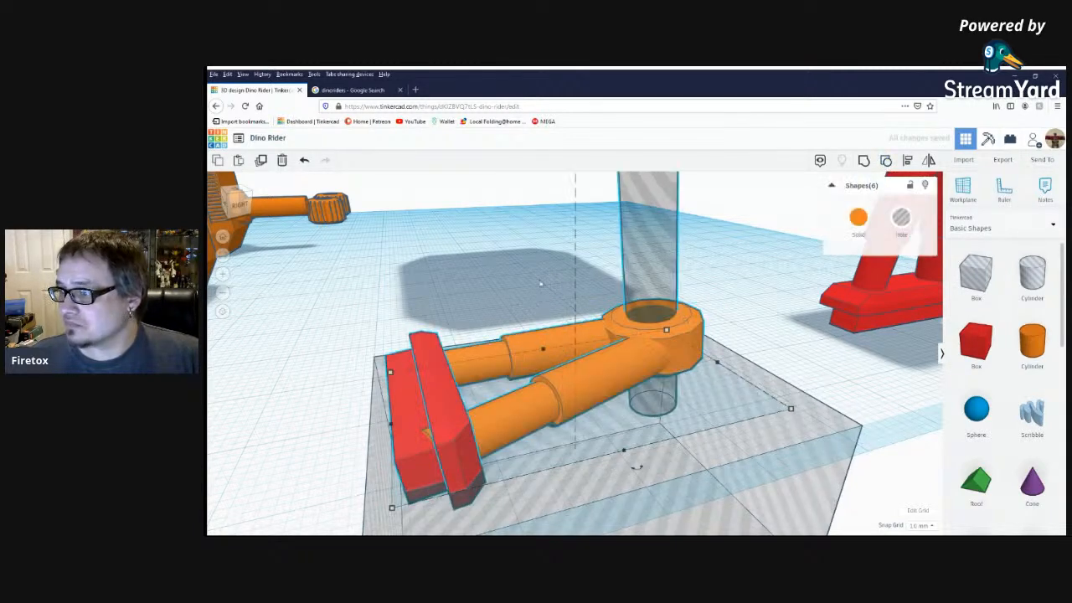
left_click(529, 263)
left_click(581, 394)
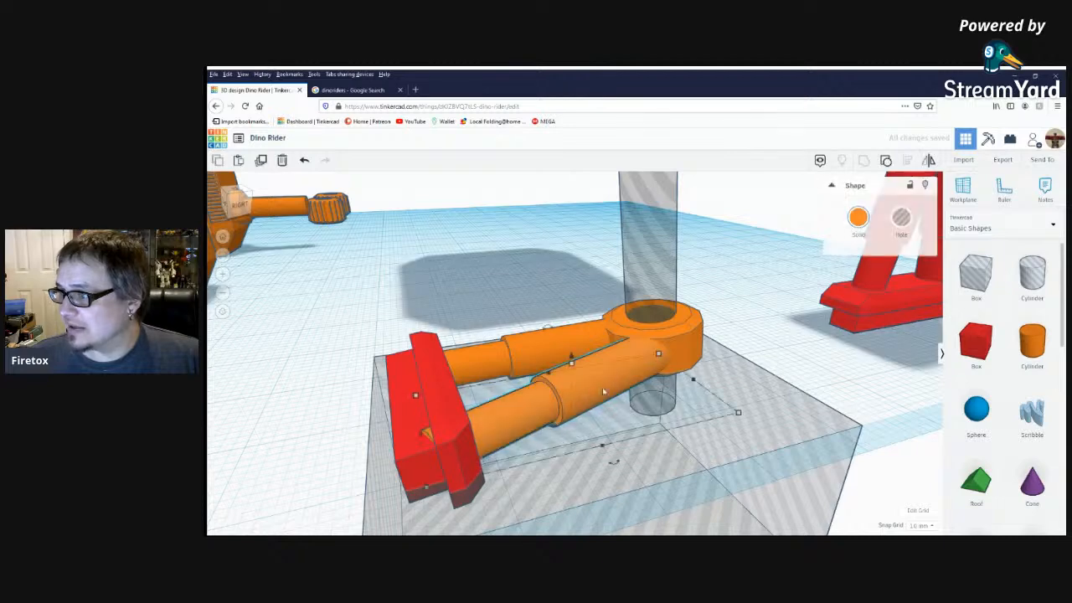
left_click(886, 162)
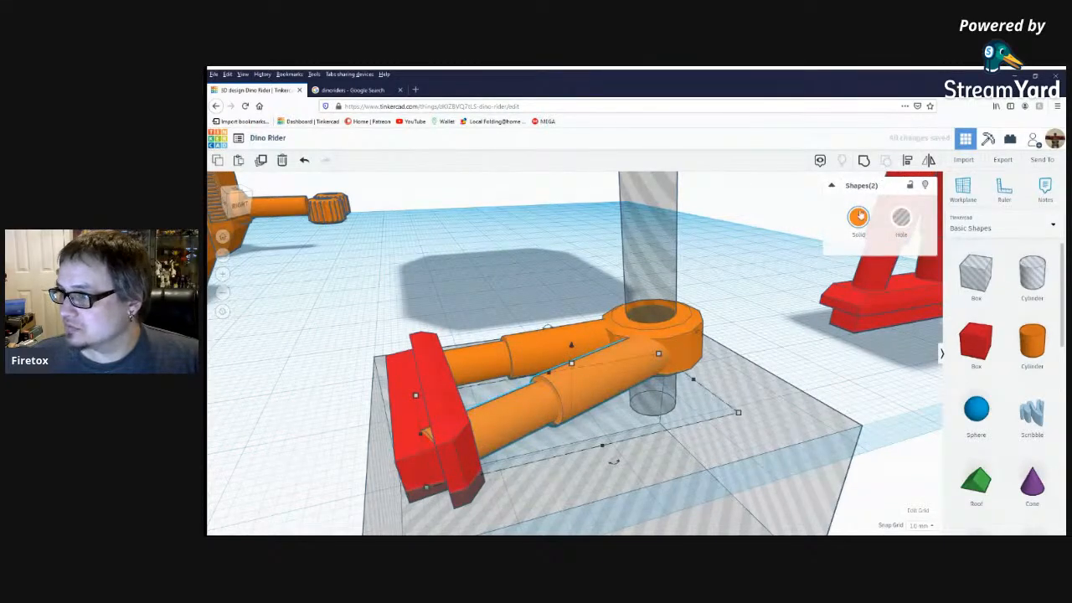
left_click(519, 304)
left_click(428, 389)
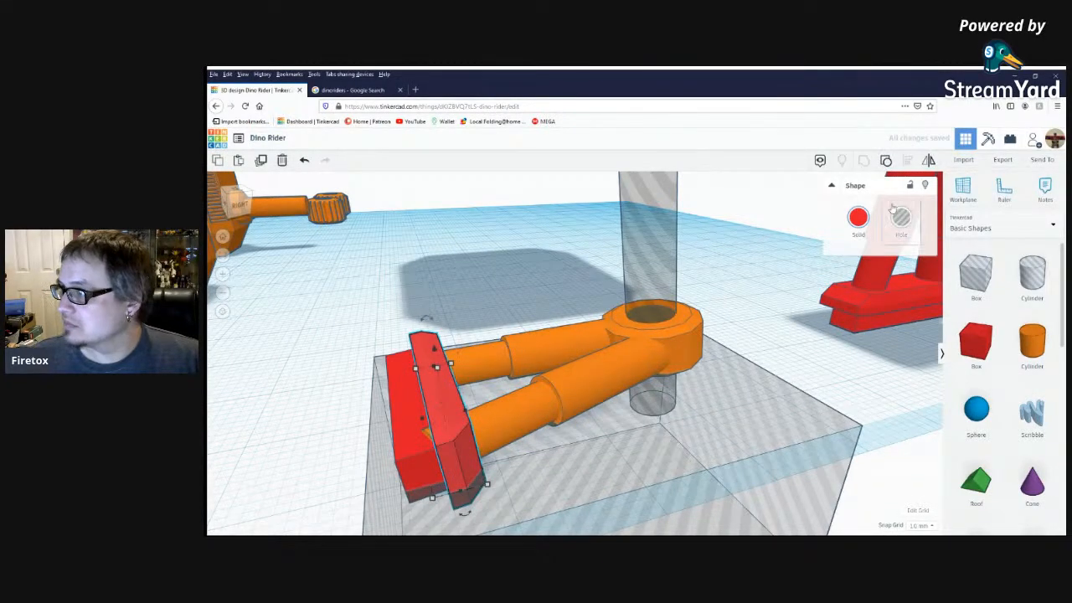
left_click(886, 163)
left_click(562, 261)
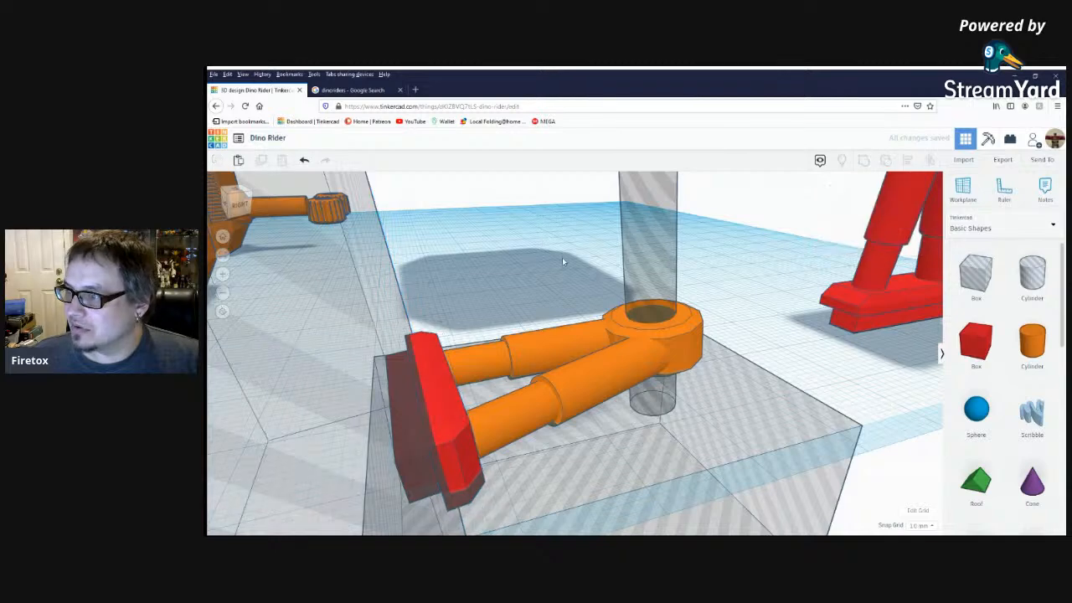
Group the lying leg's orange struts and pin ring with the red front plate of its foot.
left_click(559, 333)
left_click(610, 385, "shift")
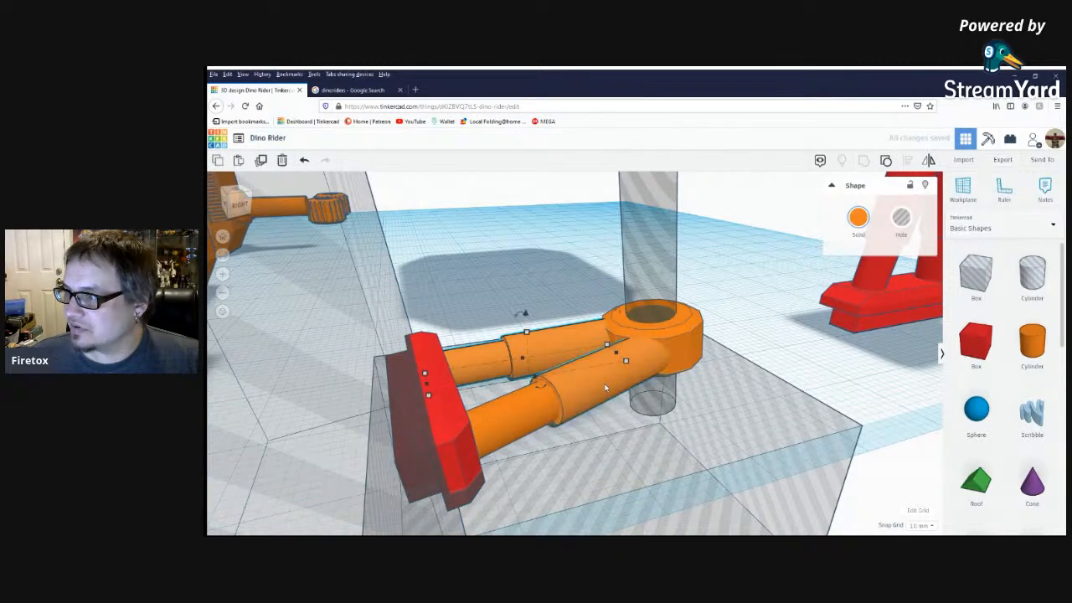
left_click(668, 349, "shift")
left_click(466, 423, "shift")
left_click(450, 417, "shift")
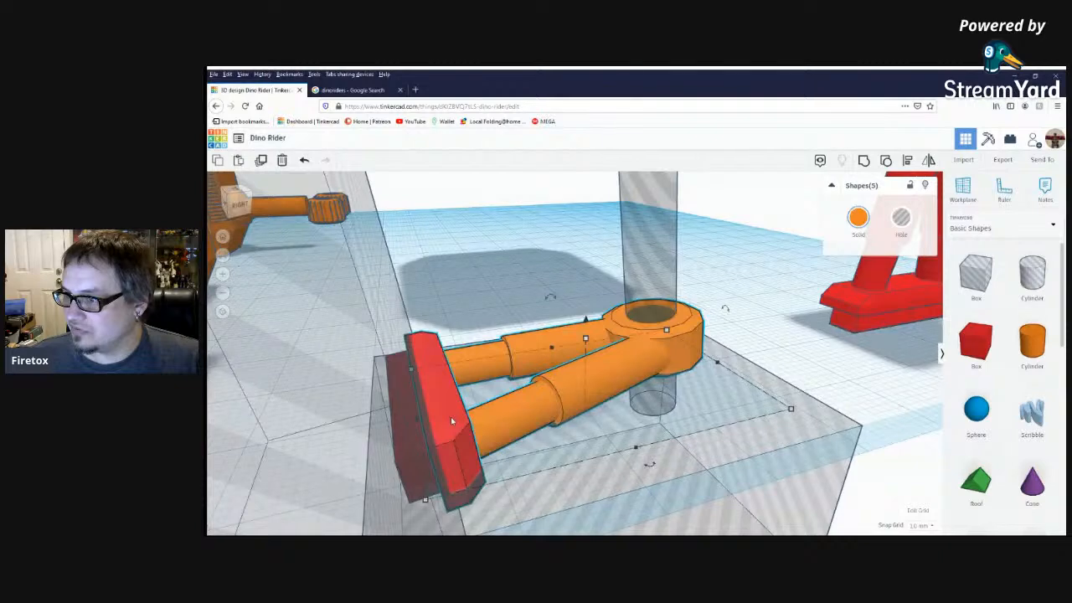
left_click(865, 162)
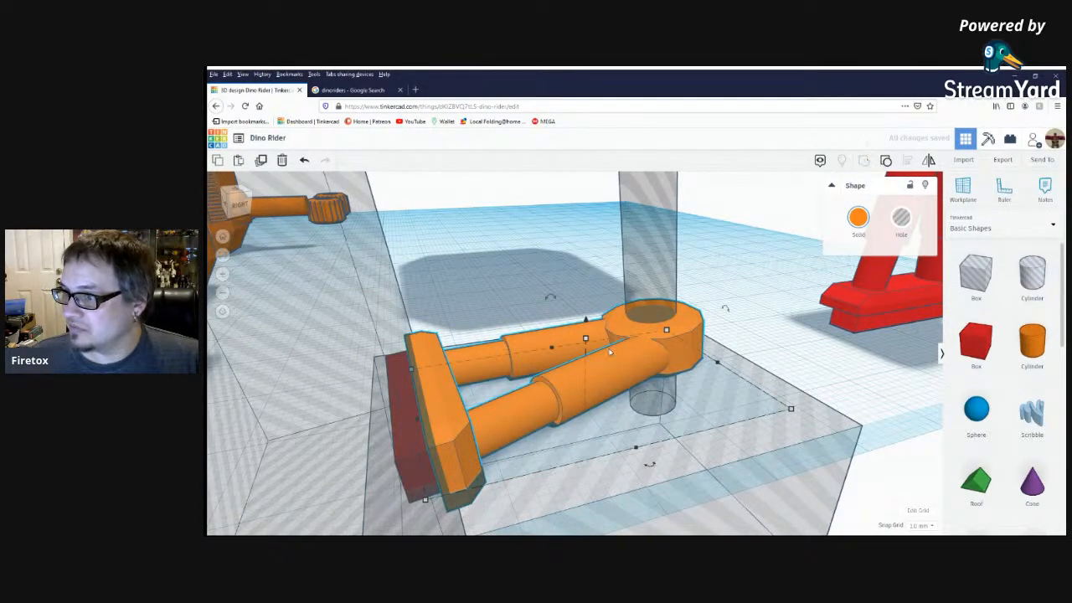
Group the combined orange leg with the large hole box behind its foot.
left_click(365, 339, "shift")
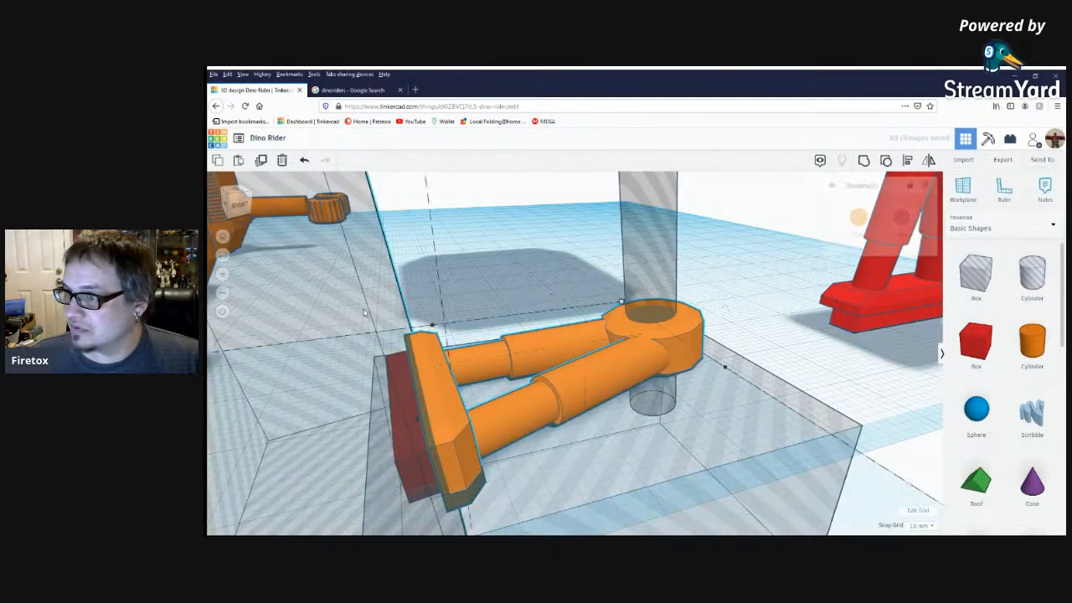
left_click(863, 165)
right_click_drag(518, 312, 486, 282)
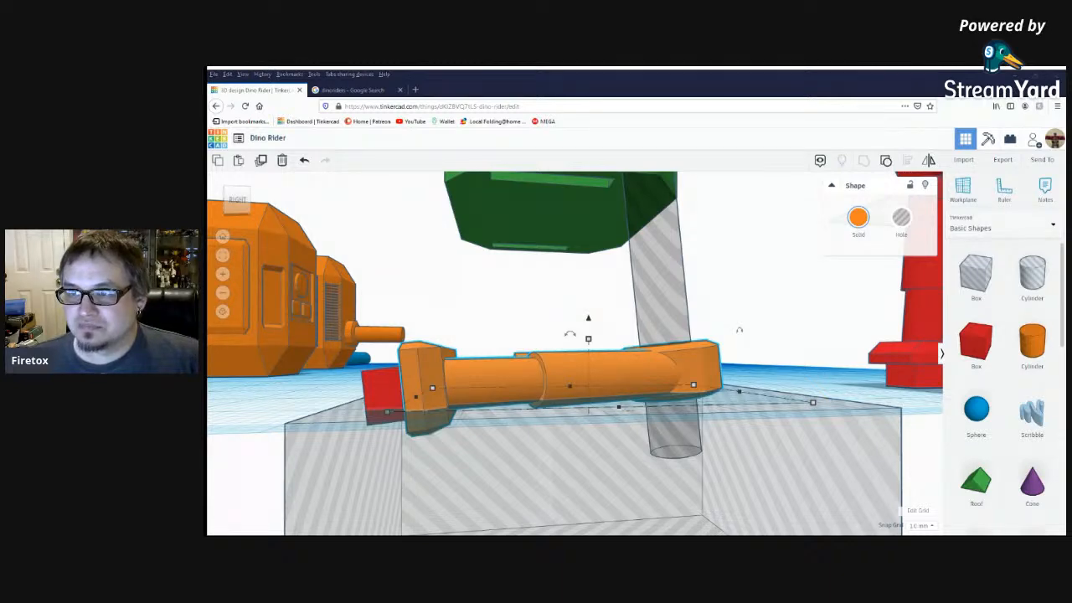
Group the orange leg, red foot block, pin-hole cylinder and lower hole box to cut the pin hole and flatten the underside.
right_click_drag(738, 318, 737, 335)
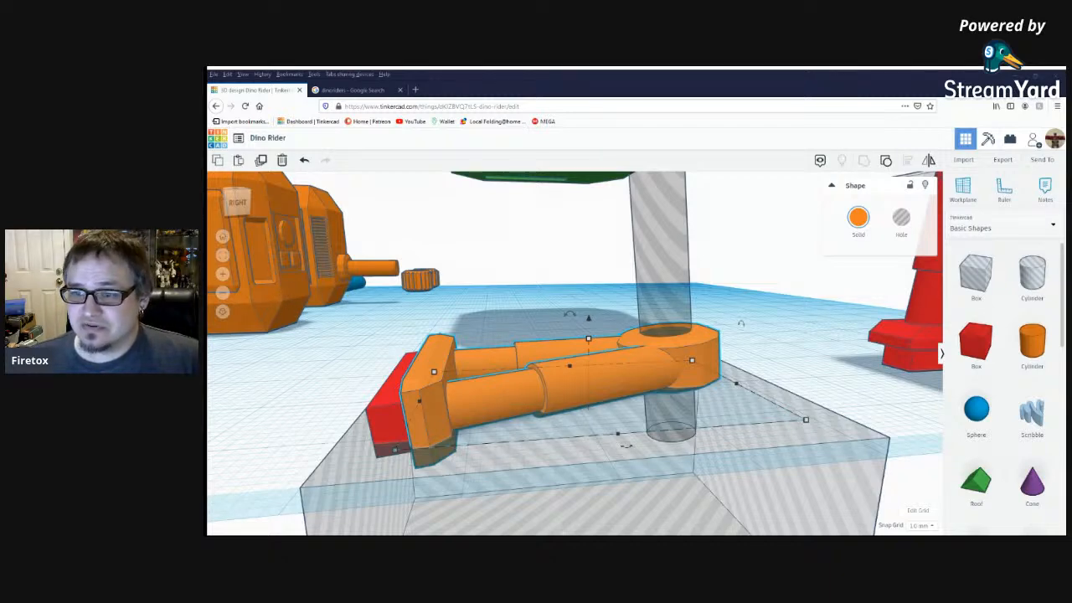
left_click(600, 273)
right_click_drag(599, 272, 593, 268)
right_click_drag(735, 358, 711, 347)
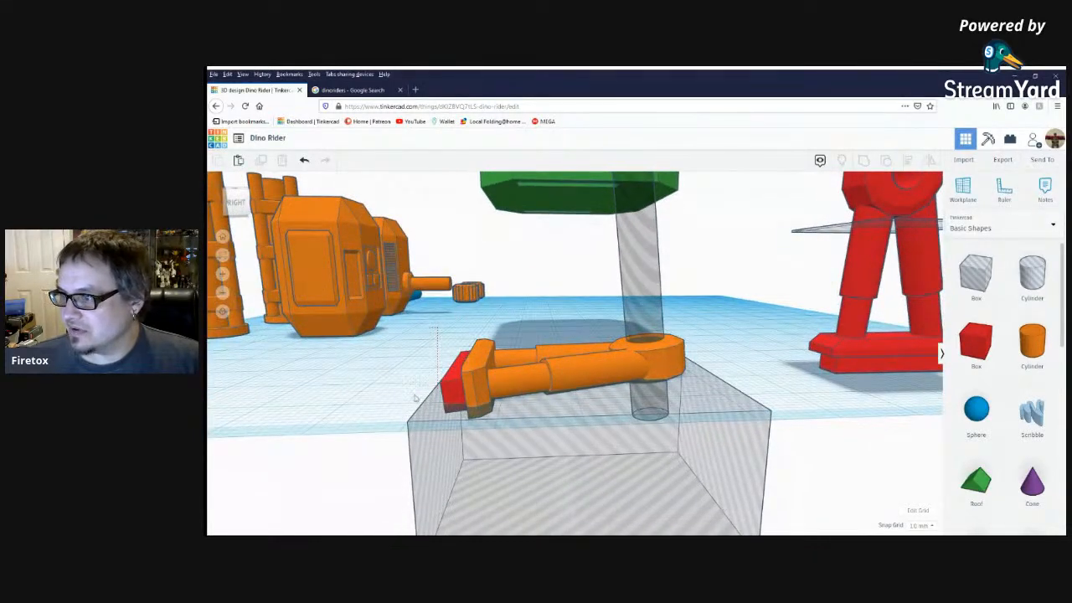
left_click(729, 459)
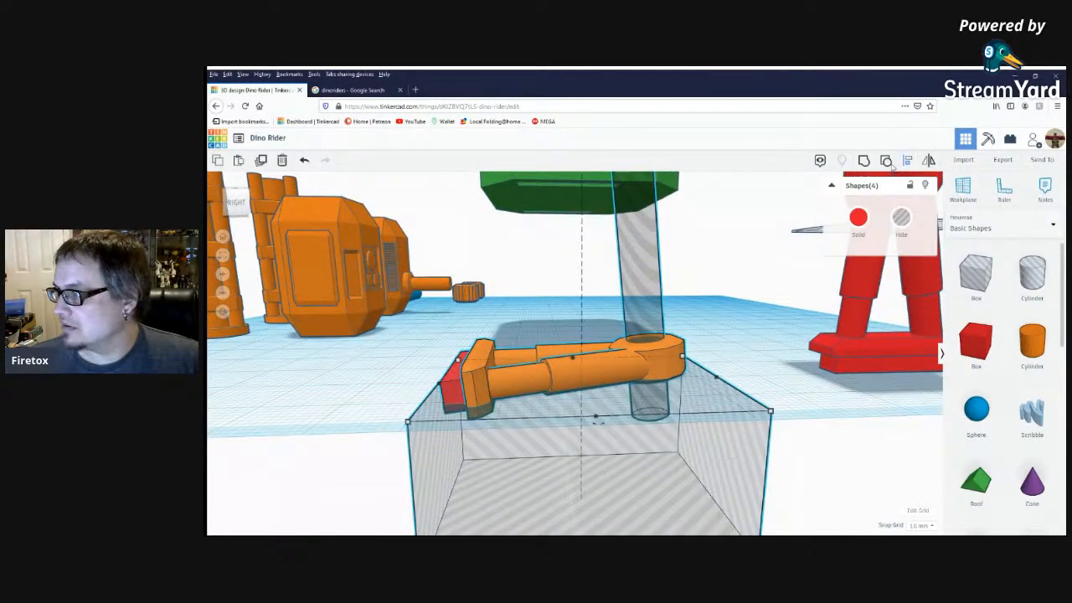
left_click(865, 161)
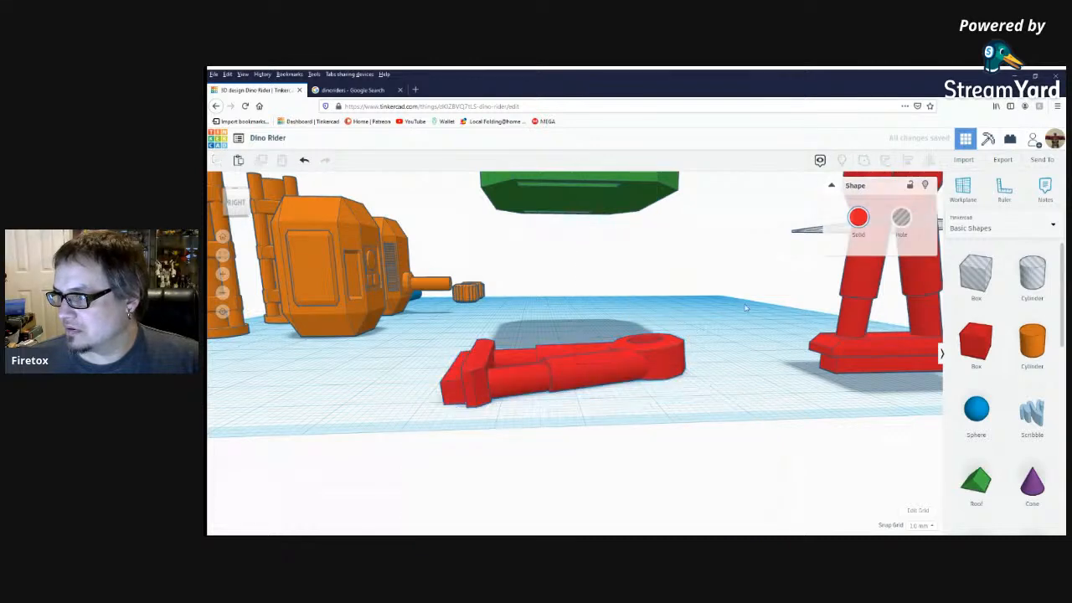
Change the flattened lying leg's solid color to grey.
left_click(857, 218)
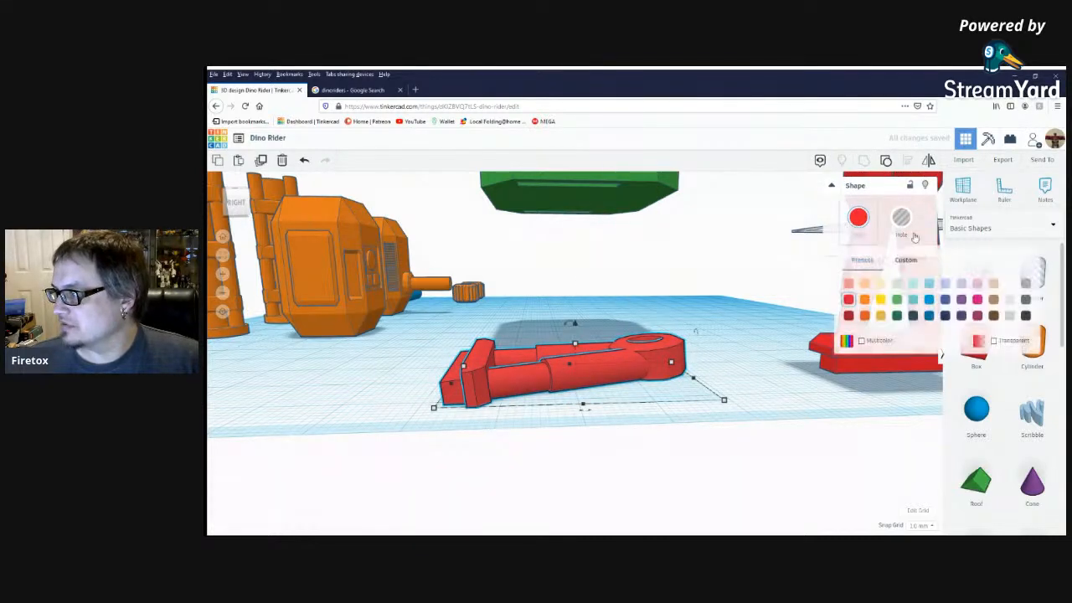
left_click(1009, 316)
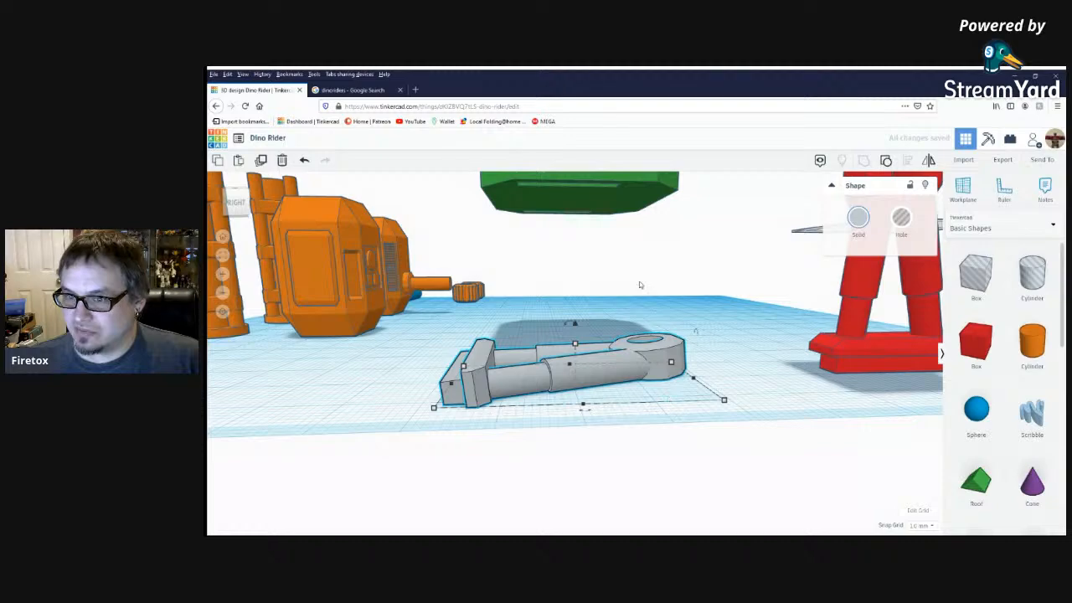
left_click(642, 317)
right_click_drag(671, 356, 589, 394)
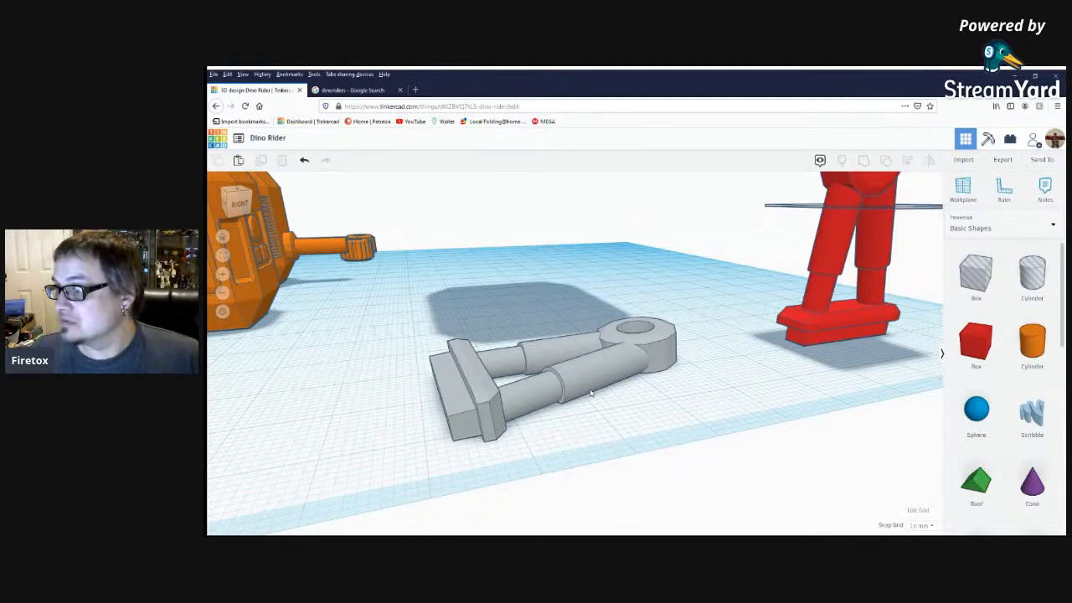
Delete the upright red leg together with the thin slab crossing it.
right_click_drag(716, 387, 742, 345)
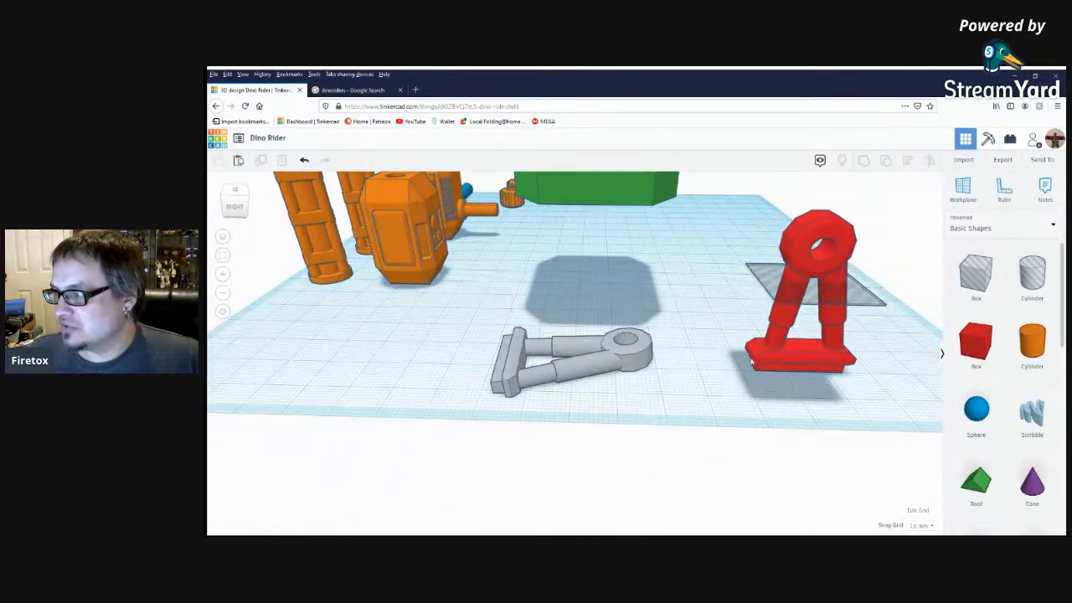
left_click(816, 268)
key("Delete")
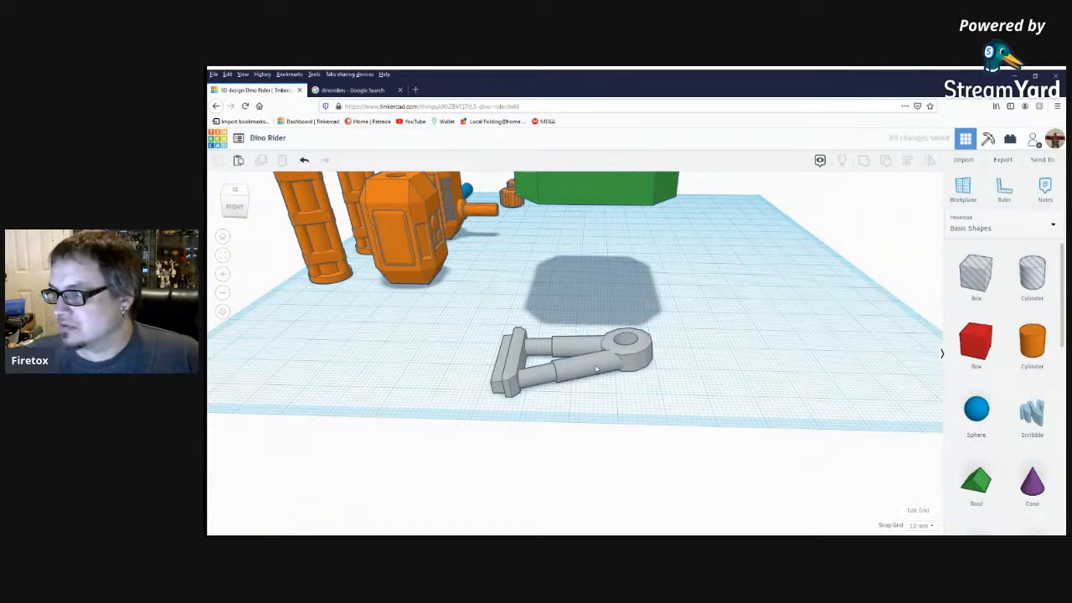
Duplicate the grey leg, mirroring the copy lengthwise and placing it about 47 mm away beside the original.
left_click(597, 368)
left_click(261, 160)
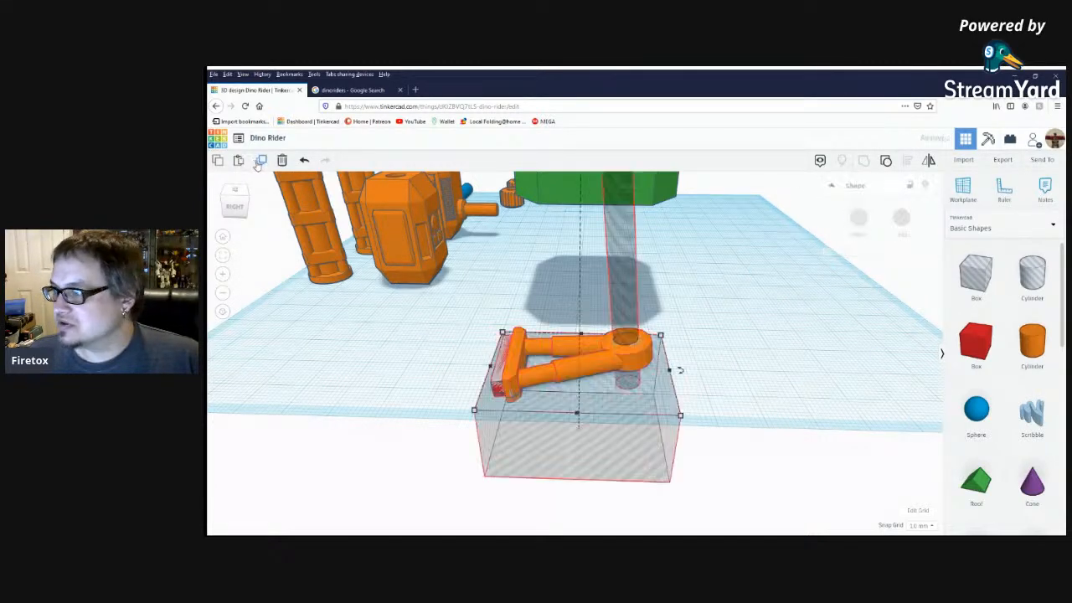
left_click(930, 162)
left_click(570, 339)
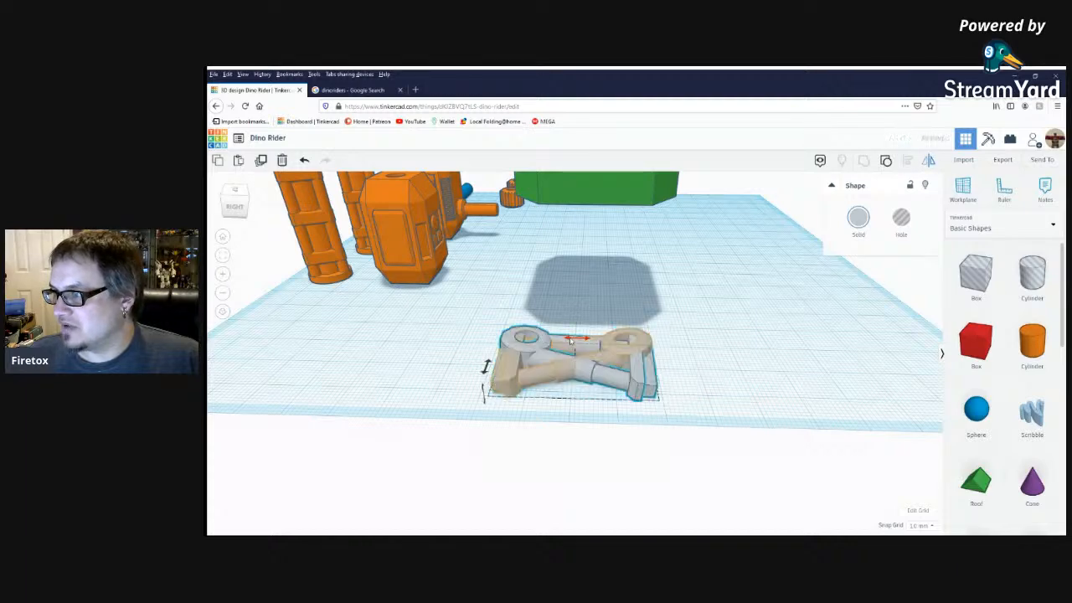
left_click_drag(586, 369, 775, 368)
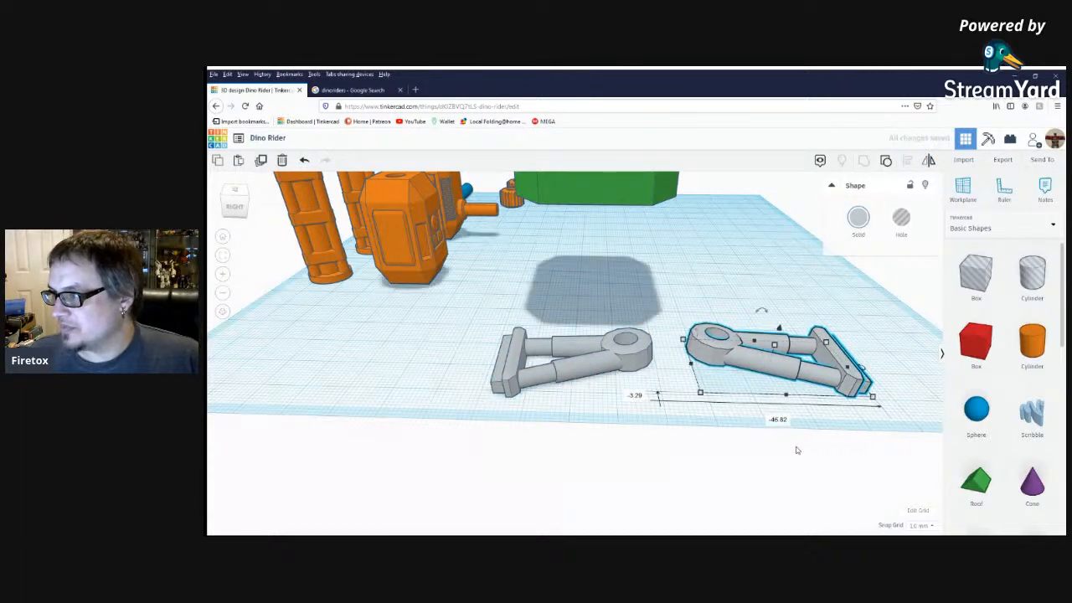
Examine the pair of grey legs from the side, from underneath and from above with the other parts.
left_click(804, 453)
right_click_drag(813, 458, 808, 412)
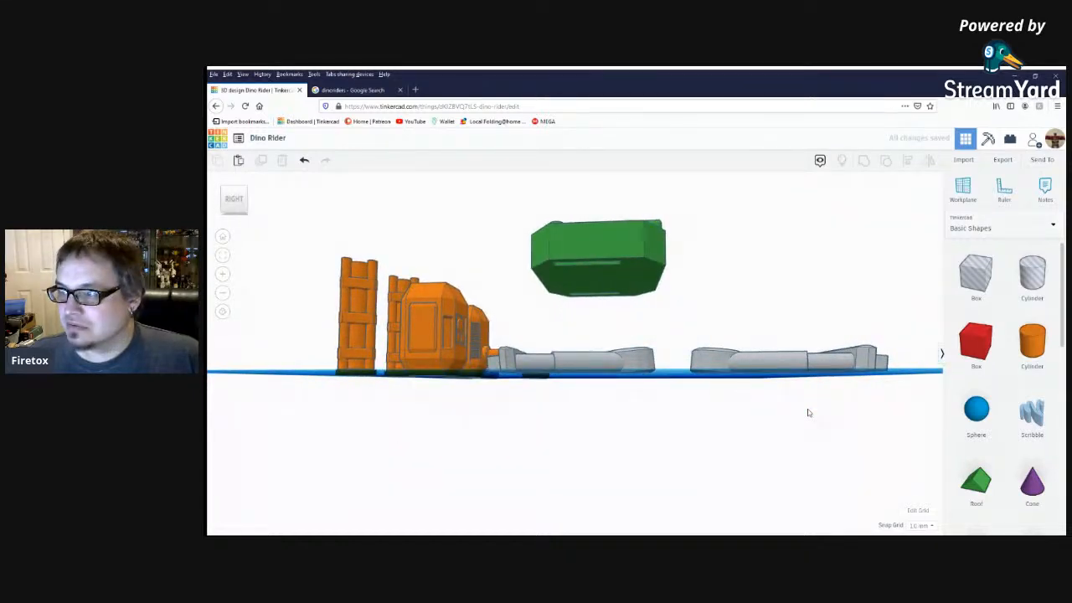
right_click_drag(809, 412, 667, 409)
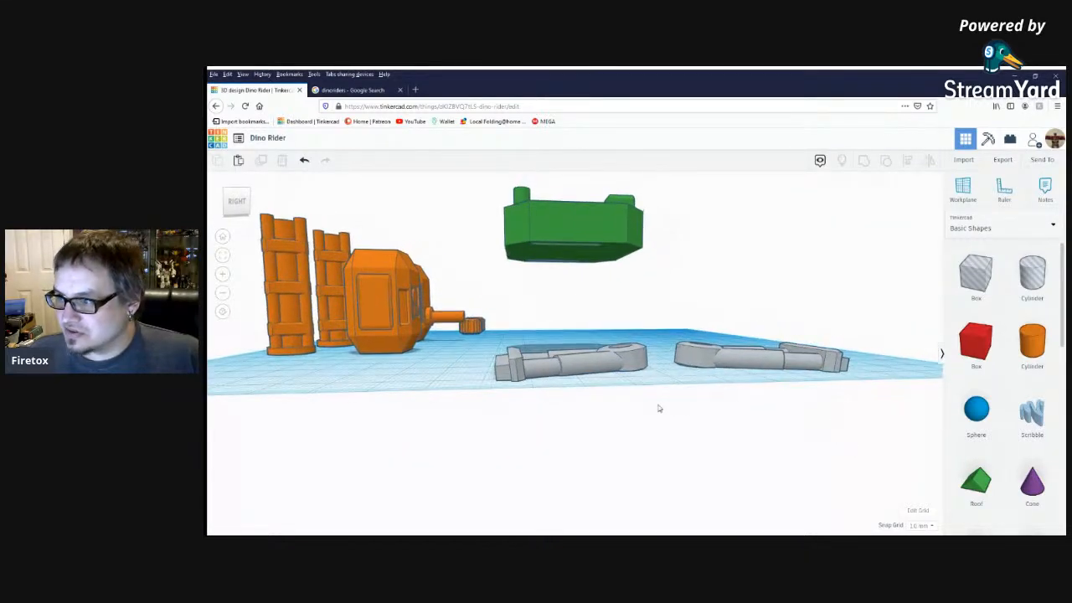
right_click_drag(541, 335, 573, 294)
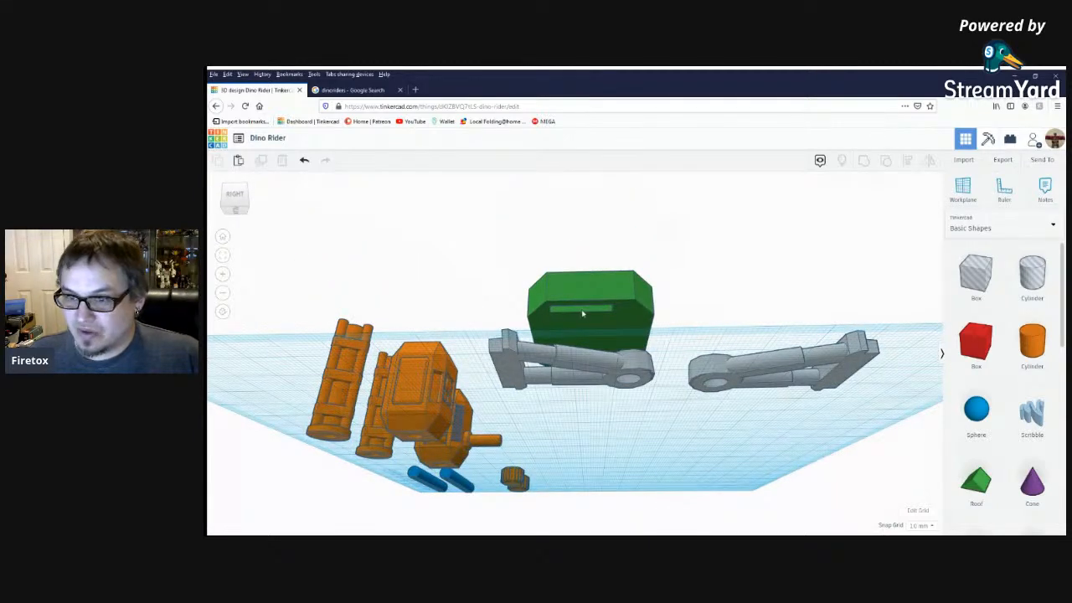
right_click_drag(596, 324, 628, 373)
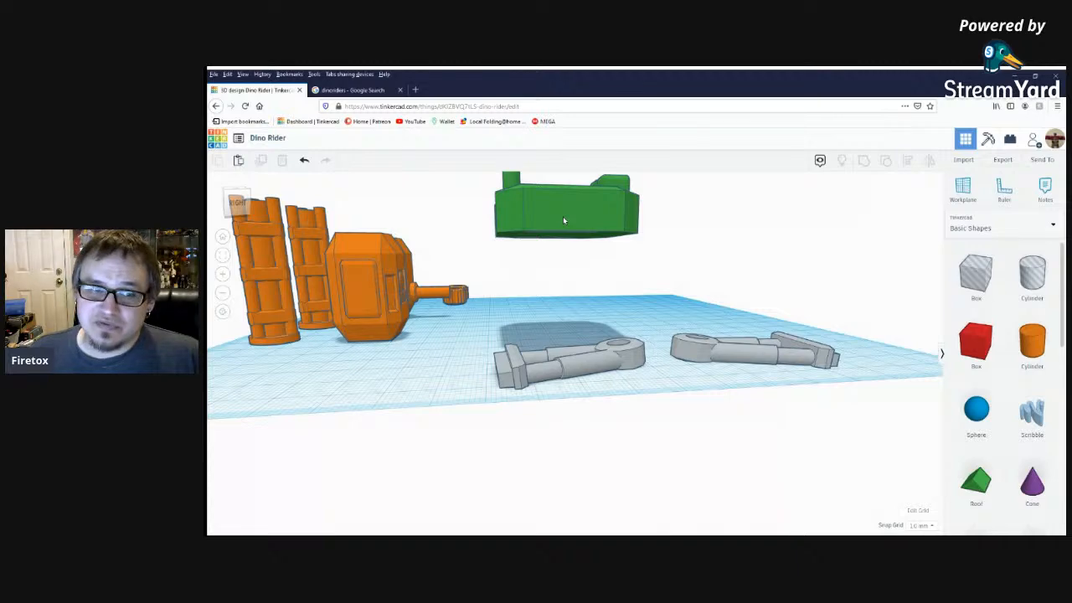
right_click_drag(541, 287, 587, 299)
scroll(588, 299, "down", 10)
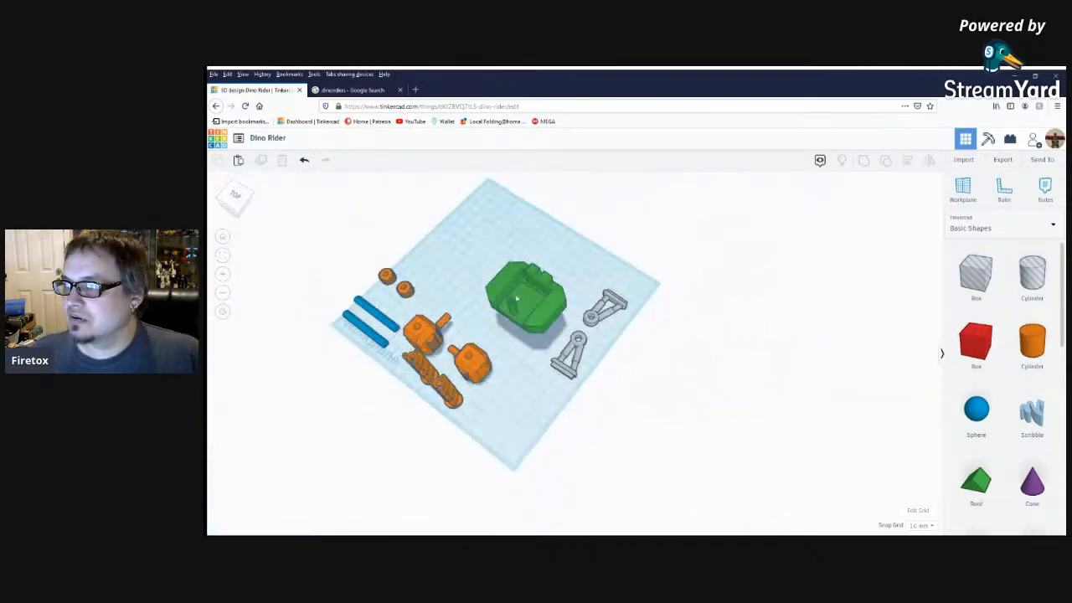
scroll(504, 293, "up", 10)
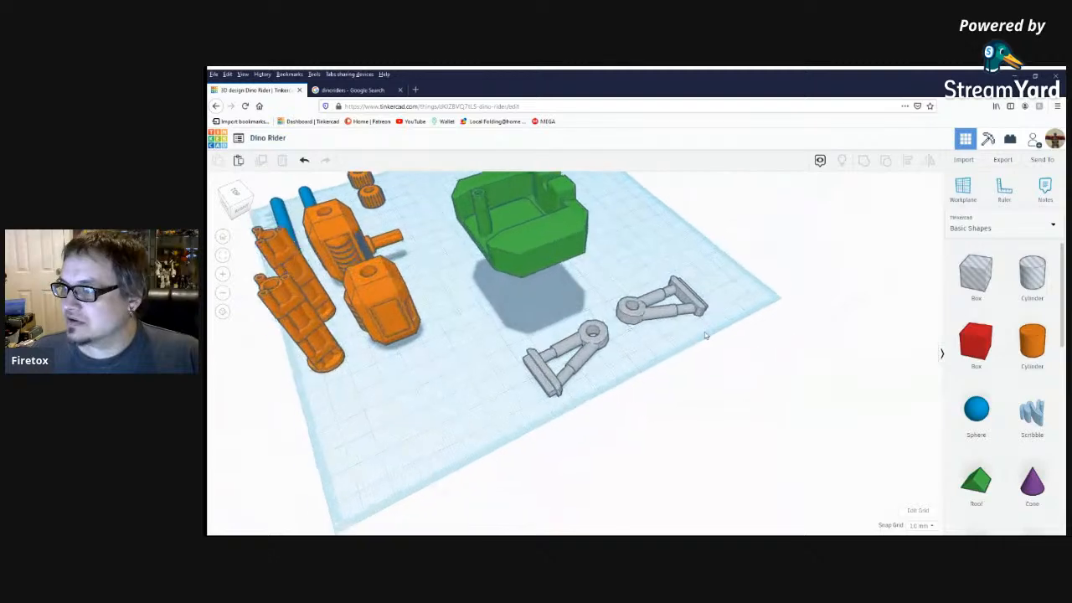
Move both grey legs beside the orange parts and shift the green cockpit body toward the far corner of the workplane.
left_click_drag(668, 325, 559, 316)
left_click_drag(605, 350, 383, 341)
left_click(545, 175)
left_click_drag(545, 175, 714, 220)
left_click(786, 317)
right_click_drag(776, 304, 815, 224)
Examine the green cockpit body closely, including its upright post, notched back block and the slots underneath.
scroll(586, 214, "up", 5)
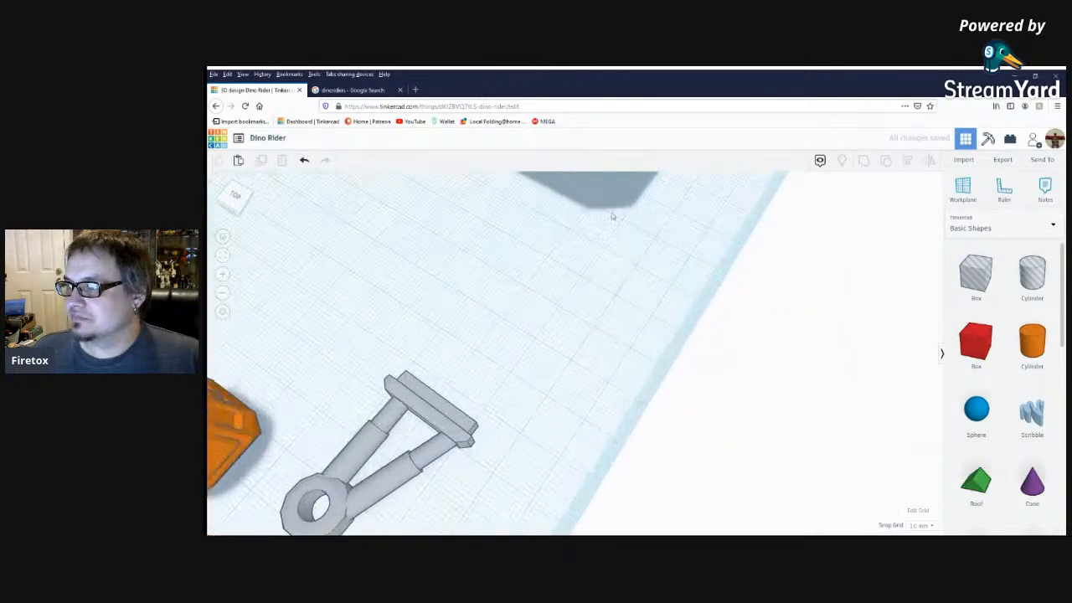
scroll(628, 343, "down", 6)
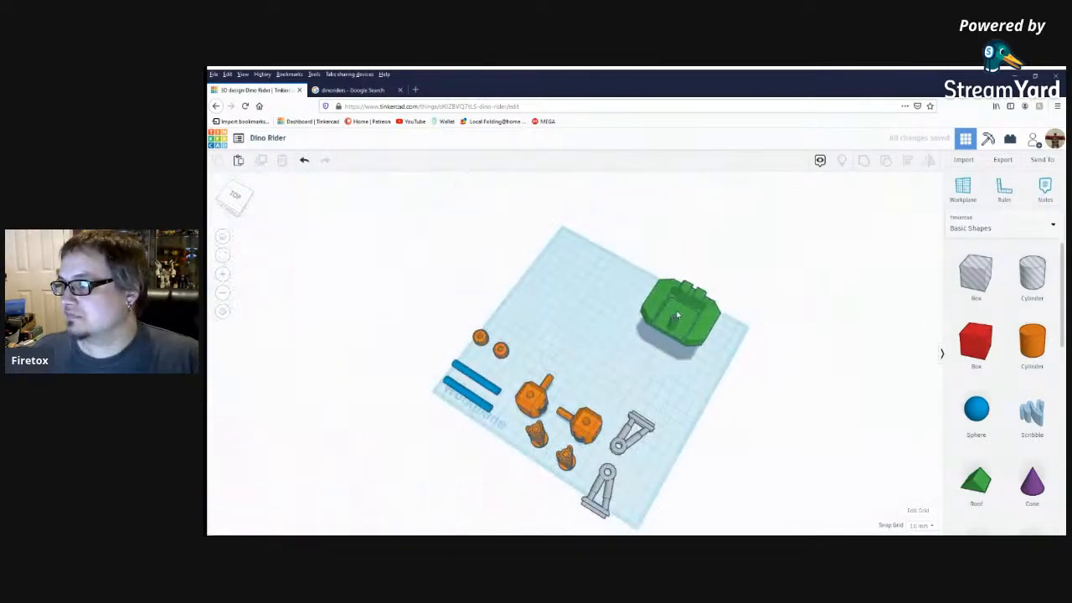
left_click(677, 310)
key("f")
right_click_drag(731, 427, 779, 300)
left_click(801, 295)
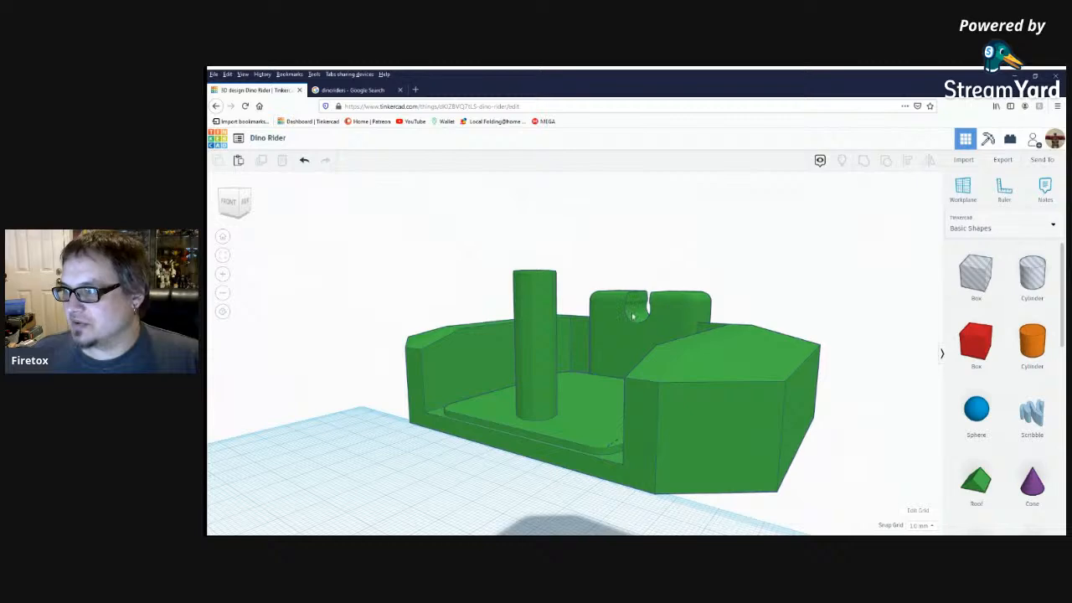
right_click_drag(601, 432, 685, 342)
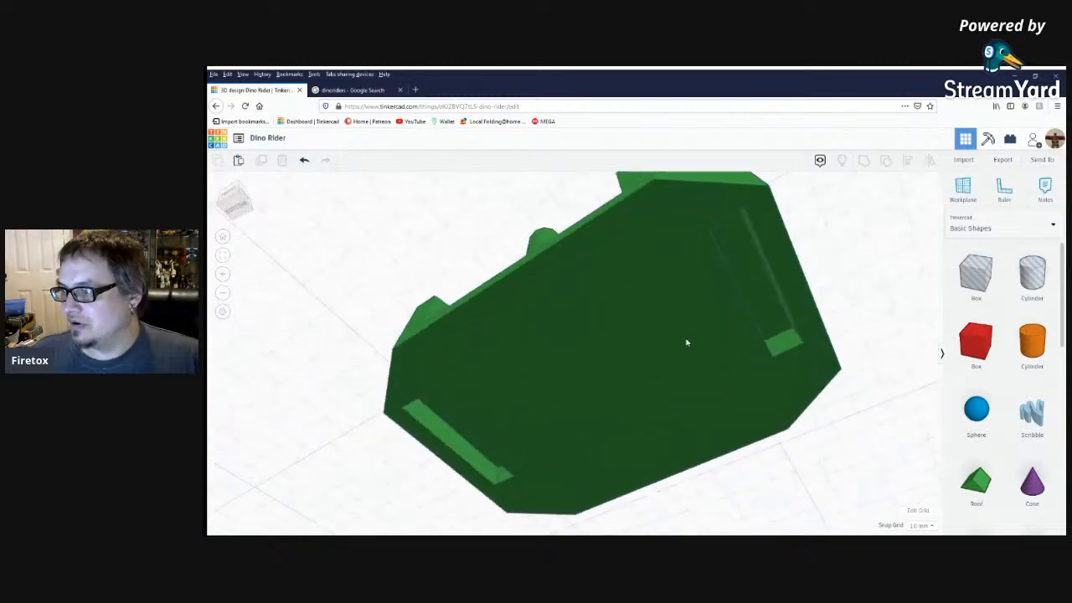
right_click_drag(769, 302, 764, 396)
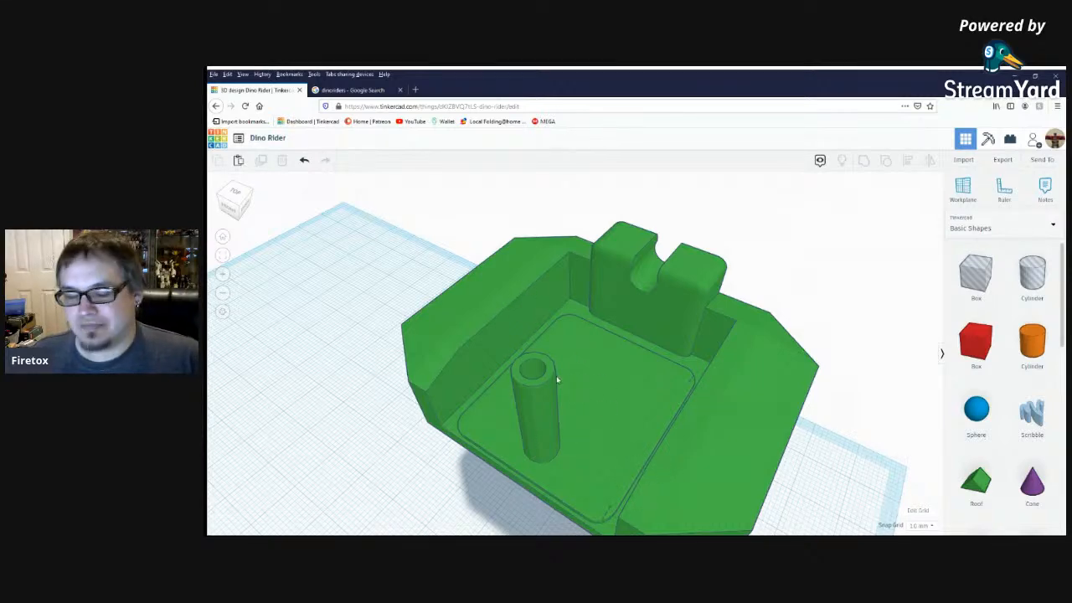
Ungroup the green cockpit body's two outer grouping levels, releasing the large hole box along its sloped side wall.
right_click_drag(556, 379, 592, 432)
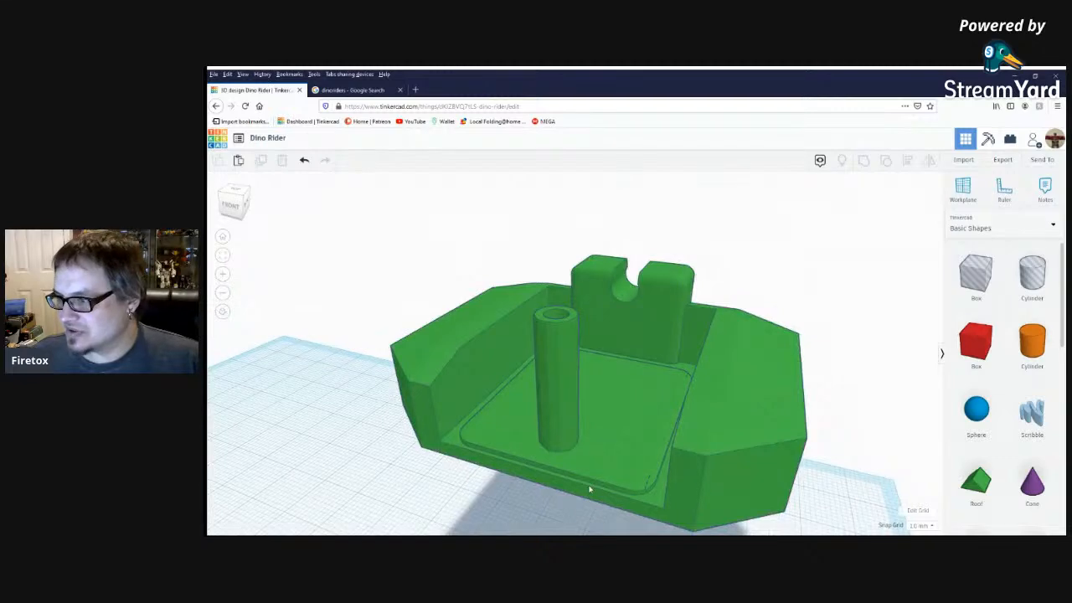
right_click_drag(646, 460, 616, 357)
left_click(502, 376)
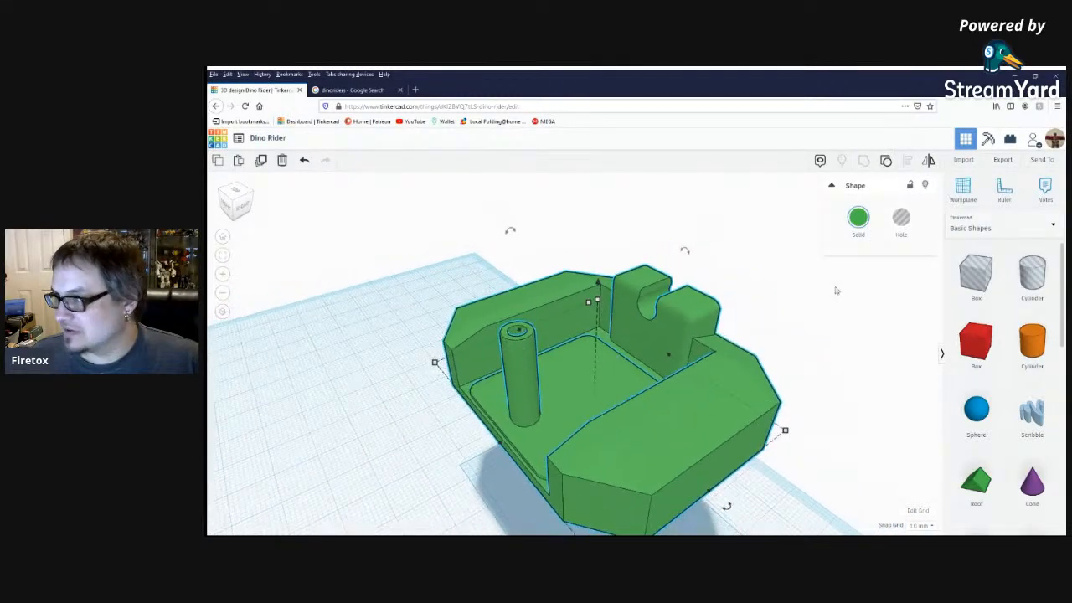
left_click(886, 159)
left_click(750, 327)
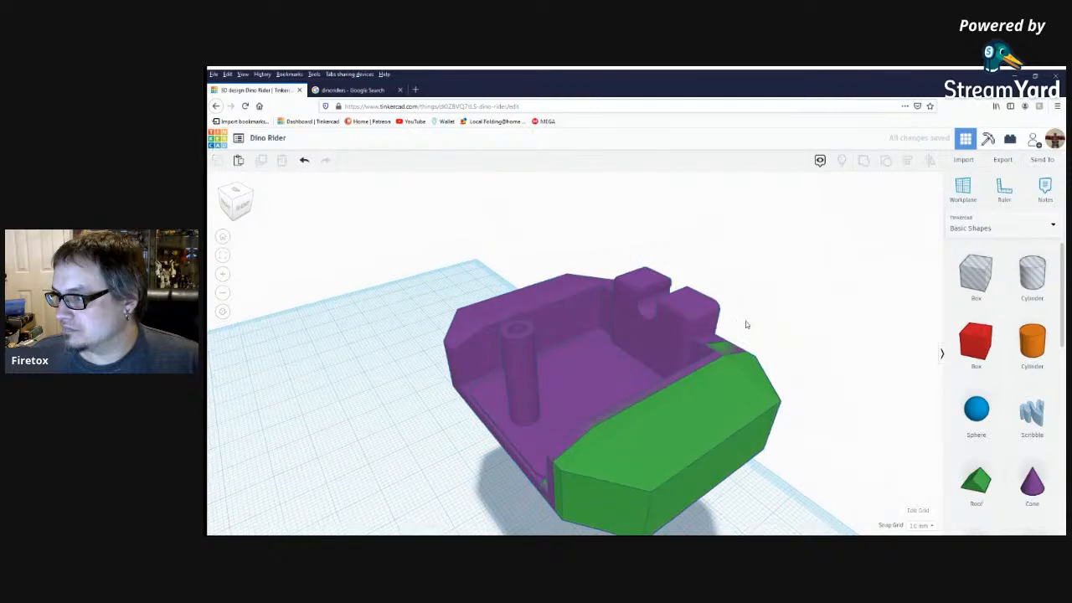
right_click_drag(750, 327, 802, 333)
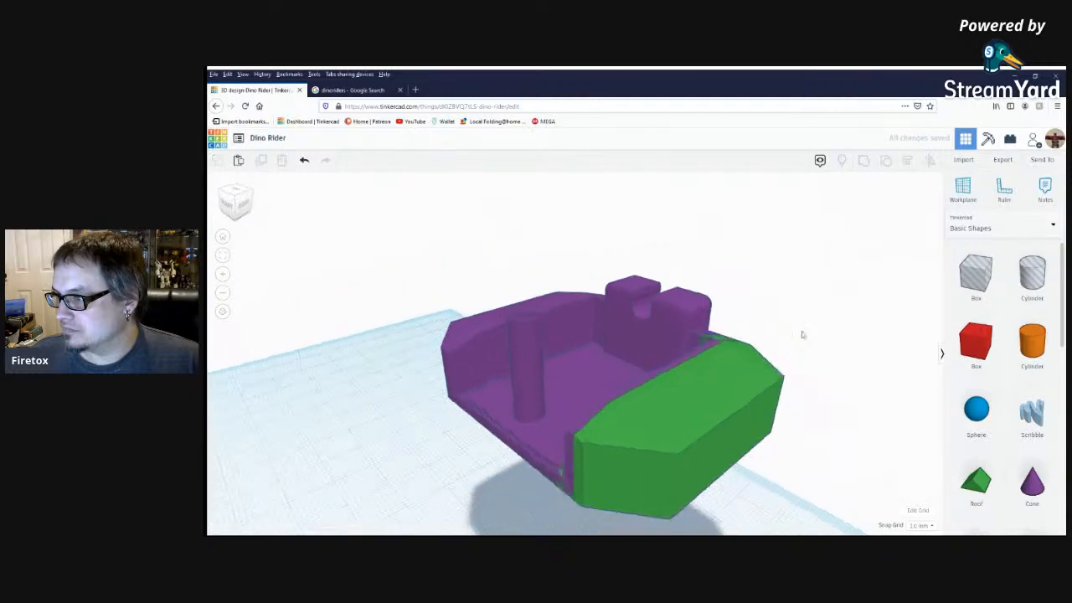
left_click(604, 383)
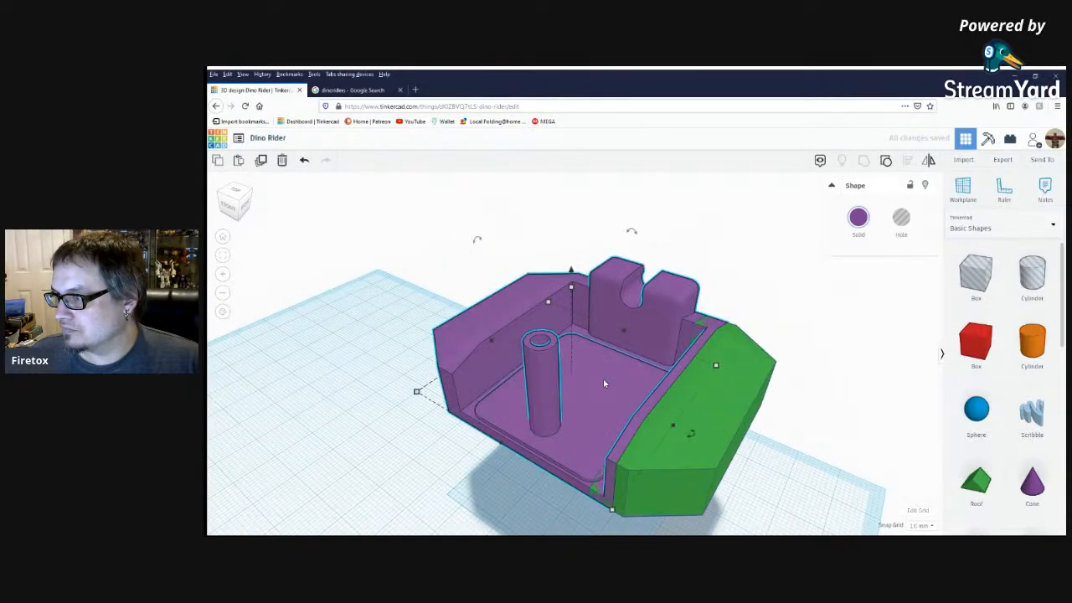
left_click(886, 161)
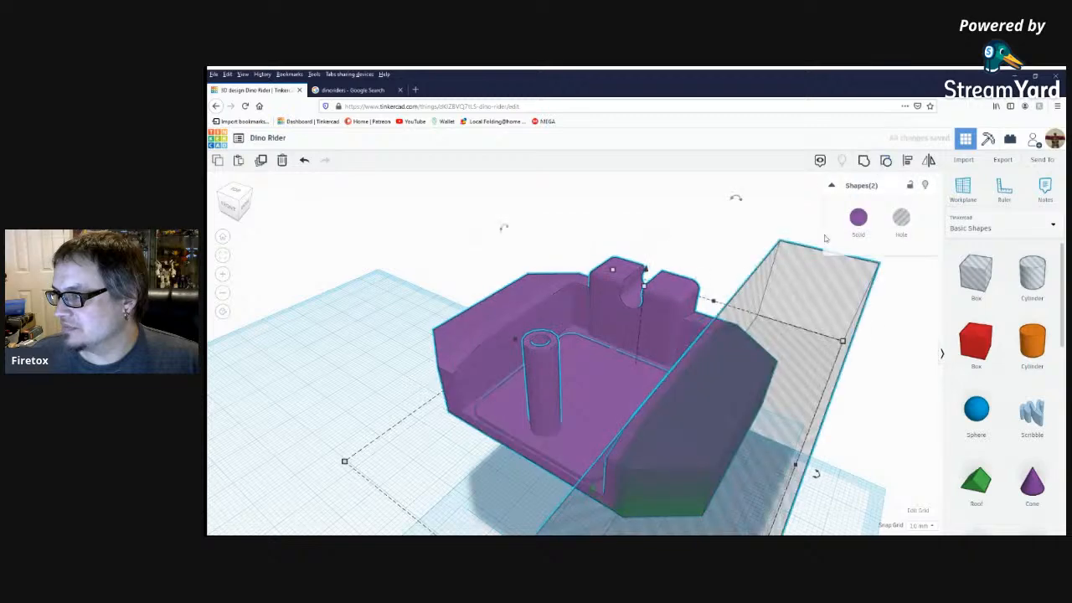
left_click(702, 230)
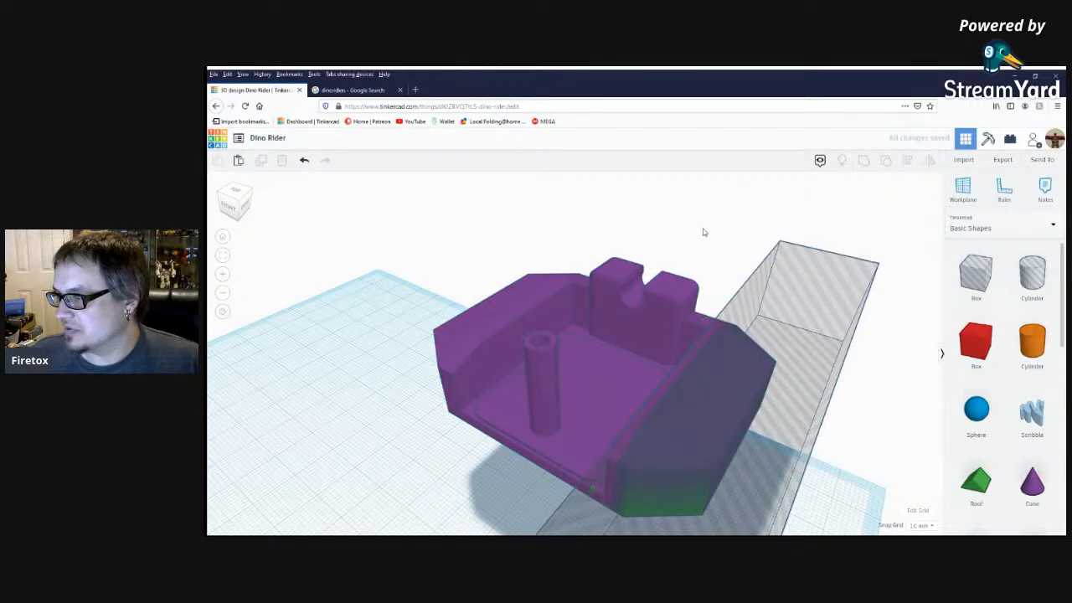
Ungroup the cockpit body's remaining nested groups into separate parts, isolating the orange upright post.
left_click(622, 354)
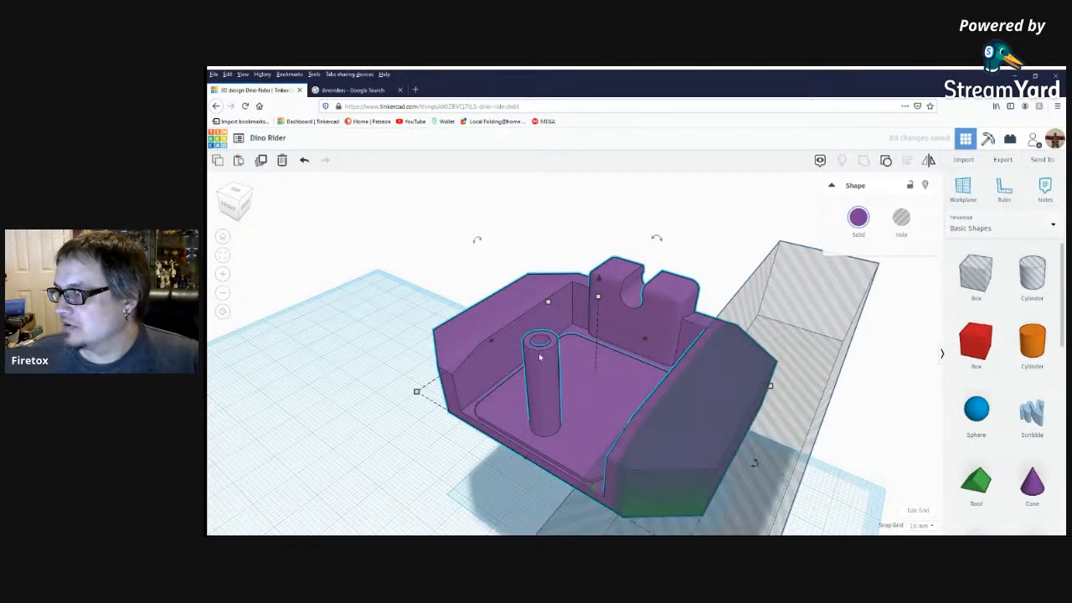
left_click(886, 162)
key("ctrl+g")
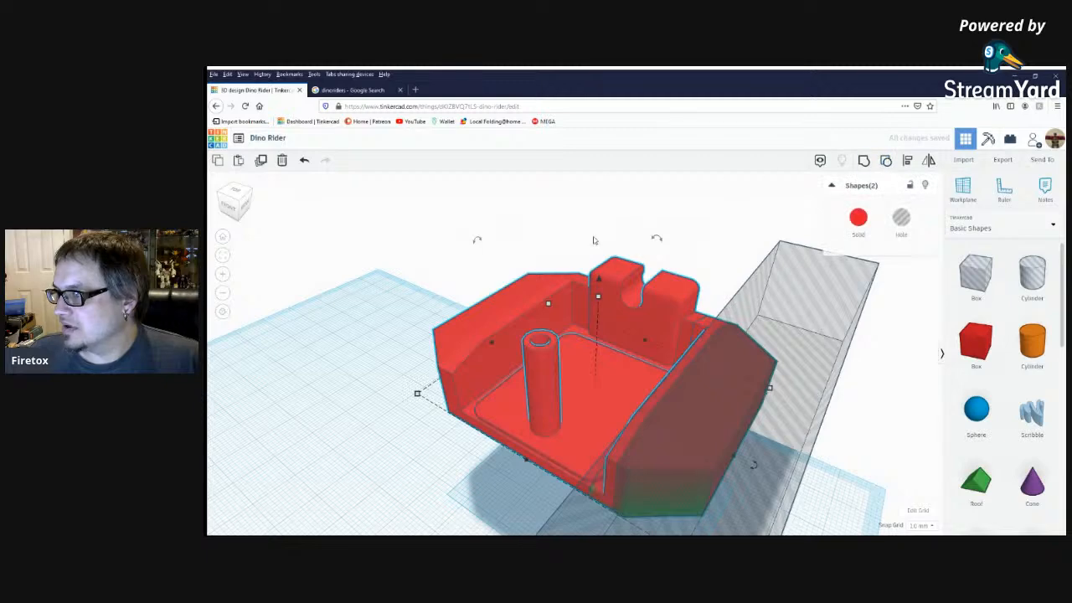
left_click(885, 163)
left_click(624, 204)
left_click(541, 341)
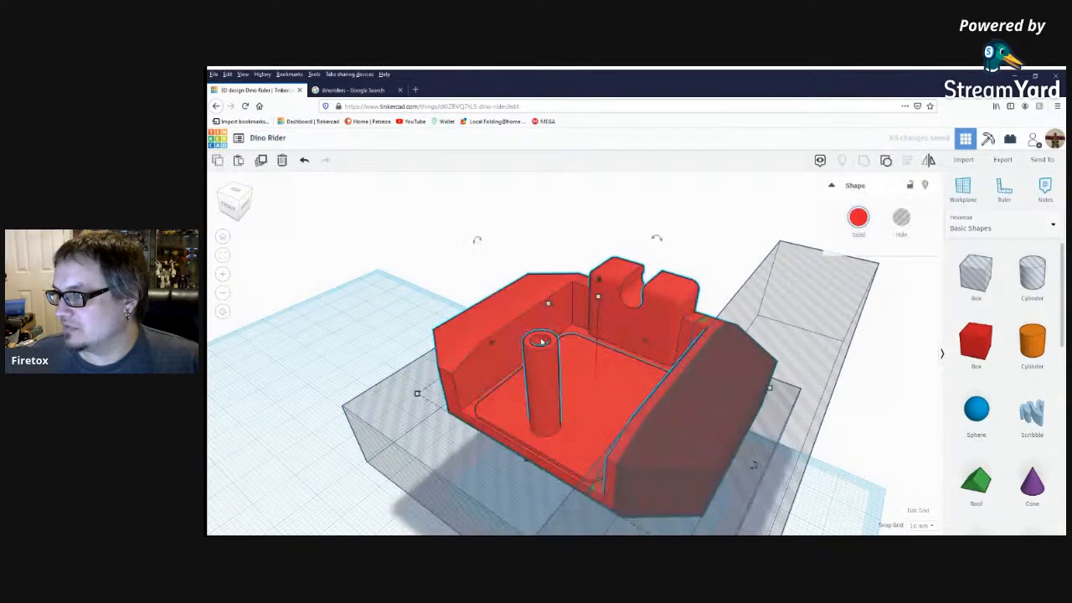
left_click(885, 160)
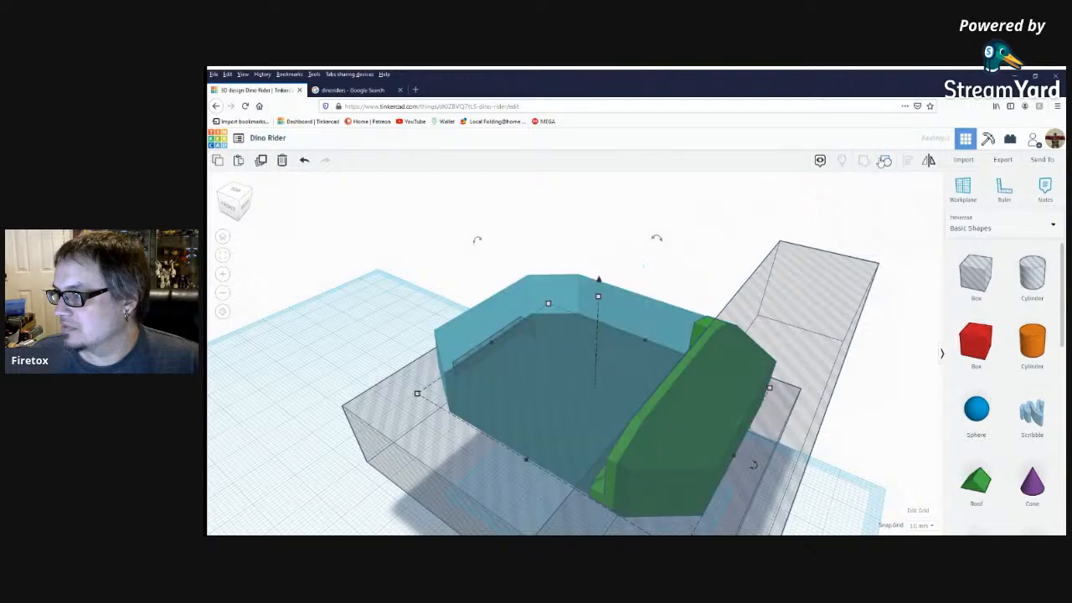
left_click(715, 241)
left_click(540, 375)
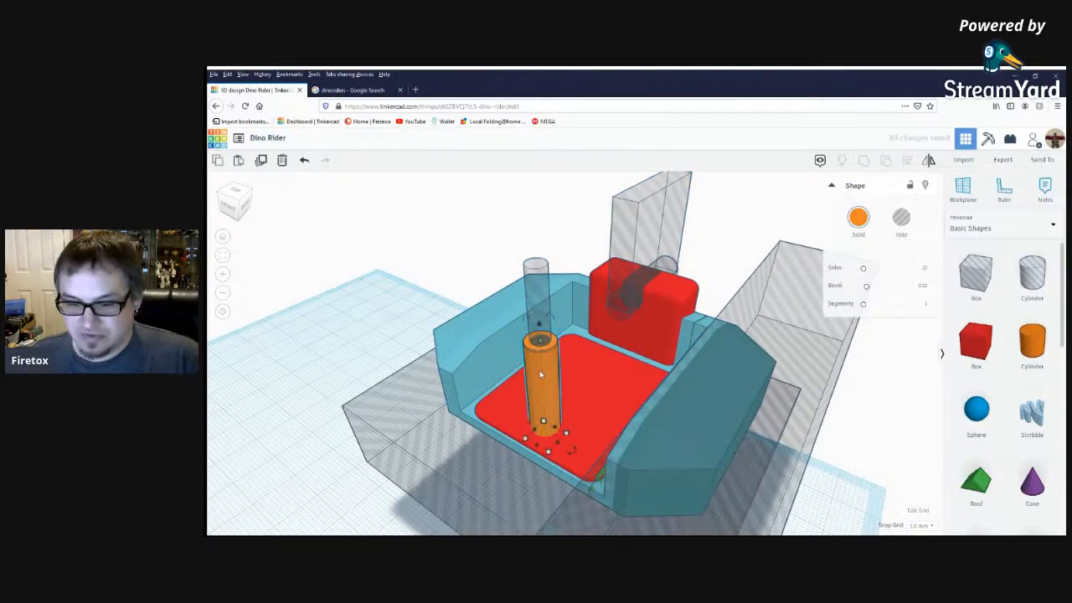
Add a roof shape beside the cockpit, turn it -90° horizontally and tip it 135° onto its side.
right_click_drag(573, 379, 499, 400)
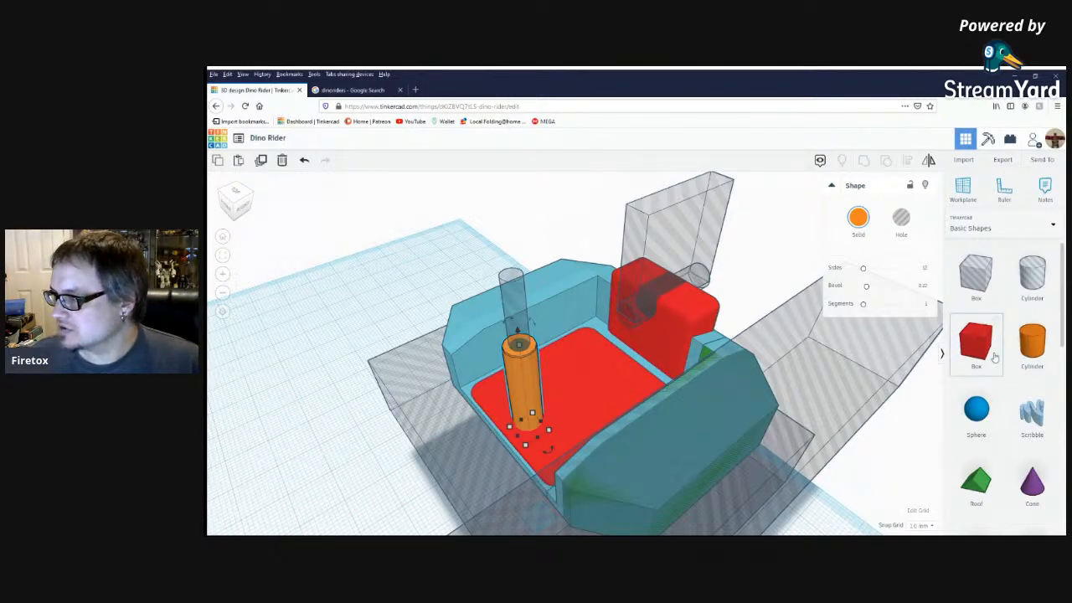
scroll(990, 362, "down", 3)
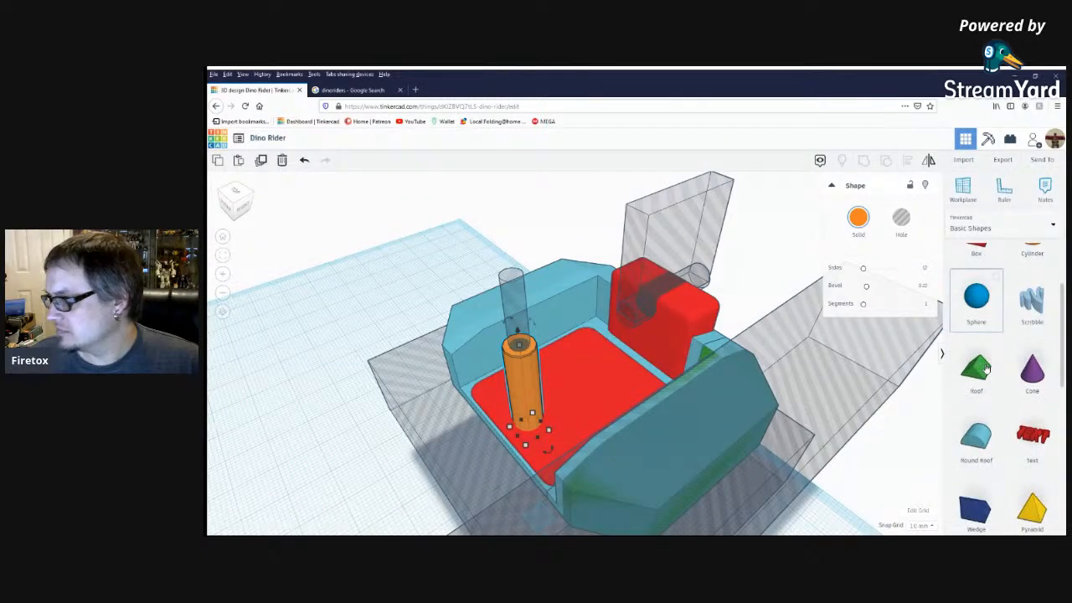
left_click(986, 369)
left_click(364, 410)
right_click_drag(441, 438, 393, 456)
left_click_drag(362, 493, 288, 489)
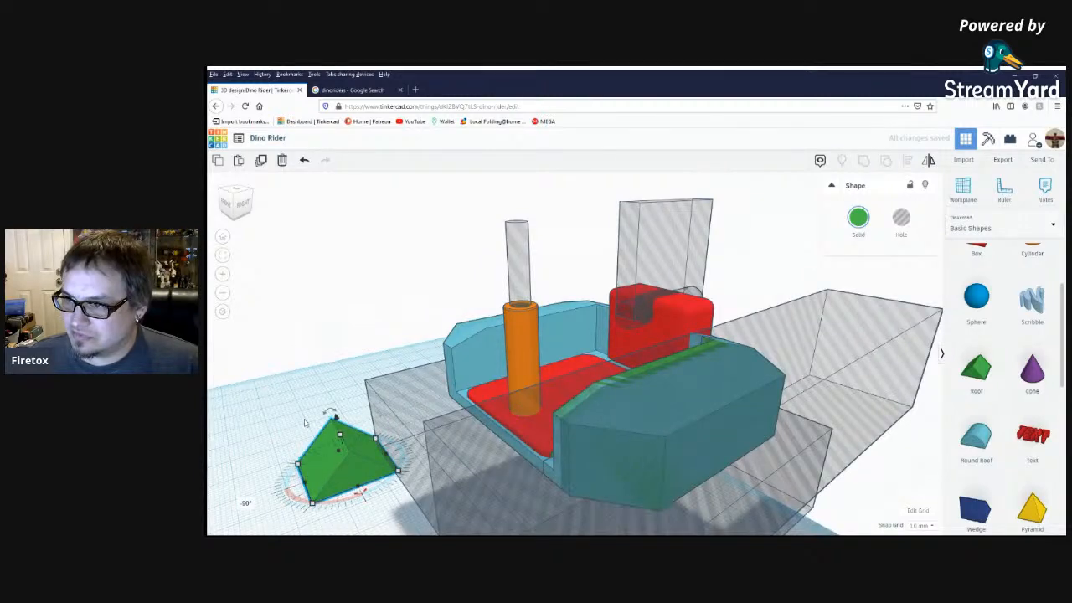
left_click_drag(322, 422, 307, 467)
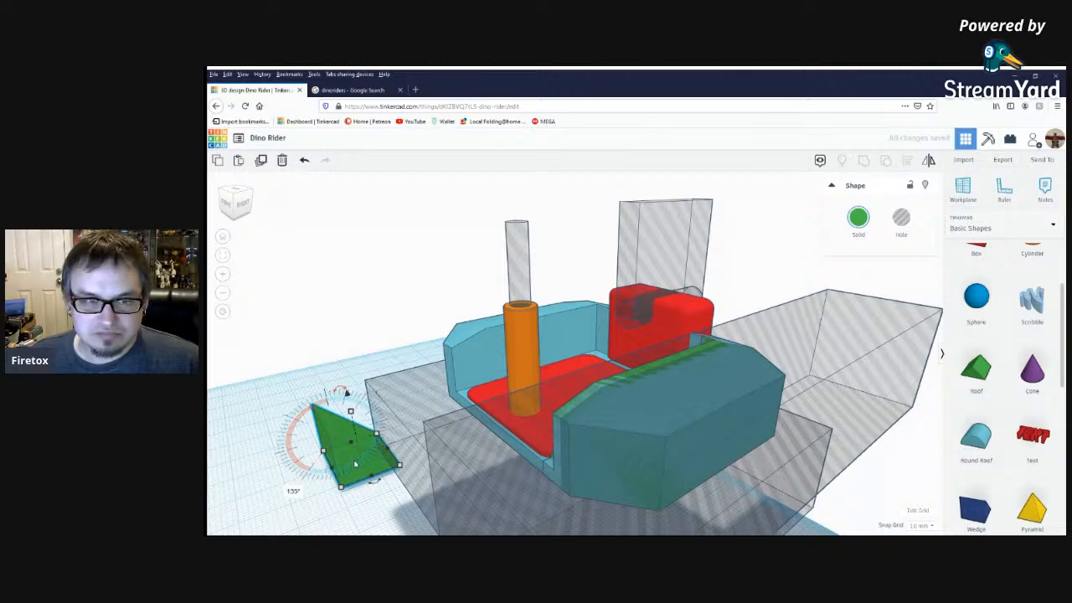
Align the green roof wedge with the orange post, centring the two shapes on each other.
left_click(521, 366, "shift")
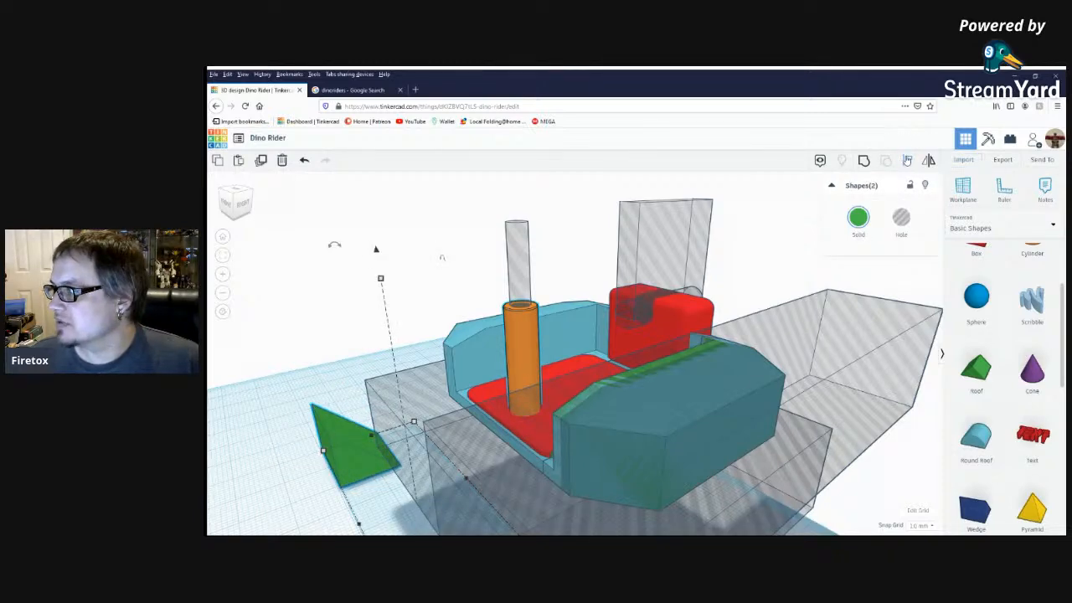
key("l")
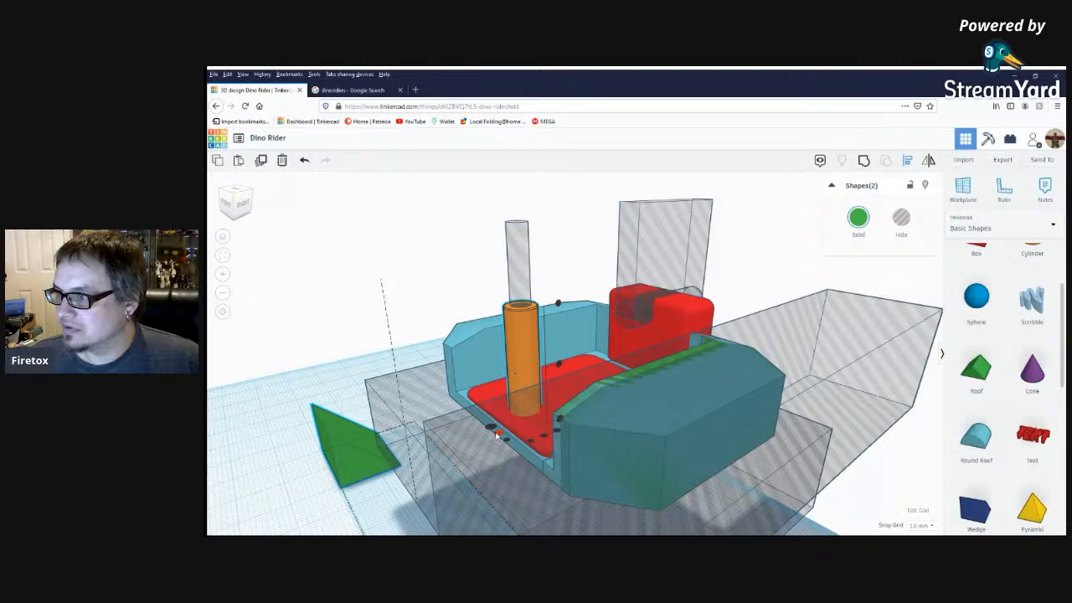
left_click(496, 434)
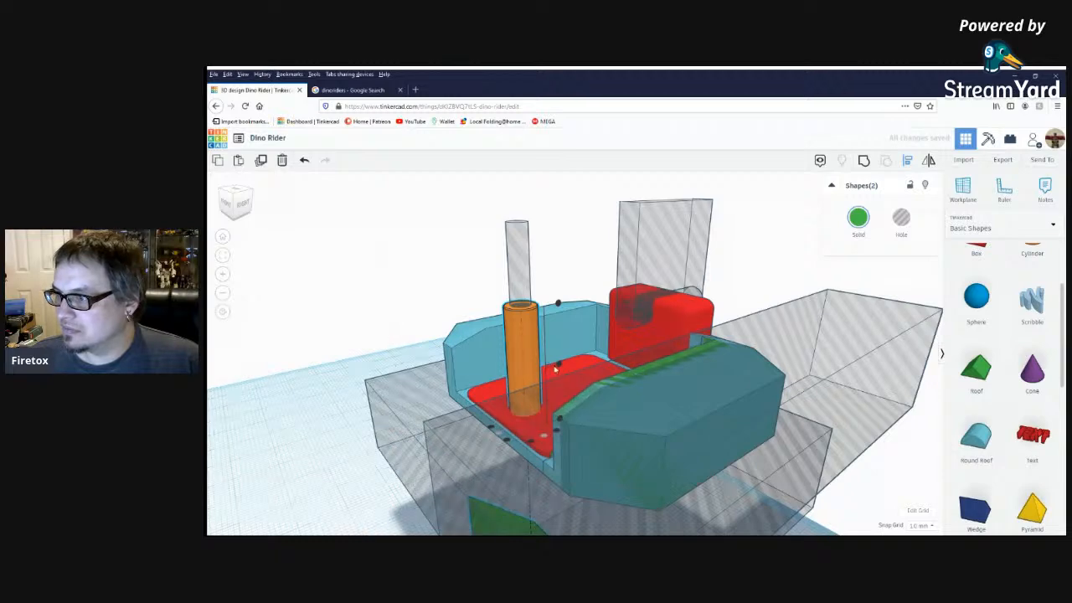
left_click(557, 365)
left_click(343, 374)
Narrow the green wedge into a support around the orange post and shift it slightly toward the cockpit's front.
right_click_drag(447, 302, 587, 358)
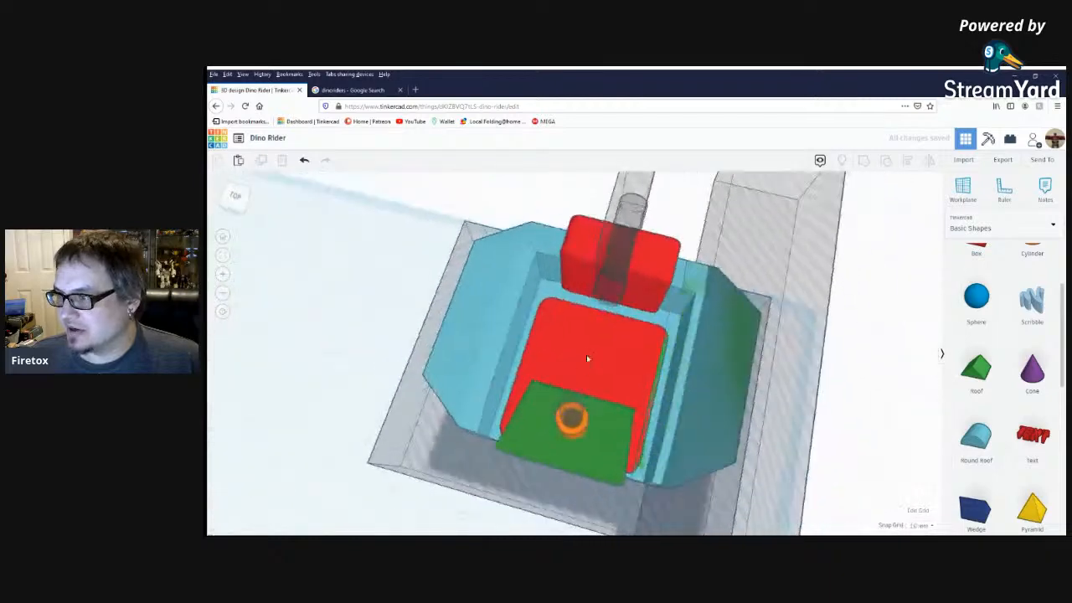
left_click(569, 439)
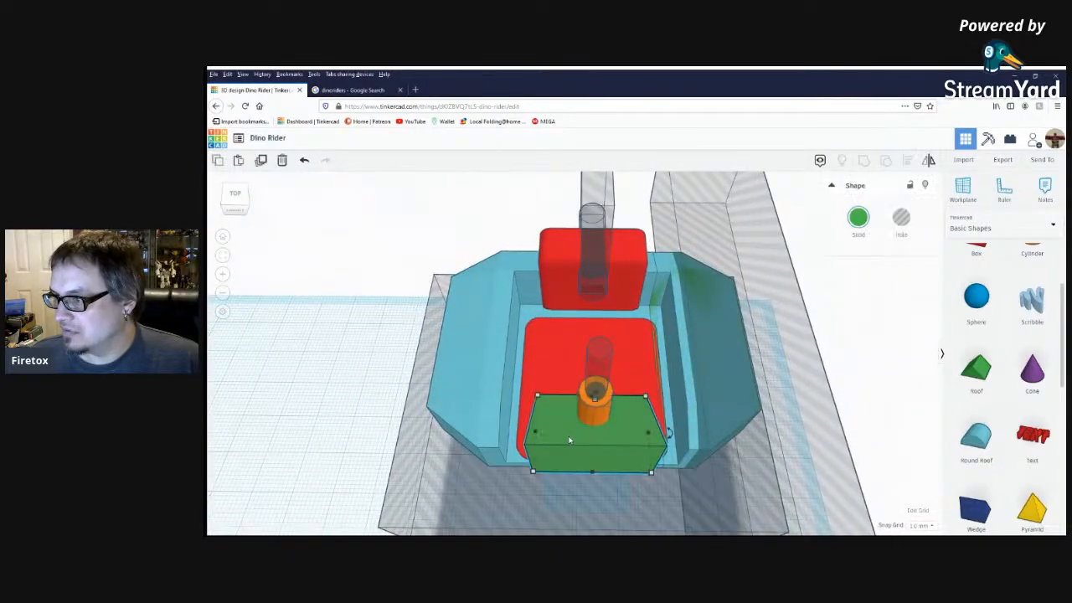
left_click_drag(536, 444, 577, 436)
left_click_drag(667, 433, 607, 431)
right_click_drag(605, 432, 458, 430)
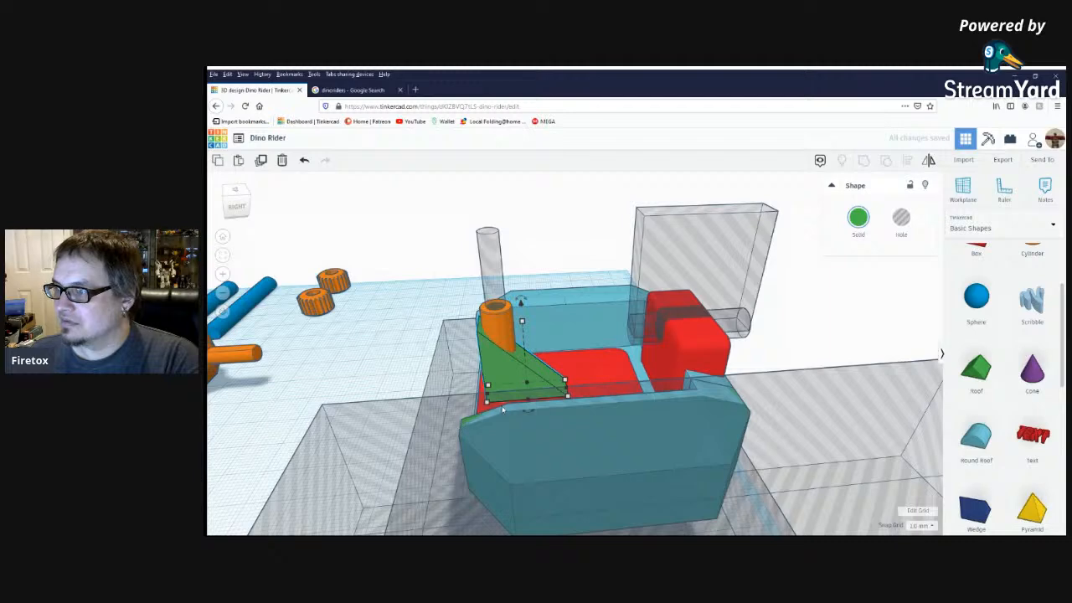
right_click_drag(609, 350, 601, 357)
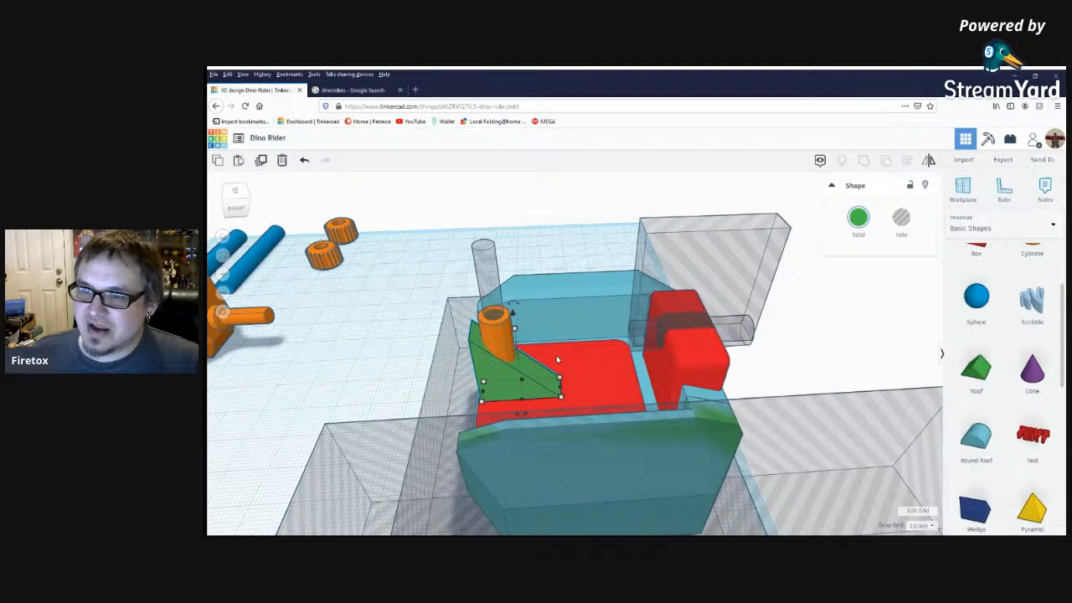
right_click_drag(561, 221, 590, 243)
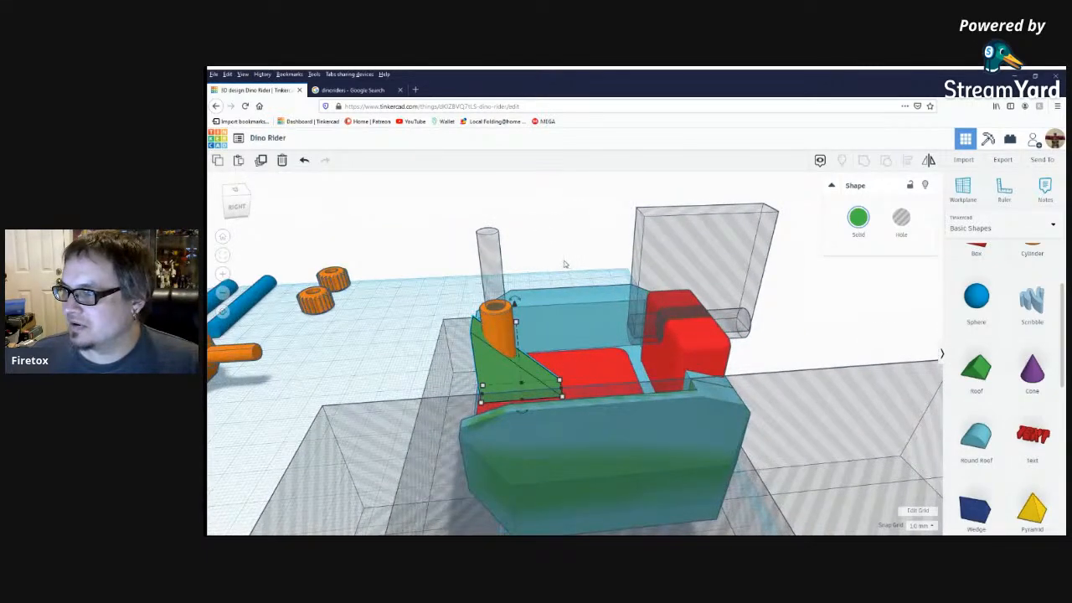
mouse_move(565, 264)
right_mouse_down()
mouse_move(607, 251)
mouse_move(608, 268)
mouse_move(568, 275)
right_mouse_up()
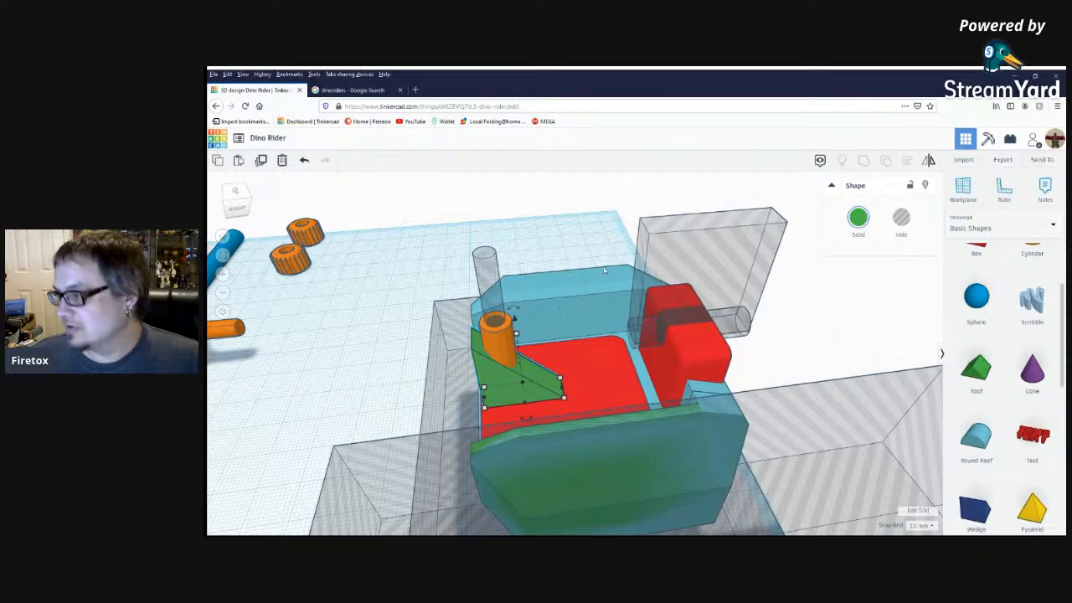
Place a 20 mm hole box on the workplane beside the cockpit.
left_click(845, 337)
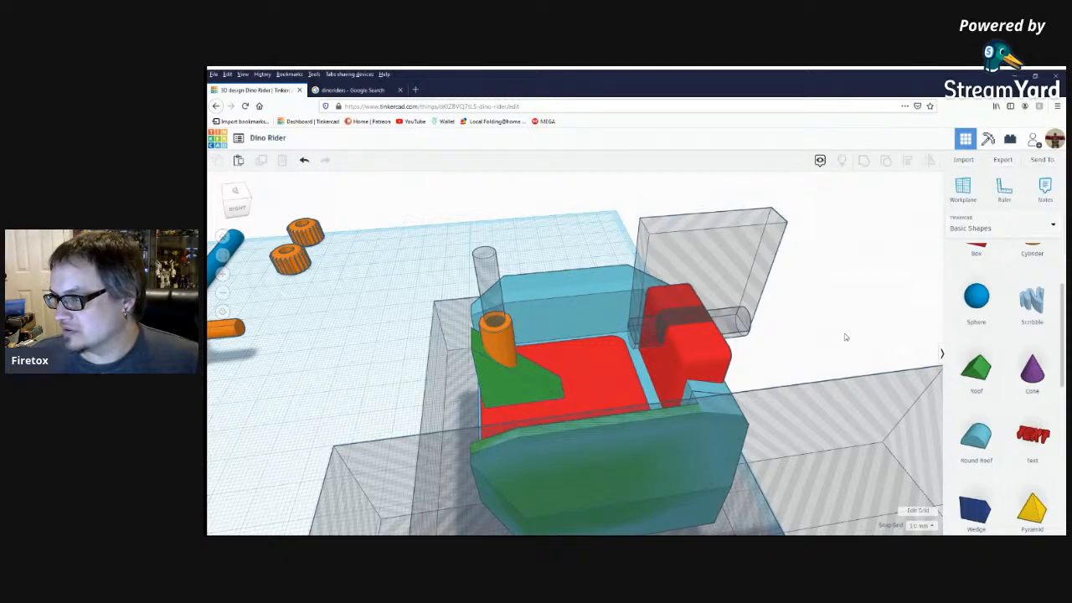
scroll(843, 354, "down", 3)
scroll(999, 407, "up", 3)
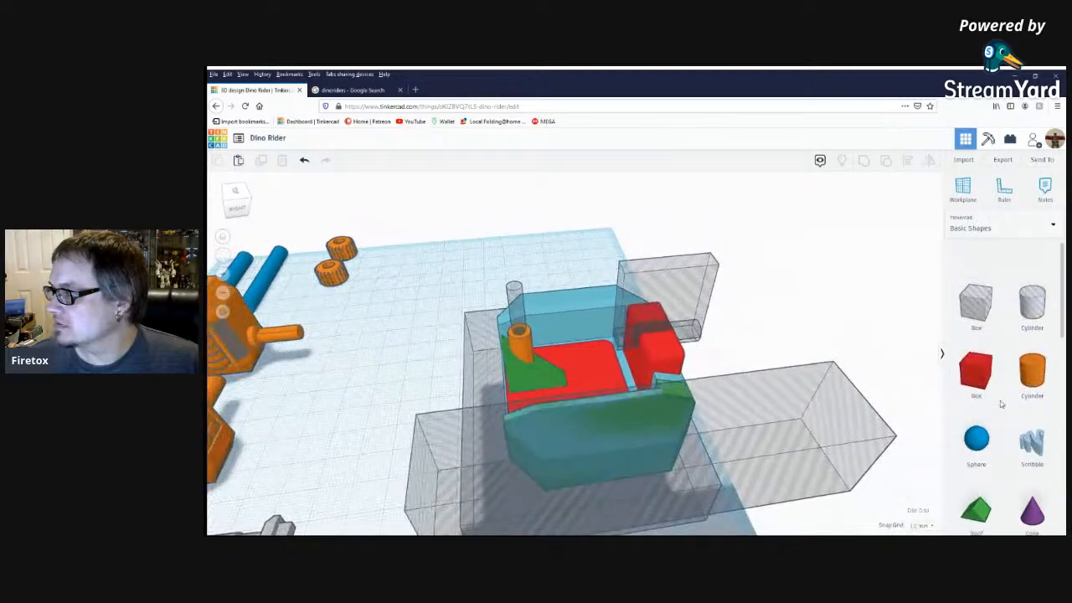
scroll(996, 413, "down", 1)
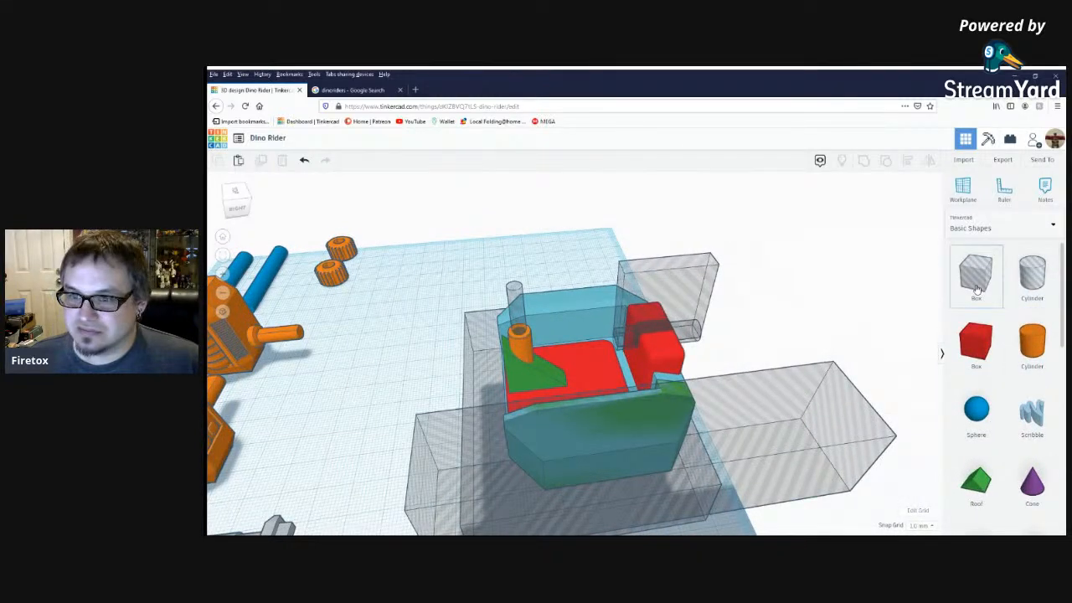
left_click_drag(977, 288, 335, 434)
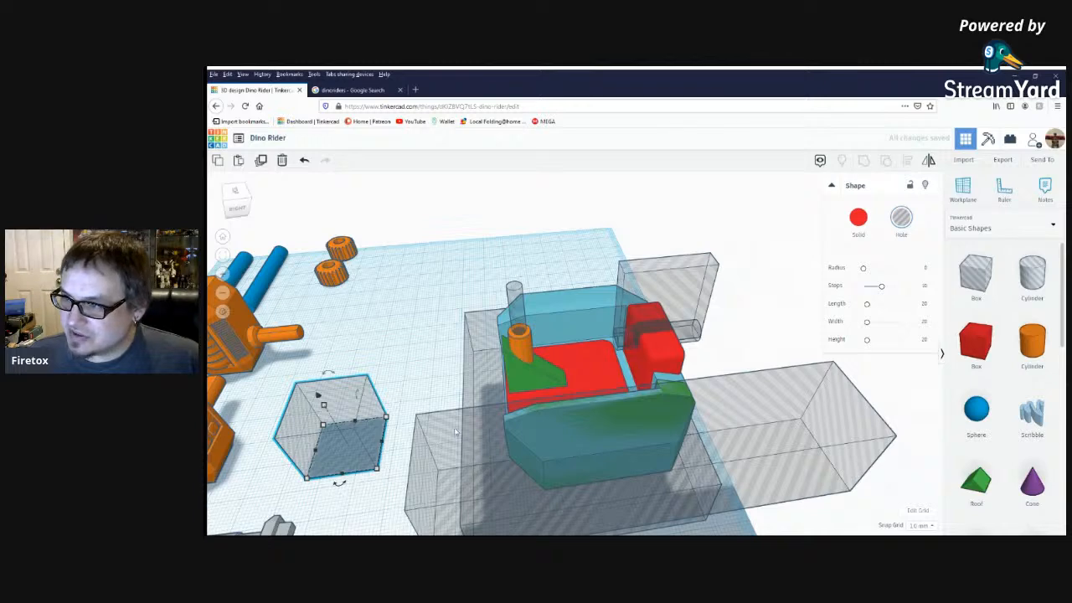
right_click_drag(464, 458, 476, 456)
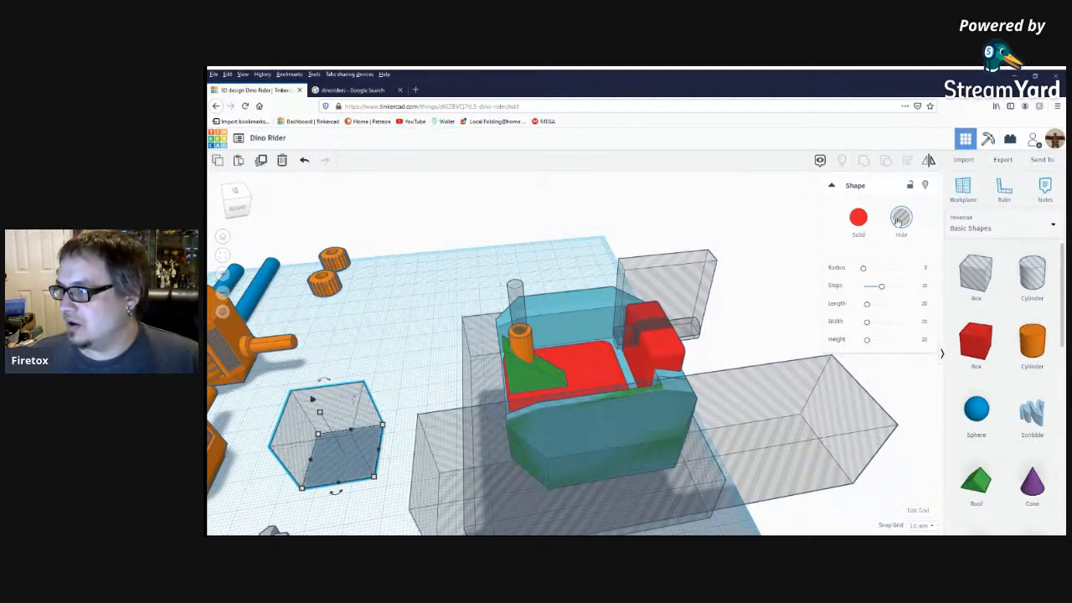
Align the hole box with the green wedge, centring it over the wedge and post.
left_click(520, 373, "shift")
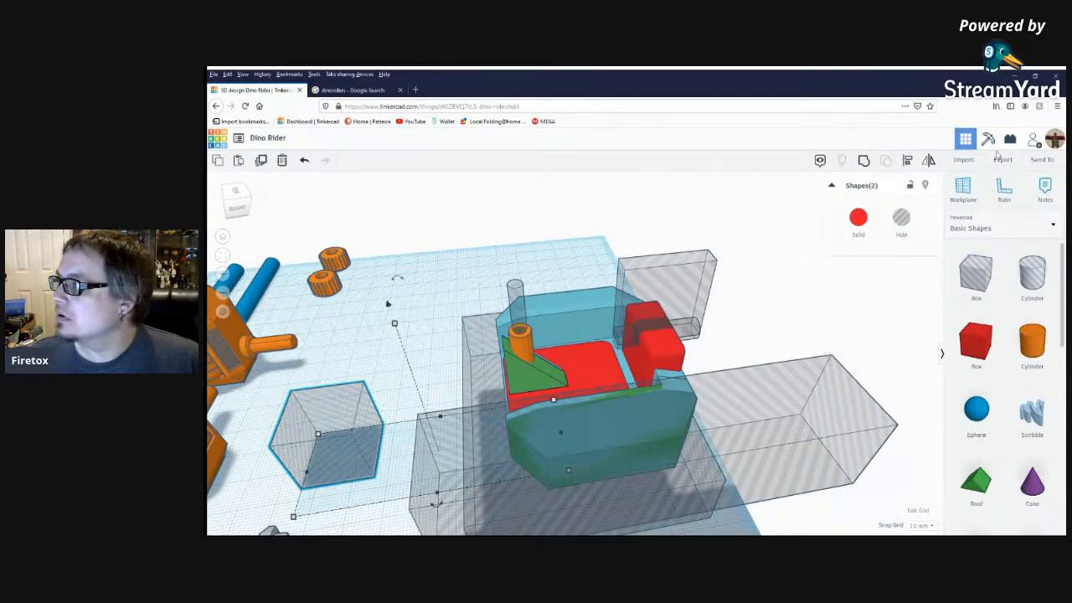
left_click(909, 163)
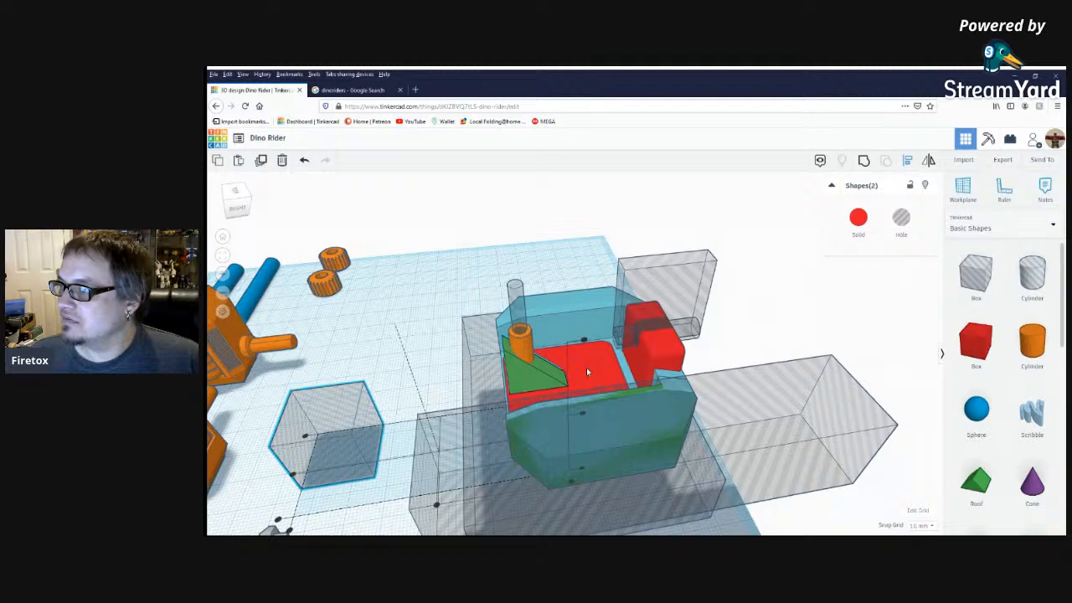
left_click(491, 385)
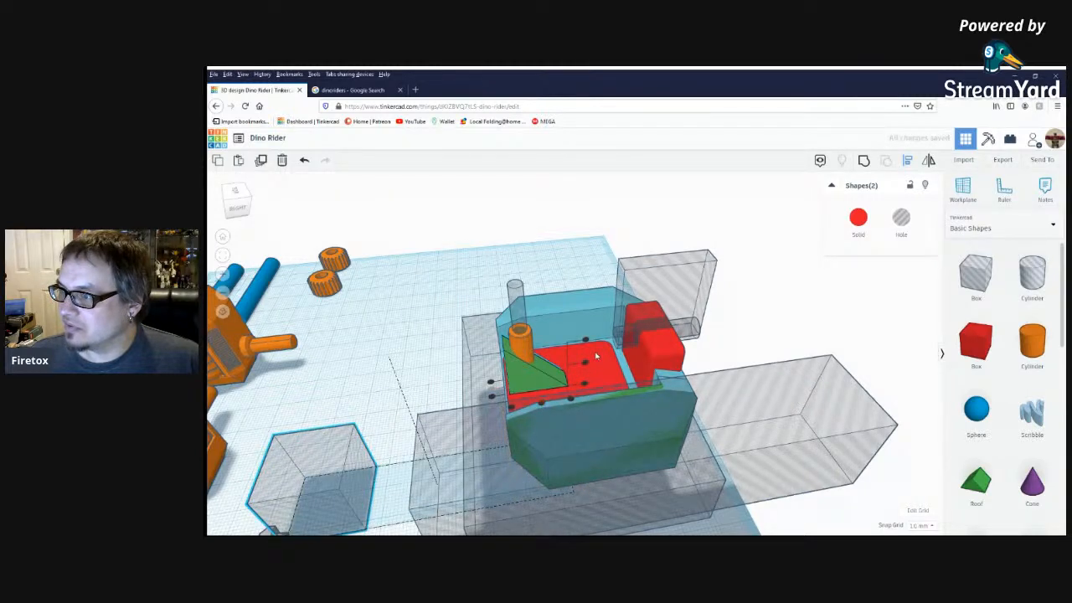
left_click(540, 405)
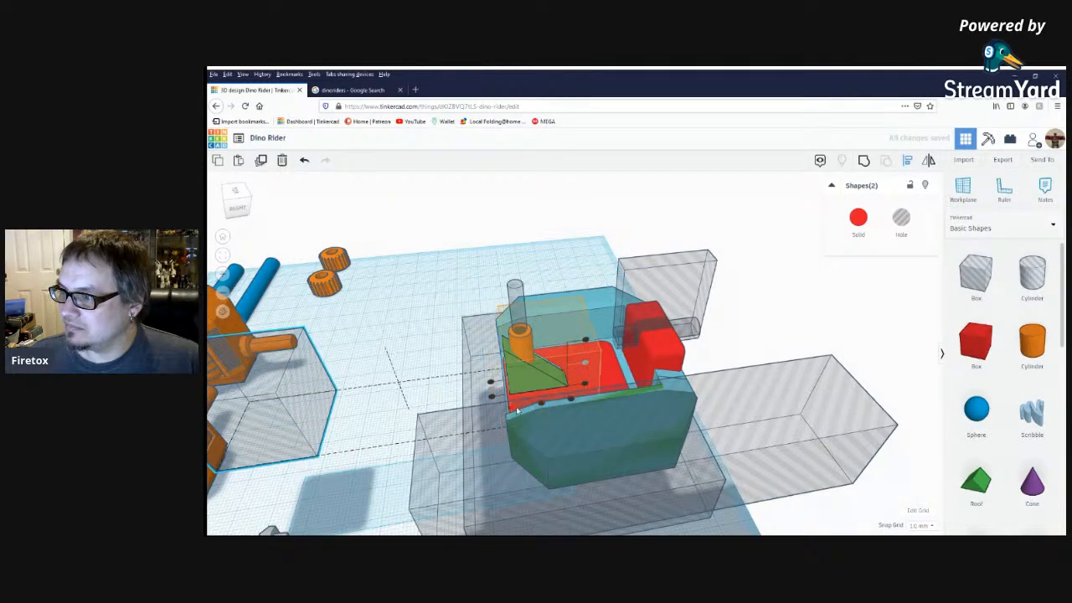
left_click(376, 370)
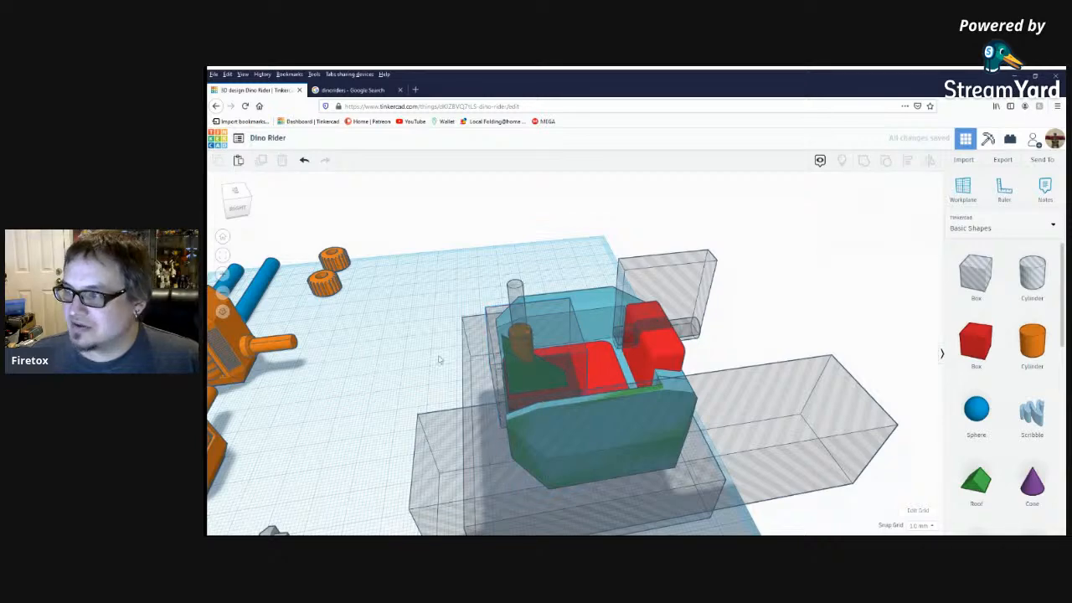
Raise the 20 mm hole box so that its underside sits just above the base of the green wedge.
left_click(546, 353)
scroll(569, 364, "up", 2)
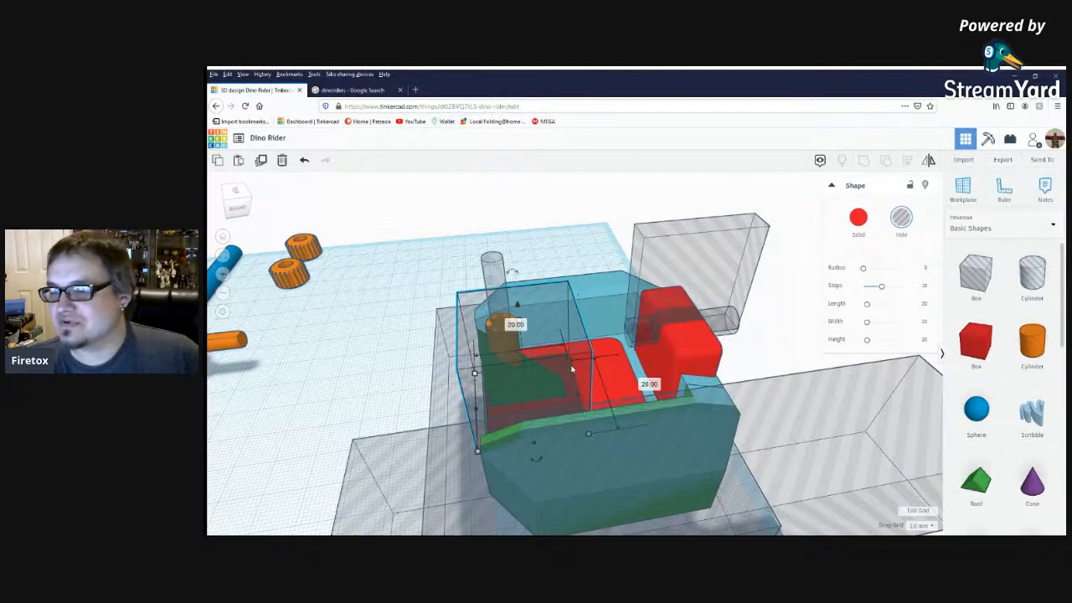
key("ctrl+Up")
key("ctrl+Up")
key("ctrl+Up")
key("ctrl+Up")
key("ctrl+Up")
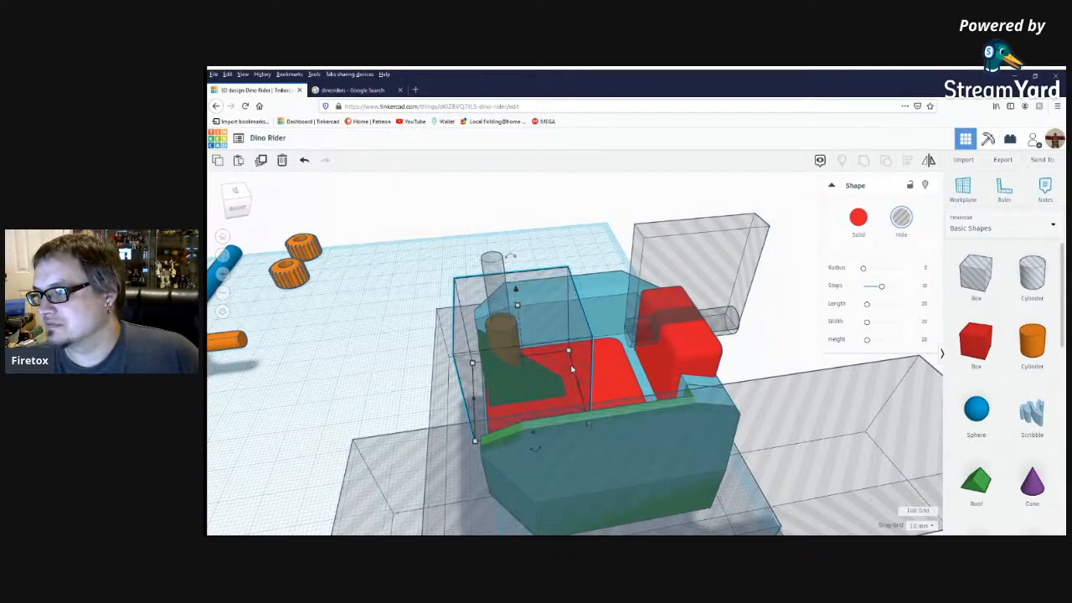
key("ctrl+Up")
key("ctrl+Up")
key("ctrl+Up")
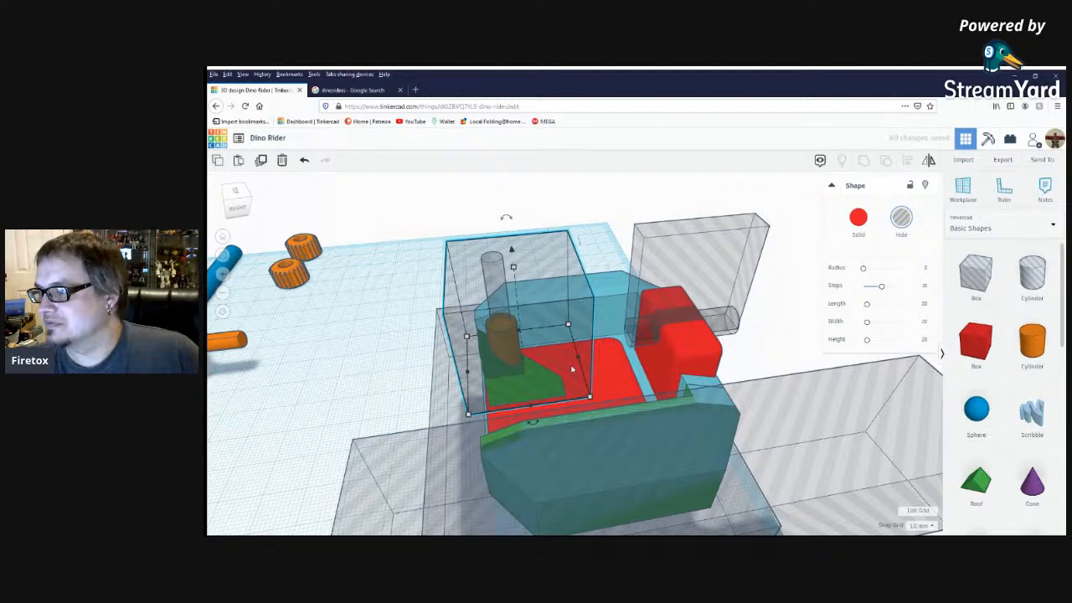
key("ctrl+Up")
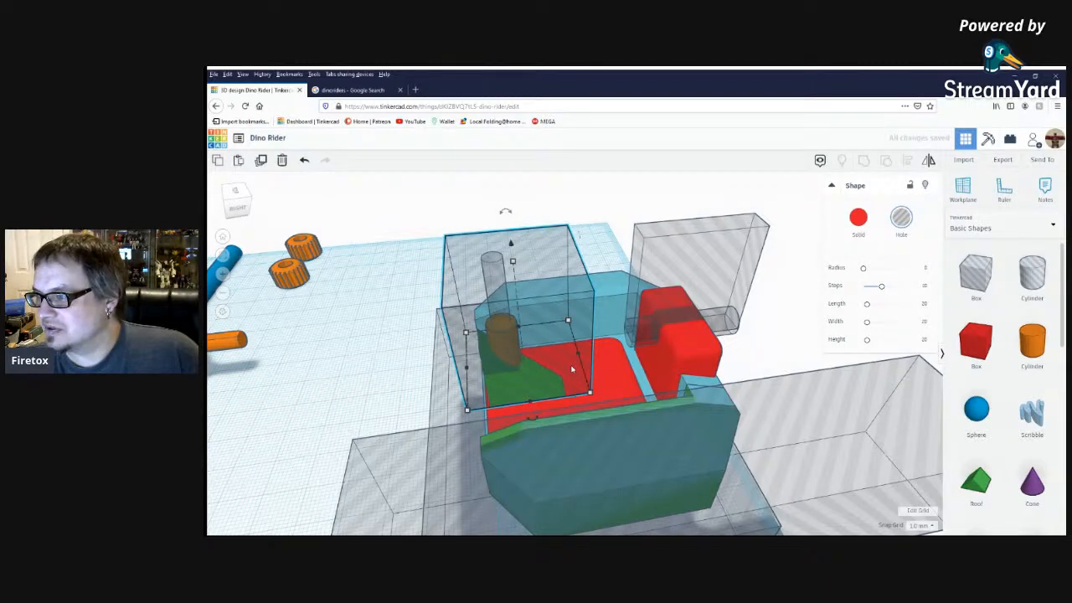
Tilt the hole box slightly toward the cockpit's front and shift it forward over the orange post and green wedge.
right_click_drag(516, 412, 493, 263)
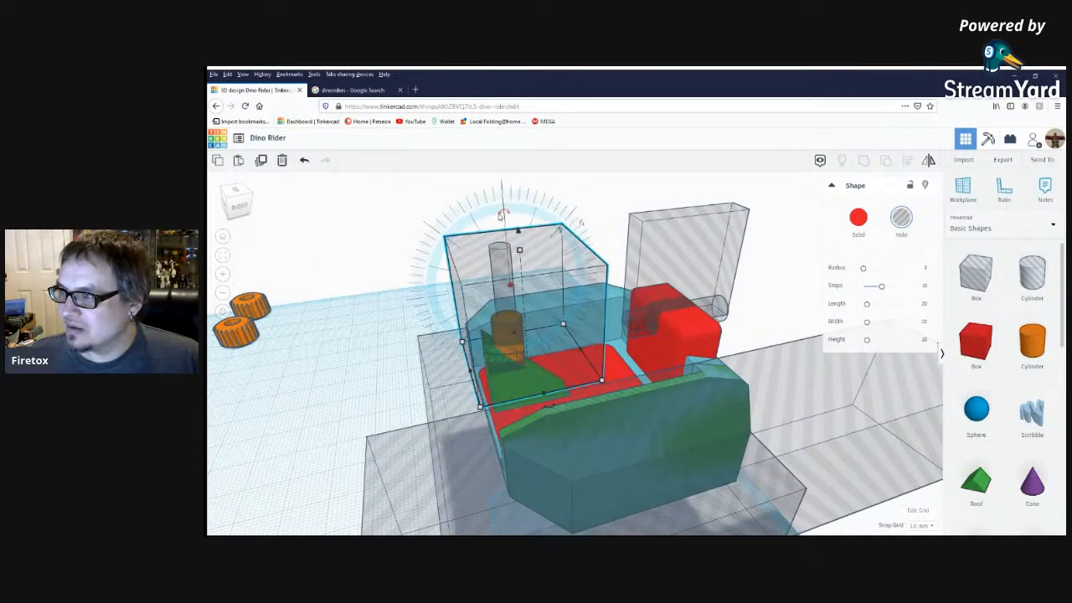
left_click(489, 221)
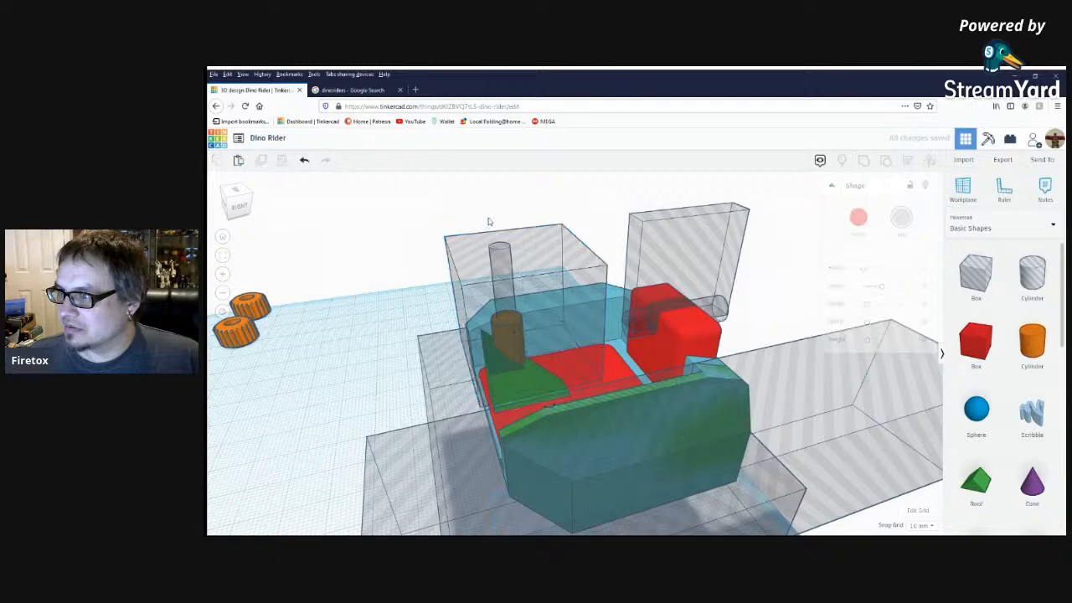
left_click(517, 253)
left_click_drag(494, 195, 482, 198)
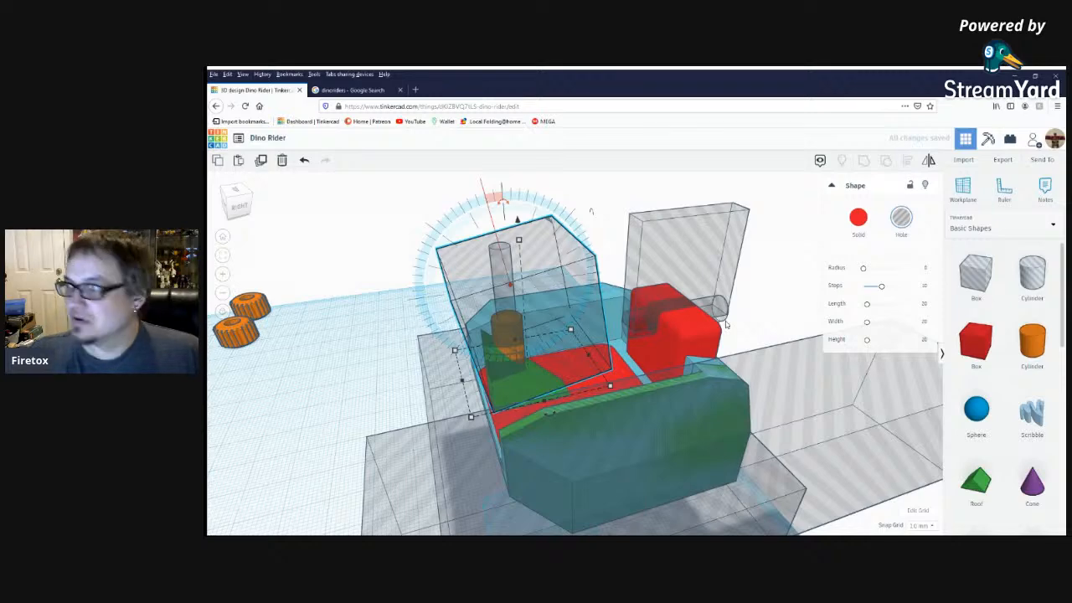
key("Left")
key("Left")
key("Left")
key("Left")
key("Left")
key("Left")
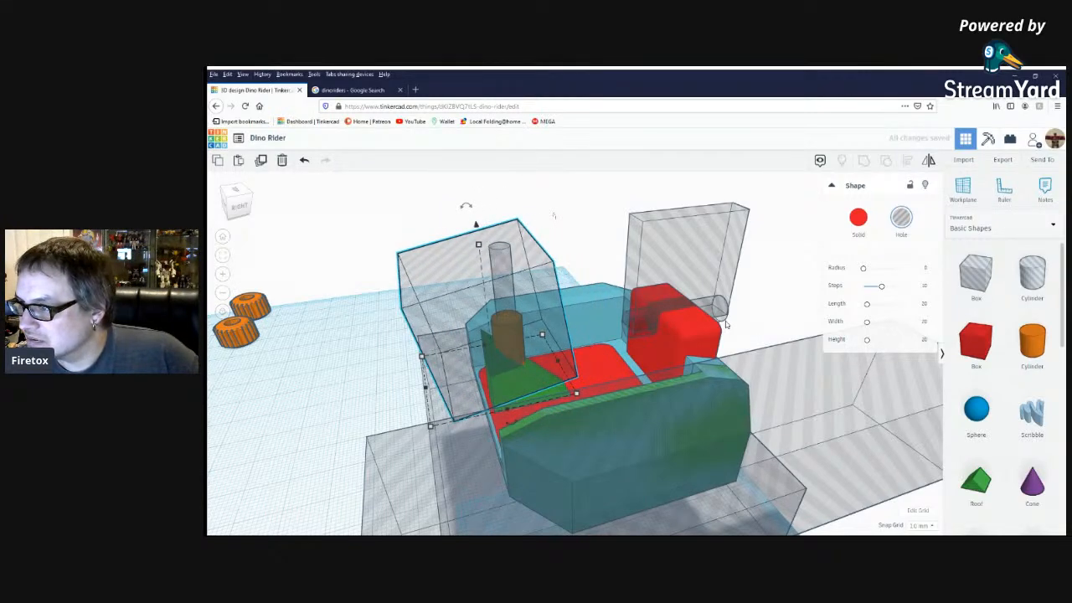
Group the tilted hole box with the green wedge to trim the wedge's top at an angle around the post.
right_click_drag(553, 395, 552, 395)
left_click(552, 395, "shift")
left_click(866, 160)
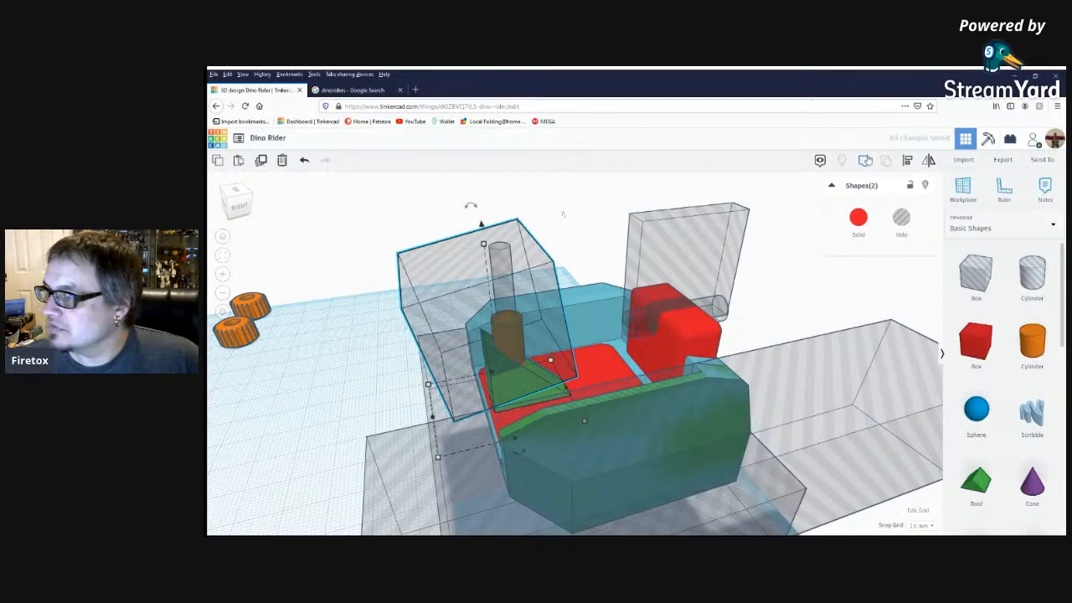
left_click(557, 220)
mouse_move(557, 219)
right_mouse_down()
mouse_move(302, 238)
mouse_move(548, 224)
right_mouse_up()
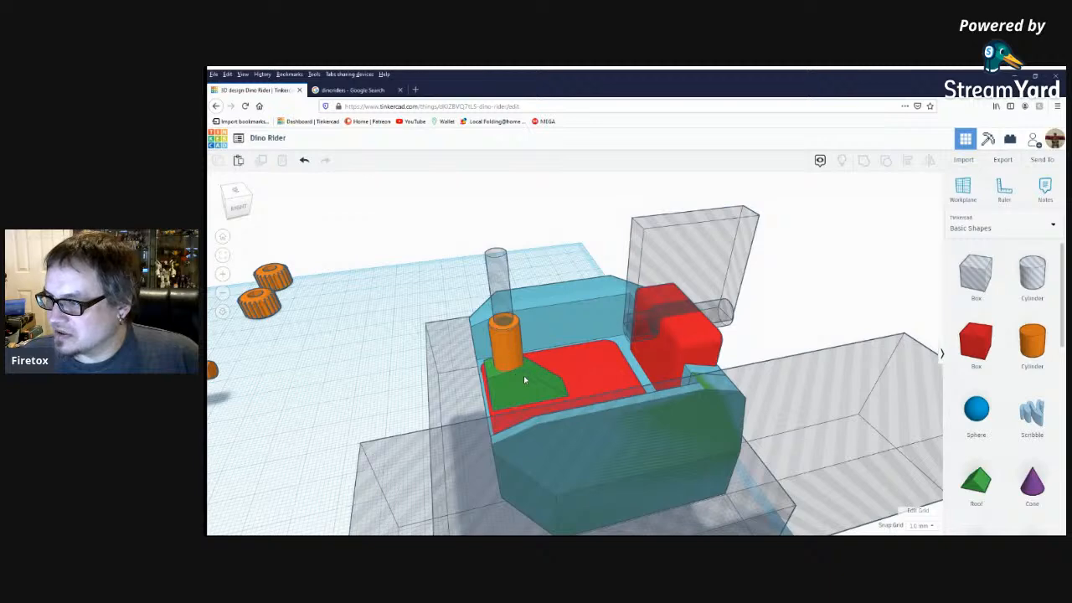
right_click_drag(522, 388, 660, 383)
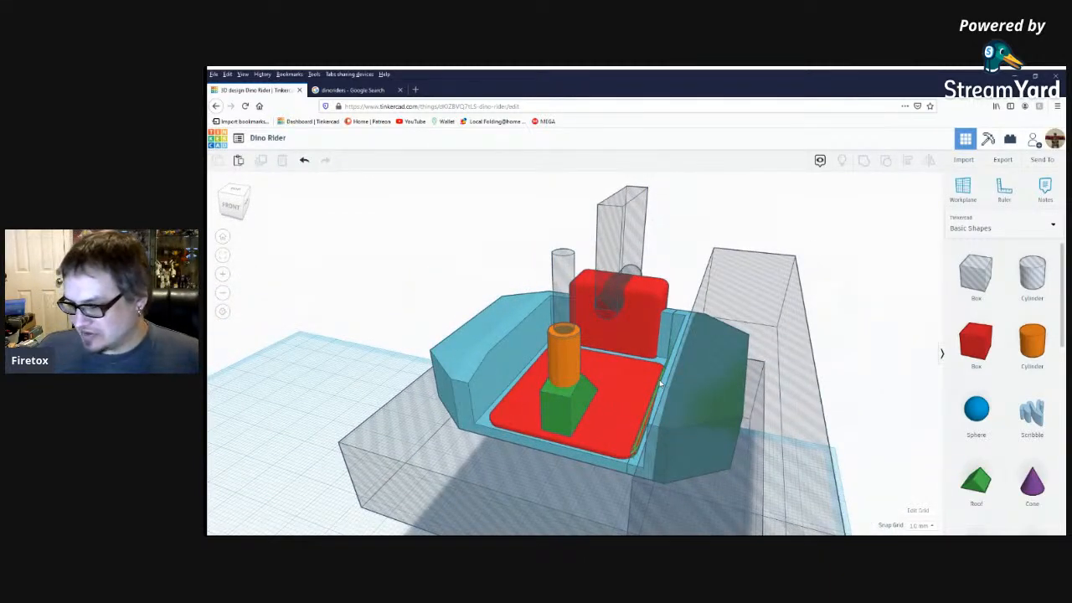
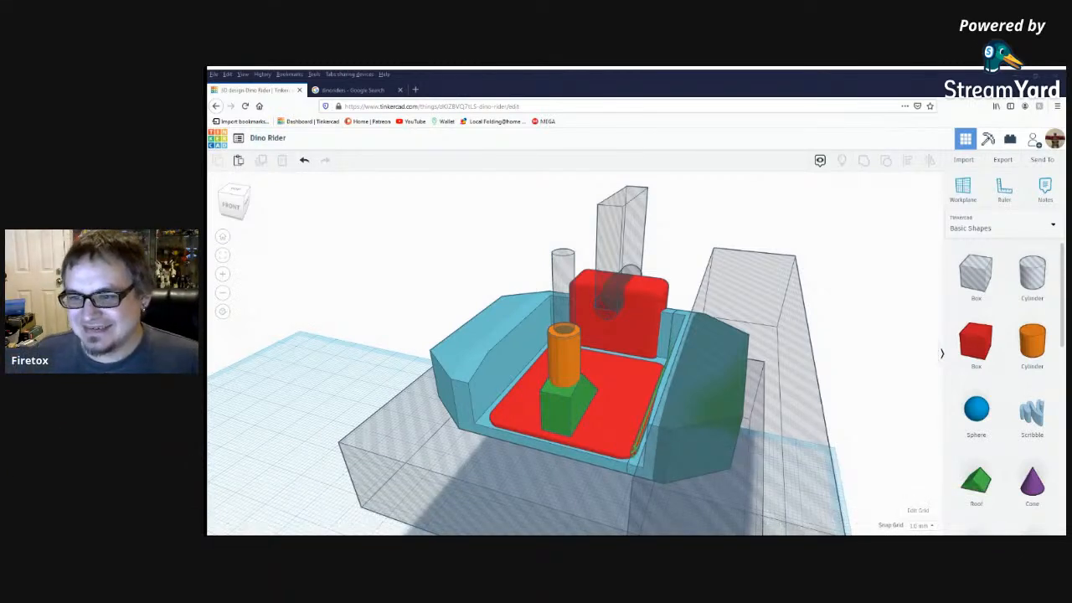
Duplicate the upright orange post in place in the cockpit.
right_click_drag(598, 384, 576, 394)
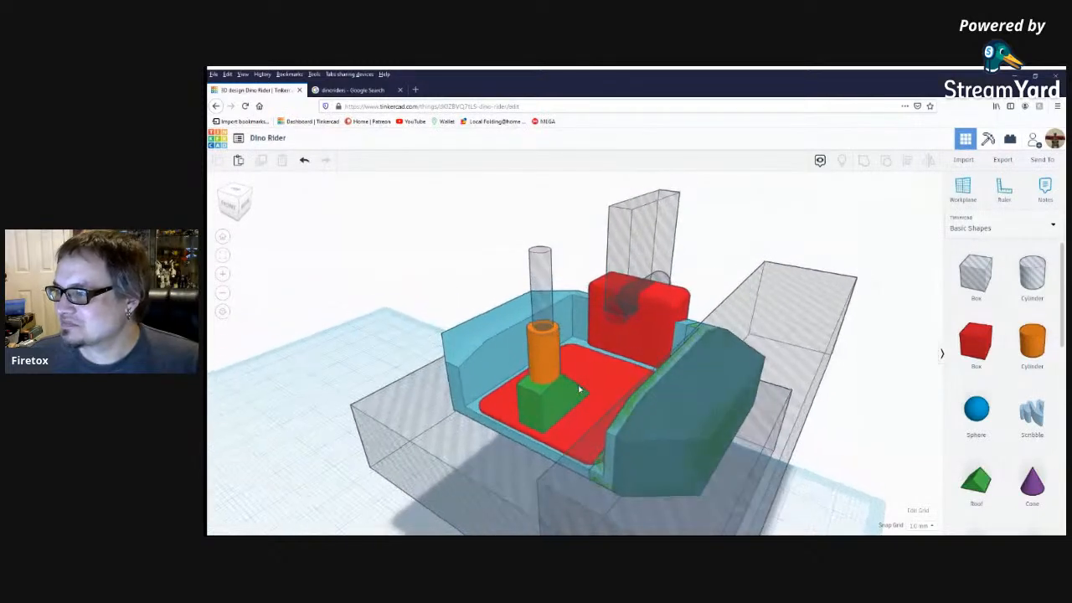
left_click(543, 356)
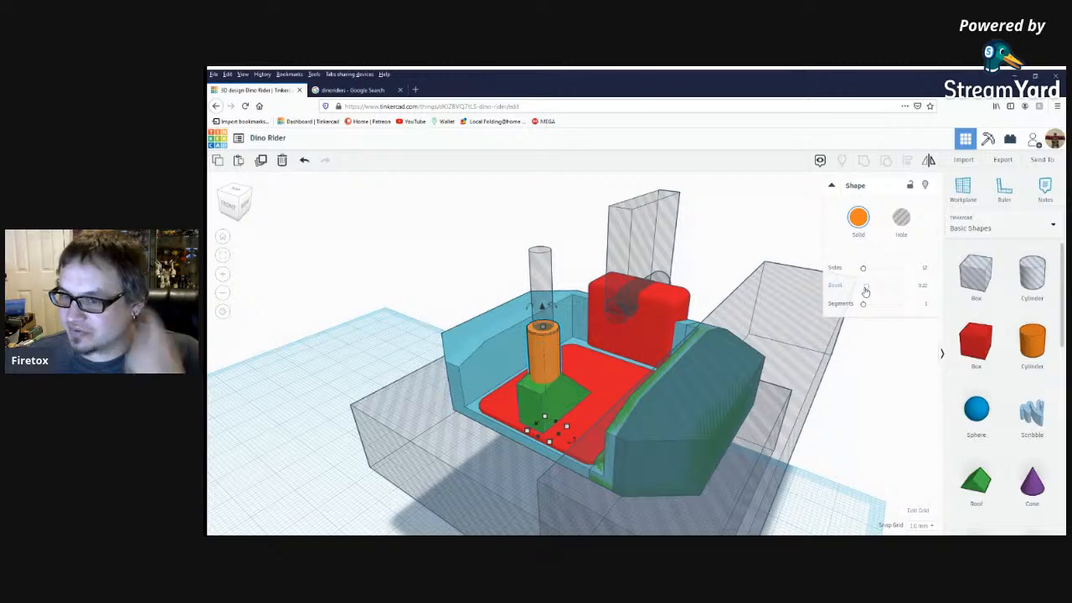
left_click(337, 316)
left_click(533, 346)
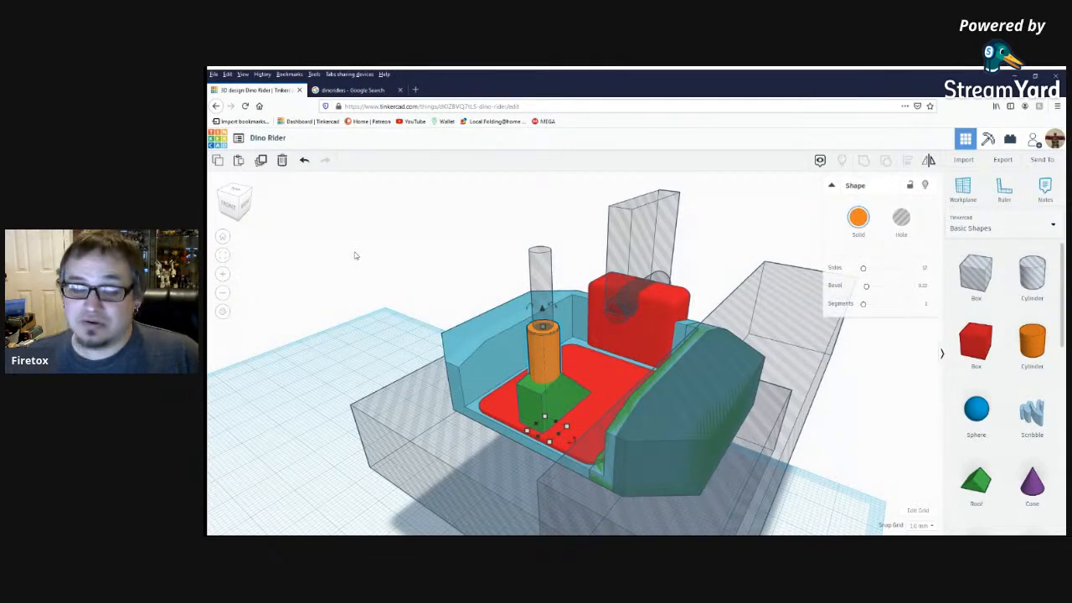
left_click(260, 161)
Set the duplicated post's width and length to 8 mm each.
mouse_move(546, 329)
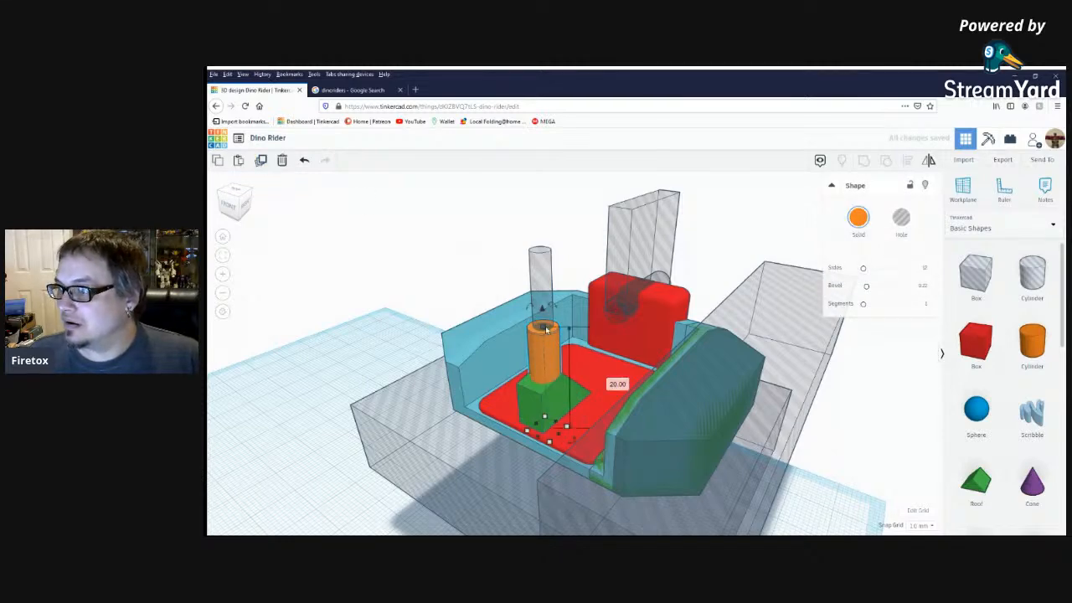
left_click(567, 427)
left_click(590, 393)
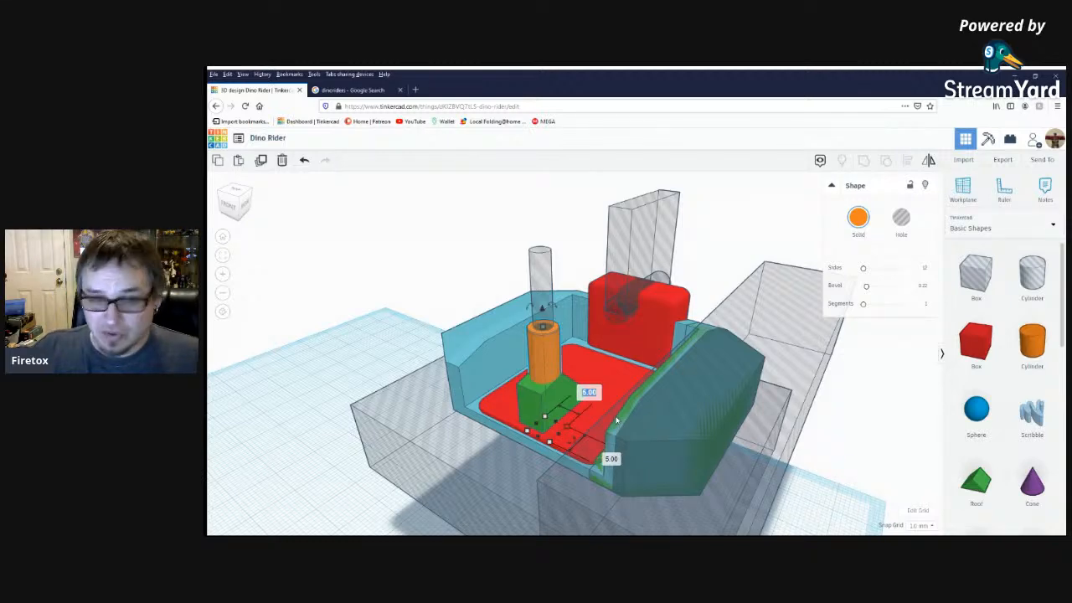
type("8")
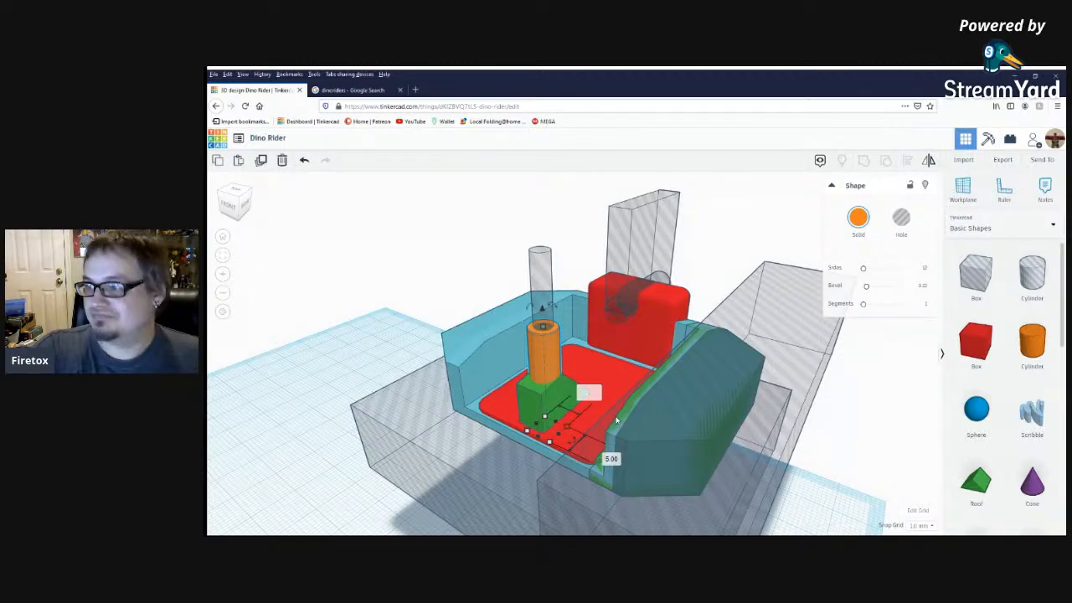
key("Return")
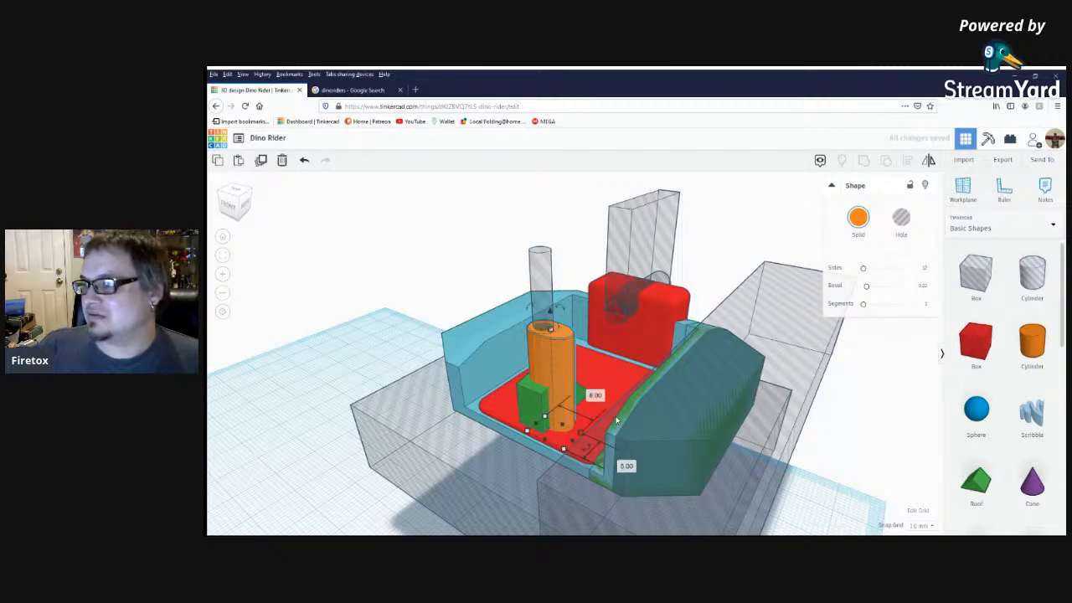
left_click(627, 466)
type("8")
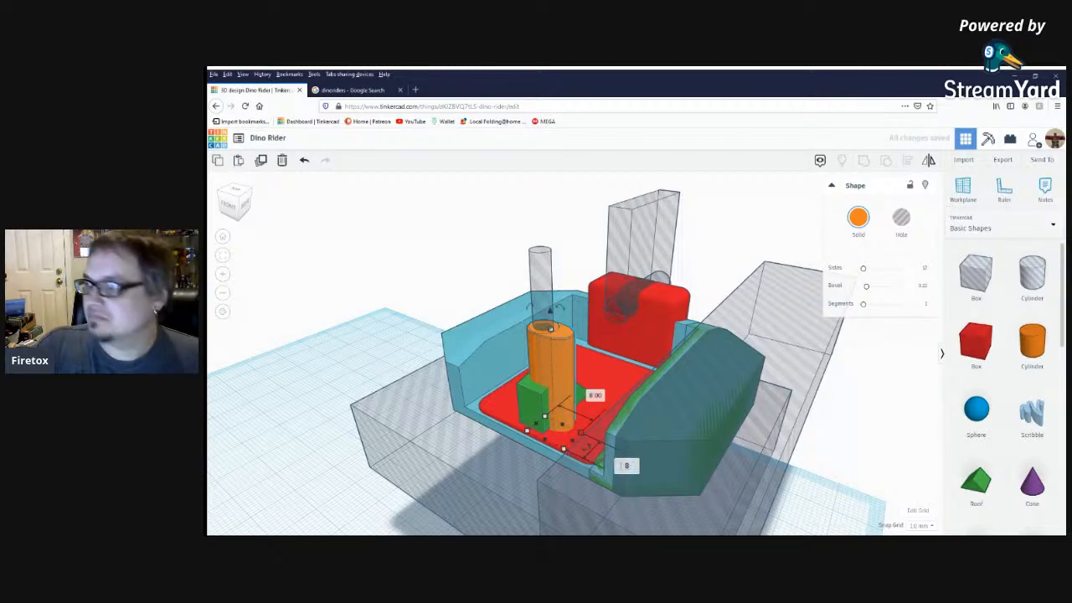
key("Return")
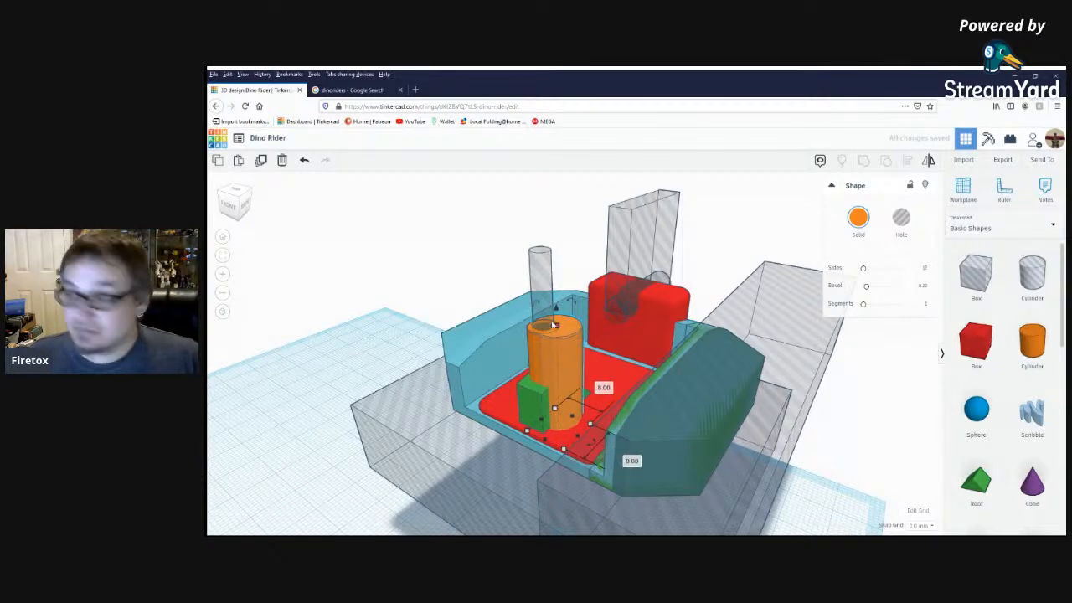
Align the wider orange cylinder to the centre of the thin hole cylinder and lower its height to 11.50 mm.
left_click(540, 268, "shift")
left_click(907, 160)
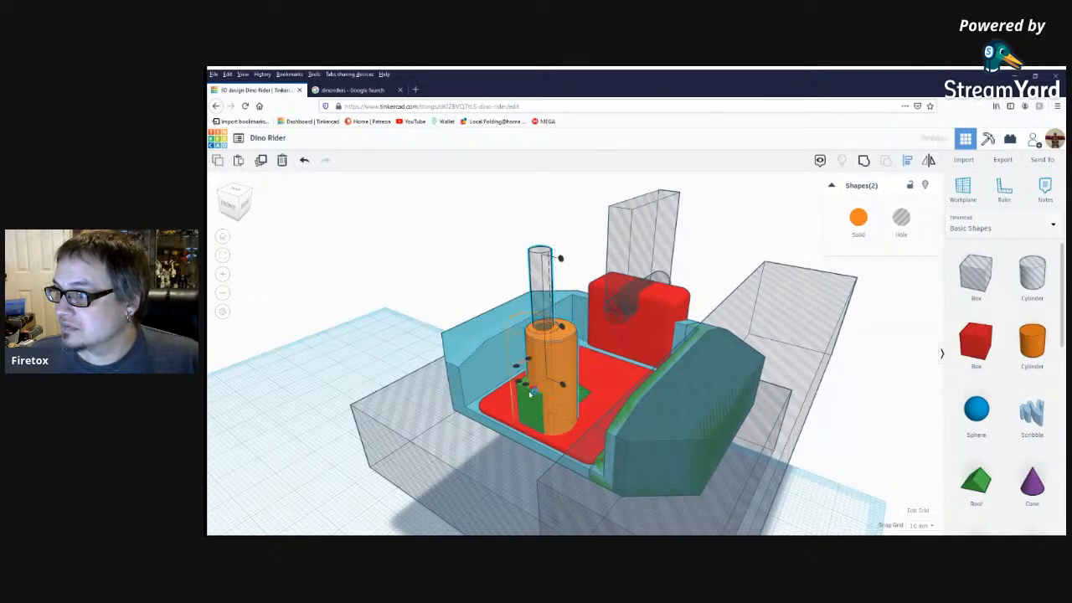
left_click(552, 366)
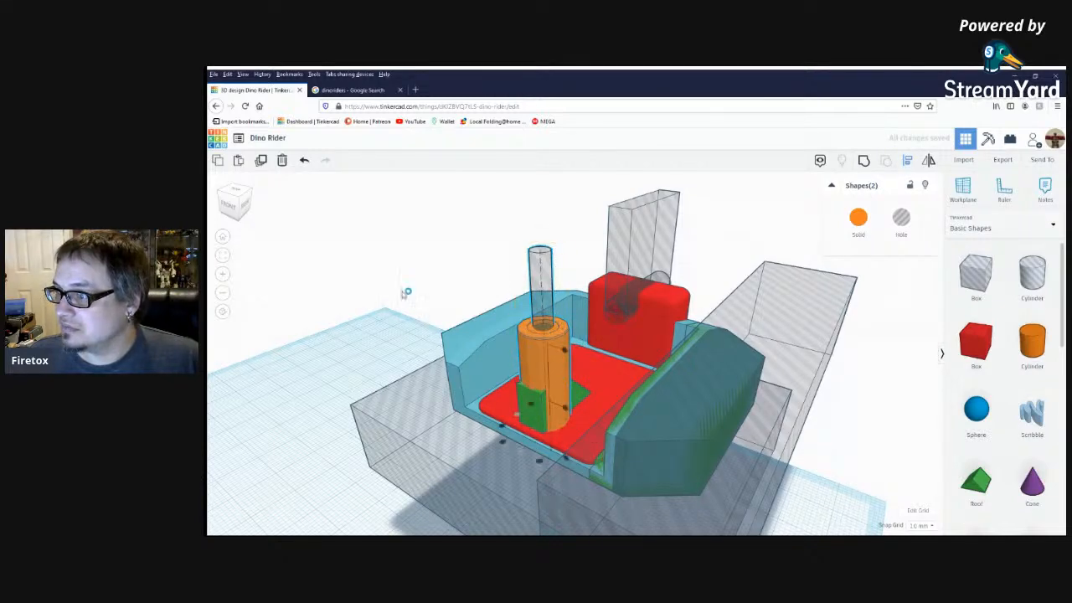
left_click(542, 333)
left_click_drag(542, 334, 551, 378)
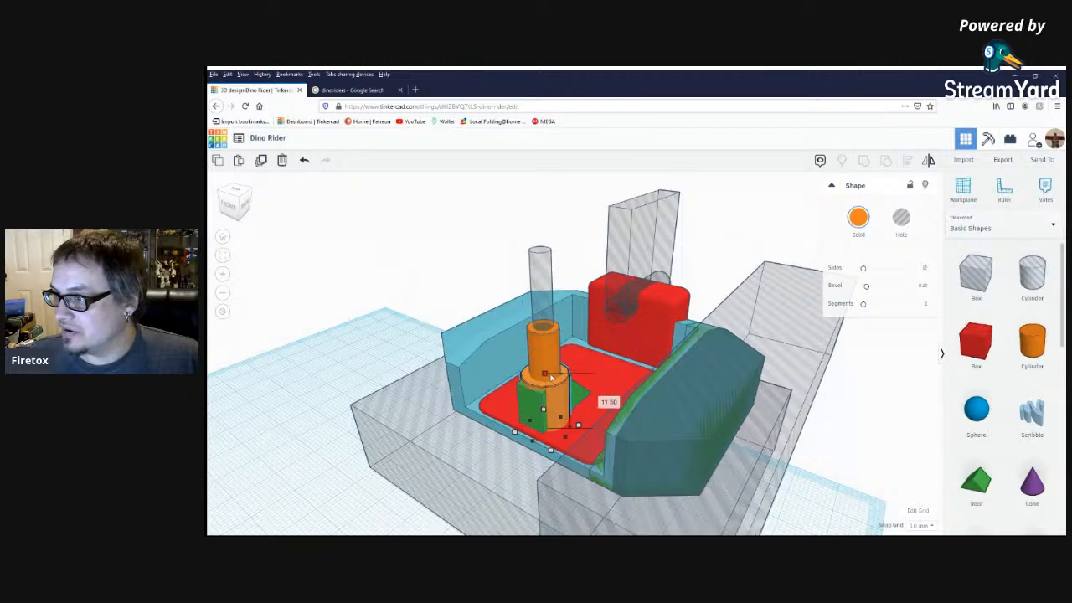
Smooth the wide orange collar with the maximum of 64 sides and enlarge its bevel.
left_click_drag(863, 268, 951, 262)
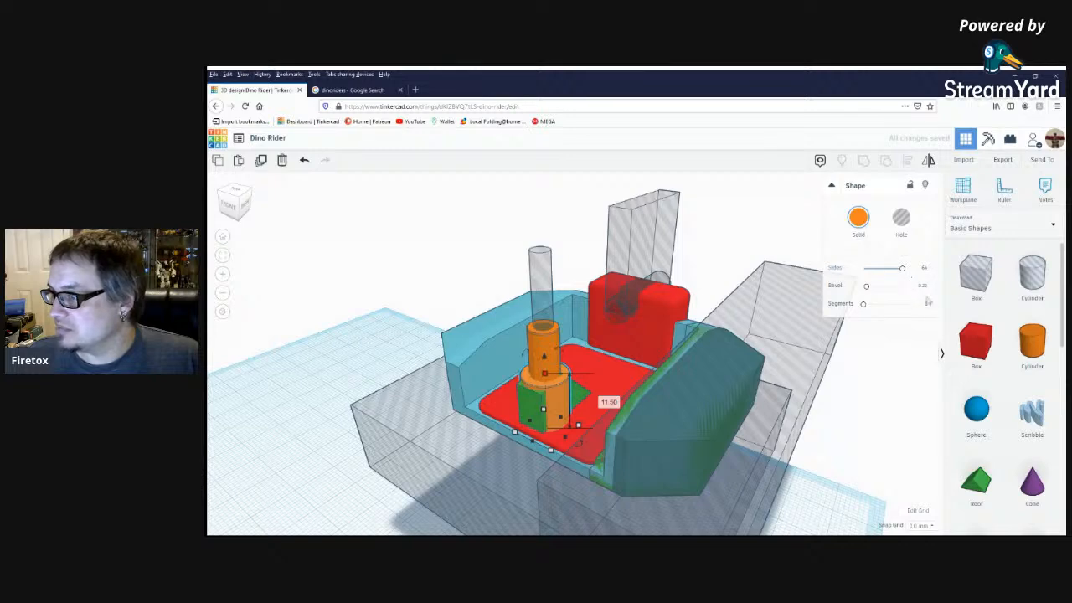
left_click_drag(866, 290, 893, 291)
scroll(680, 345, "up", 5)
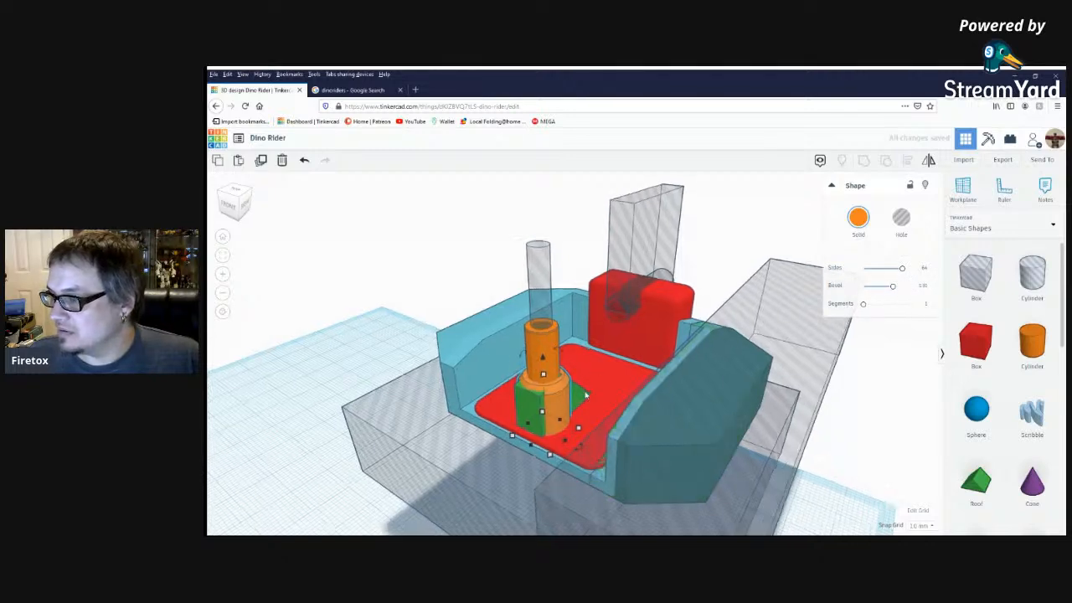
Raise the top of the wide orange collar slightly so that it covers the green wedge's upper edge.
right_click_drag(588, 420, 544, 432)
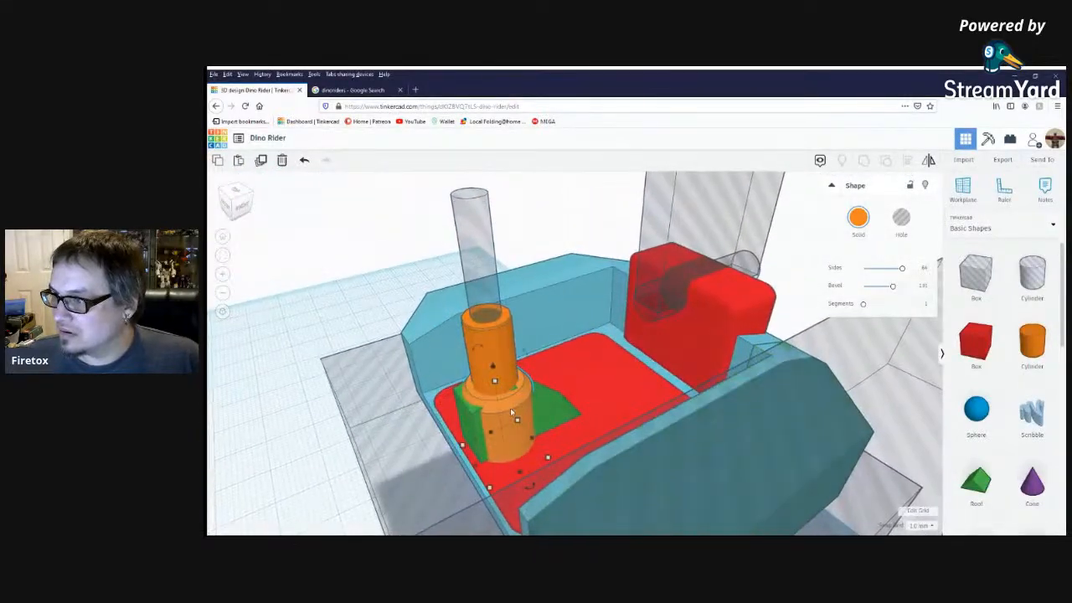
left_click(499, 372)
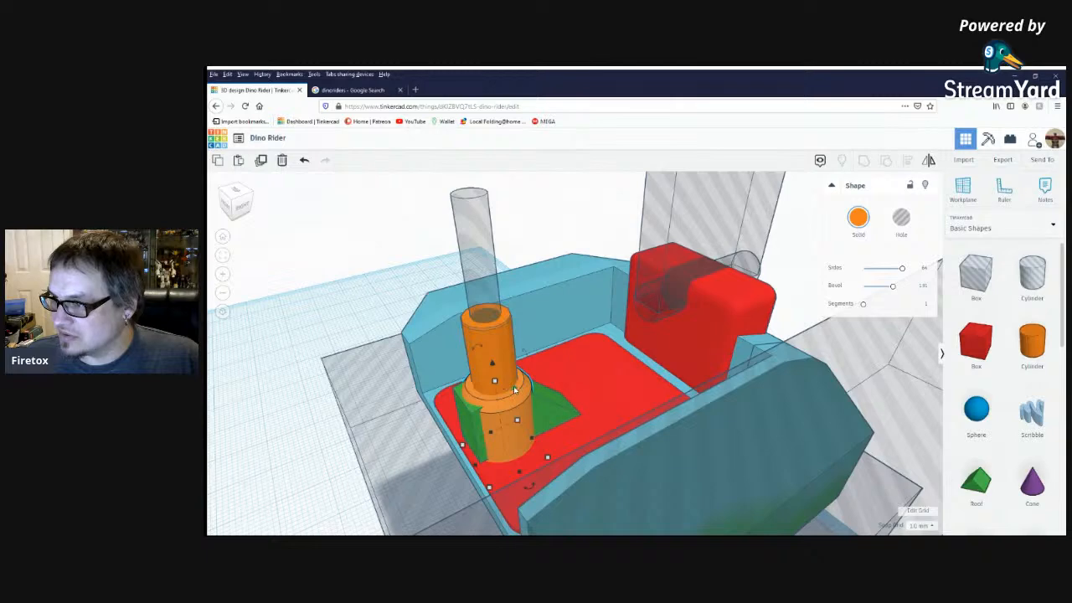
mouse_move(494, 382)
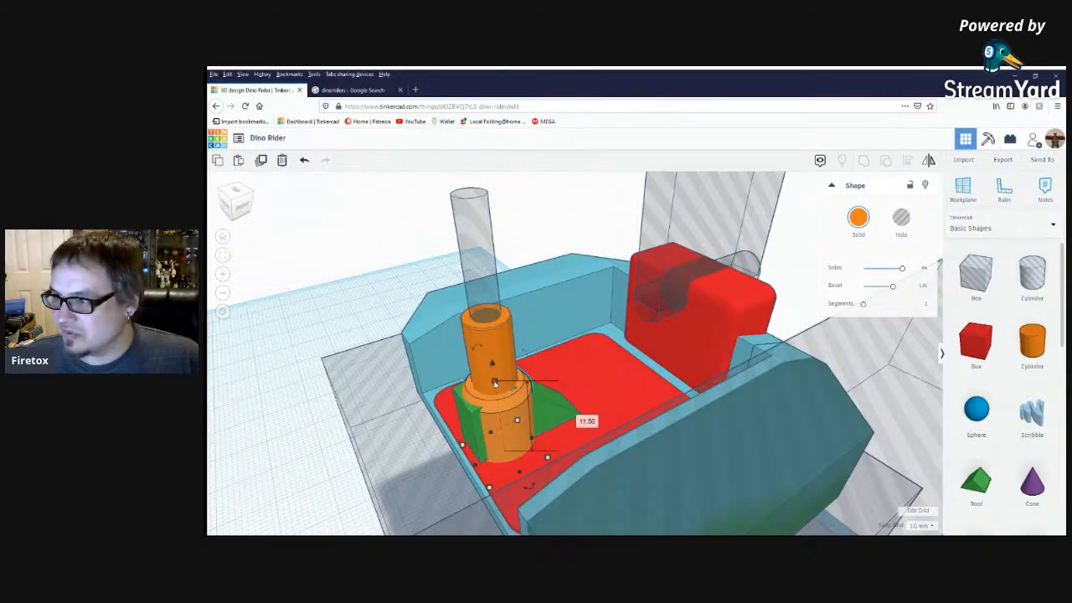
left_click_drag(495, 383, 495, 377)
left_click(576, 384)
right_click_drag(567, 390, 550, 399)
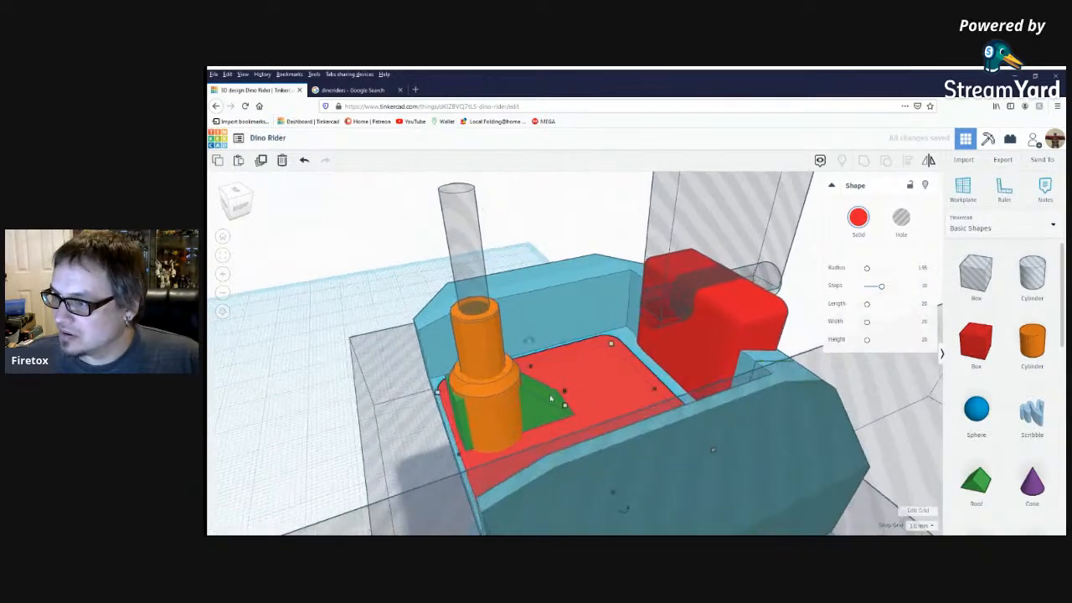
left_click(504, 407)
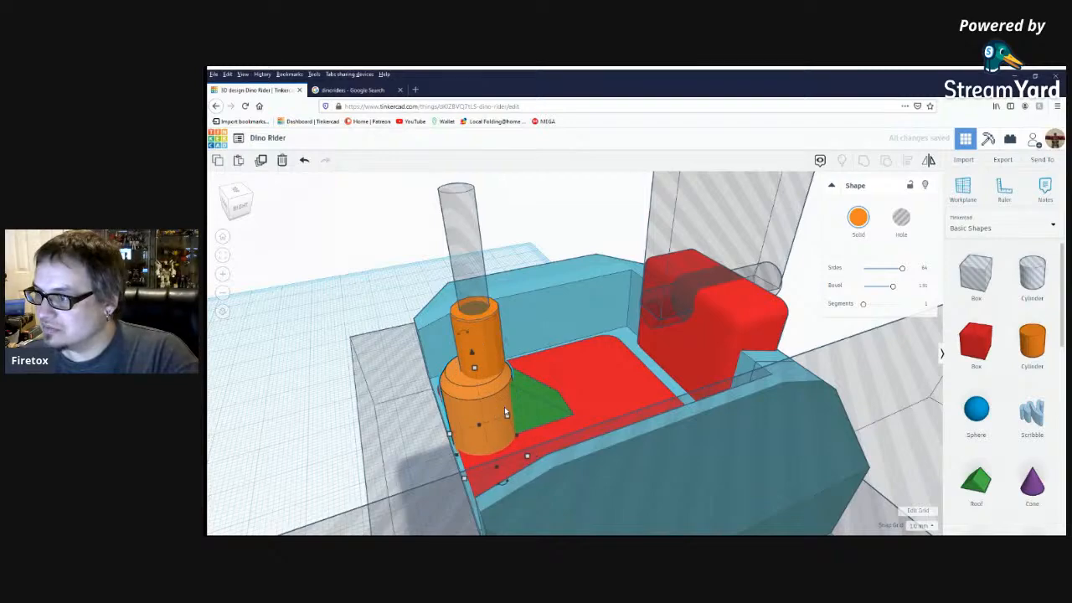
Adjust the wide orange collar against the green wedge to a height of 11.50 mm.
right_click_drag(505, 406, 477, 419)
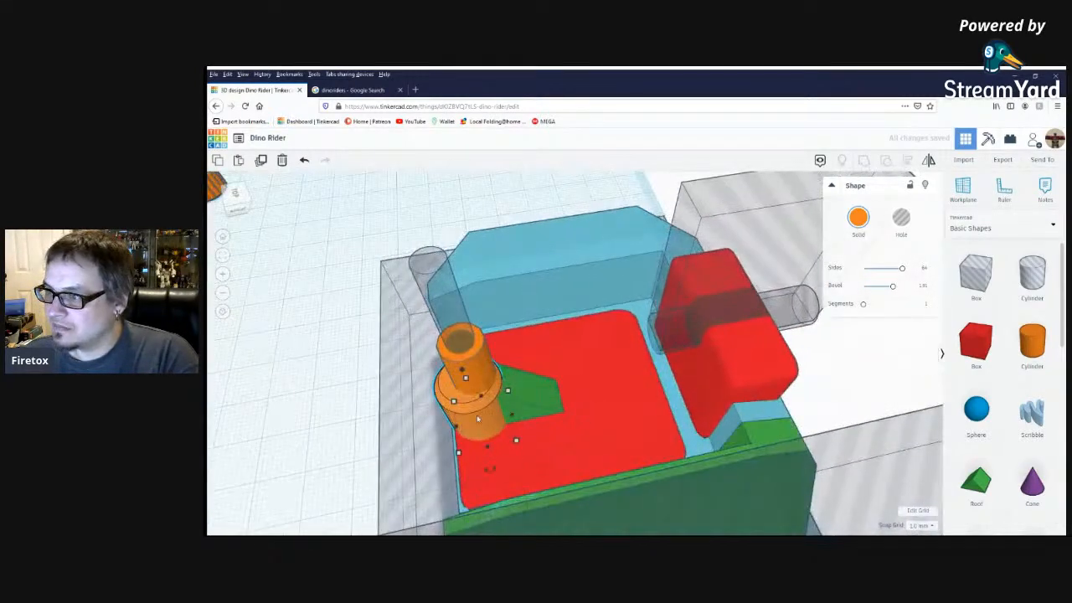
left_click(562, 308)
right_click_drag(578, 343, 696, 324)
left_click(590, 415)
right_click_drag(590, 416, 530, 434)
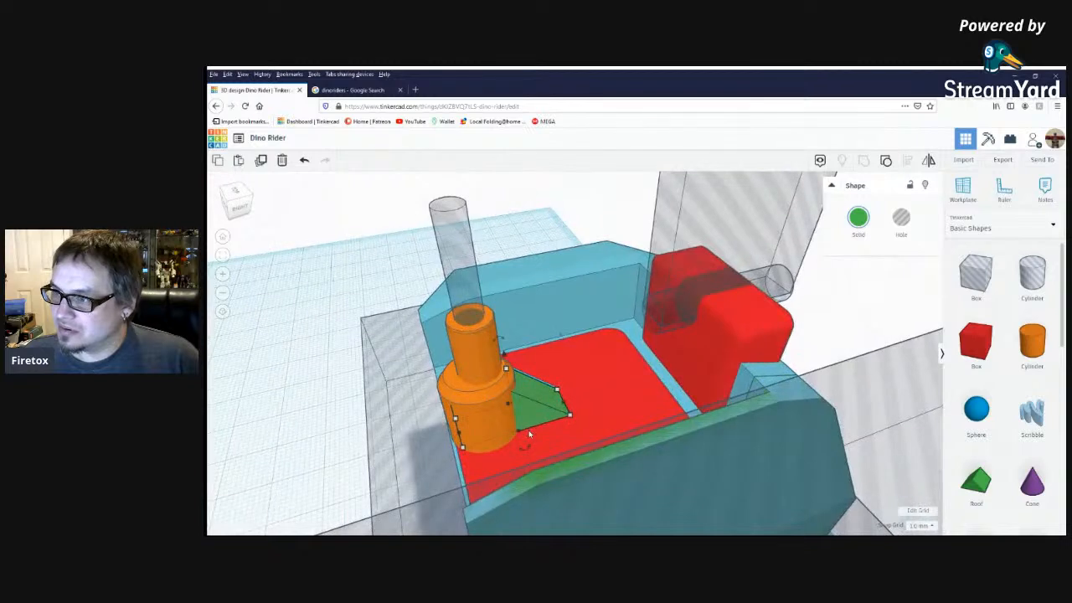
left_click(473, 396)
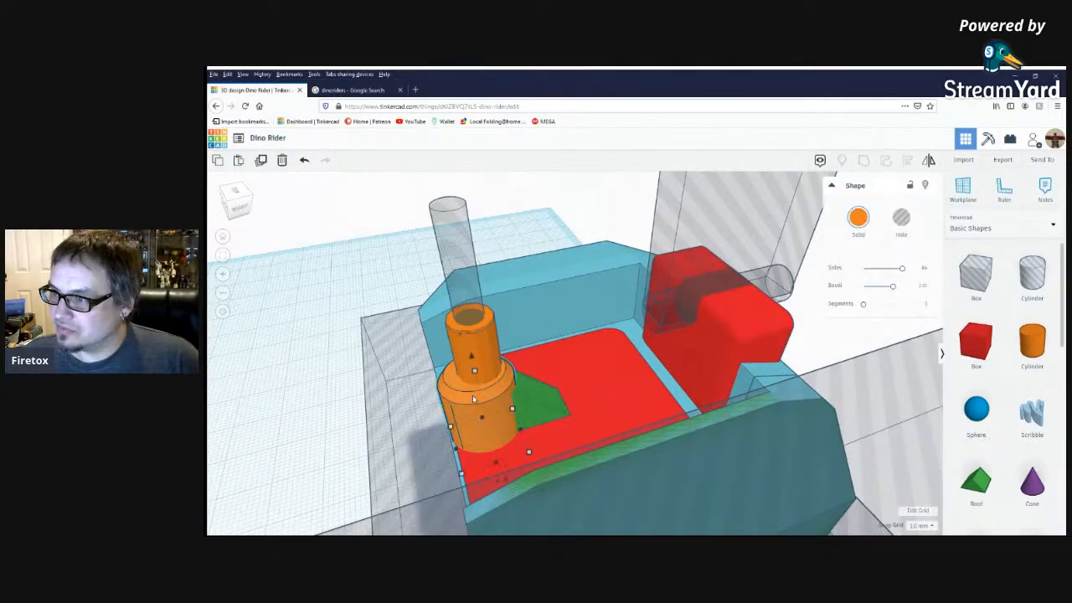
left_click_drag(475, 377, 476, 385)
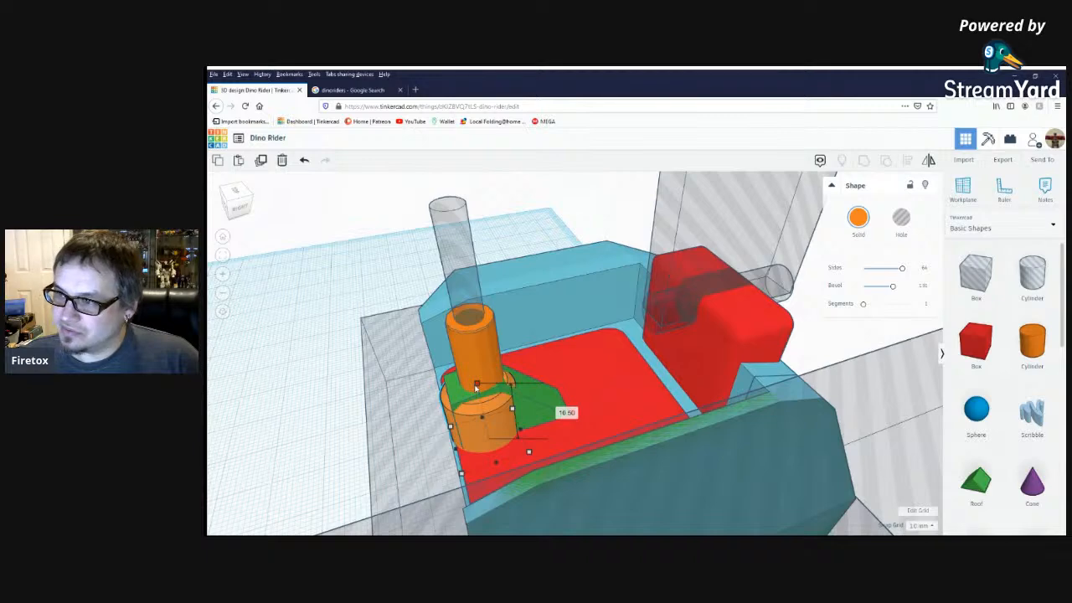
left_click_drag(475, 384, 473, 375)
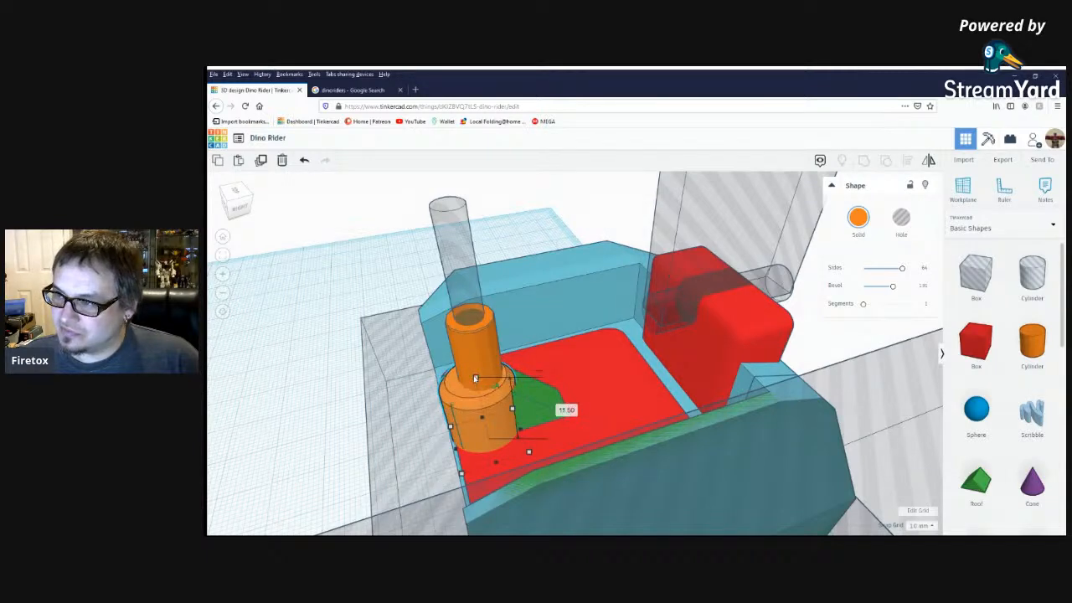
Examine from the side and above how the green wedge meets the orange collar and the red floor.
right_click_drag(525, 392, 588, 252)
left_click(588, 252)
left_click(518, 360)
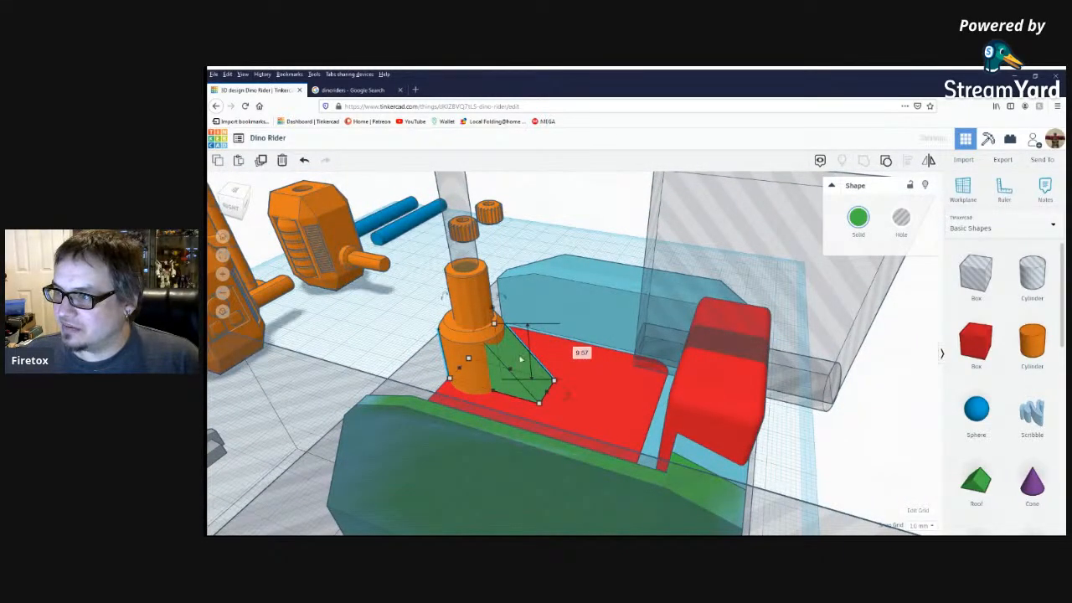
right_click_drag(495, 326, 459, 393)
left_click_drag(453, 400, 460, 399)
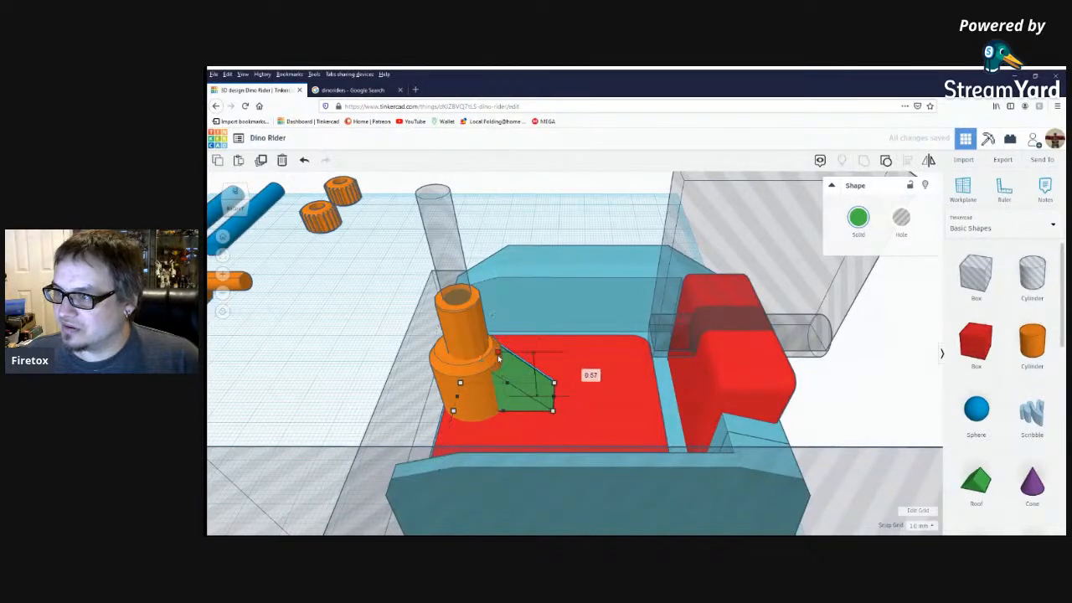
left_click(555, 378)
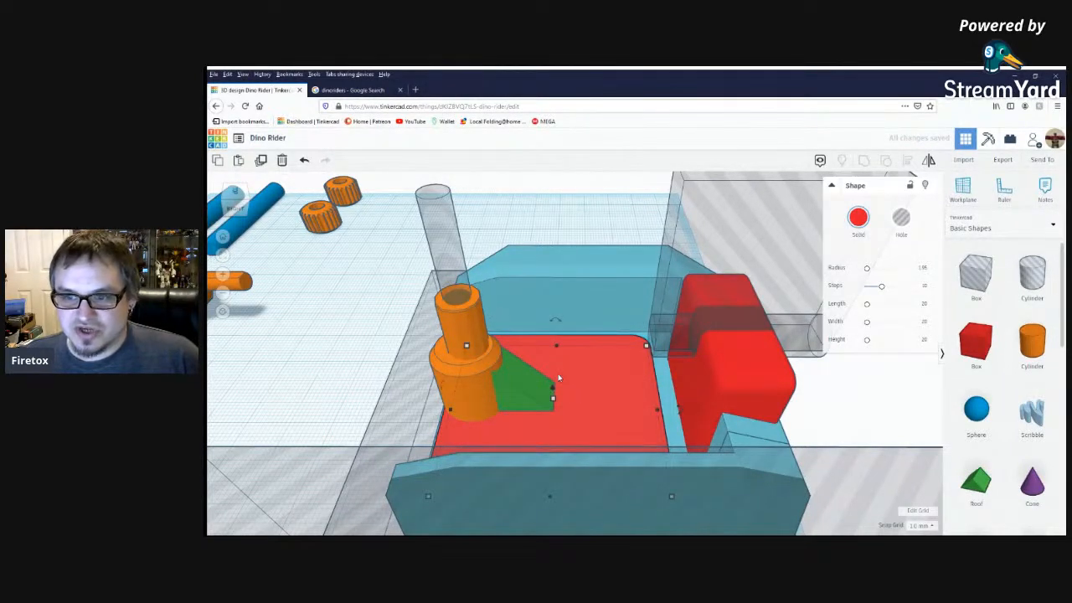
right_click_drag(480, 400, 406, 420)
left_click(547, 121)
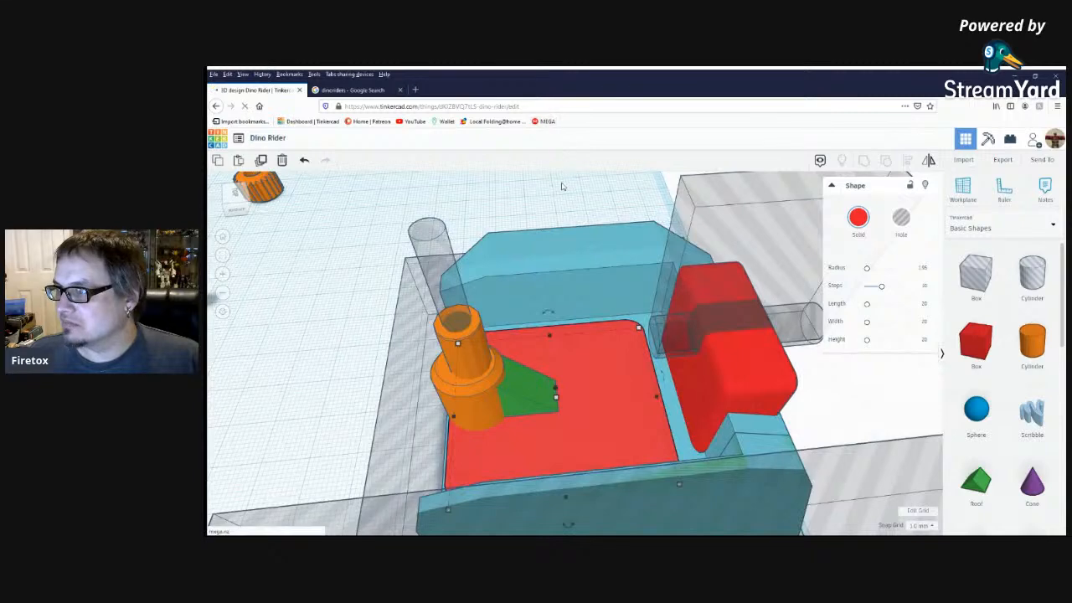
left_click(215, 106)
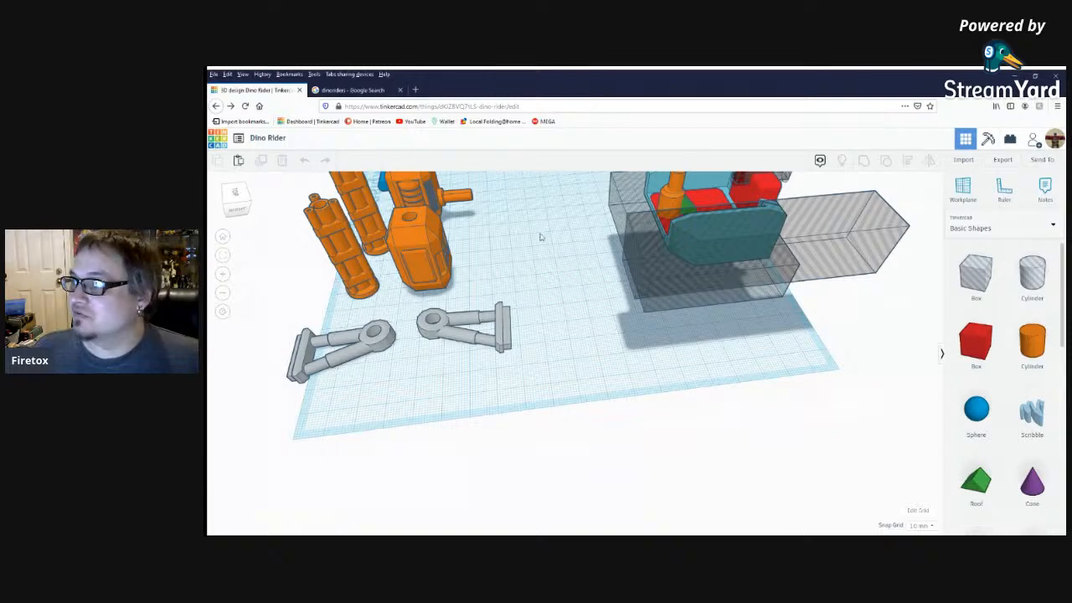
right_click_drag(564, 341, 565, 408)
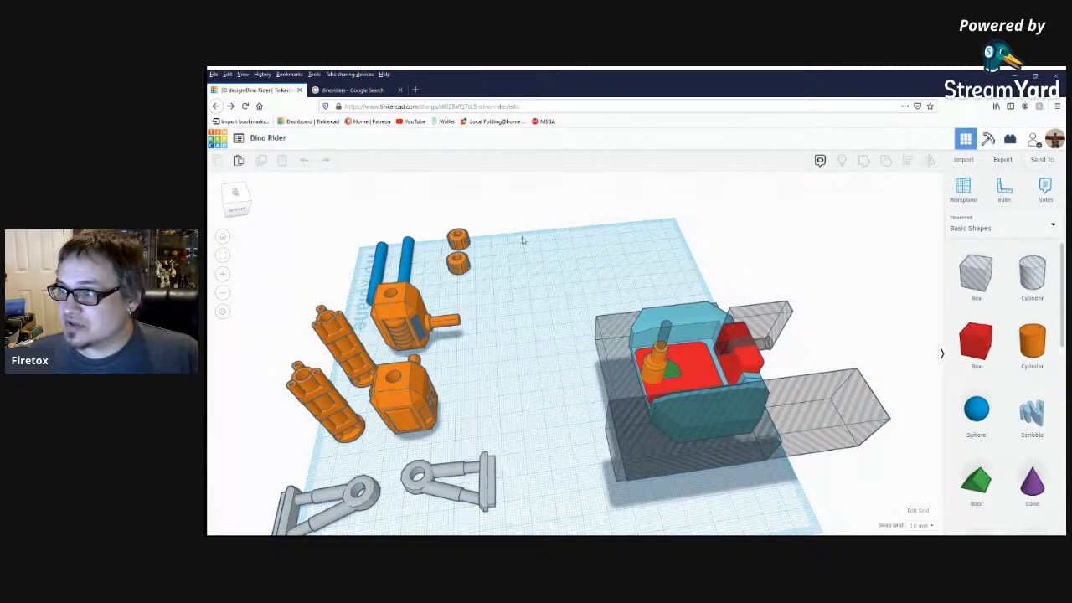
left_click(303, 163)
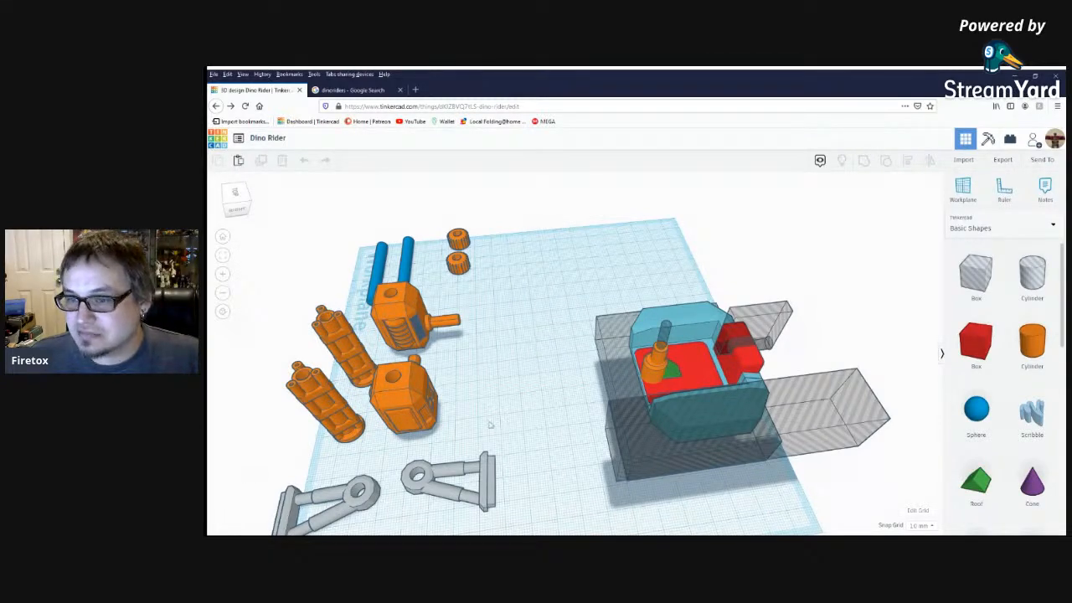
Set the workplane on the green wedge's sloped face and place a solid cylinder on it.
scroll(701, 393, "up", 5)
right_click_drag(812, 394, 817, 417)
middle_click_drag(818, 417, 598, 287)
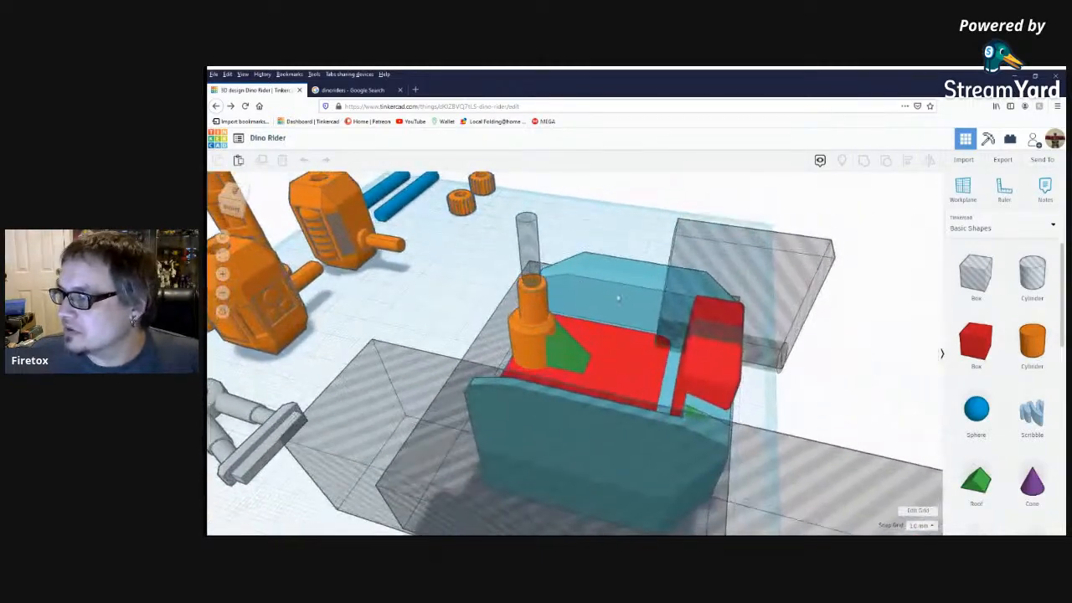
scroll(598, 287, "up", 3)
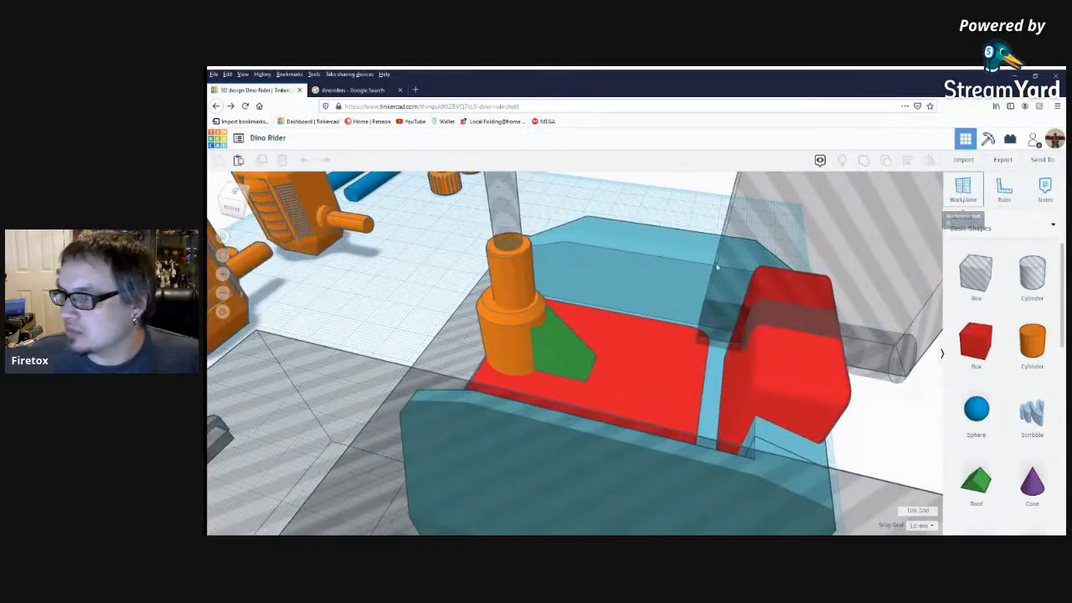
scroll(459, 304, "down", 4)
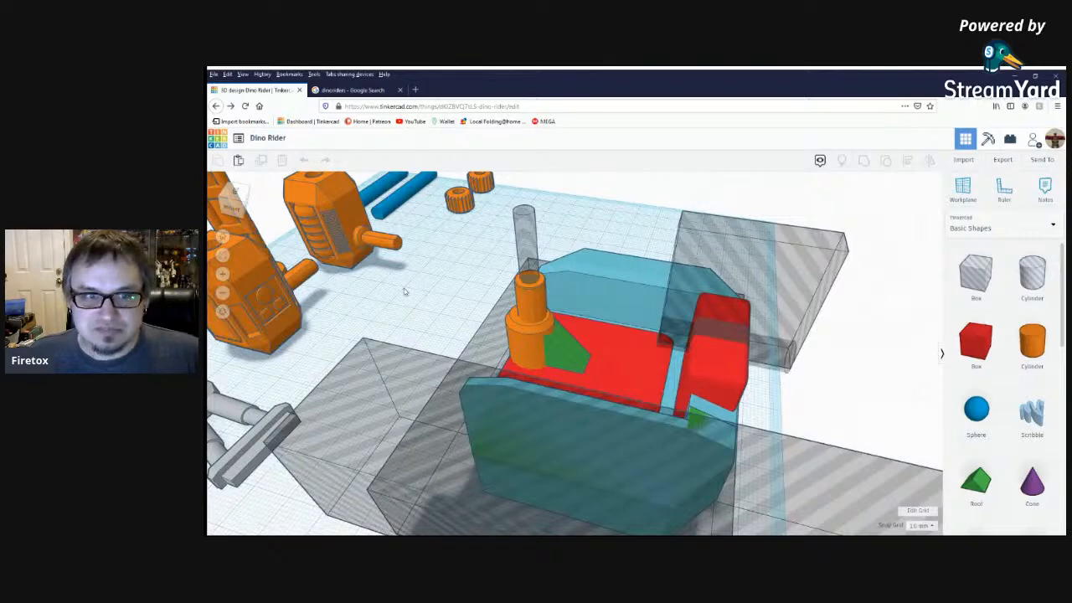
left_click(963, 187)
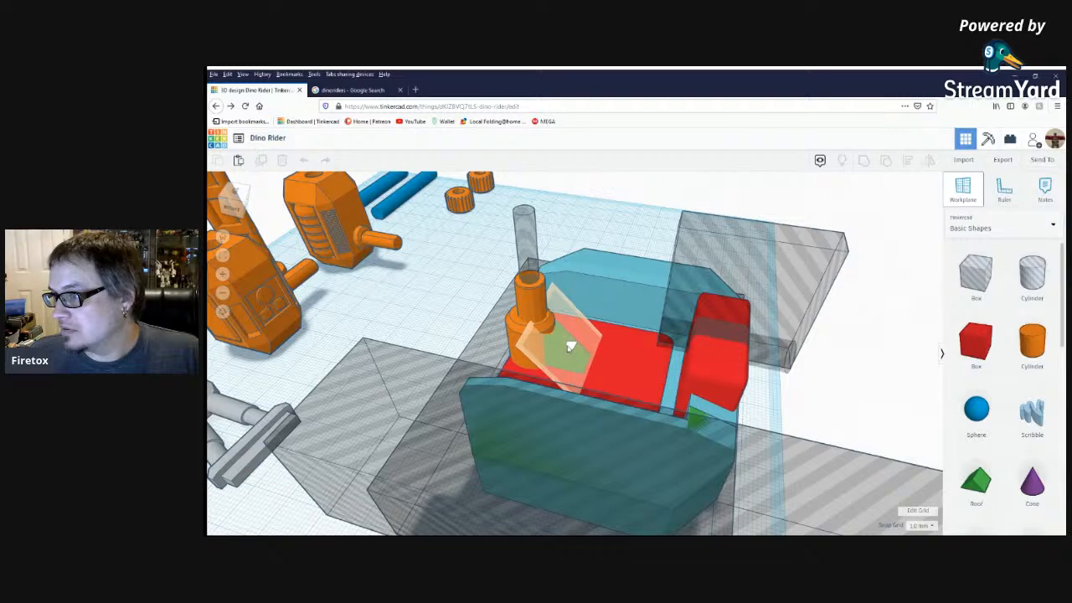
left_click(569, 346)
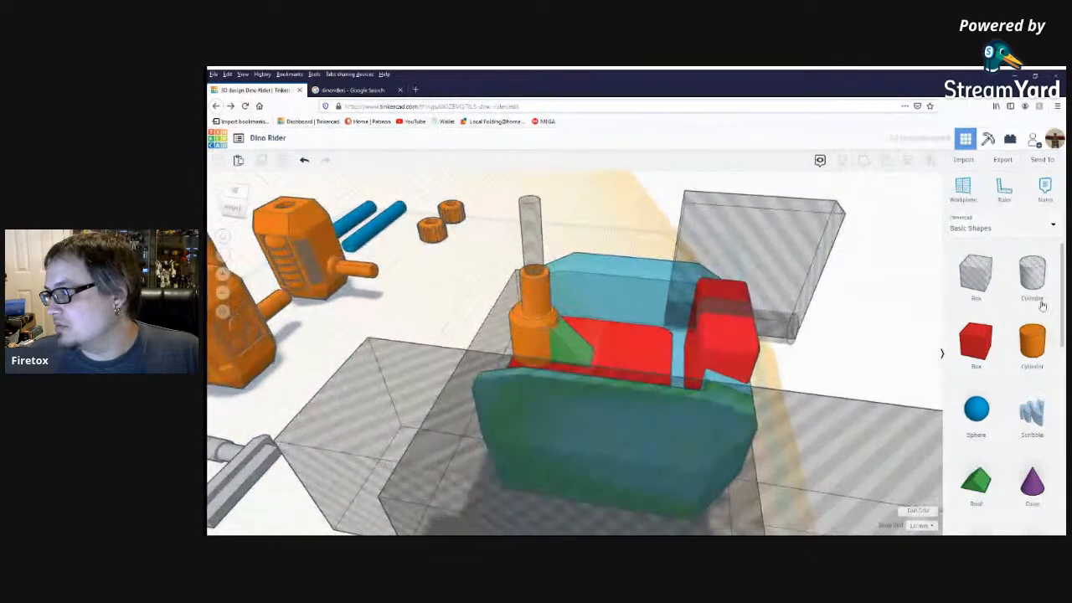
left_click_drag(1033, 343, 573, 331)
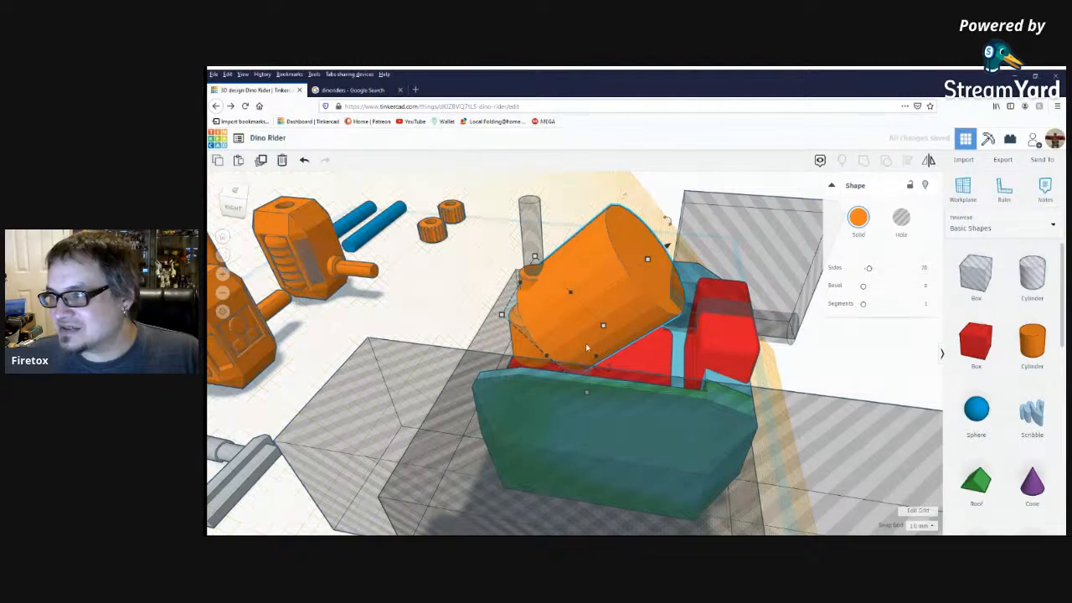
Set the new cylinder's base dimensions to 3 by 3 mm.
mouse_move(501, 314)
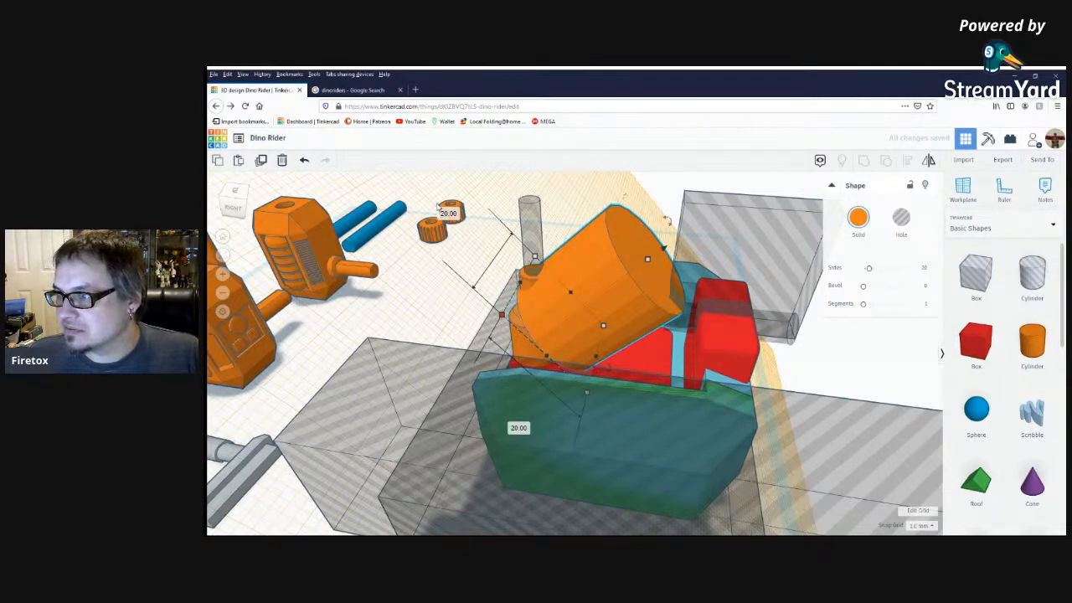
left_click(448, 214)
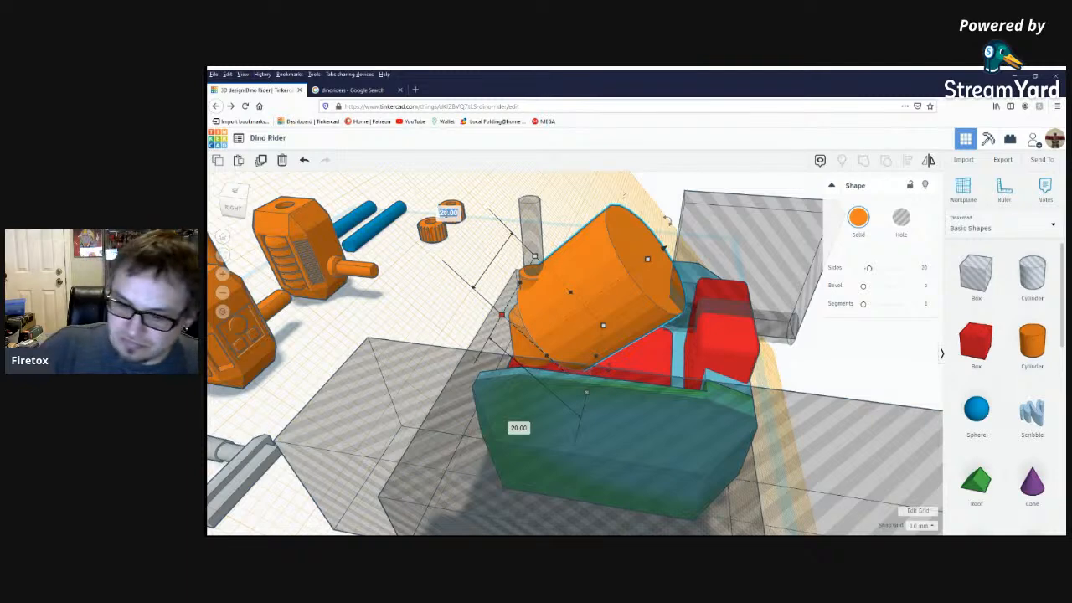
type("3")
key("Return")
left_click(550, 345)
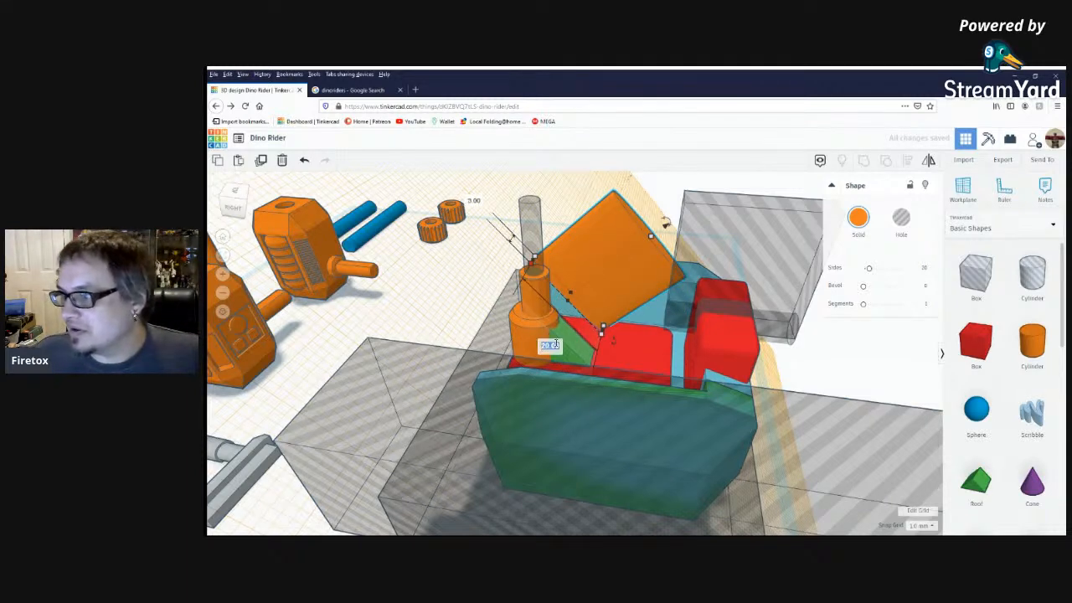
type("3")
key("Return")
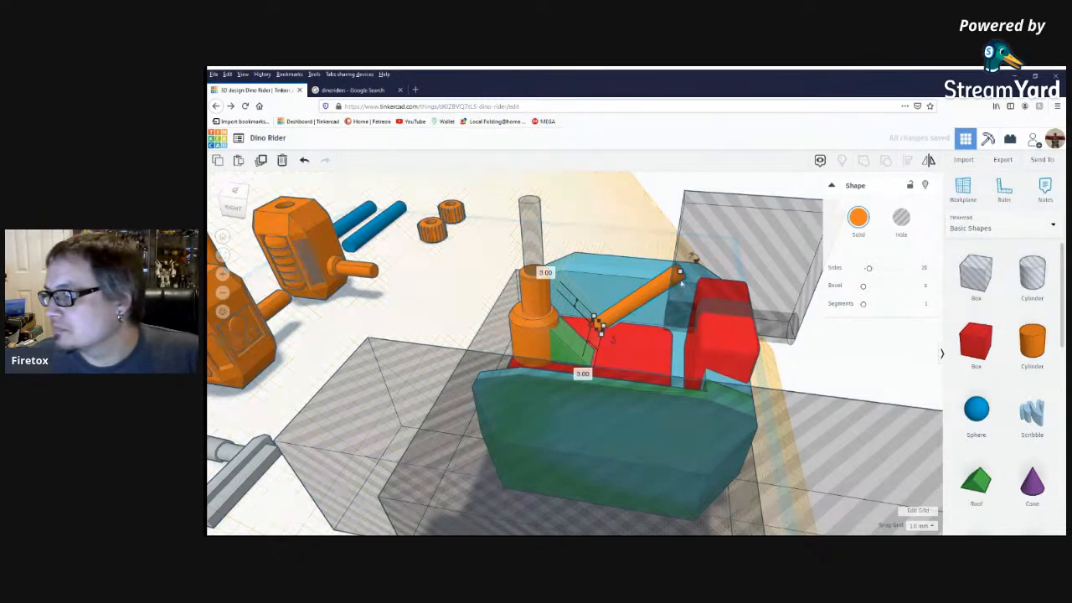
Shorten the thin cylinder to a stub and move it onto the green wedge's sloped face.
left_click_drag(680, 273, 624, 303)
right_click_drag(614, 335, 586, 359)
left_click_drag(605, 327, 561, 338)
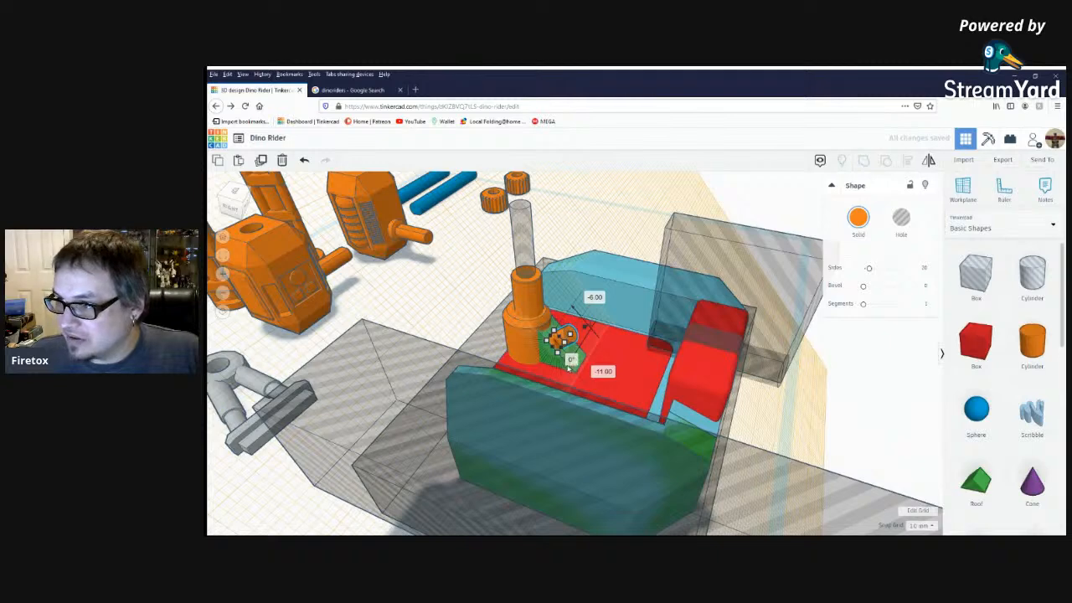
Align the small orange cylinder with the green wedge so that it is centred across the sloped face.
left_click(582, 359, "shift")
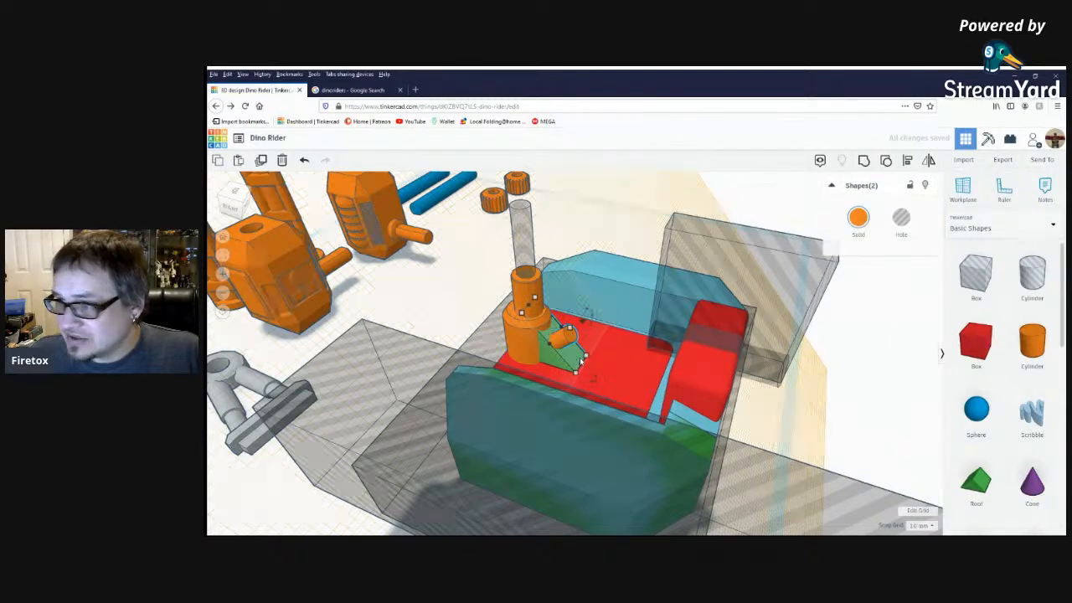
left_click(907, 160)
right_click_drag(578, 361, 580, 385)
left_click(510, 282)
right_click_drag(568, 384, 559, 366)
left_click(679, 230)
Give the small cylinder 12 sides and a bevel, and shorten it to 2 mm to form a button.
right_click_drag(679, 230, 767, 243)
scroll(599, 311, "up", 4)
left_click(597, 310)
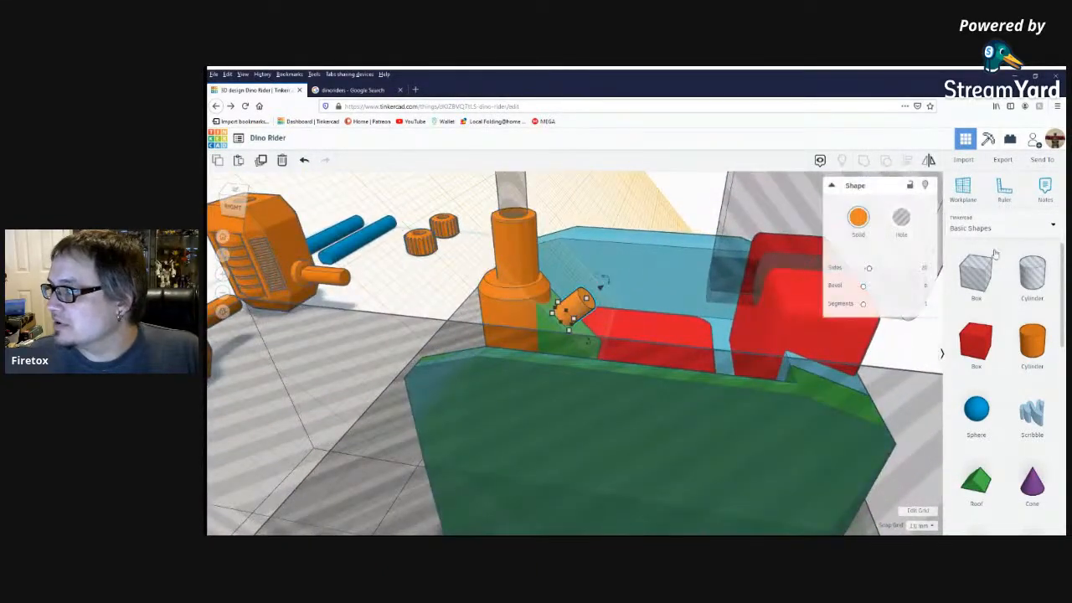
left_click_drag(867, 271, 894, 286)
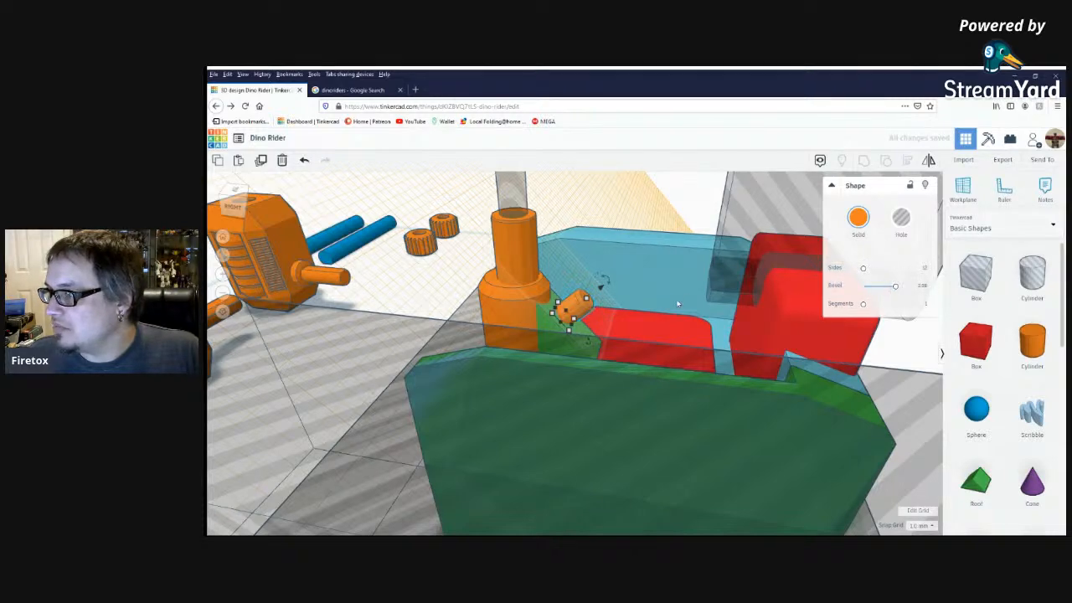
left_click_drag(581, 305, 574, 308)
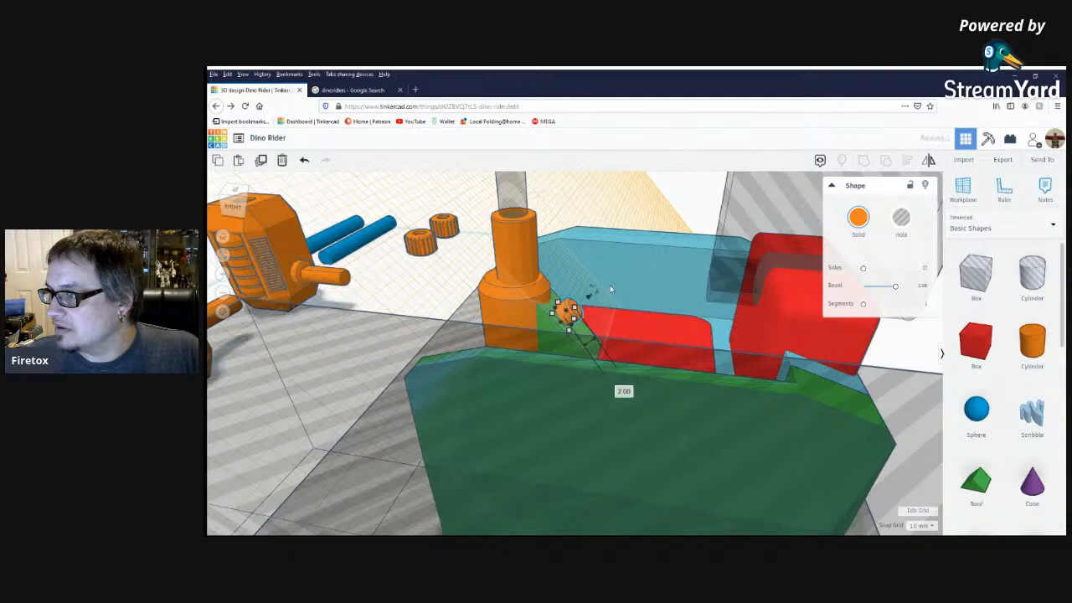
right_click_drag(608, 289, 584, 289)
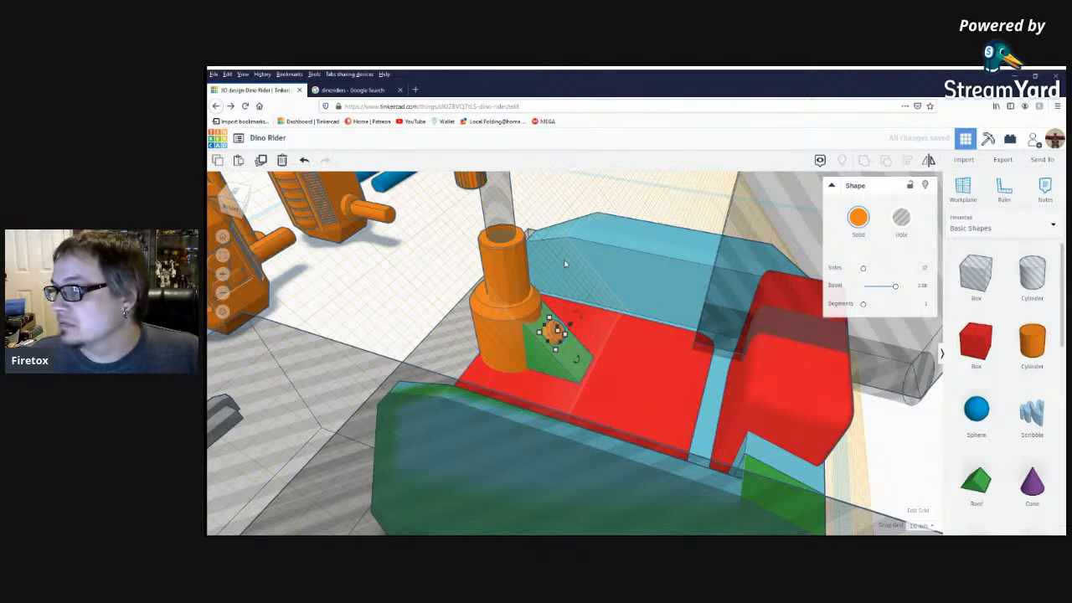
Duplicate the button three grid steps down the wedge's slope and return the workplane to the base grid.
left_click(260, 162)
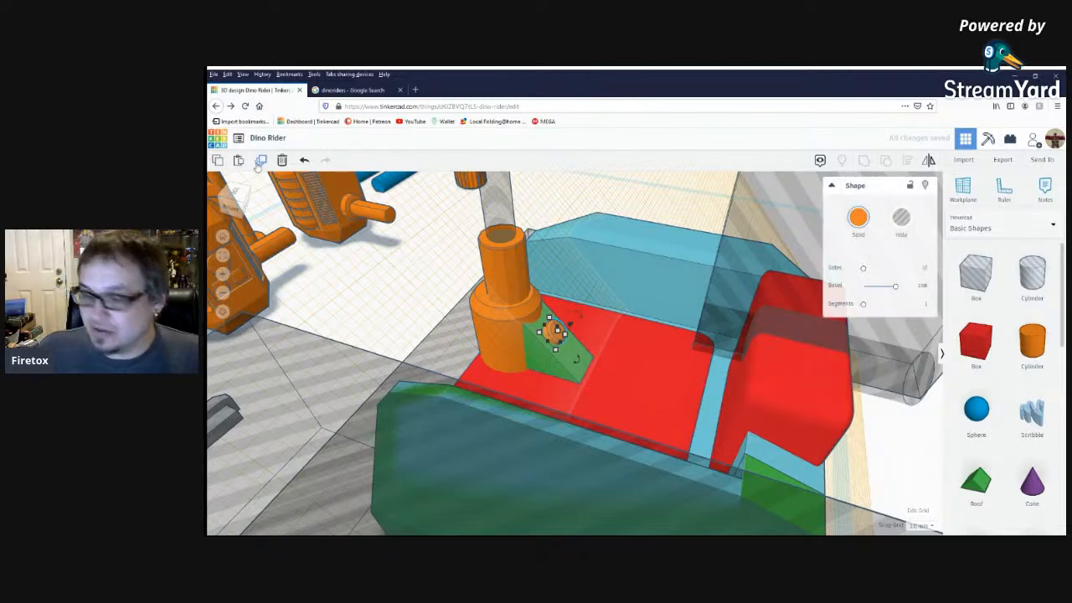
key("Right")
key("Right")
key("Right")
key("Right")
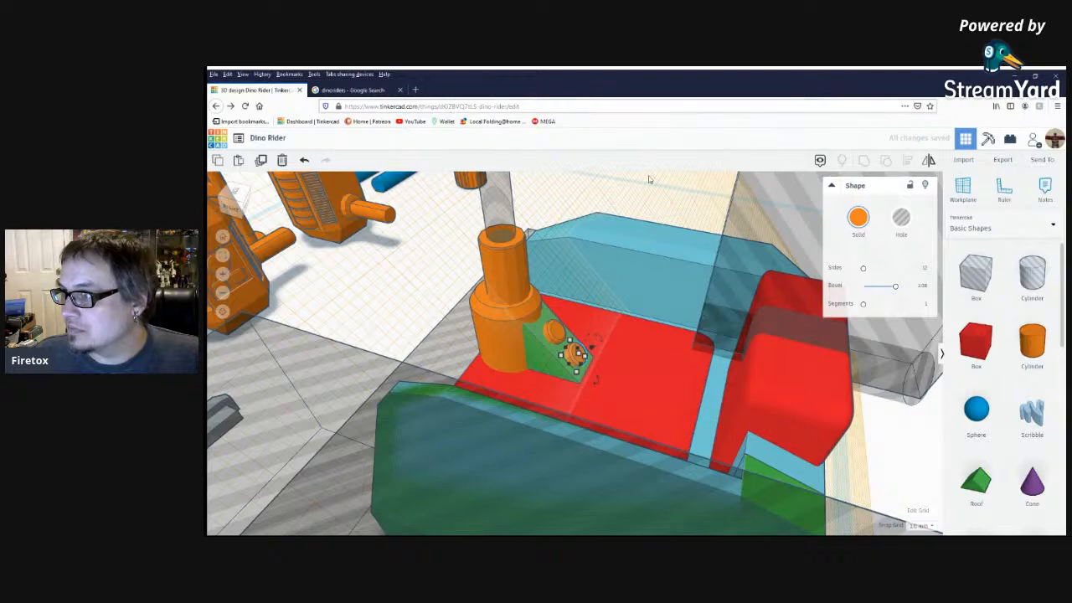
left_click(968, 192)
left_click(673, 199)
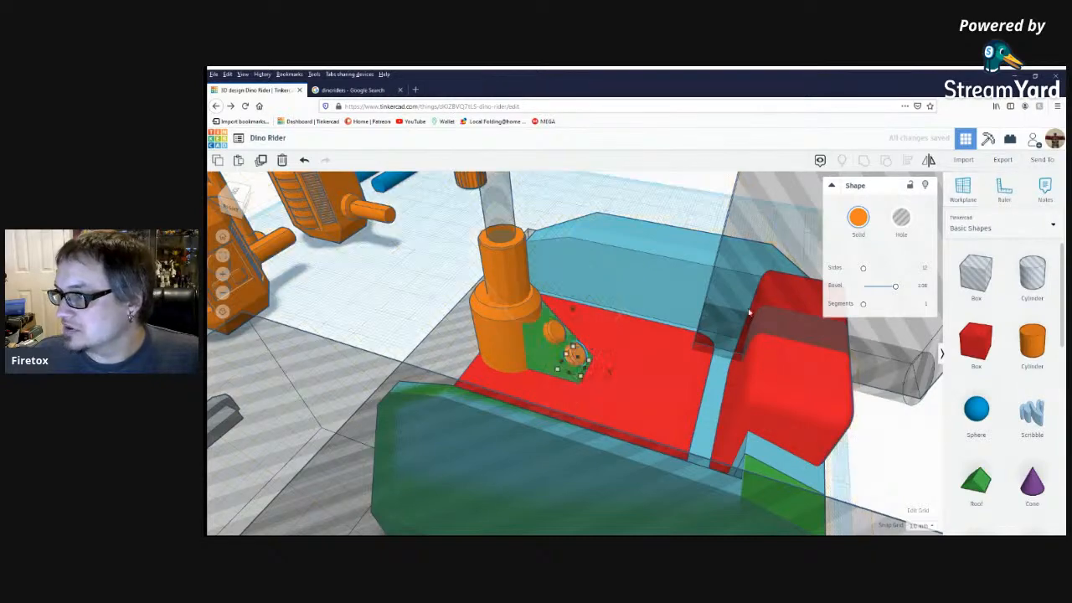
Examine the two buttons on the green wedge and the cockpit around the orange post from several angles.
right_click_drag(679, 289, 627, 335)
scroll(627, 335, "down", 3)
left_click(585, 194)
right_click_drag(604, 216, 622, 270)
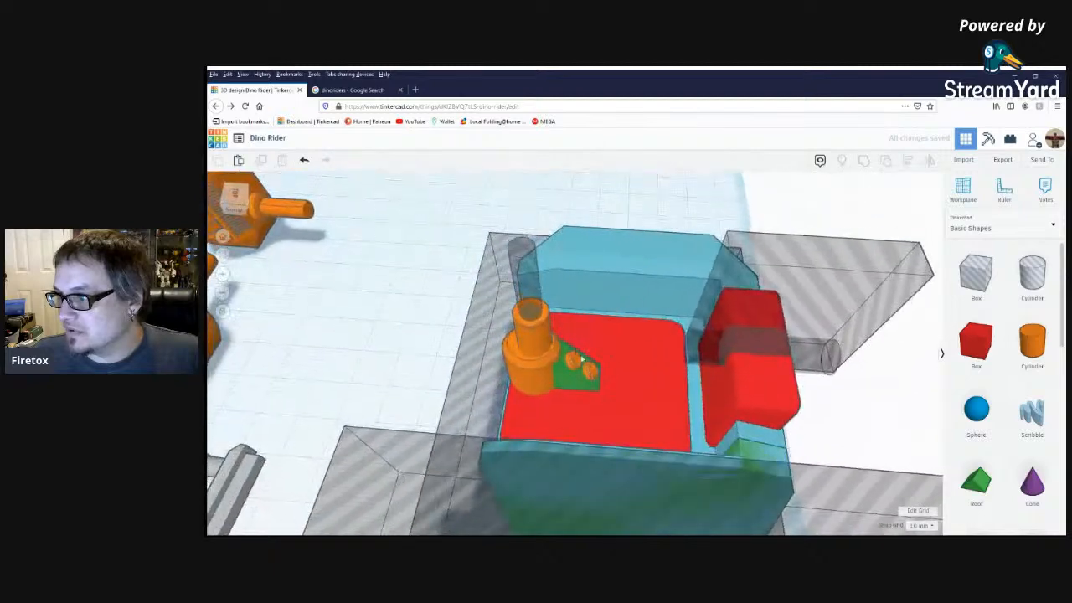
right_click_drag(587, 373, 596, 356)
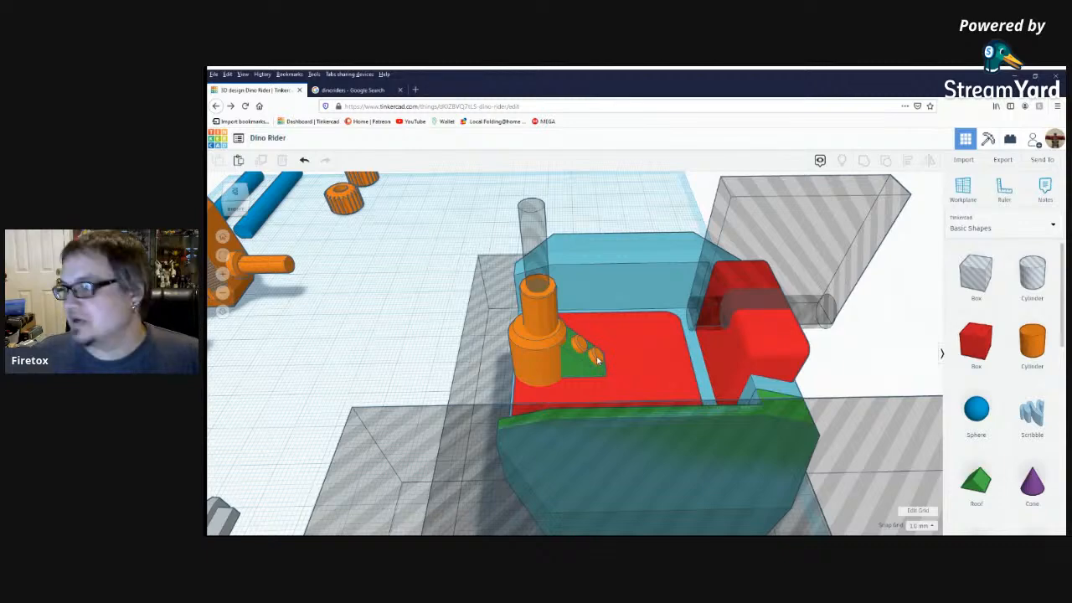
scroll(586, 380, "down", 4)
right_click_drag(593, 371, 633, 358)
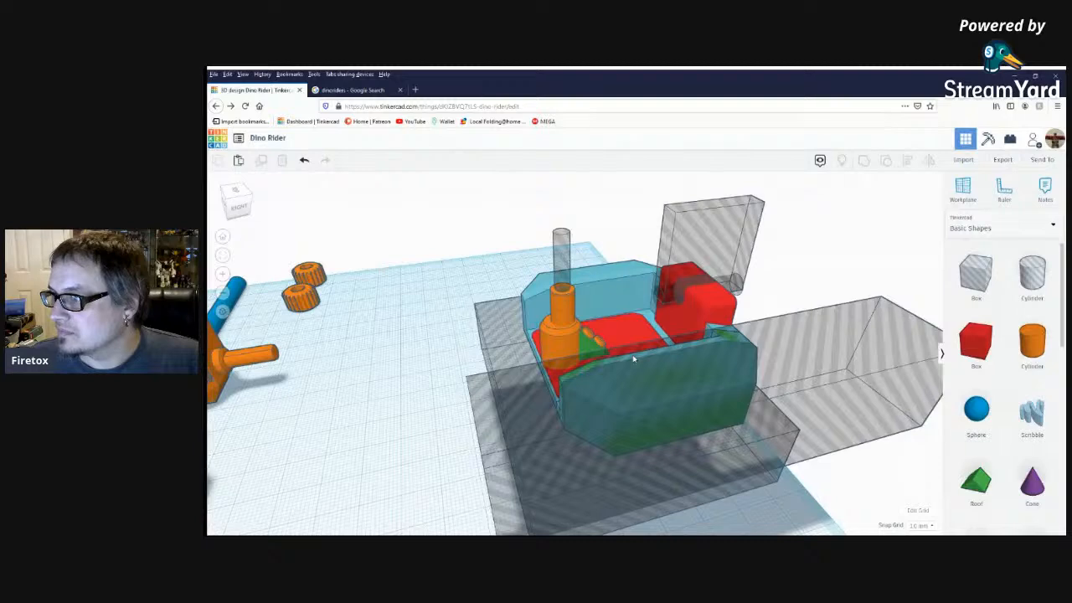
right_click_drag(769, 350, 755, 350)
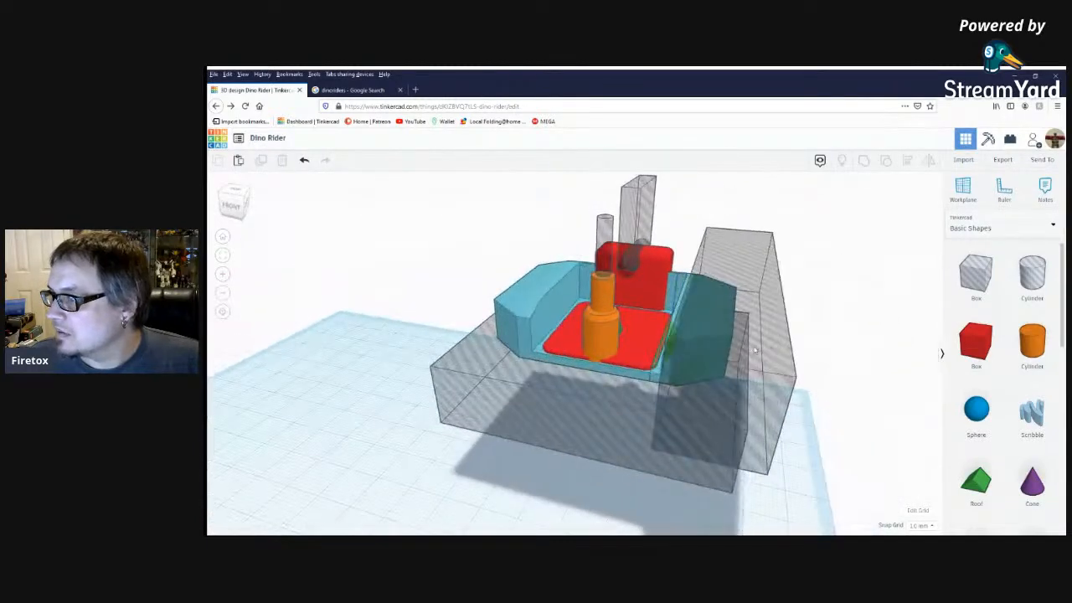
Add a solid box raised 36 mm to the orange post and reduce its width to 2 mm.
left_click_drag(978, 345, 598, 481)
left_click_drag(602, 389, 624, 245)
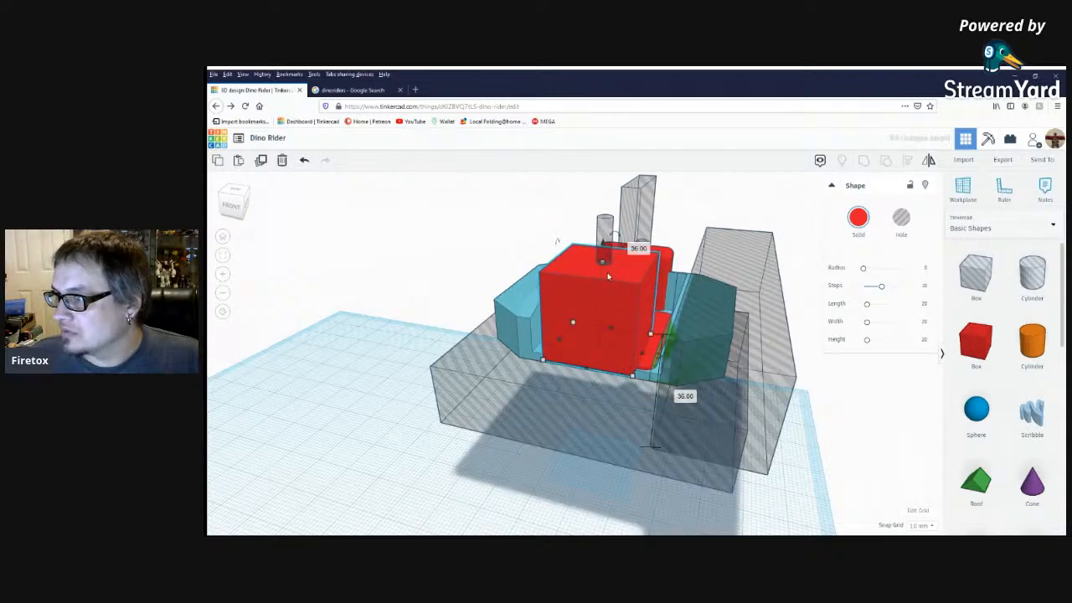
left_click_drag(570, 331, 612, 341)
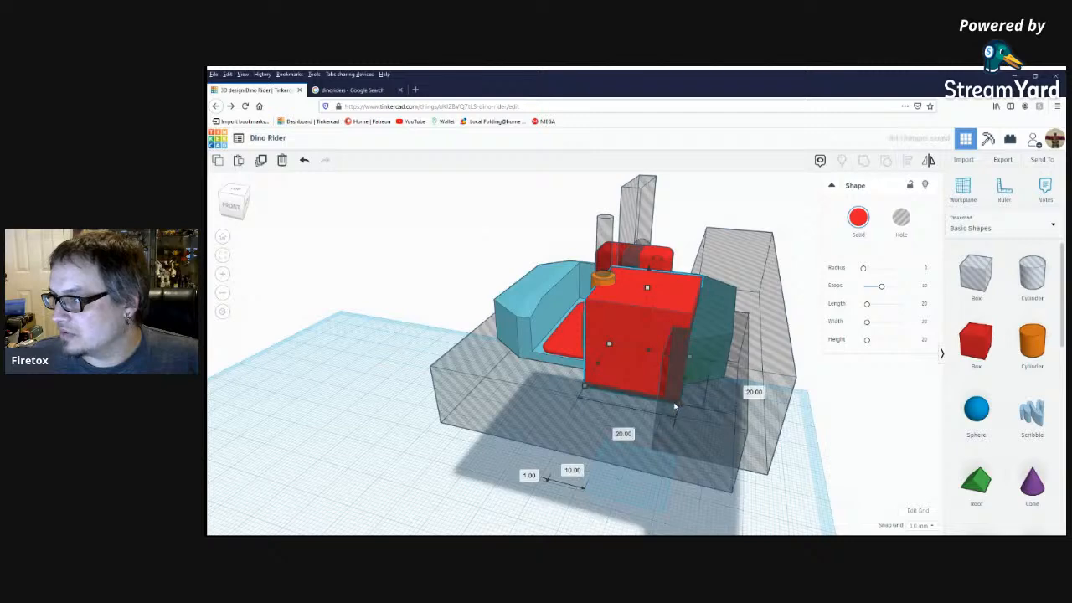
left_click(613, 432)
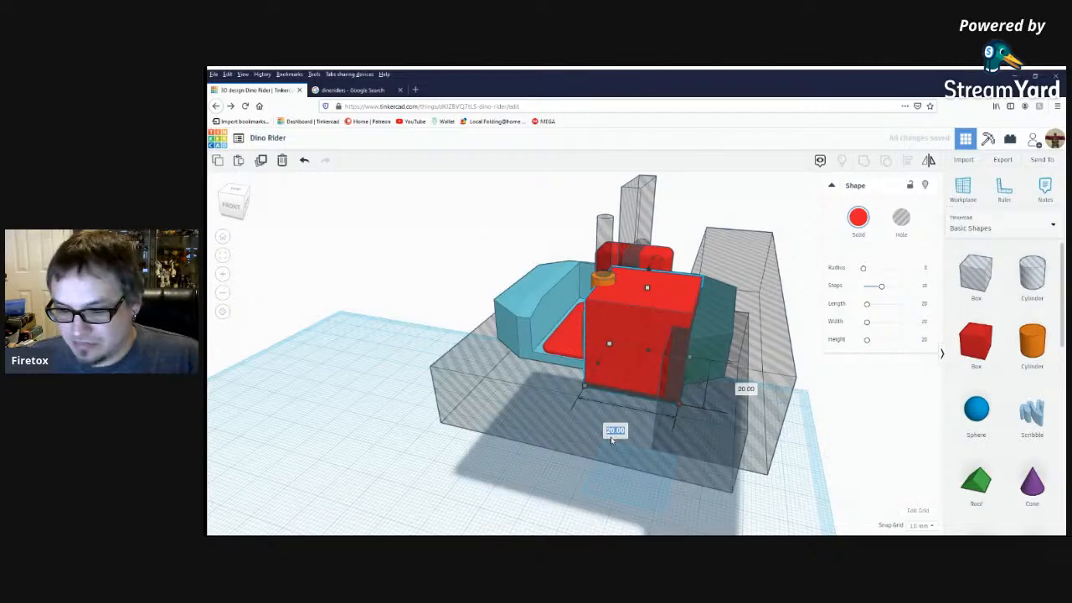
type("2")
key("Return")
Align the thin red plate with the upright orange post and shorten the plate to 14 mm.
right_click_drag(628, 405, 585, 342)
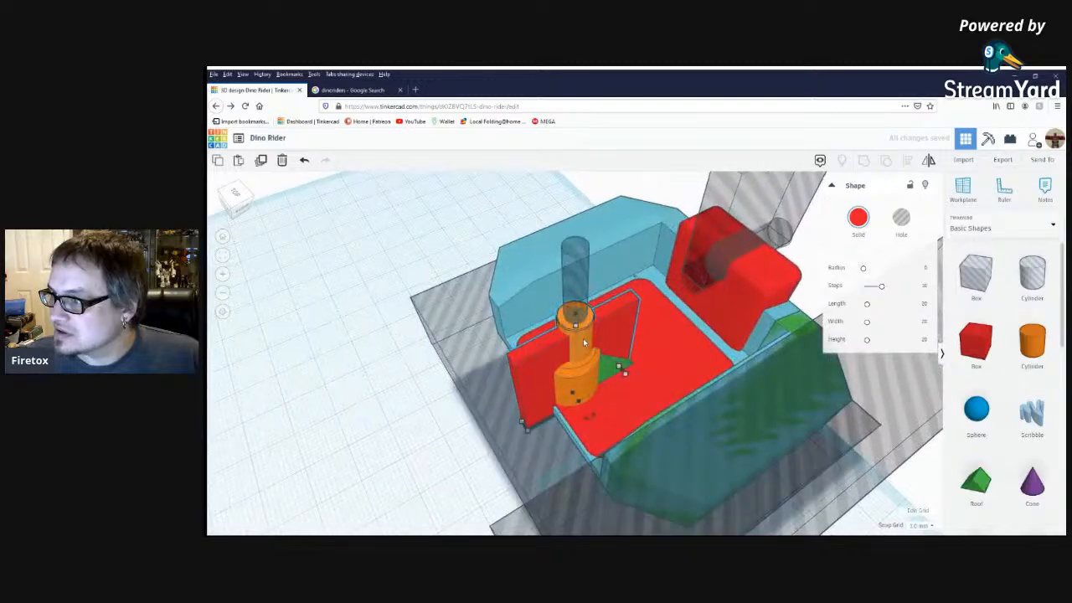
left_click(585, 342, "shift")
left_click(581, 348)
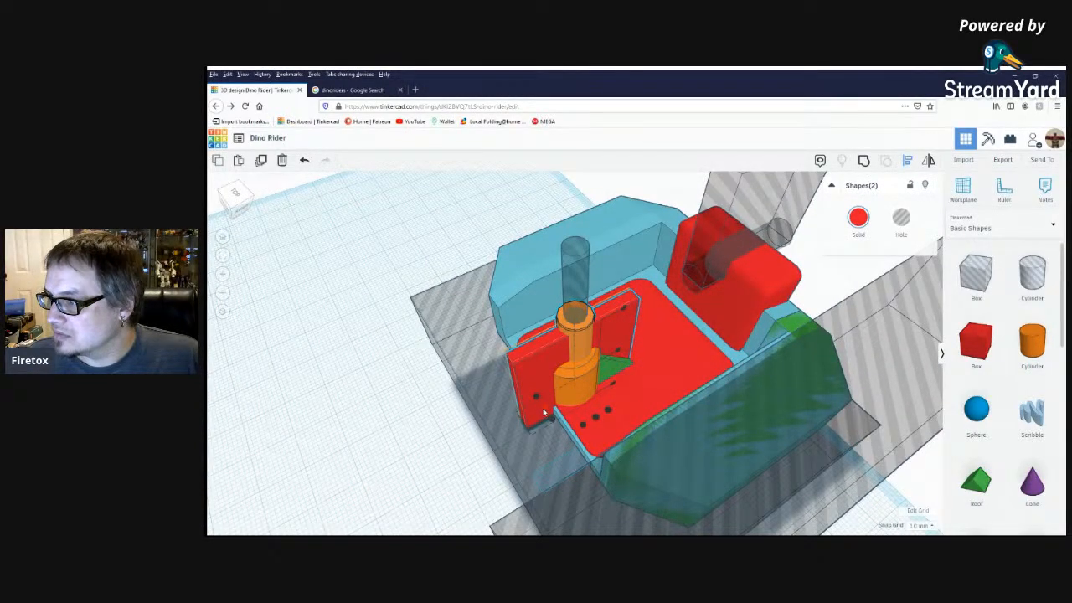
right_click_drag(543, 412, 545, 390)
left_click(544, 391)
left_click(525, 389)
left_click_drag(502, 410, 536, 395)
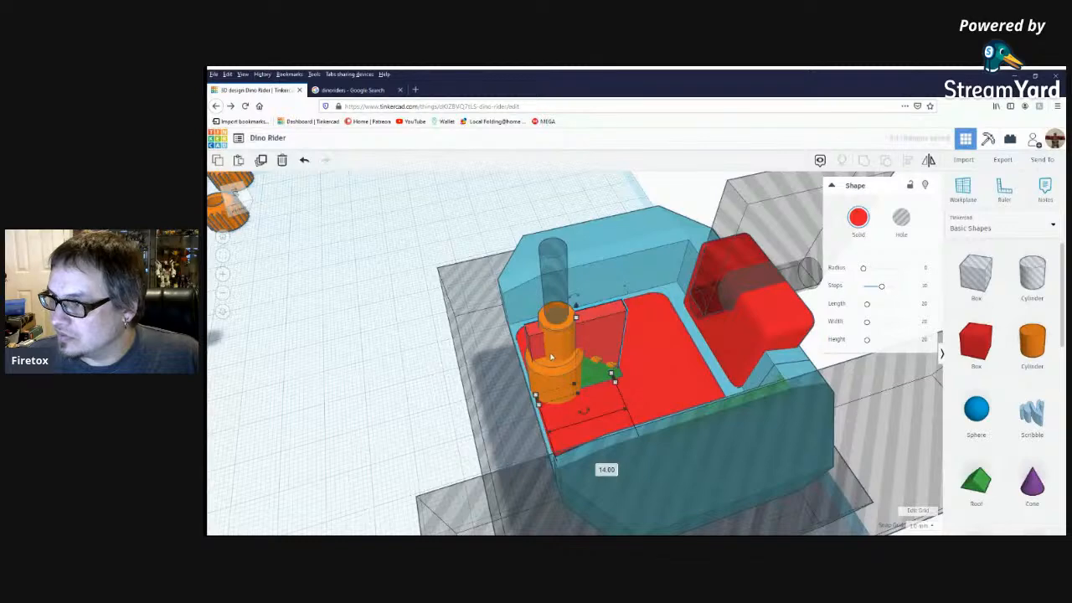
Align the outer edge of the thin red plate with that of the wide orange collar.
left_click(551, 357, "shift")
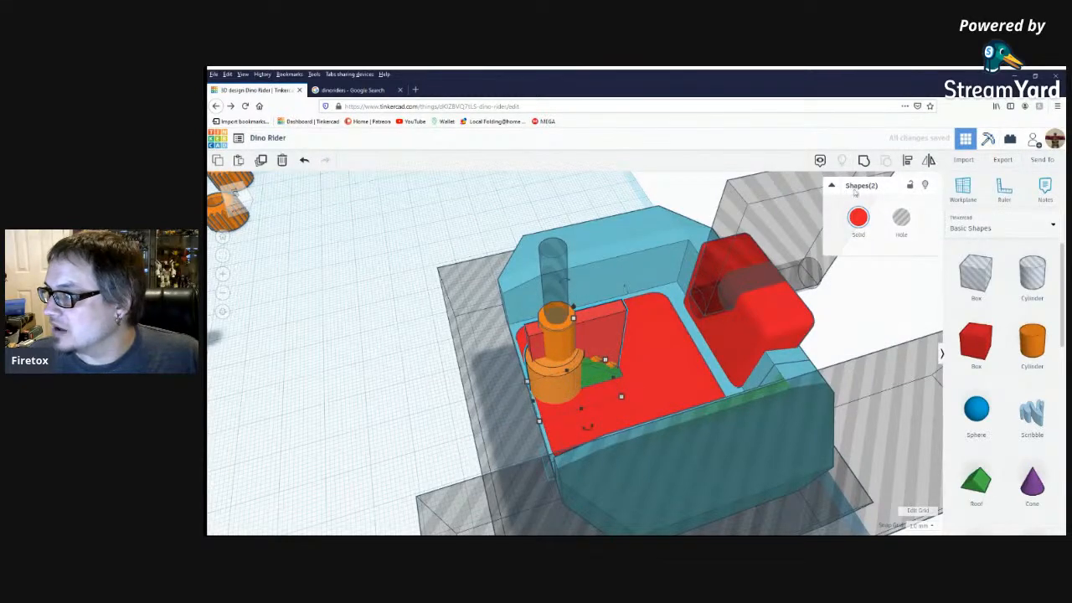
left_click(907, 160)
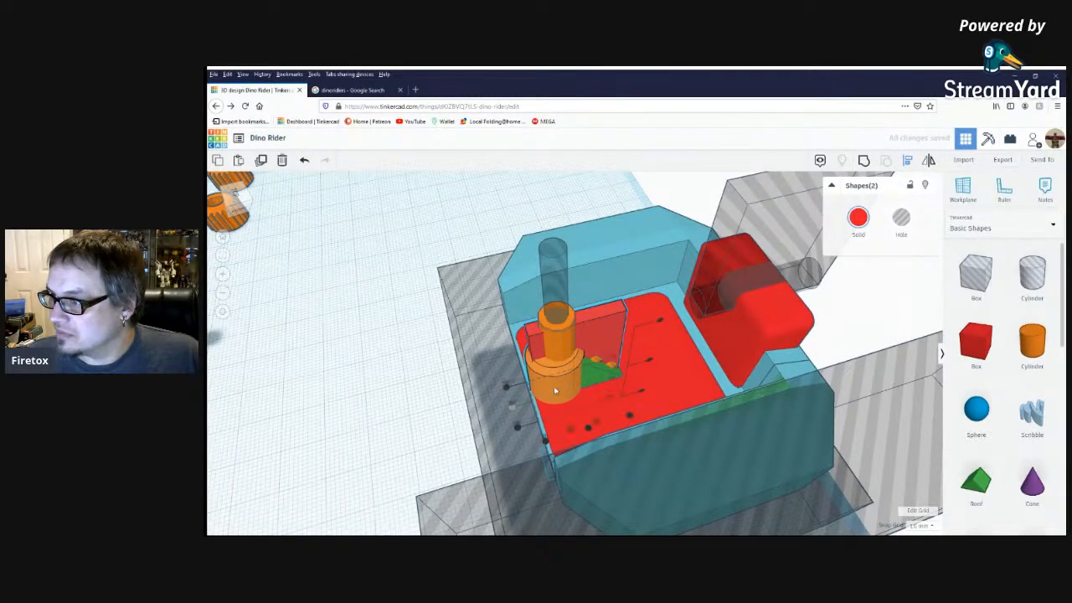
left_click(544, 439)
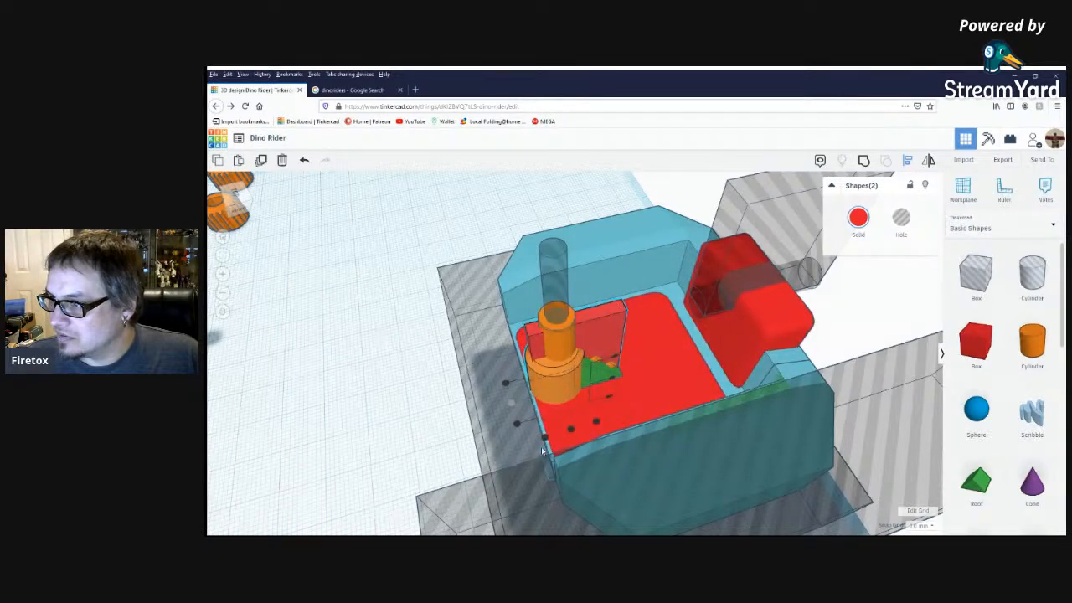
left_click(544, 441)
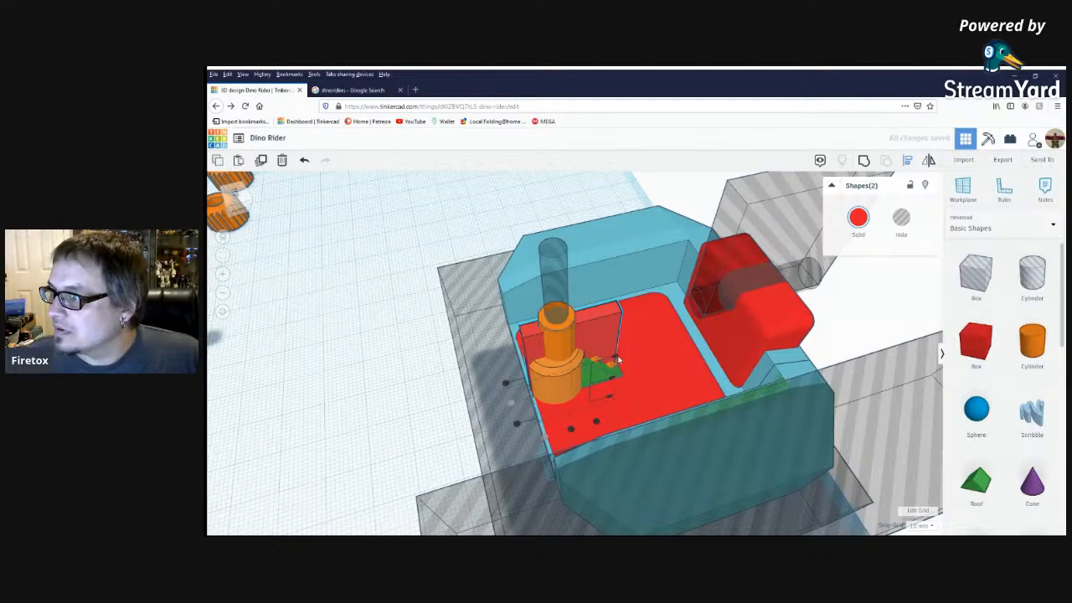
right_click_drag(511, 407, 604, 410)
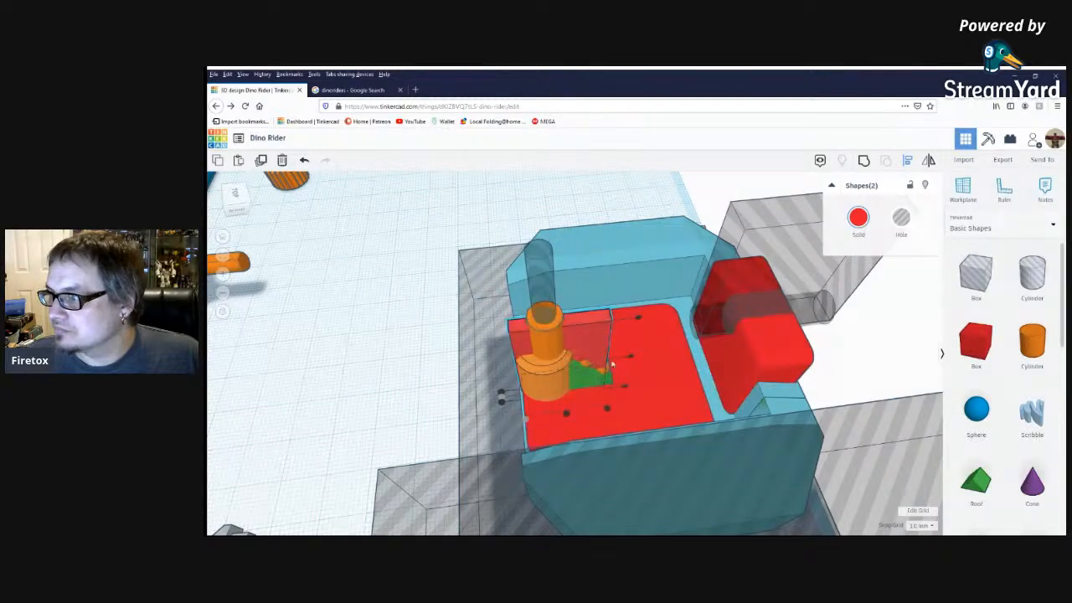
key("Escape")
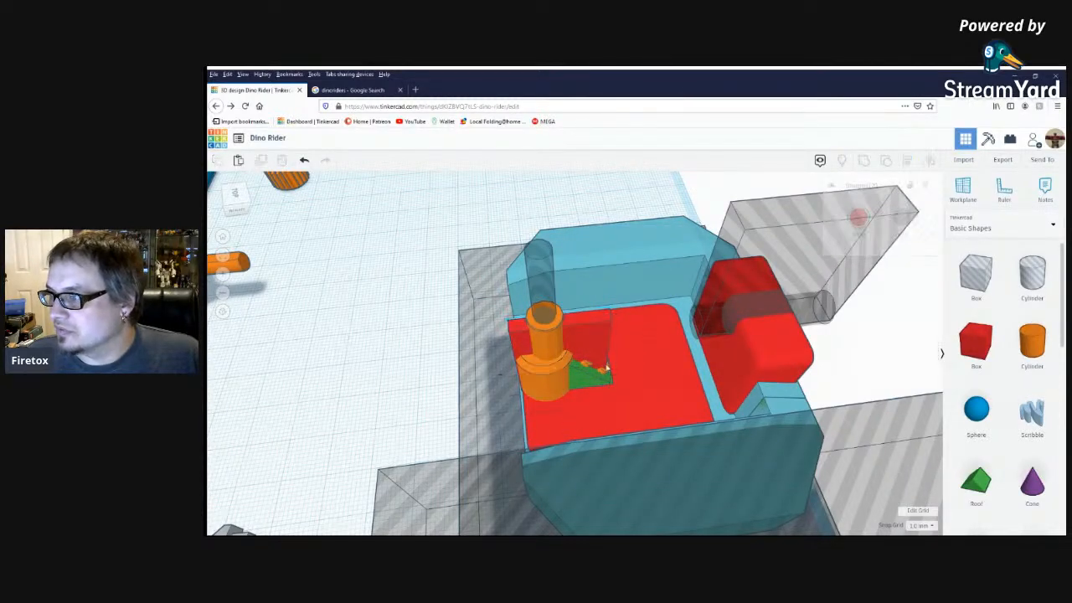
Shorten the thin red plate beside the orange post to 5.75 mm.
left_click(586, 347)
left_click_drag(604, 388, 556, 391)
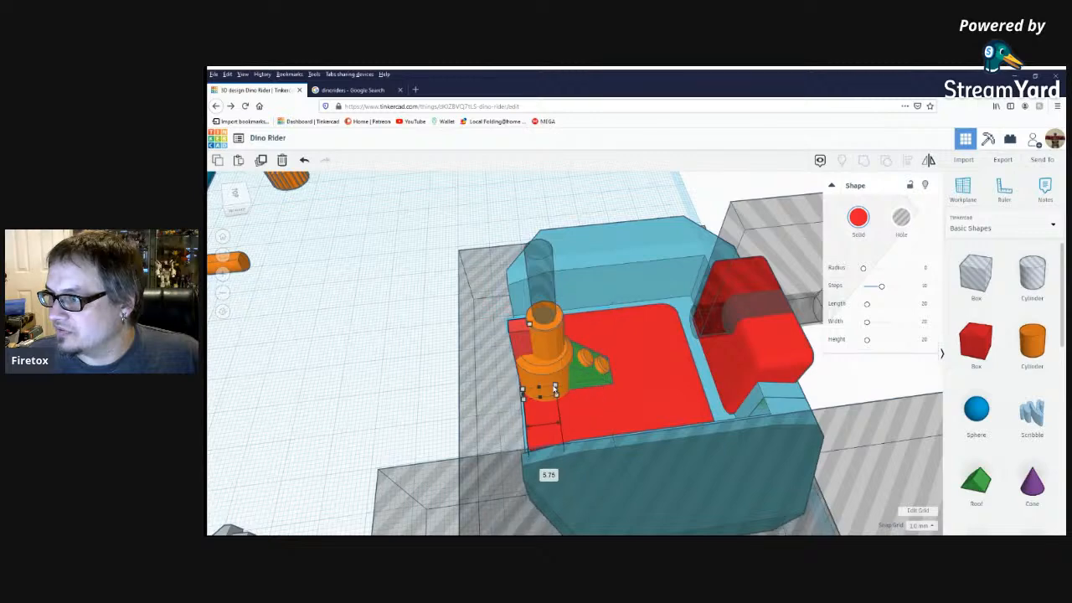
right_click_drag(489, 408, 534, 313)
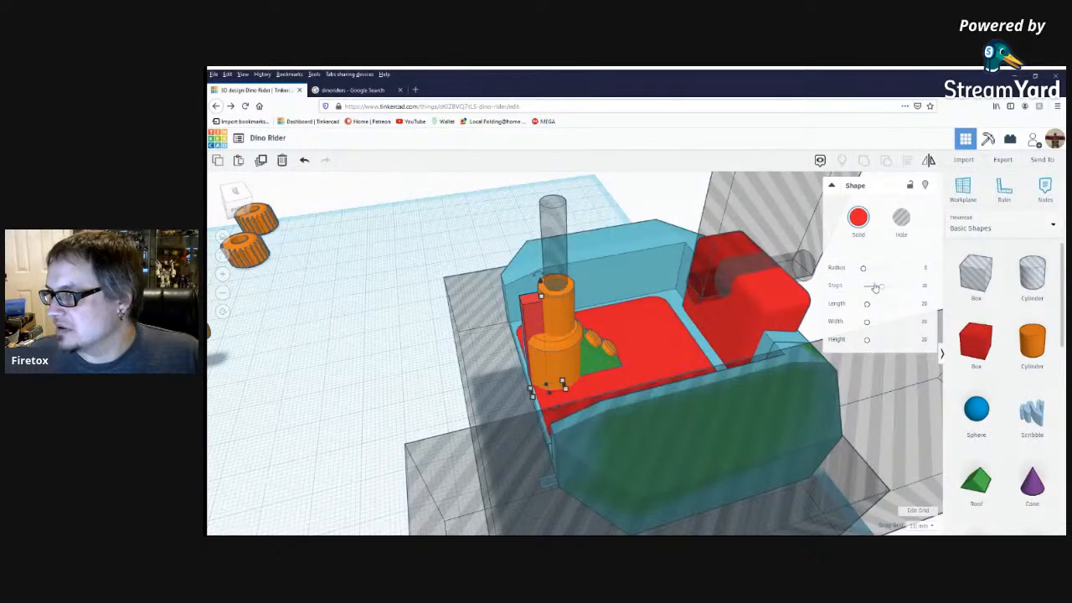
Bevel the corners of the thin red plate by adding a small radius and reducing its steps to 1.
left_click_drag(863, 272, 876, 270)
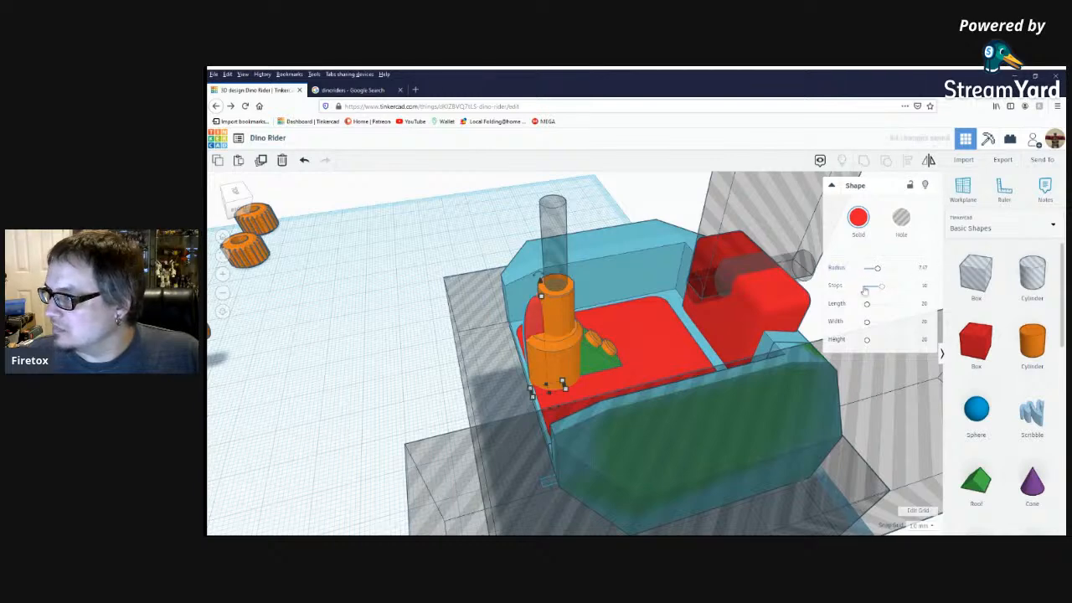
right_click_drag(513, 294, 563, 336)
scroll(563, 336, "up", 3)
scroll(564, 336, "up", 2)
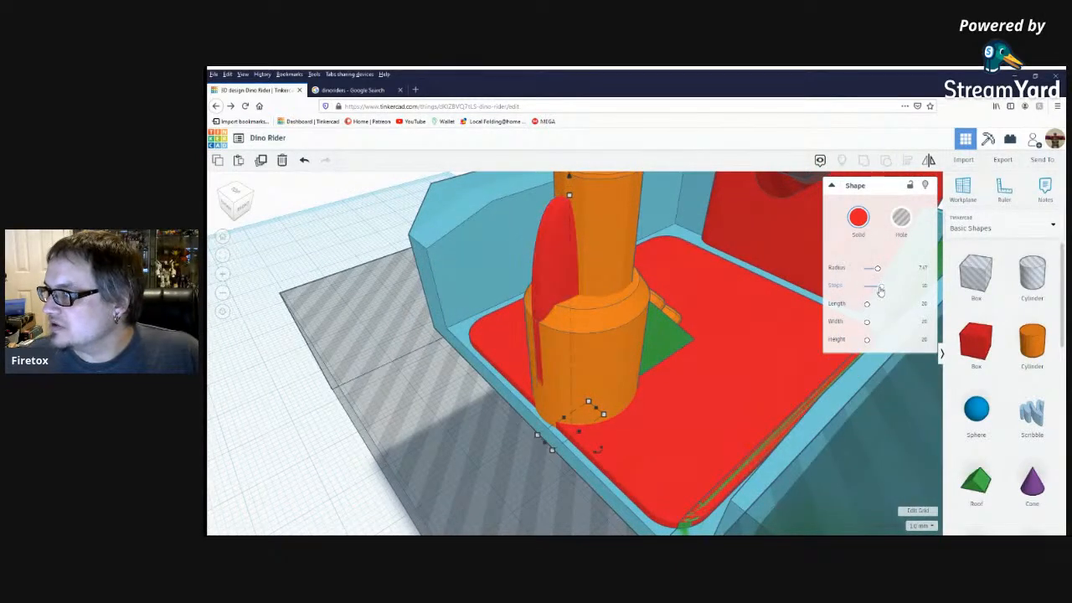
mouse_move(869, 293)
left_mouse_down()
mouse_move(854, 297)
mouse_move(863, 295)
left_mouse_up()
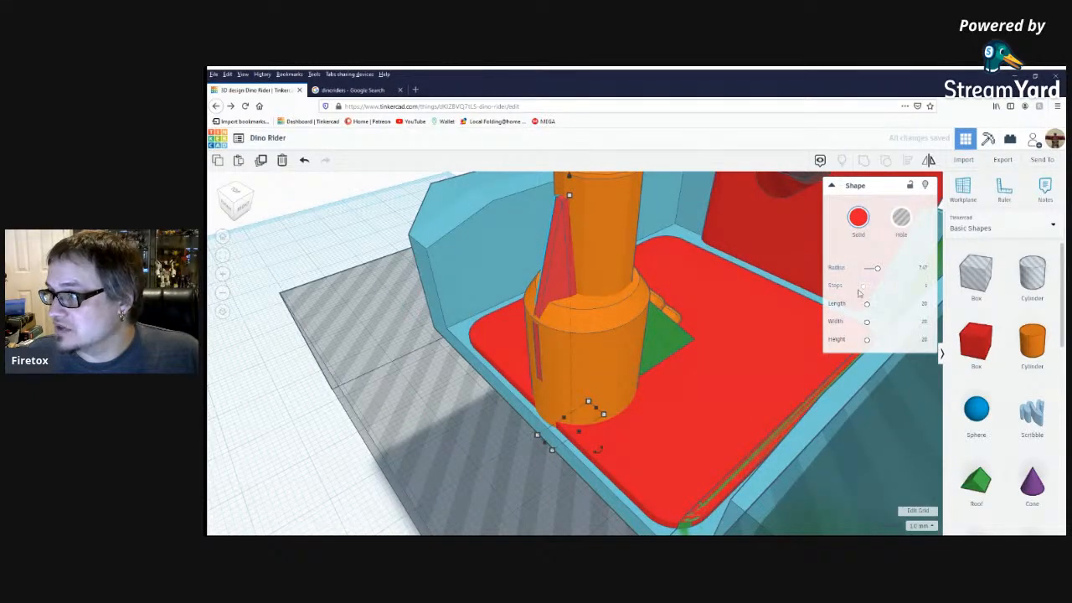
left_click_drag(876, 275, 868, 275)
right_click_drag(598, 374, 566, 392)
right_click_drag(593, 322, 523, 300)
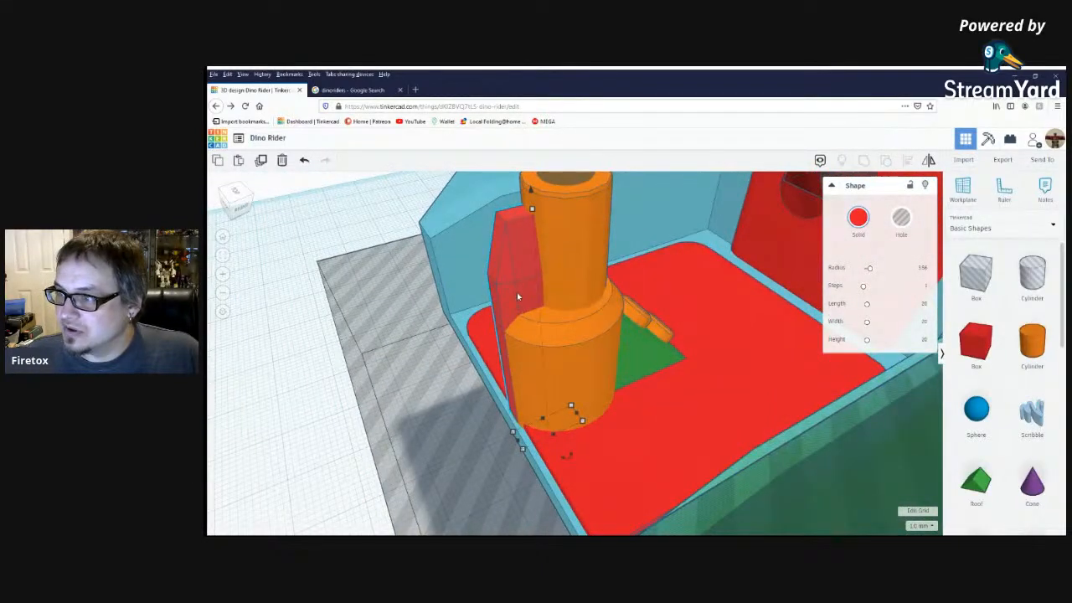
right_click_drag(628, 340, 604, 362)
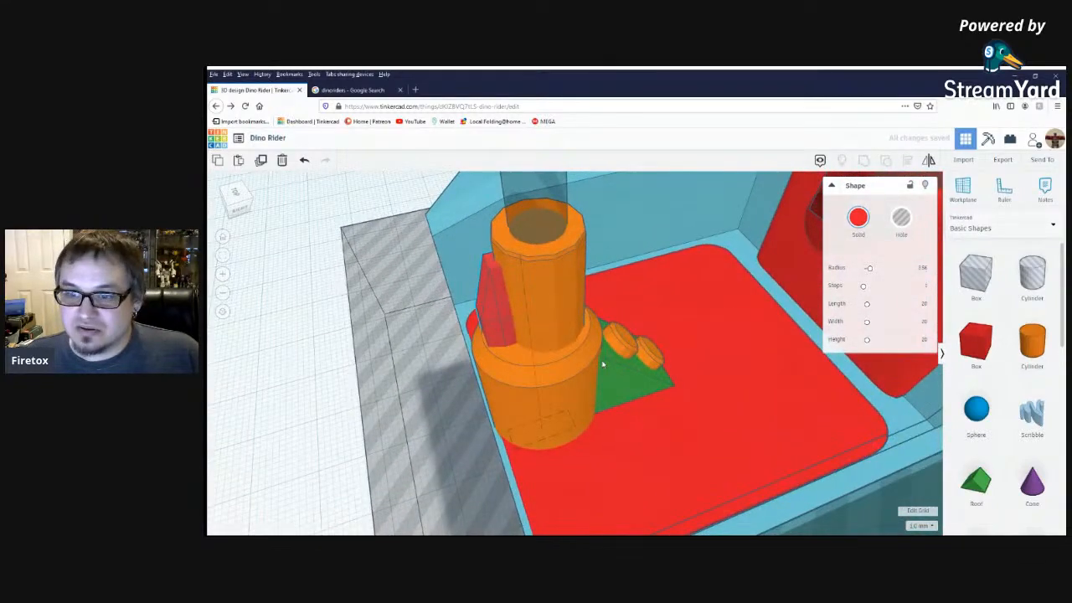
Examine the cockpit body, its side walls and the hole shapes around it from the front, above and underneath.
scroll(602, 364, "down", 10)
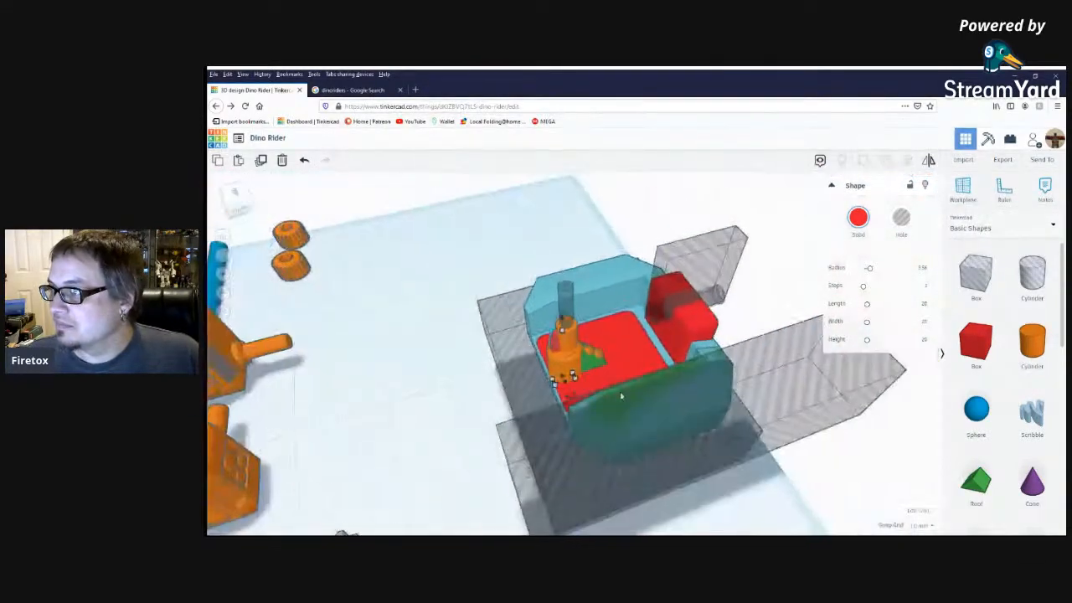
scroll(617, 397, "up", 5)
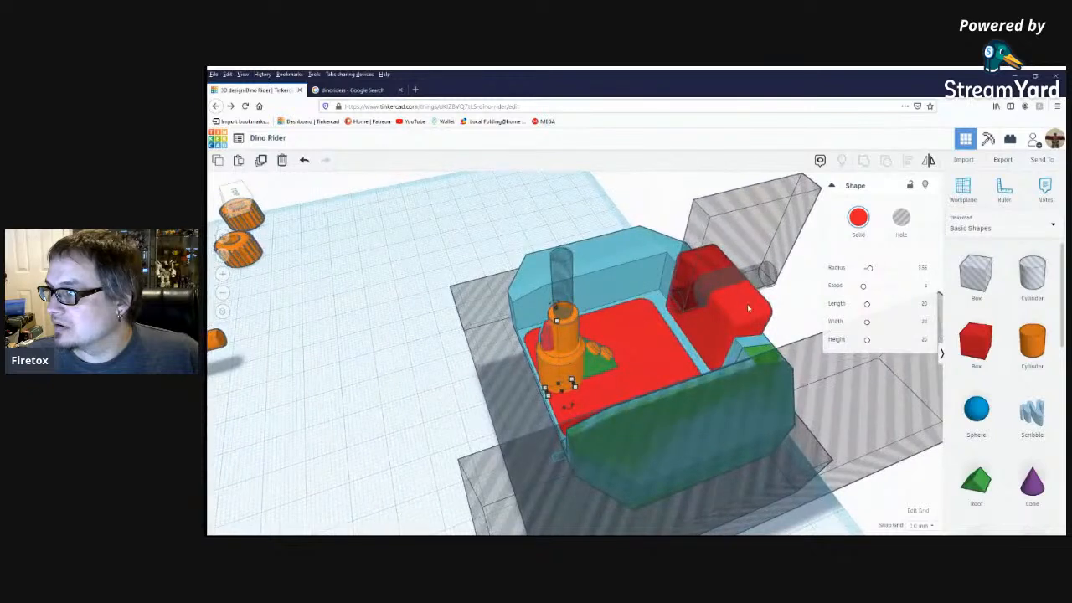
left_click(773, 299)
left_click(792, 256)
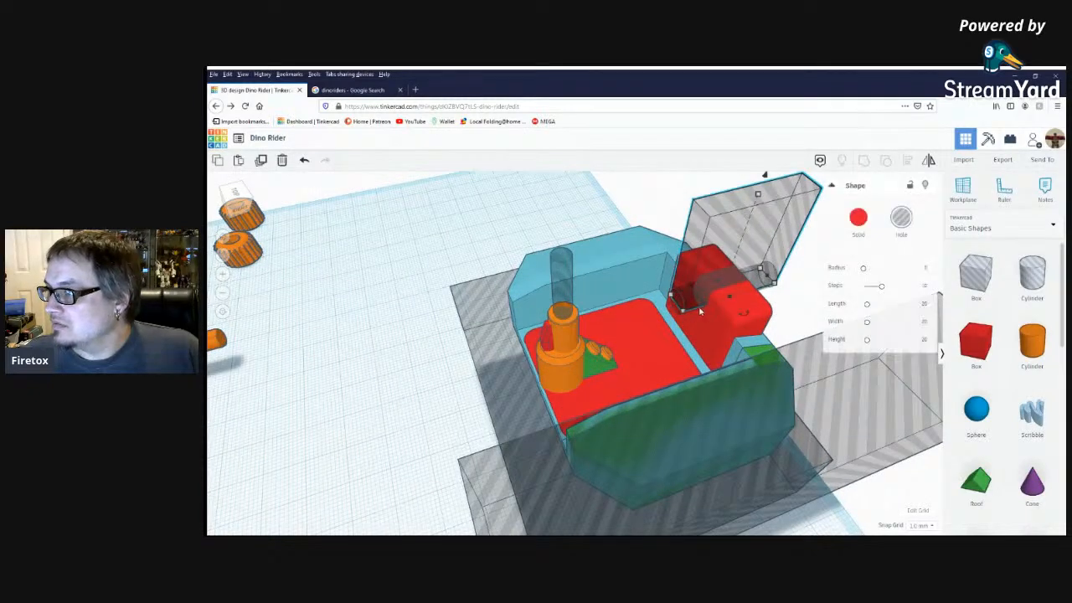
left_click(677, 310, "shift")
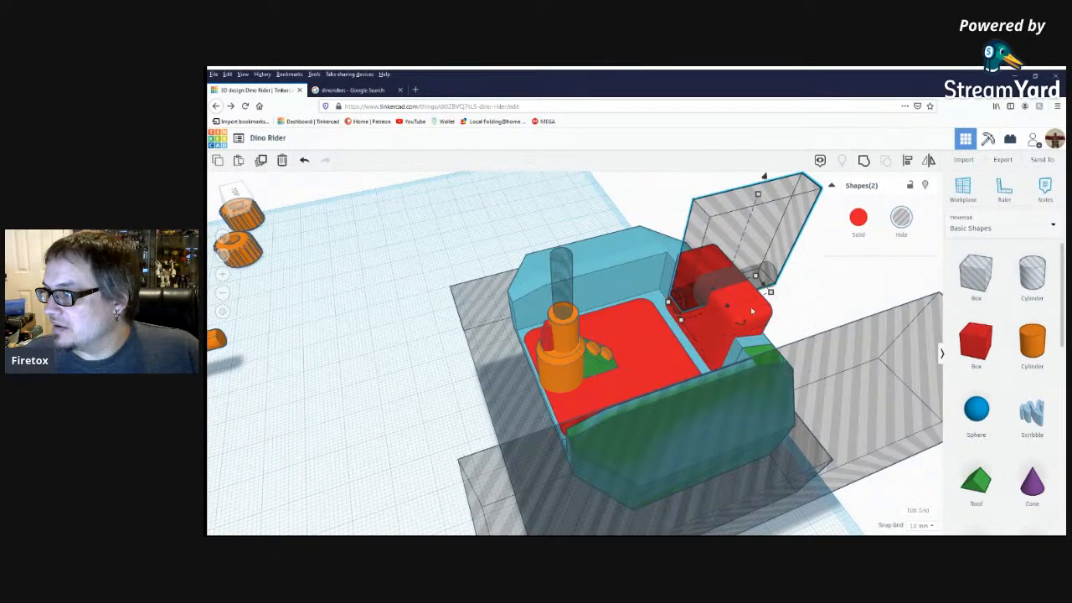
left_click(790, 303)
right_click_drag(791, 303, 695, 444)
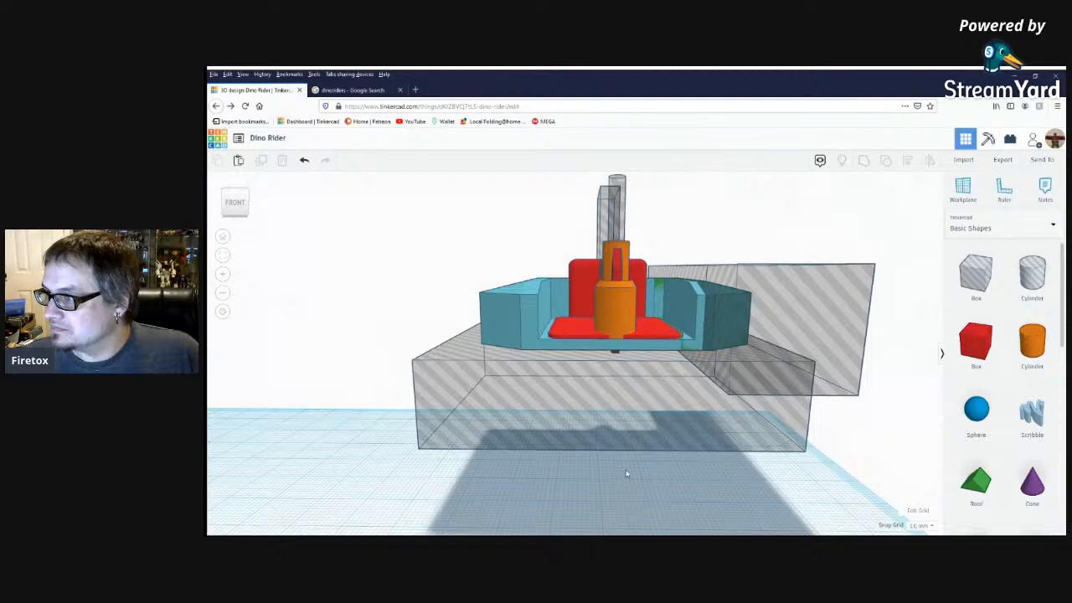
left_click(615, 351)
right_click_drag(666, 428, 721, 497)
left_click(786, 495)
right_click_drag(787, 494, 734, 482)
scroll(734, 481, "up", 4)
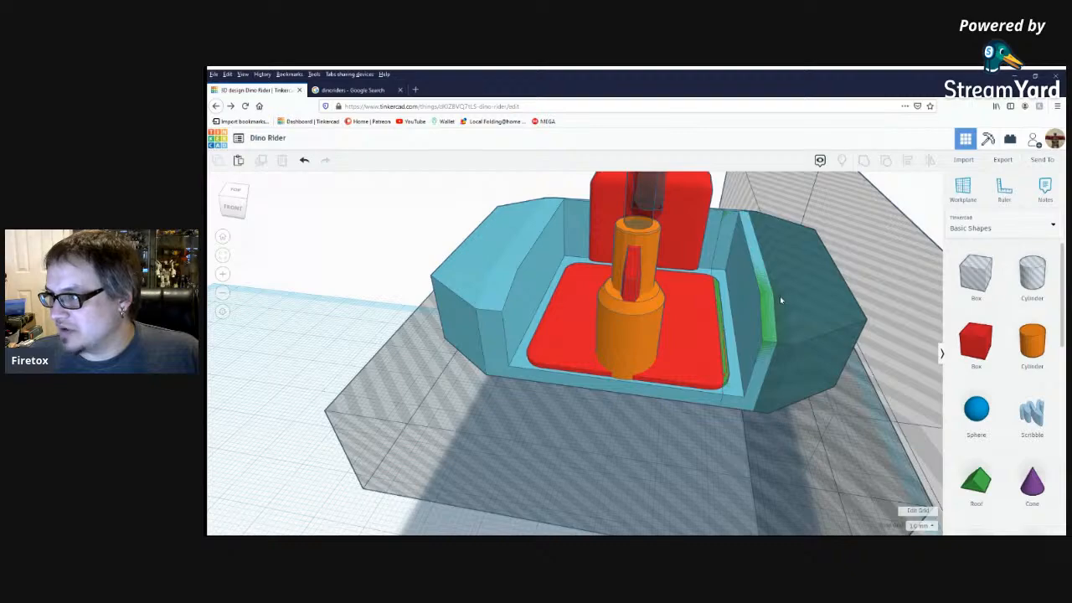
right_click_drag(778, 297, 655, 369)
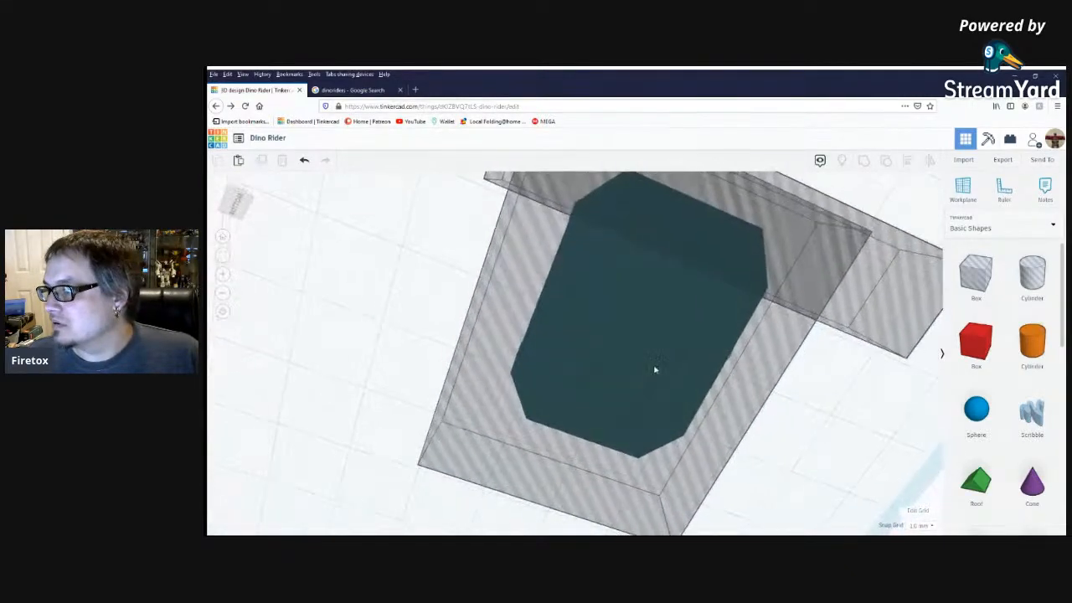
scroll(655, 370, "up", 8)
right_click_drag(531, 486, 664, 327)
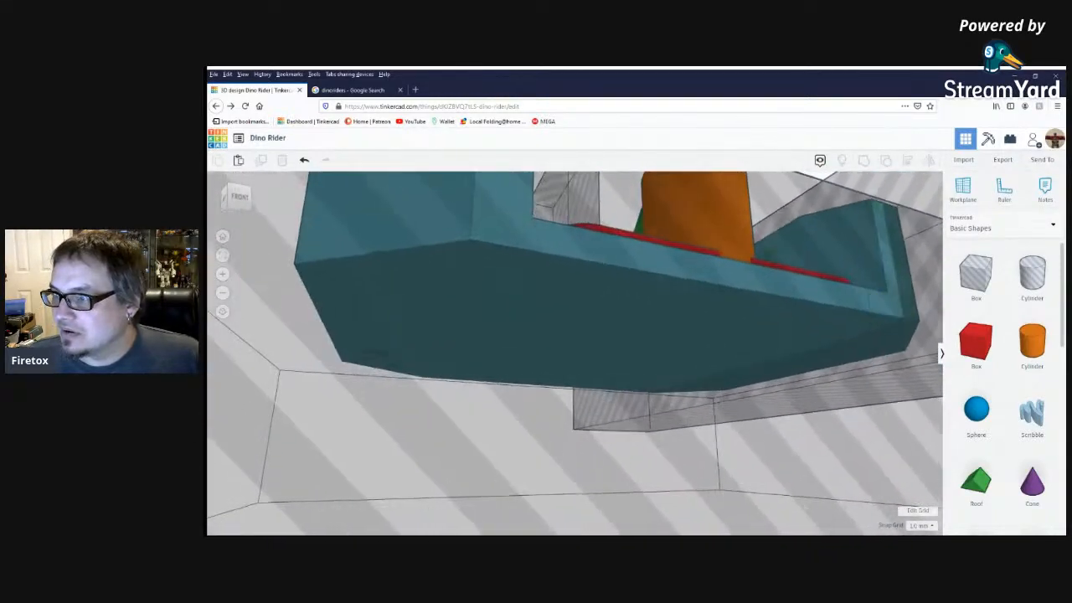
right_click_drag(804, 506, 774, 500)
scroll(751, 445, "down", 5)
right_click_drag(785, 404, 727, 458)
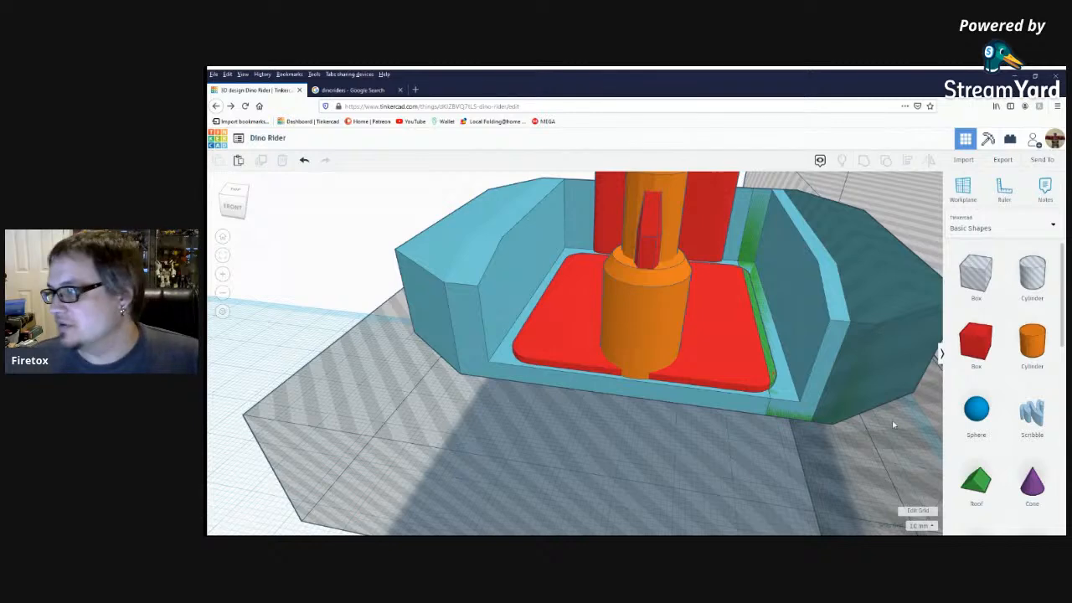
scroll(849, 404, "down", 3)
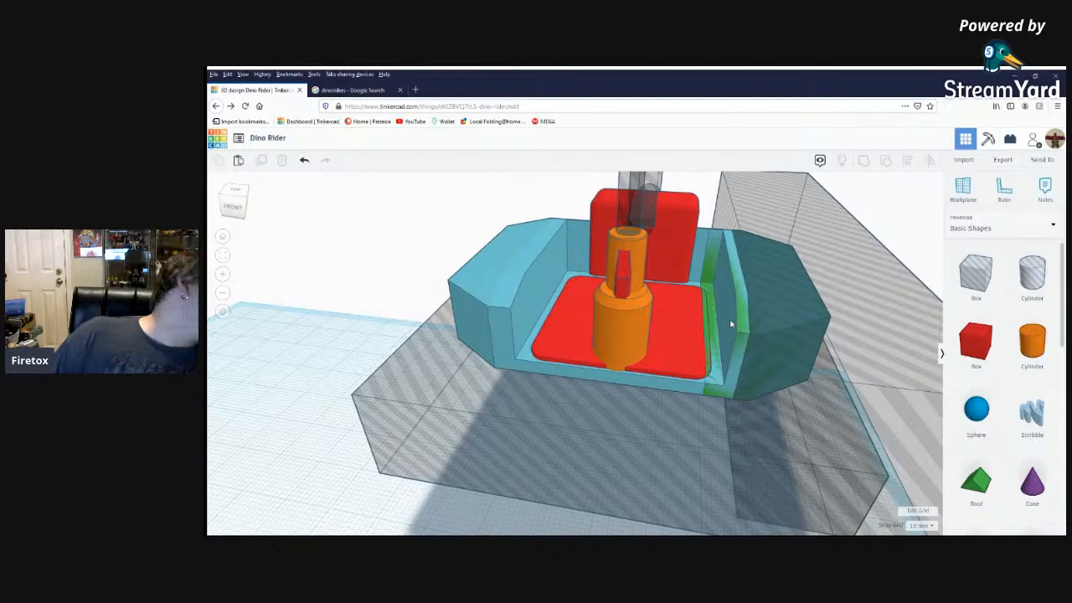
right_click_drag(742, 346, 780, 366)
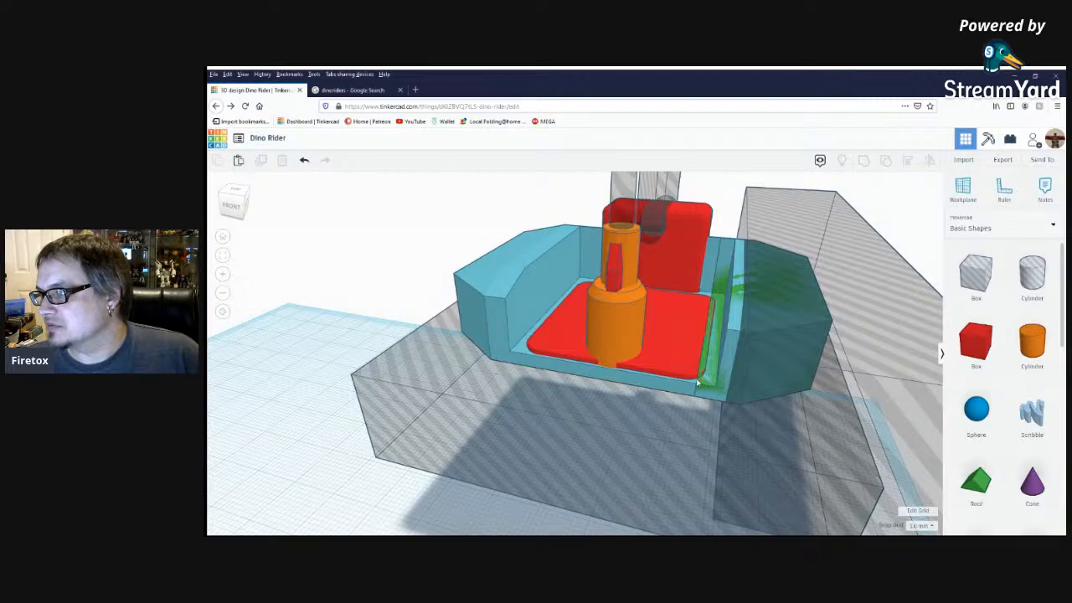
scroll(698, 383, "up", 3)
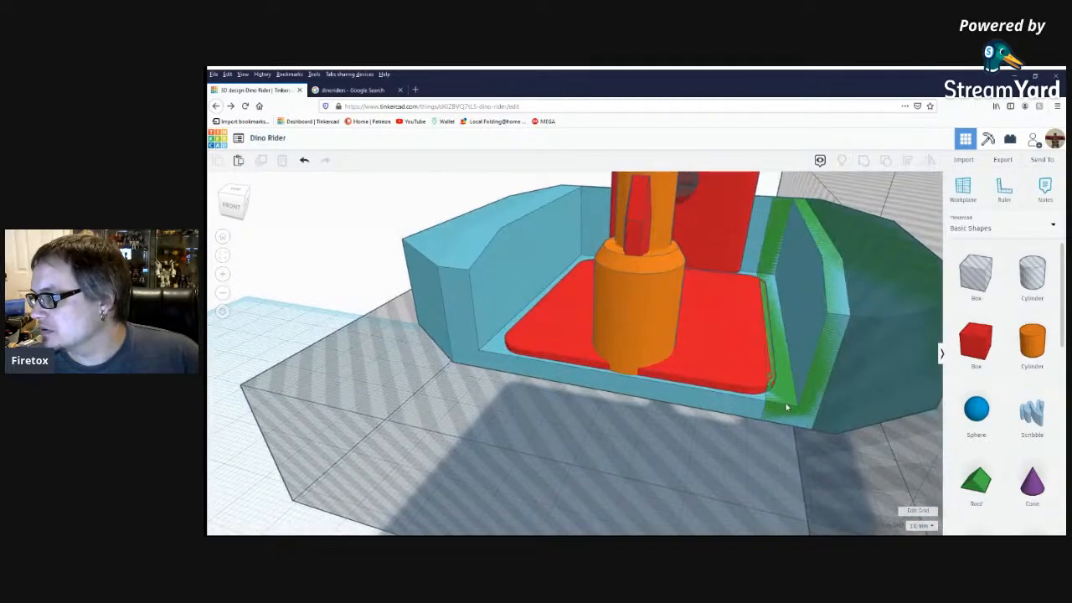
left_click(787, 394)
scroll(791, 410, "down", 3)
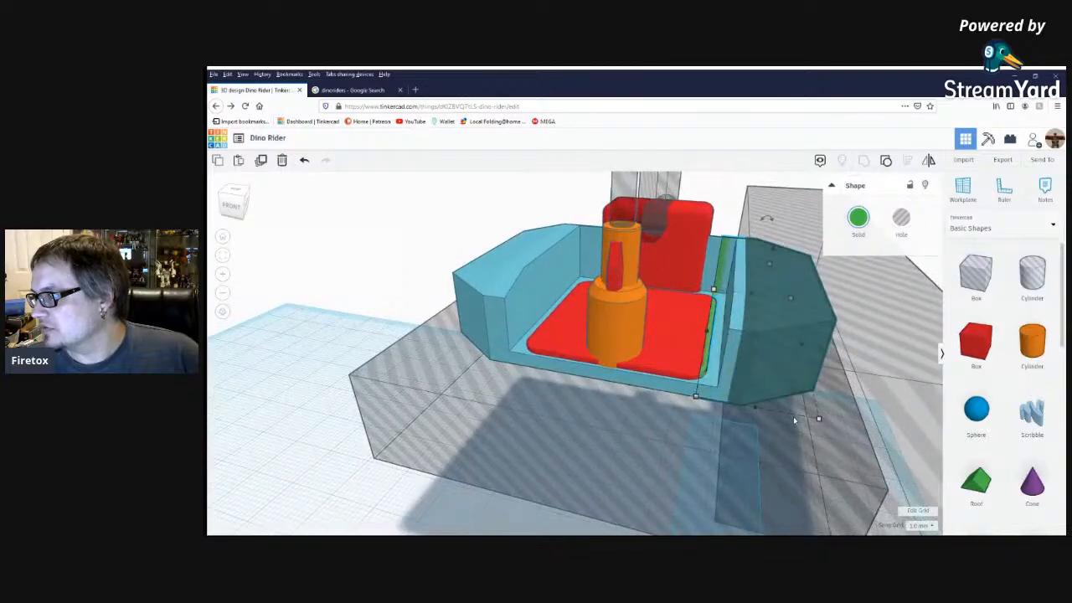
mouse_move(795, 420)
right_mouse_down()
mouse_move(768, 306)
mouse_move(814, 423)
mouse_move(779, 419)
mouse_move(801, 422)
right_mouse_up()
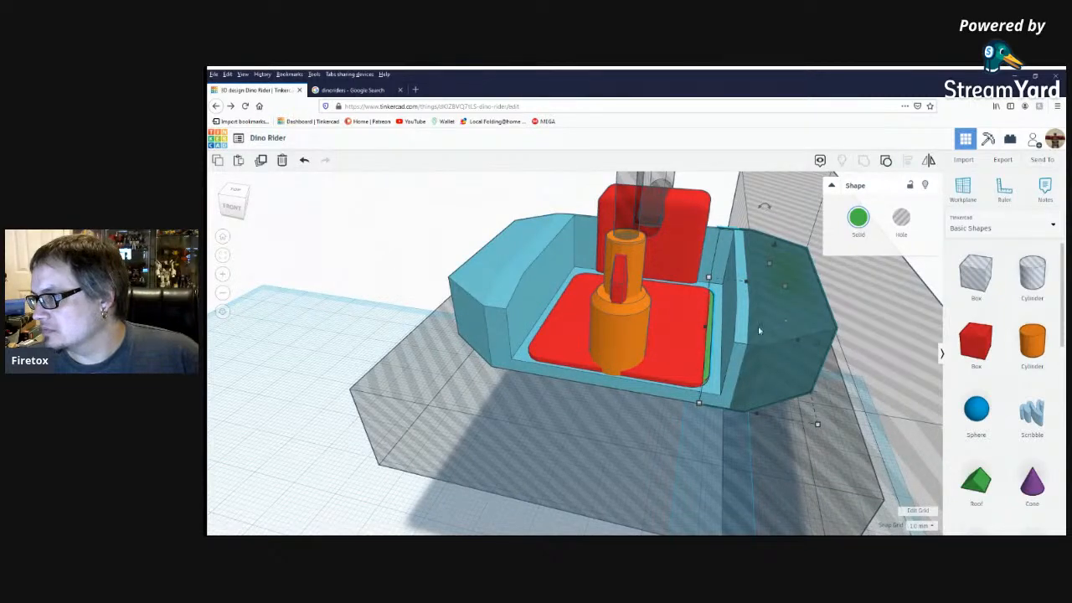
left_click_drag(705, 327, 243, 263)
key("ctrl+z")
key("ctrl+z")
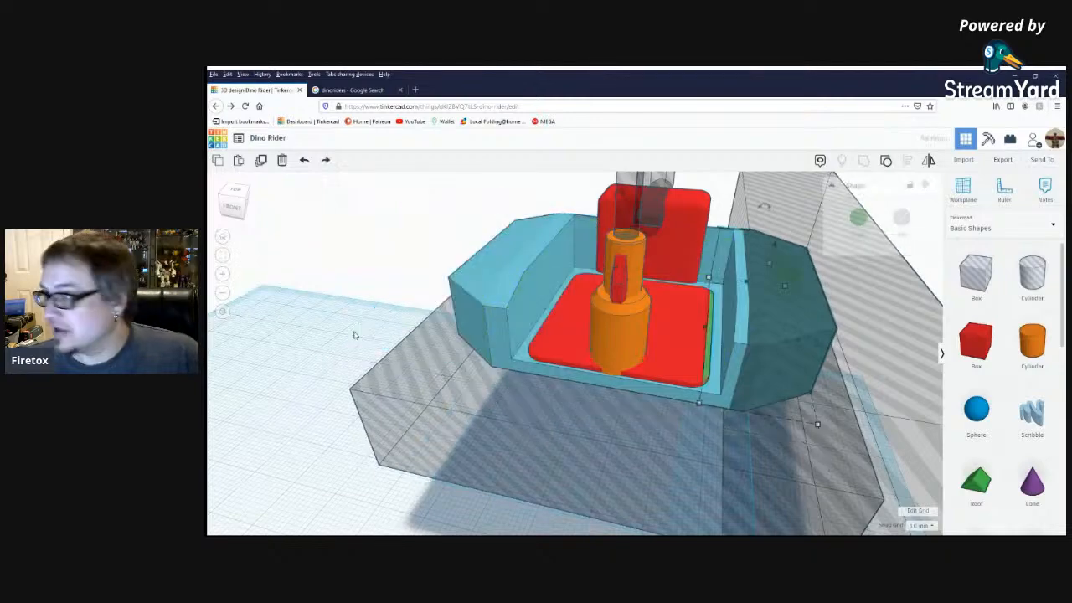
left_click_drag(706, 365, 267, 294)
right_click_drag(376, 333, 345, 318)
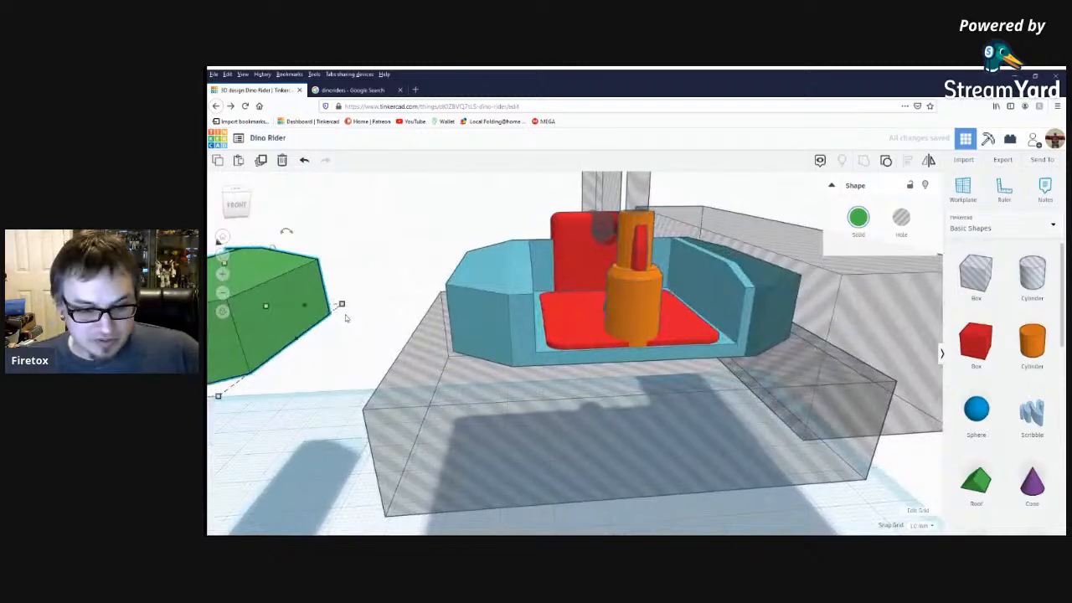
key("ctrl+z")
right_click_drag(345, 317, 760, 366)
Group the large hole box covering the green side with the teal cockpit body to cut away the overlapping teal section.
left_click(877, 334)
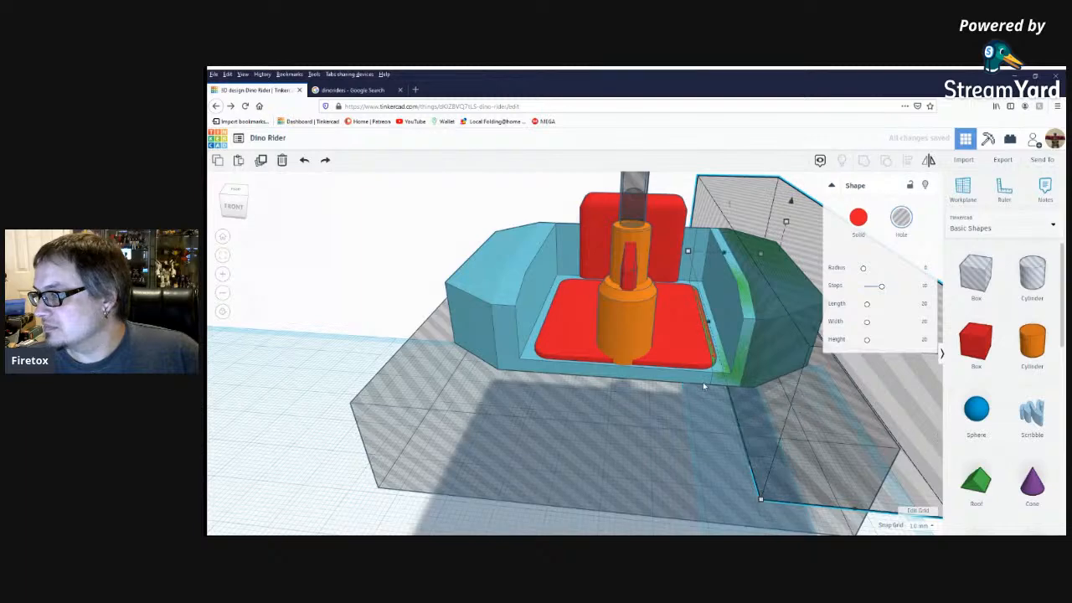
left_click(680, 378)
left_click(901, 366, "shift")
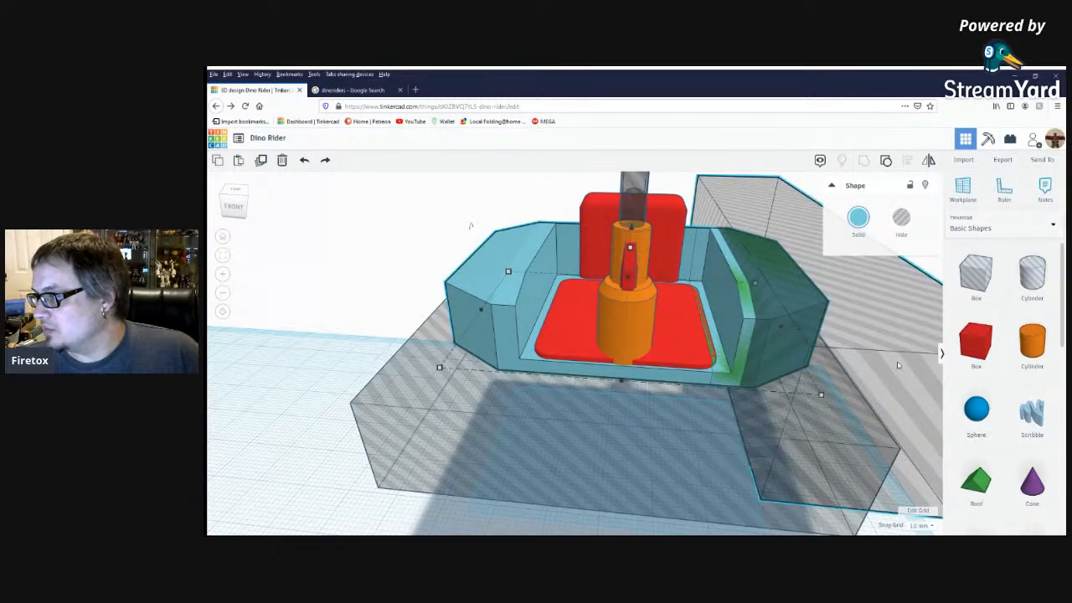
left_click(863, 164)
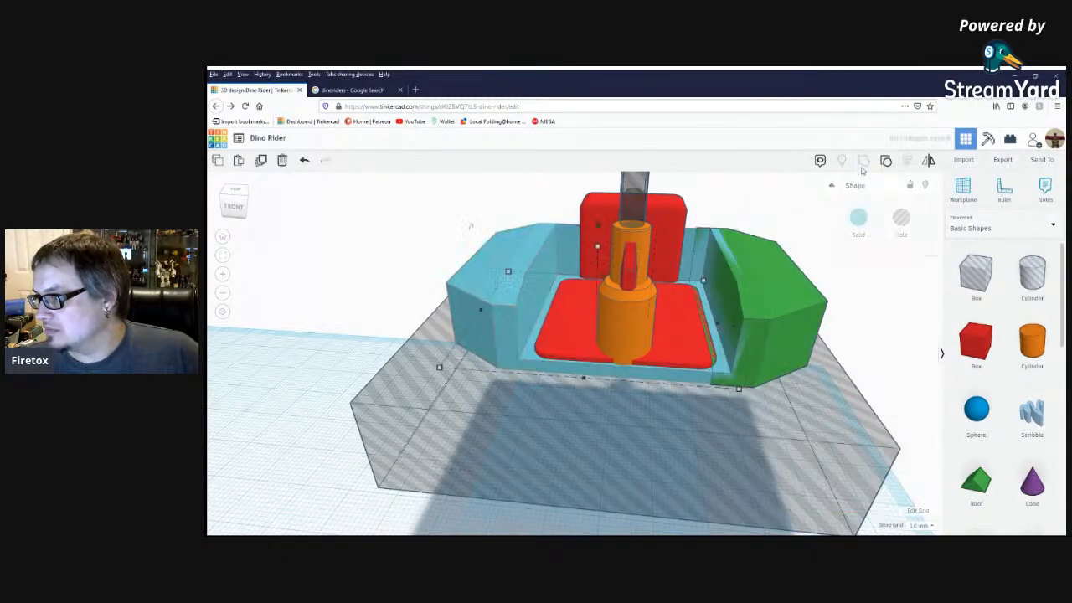
Duplicate the green side section of the cockpit and mirror the copy across its width.
right_click_drag(766, 304, 827, 405)
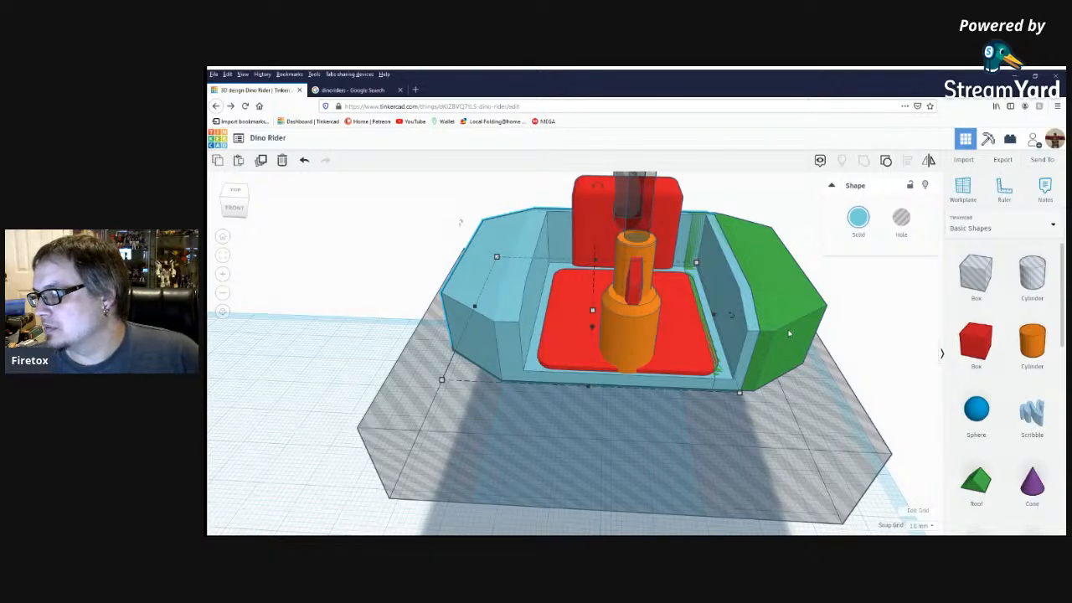
left_click(789, 333)
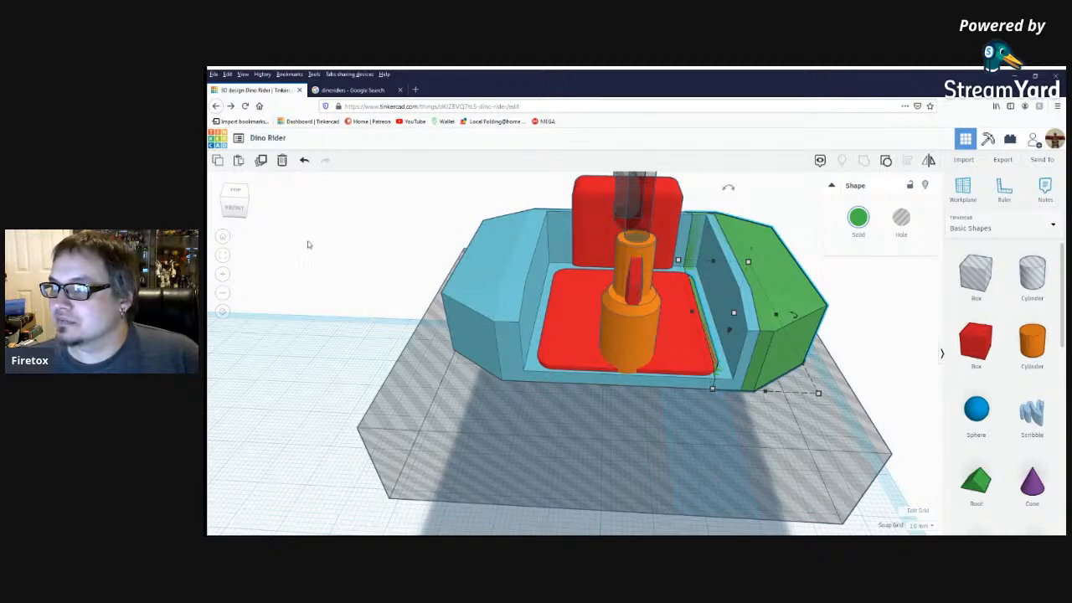
right_click_drag(498, 360, 682, 373)
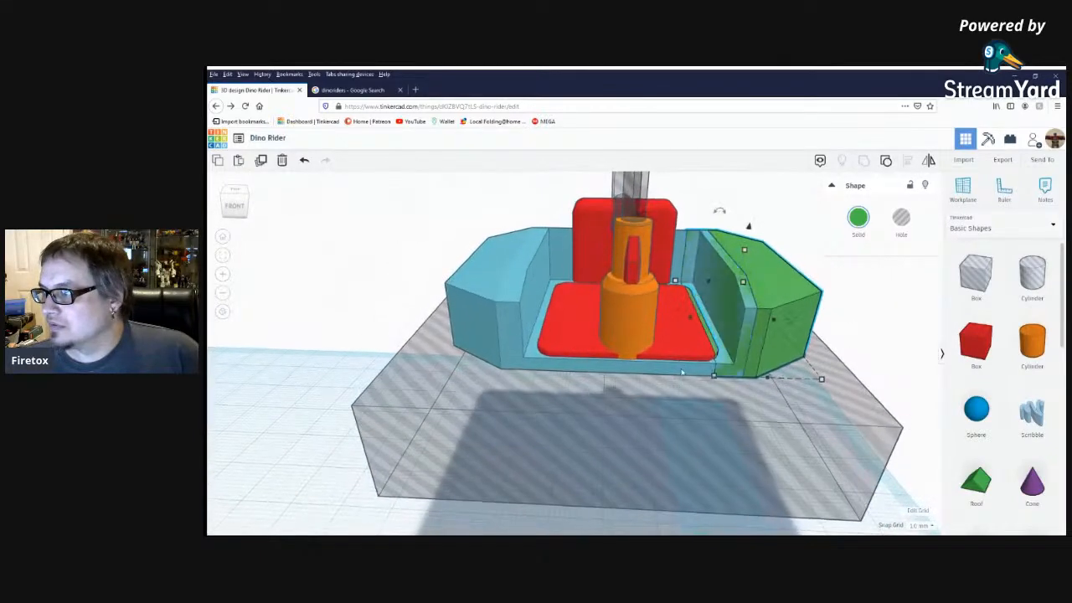
left_click(895, 304)
left_click(798, 297)
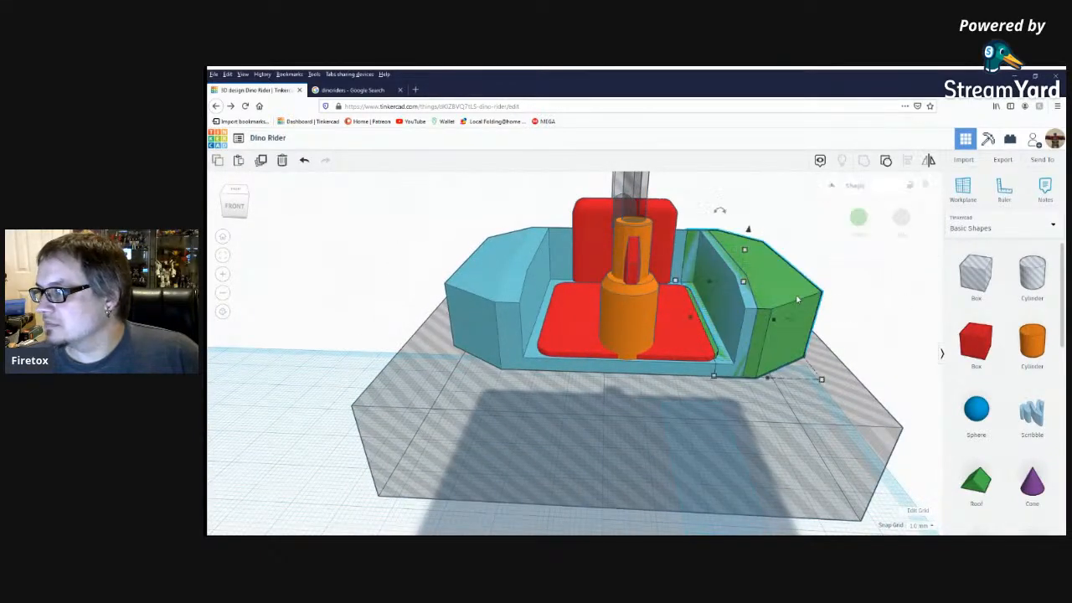
left_click(252, 158)
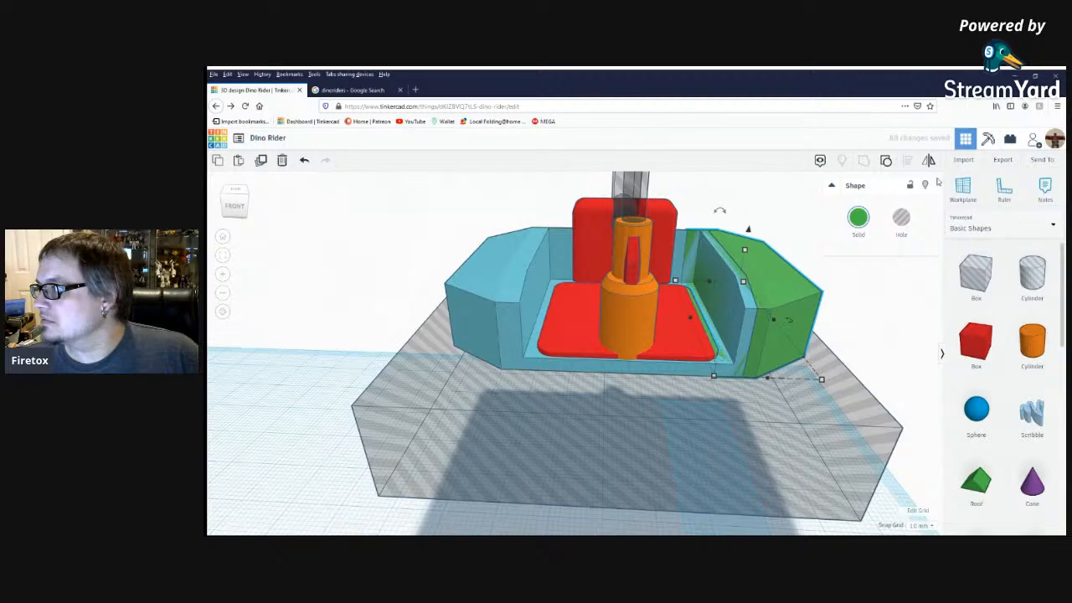
left_click(929, 162)
left_click(781, 388)
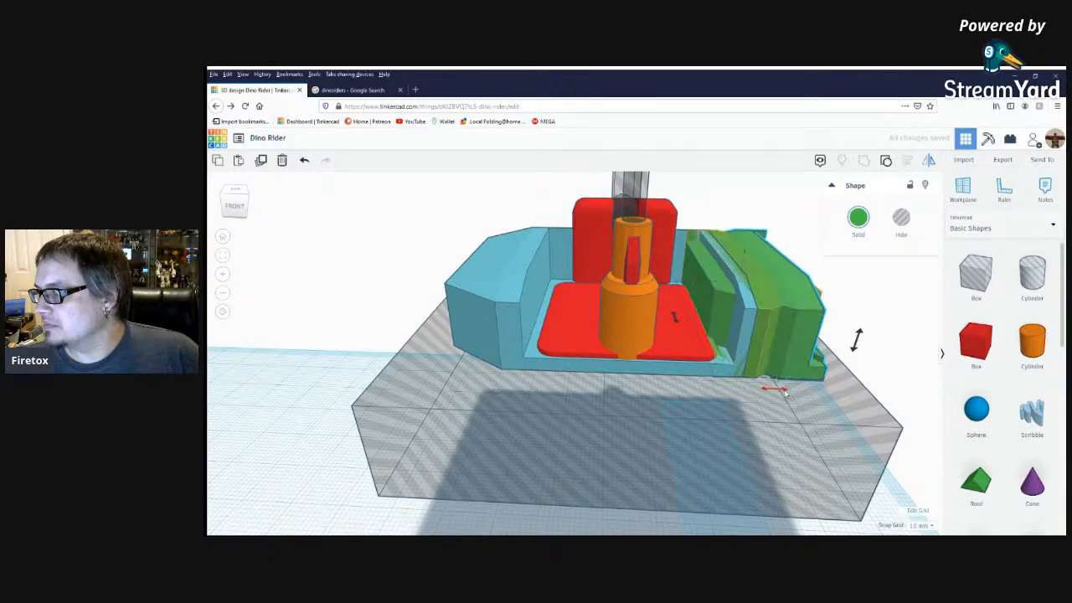
Align the mirrored green side section with the outer edge of the teal cockpit body's opposite side.
left_click(496, 305, "shift")
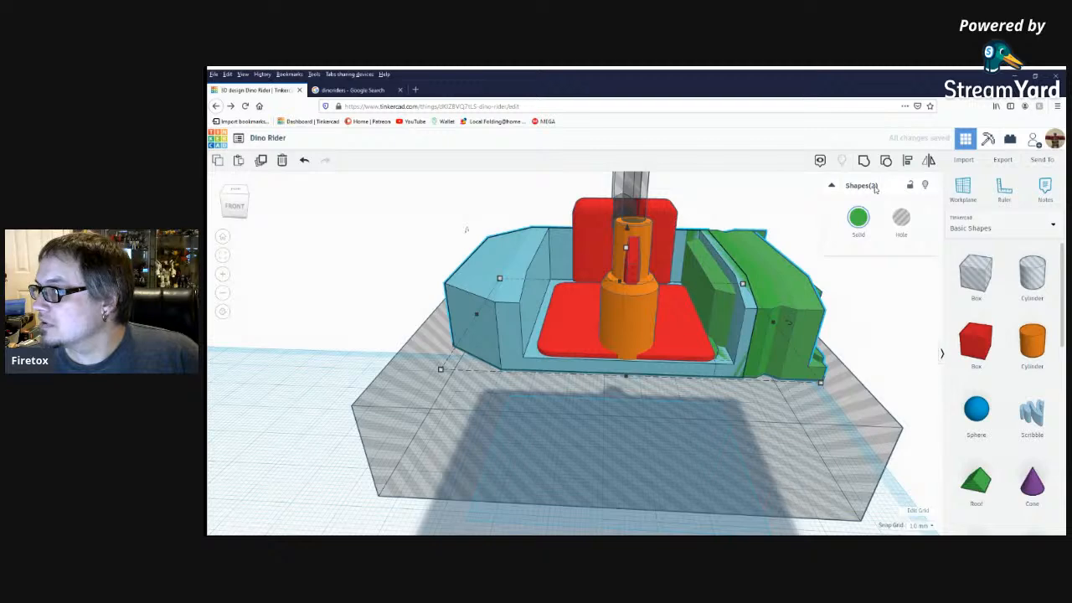
left_click(907, 161)
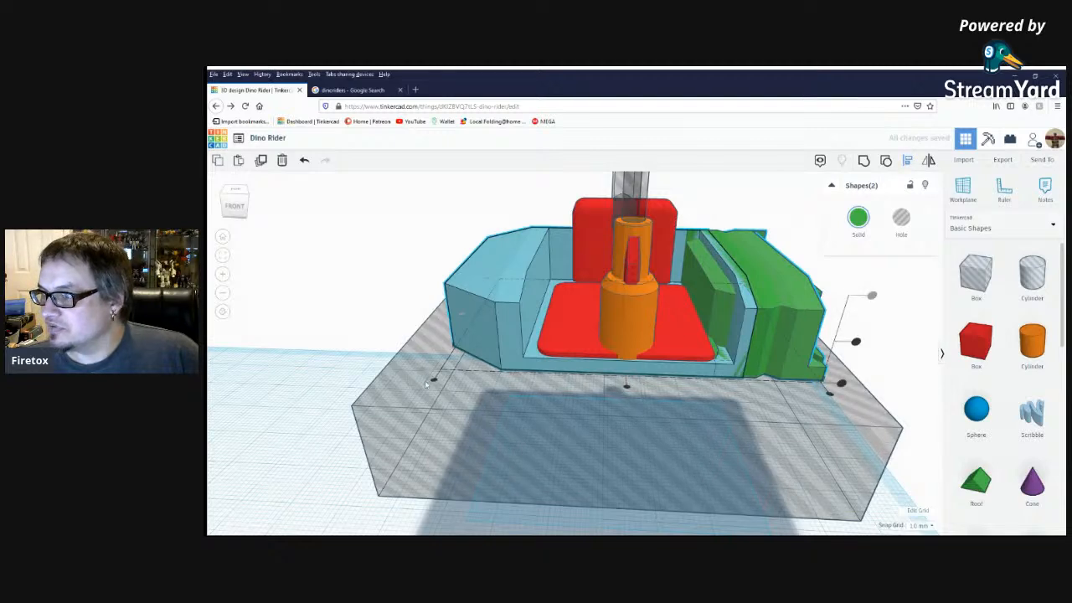
left_click(431, 384)
left_click(371, 328)
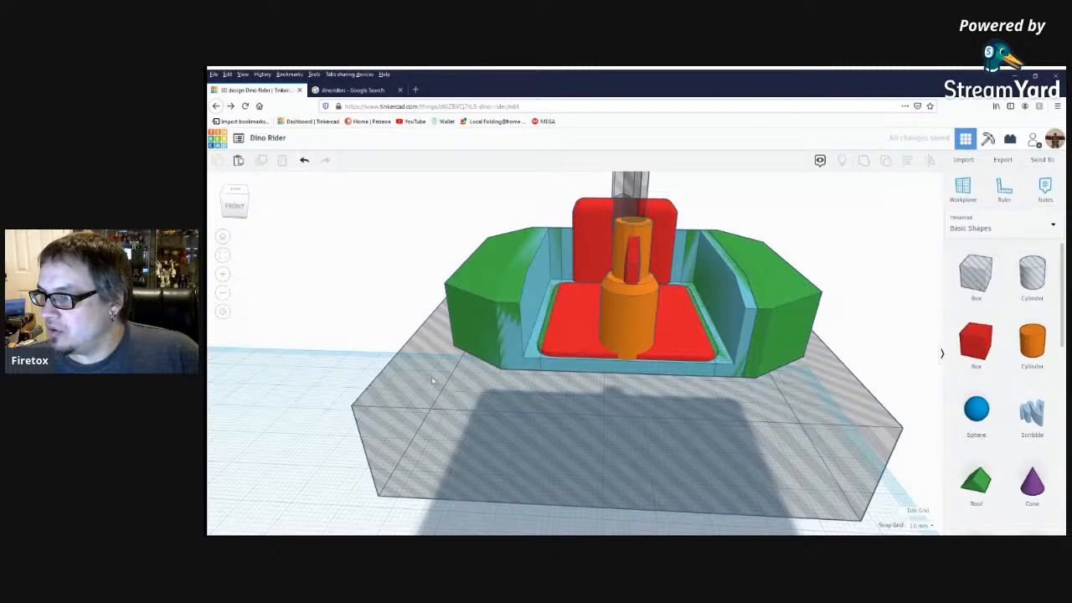
Cover the mirrored green side section with a hole box and group the box with the teal cockpit body to cut away the overlap.
left_click_drag(976, 269, 452, 512)
left_click_drag(431, 411, 414, 262)
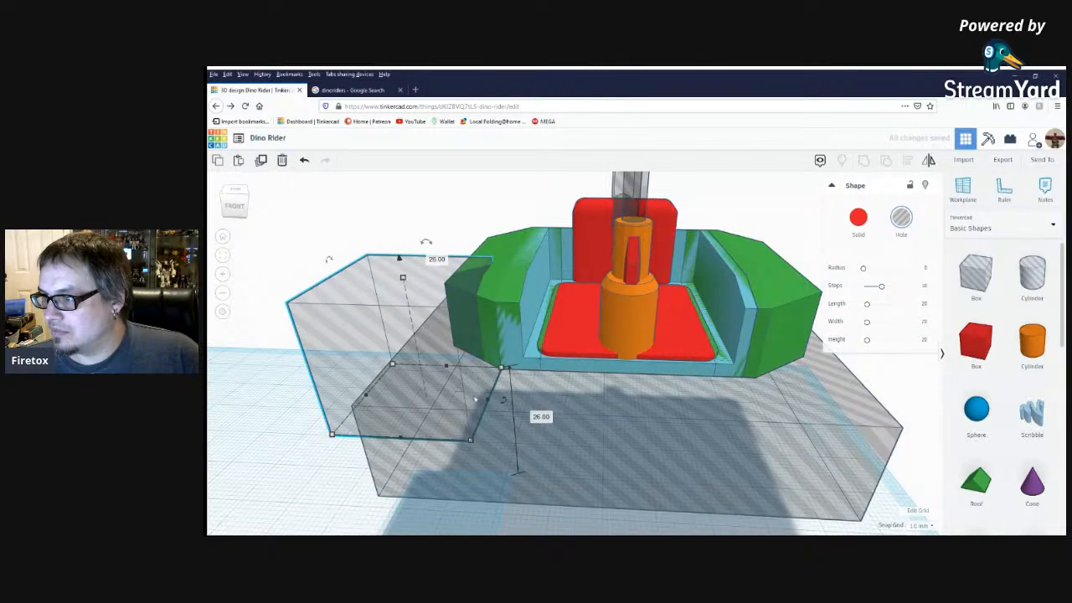
left_click_drag(481, 401, 505, 401)
right_click_drag(506, 402, 654, 442)
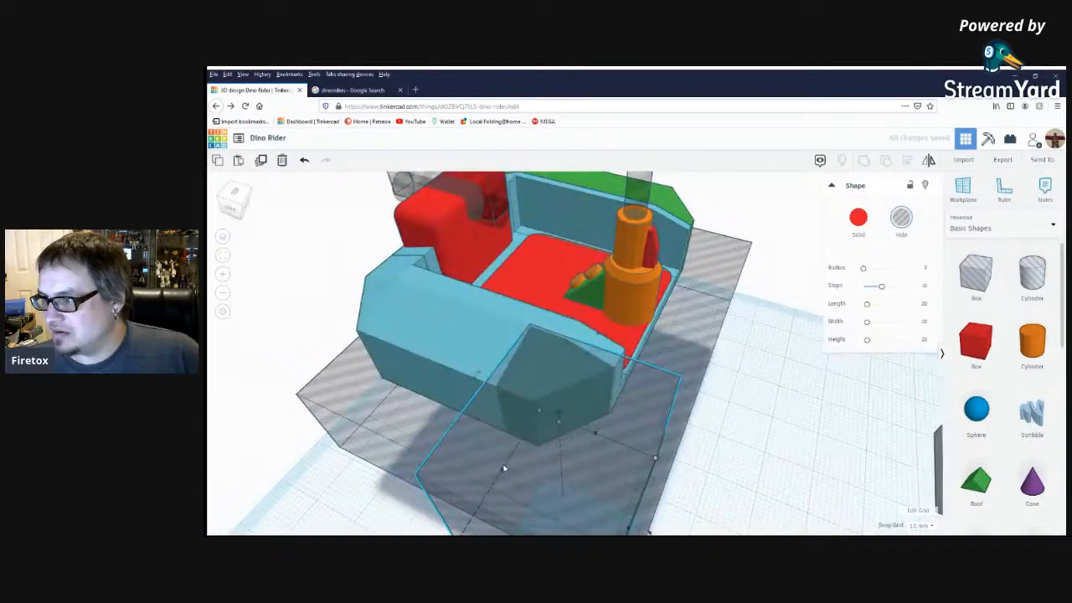
left_click_drag(492, 468, 268, 344)
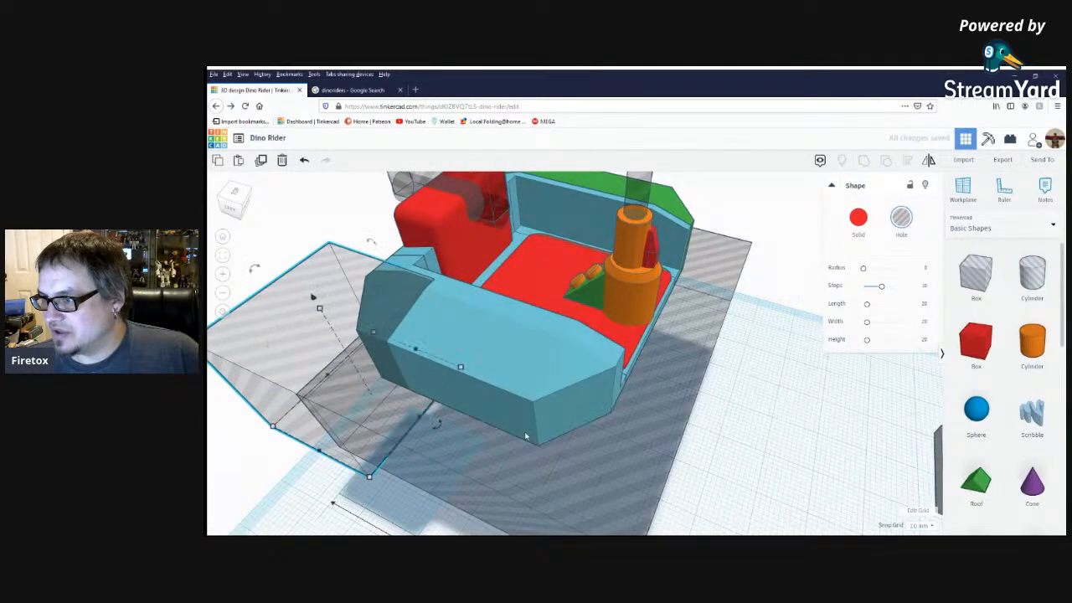
left_click_drag(421, 420, 617, 440)
right_click_drag(728, 464, 560, 377)
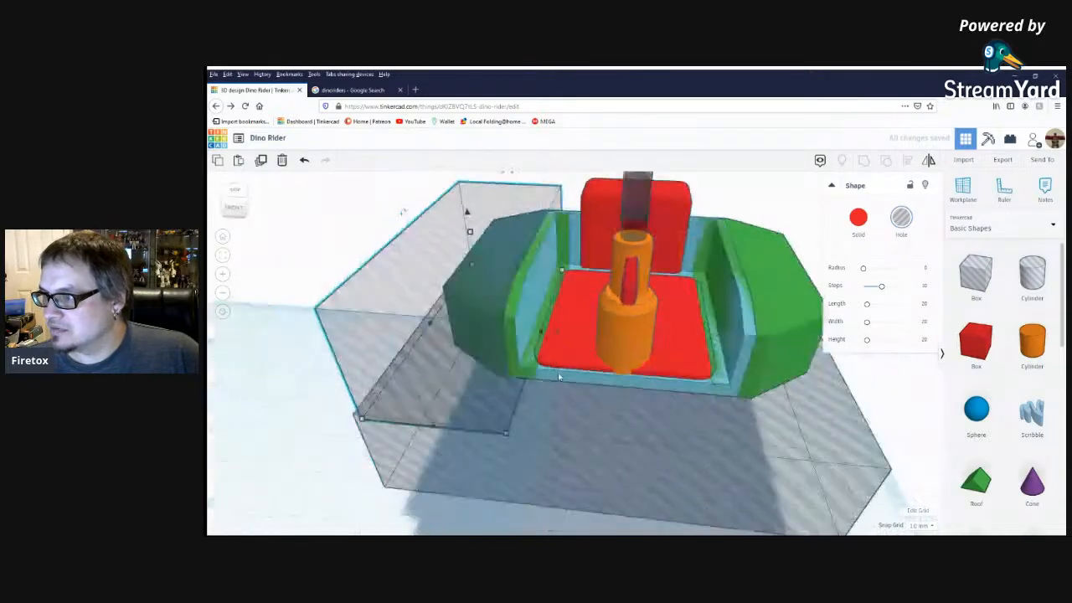
left_click(526, 286, "shift")
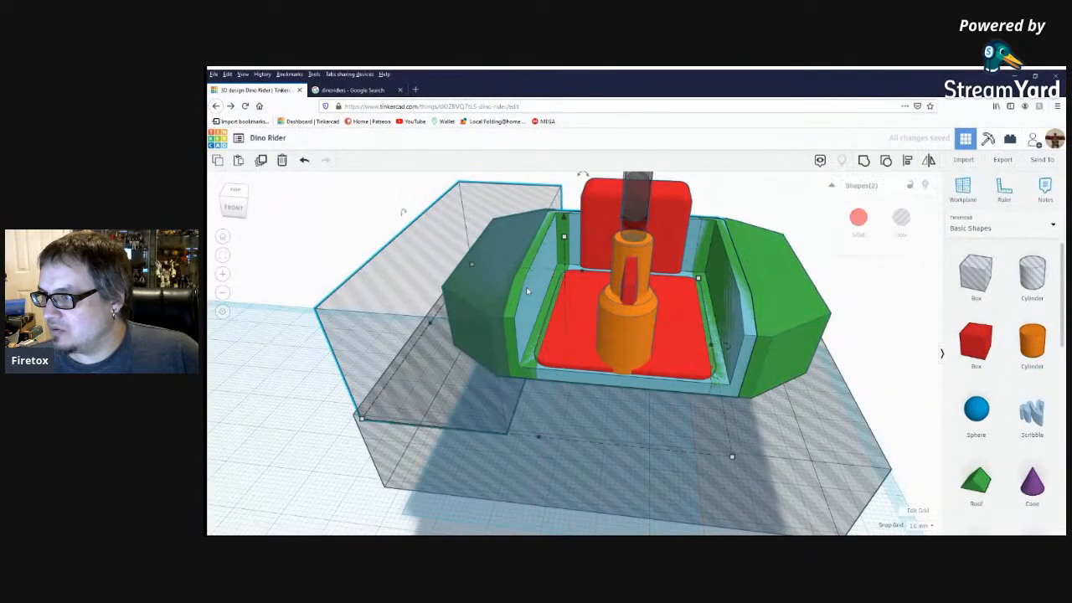
left_click(864, 160)
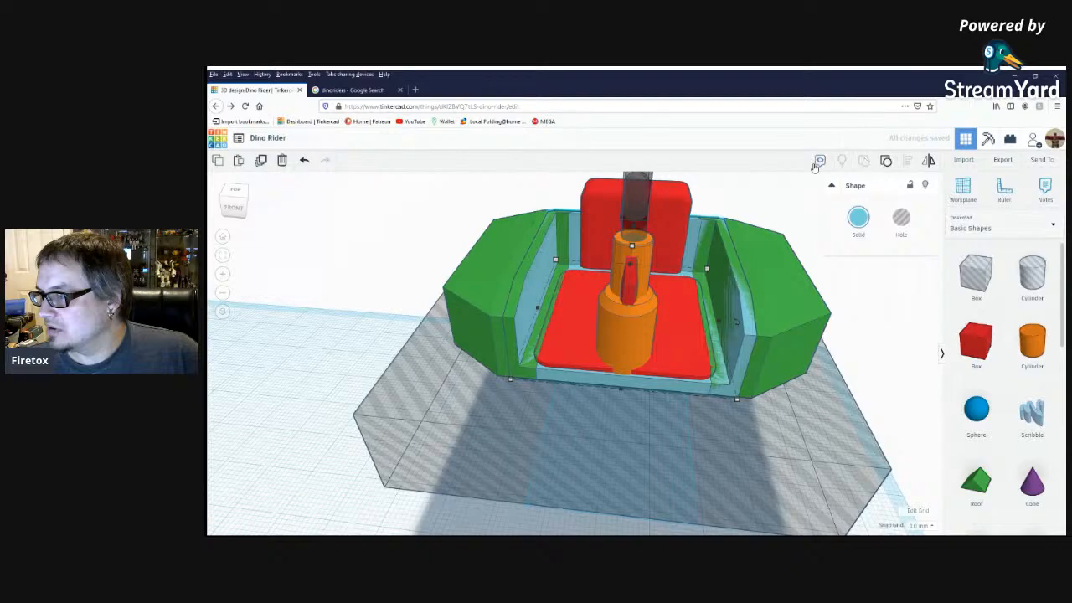
Group all the cockpit's solid parts with the surrounding hole shapes into one green body.
right_click_drag(693, 438, 699, 416)
scroll(628, 401, "down", 3)
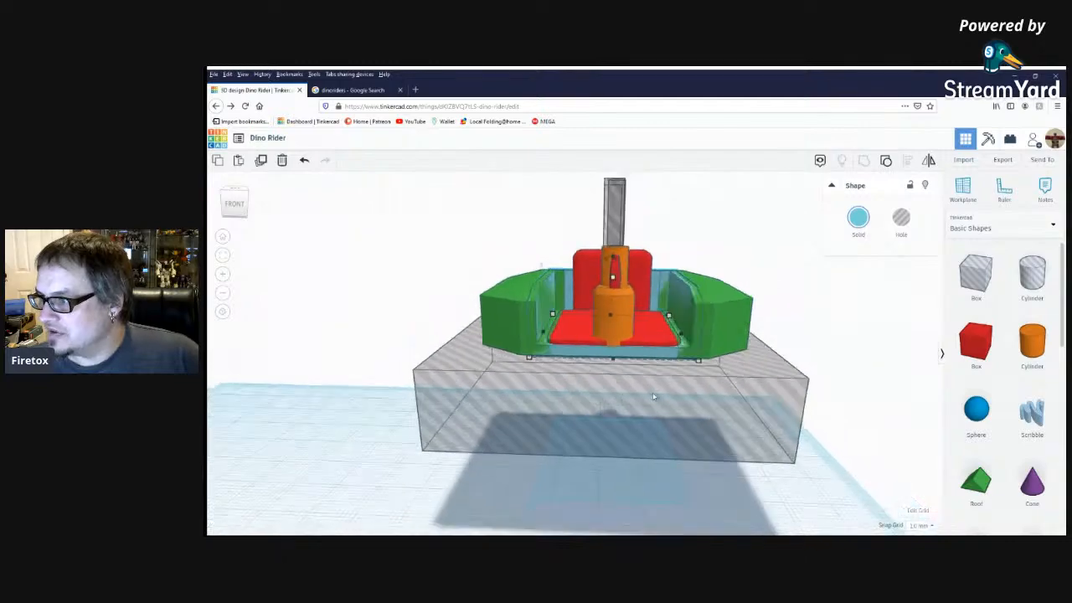
right_click_drag(640, 419, 538, 400)
scroll(699, 381, "up", 8)
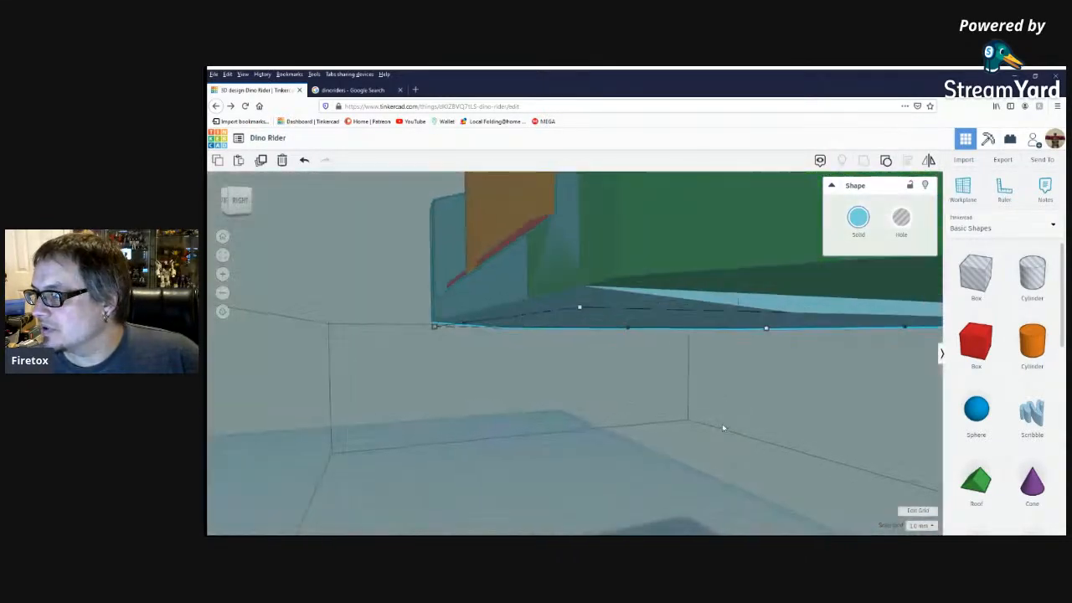
right_click_drag(770, 424, 733, 428)
scroll(702, 340, "down", 8)
right_click_drag(672, 375, 790, 417)
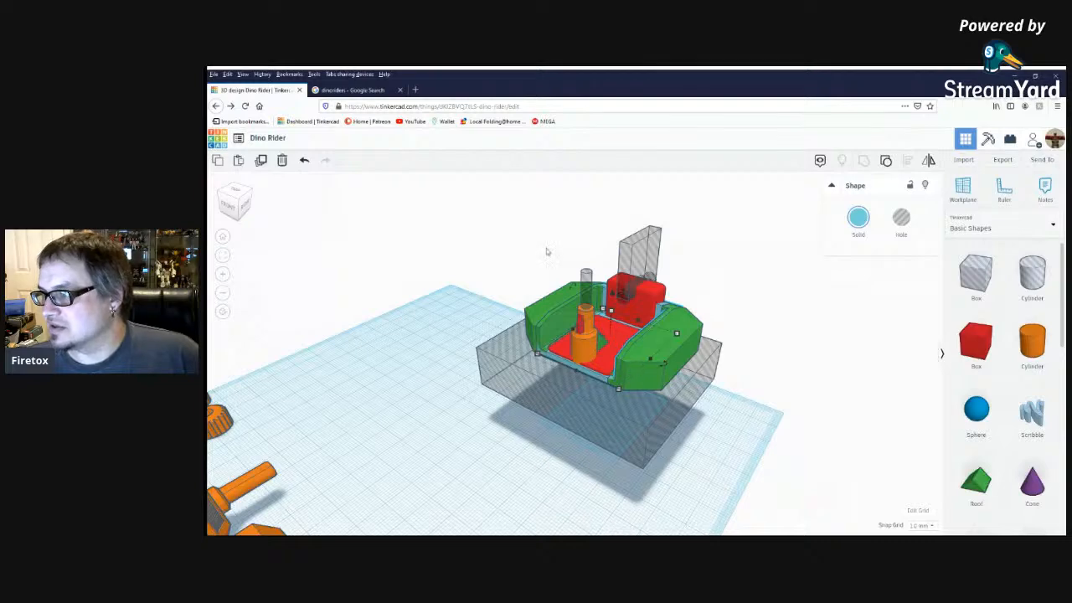
left_click_drag(492, 241, 724, 442)
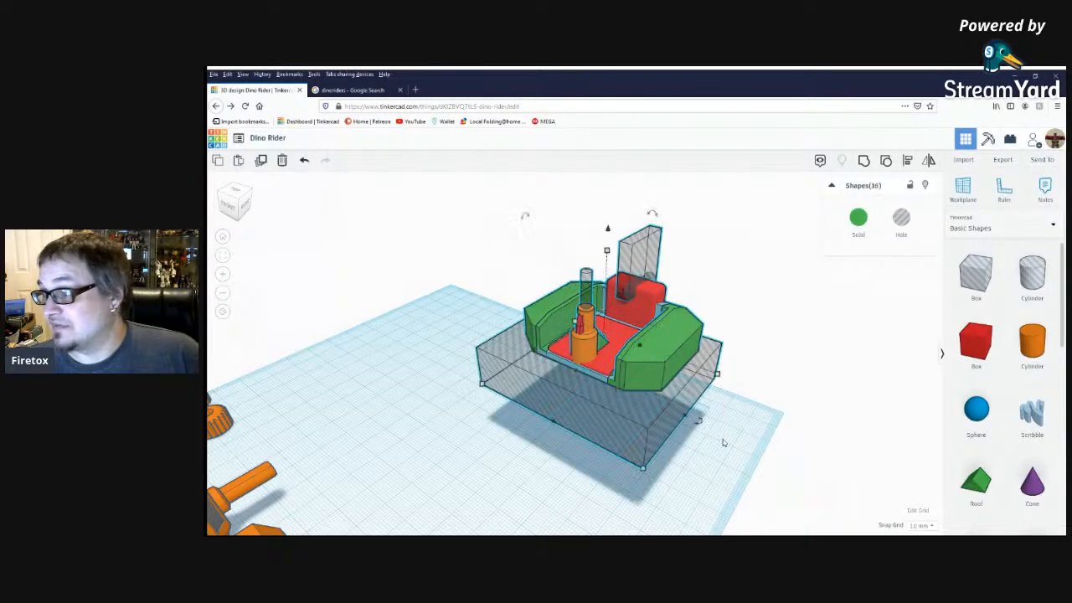
left_click(863, 161)
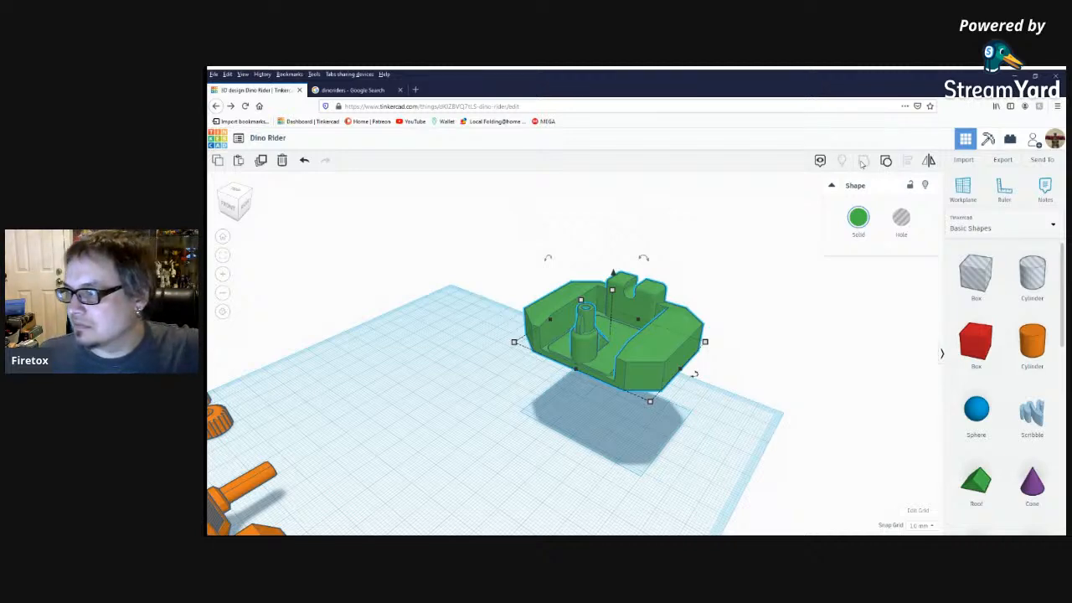
Examine the grouped cockpit's post, floor, seat notch and side walls from above, close up and from the side.
left_click(761, 360)
right_click_drag(742, 393, 481, 278)
right_click_drag(558, 316, 681, 371)
scroll(681, 371, "up", 5)
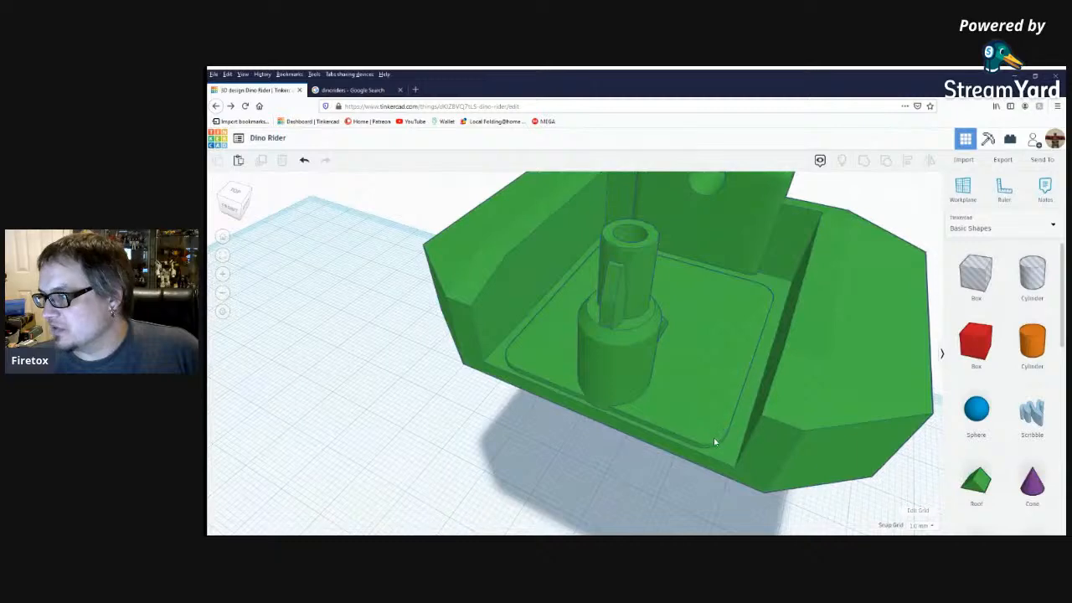
right_click_drag(706, 419, 572, 333)
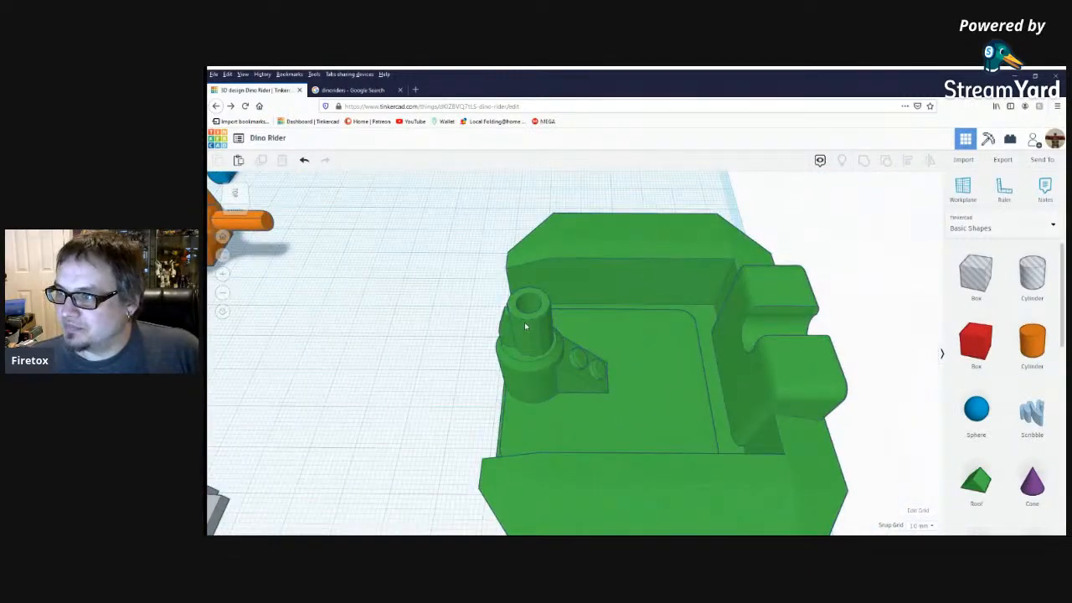
right_click_drag(540, 349, 529, 241)
right_click_drag(608, 283, 601, 330)
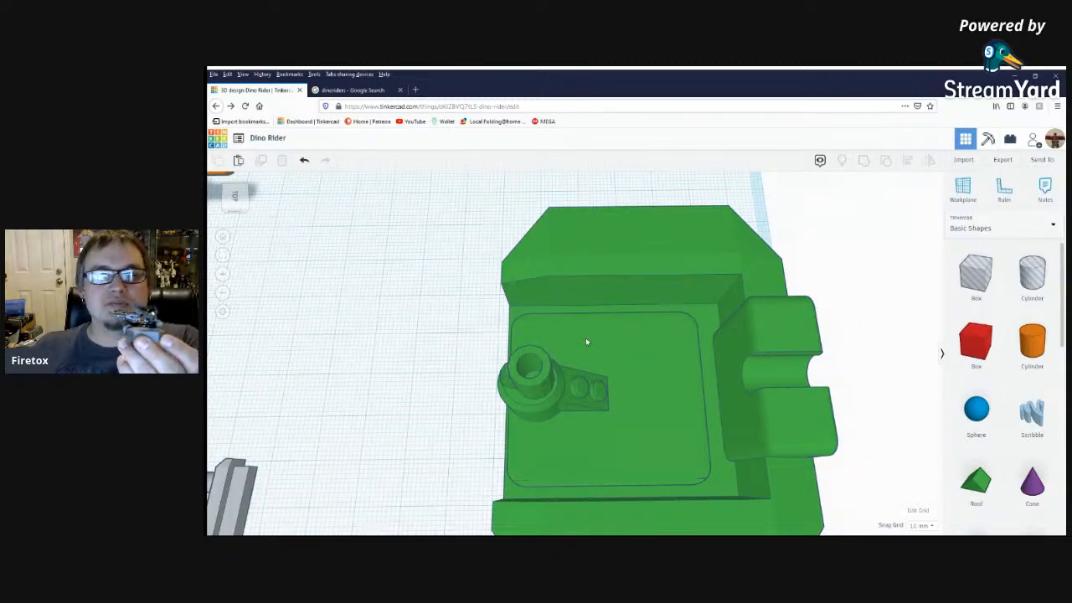
scroll(585, 337, "down", 5)
scroll(649, 386, "down", 8)
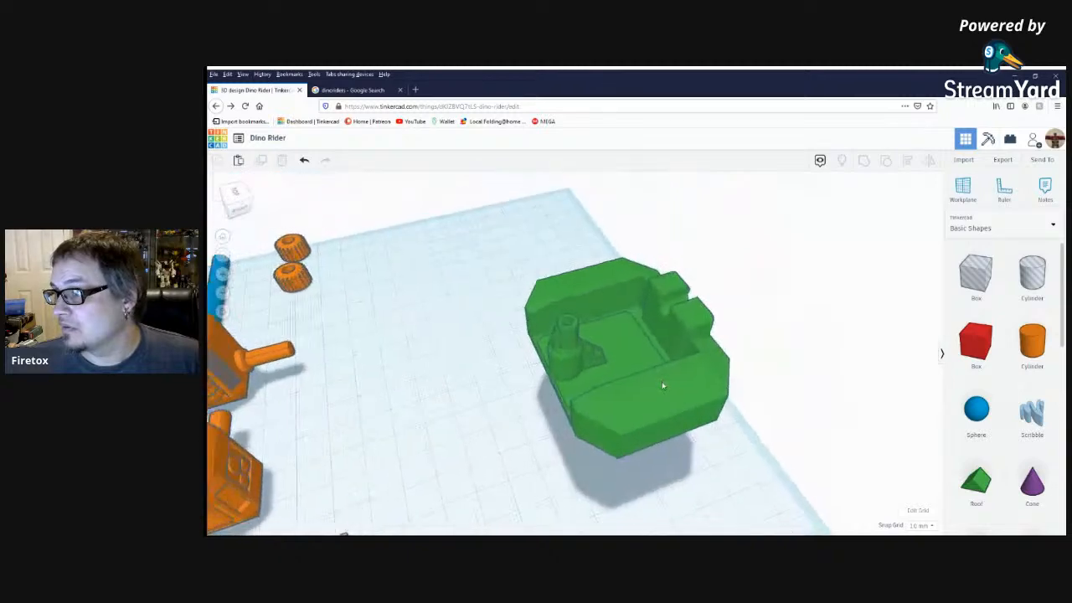
right_click_drag(640, 393, 606, 399)
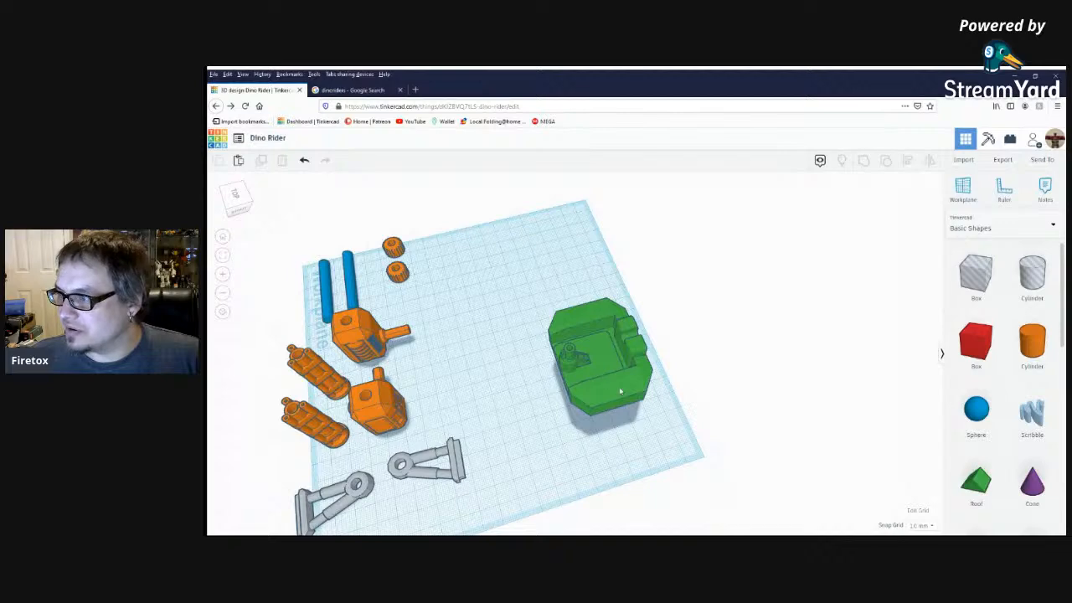
scroll(621, 391, "up", 5)
right_click_drag(651, 326, 558, 374)
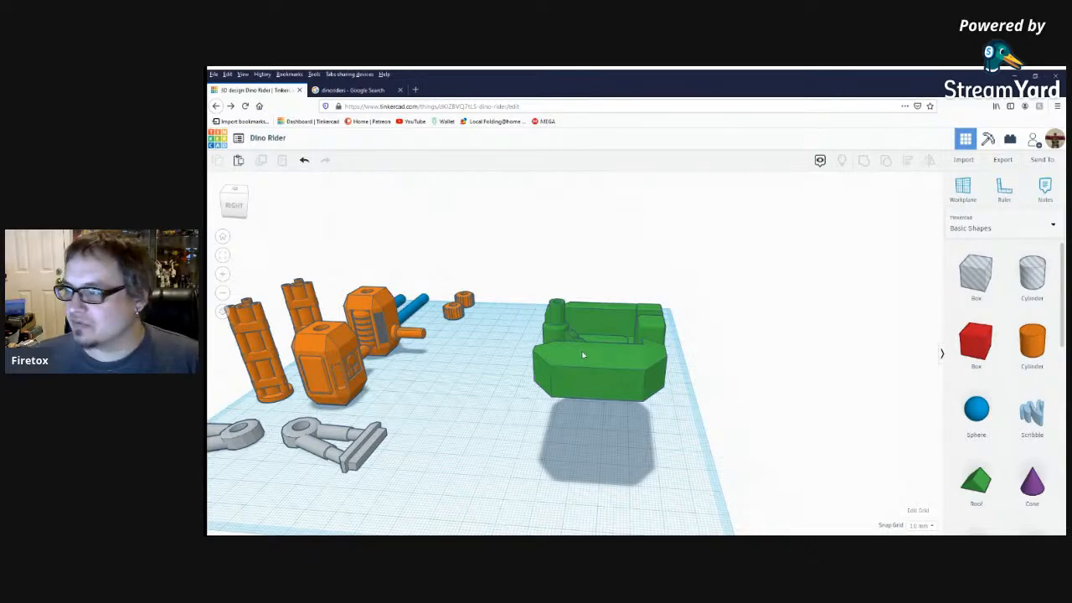
Move both grey A-shaped arms across the workplane, closer to the green cockpit.
scroll(501, 430, "down", 4)
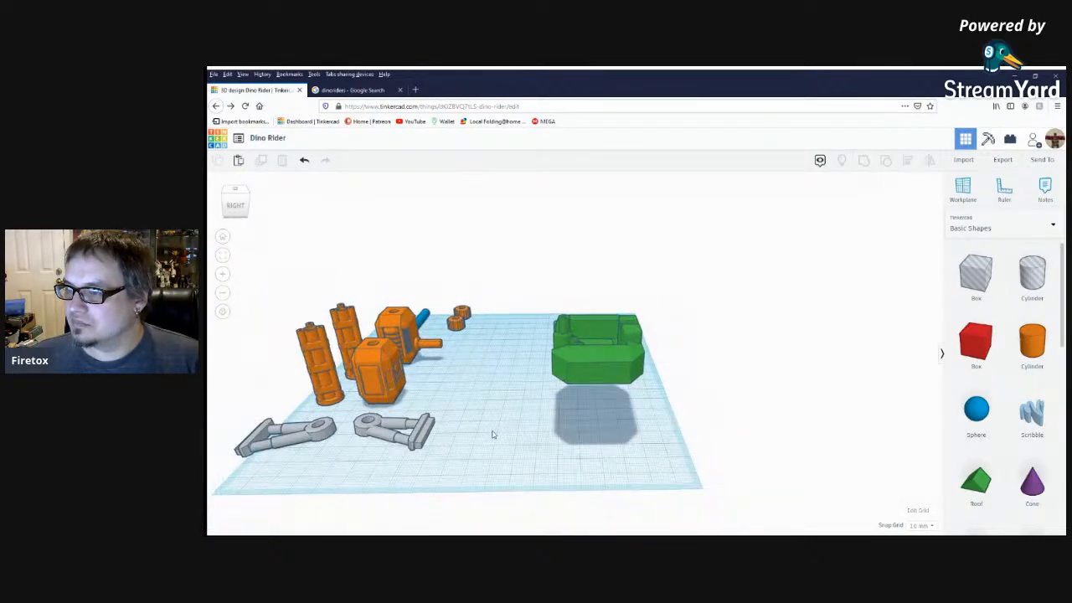
left_click_drag(371, 432, 536, 460)
left_click_drag(296, 436, 447, 457)
left_click(488, 376)
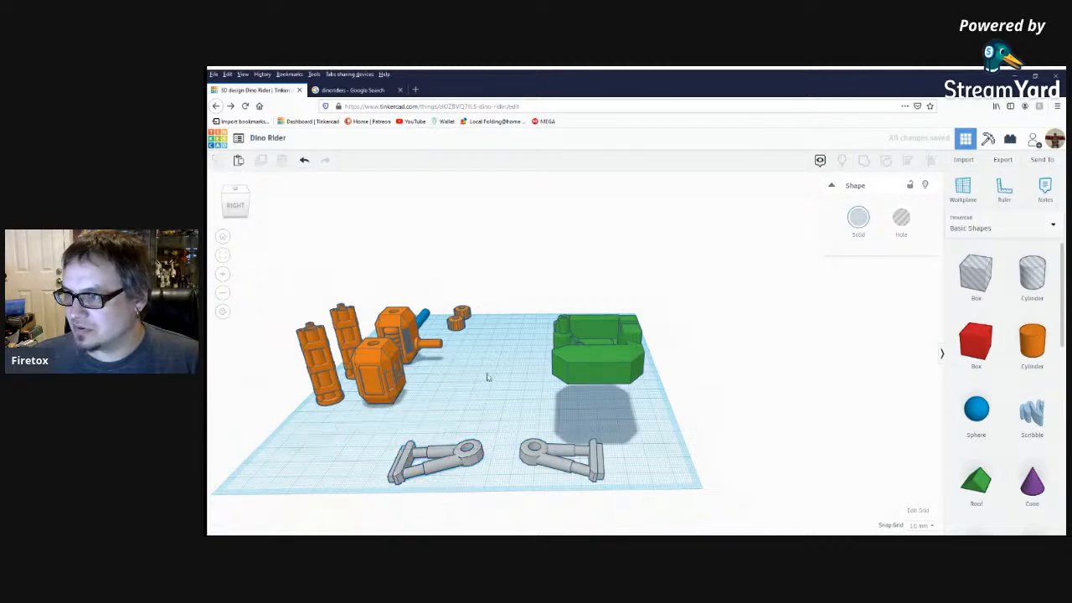
Drop the green cockpit onto the workplane and shift it slightly inward from the workplane's edge.
right_click_drag(488, 376, 511, 415)
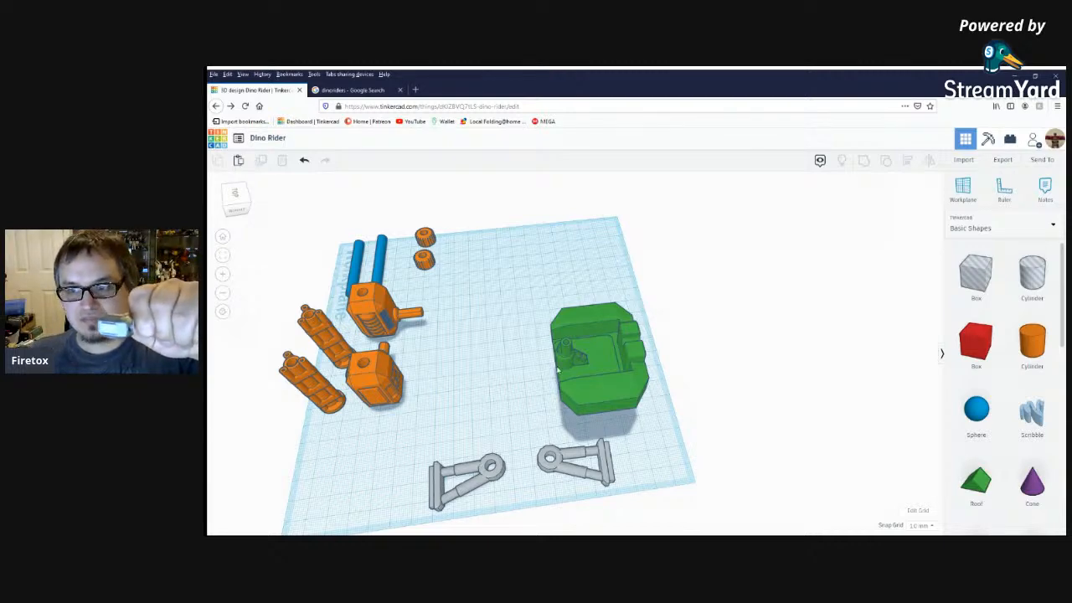
scroll(477, 361, "down", 2)
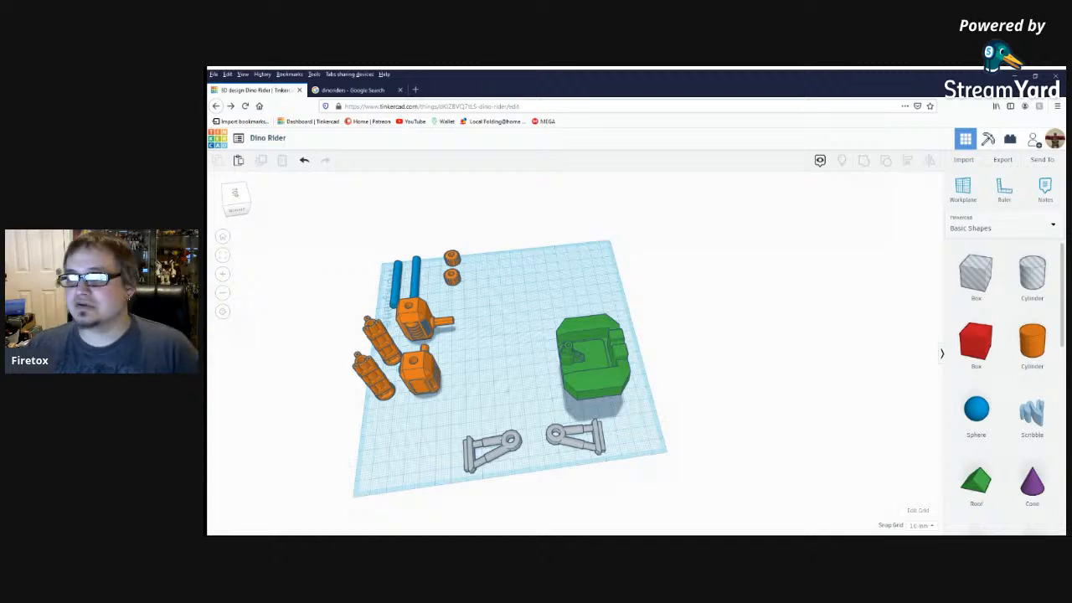
right_click_drag(493, 415, 591, 369)
left_click(602, 359)
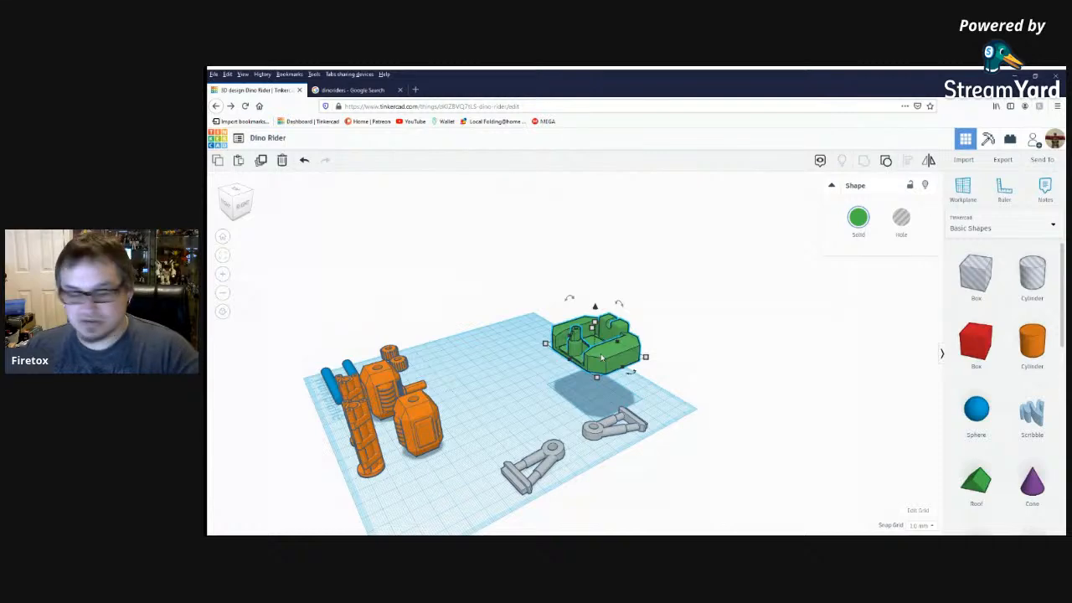
key("d")
left_click_drag(616, 390, 583, 370)
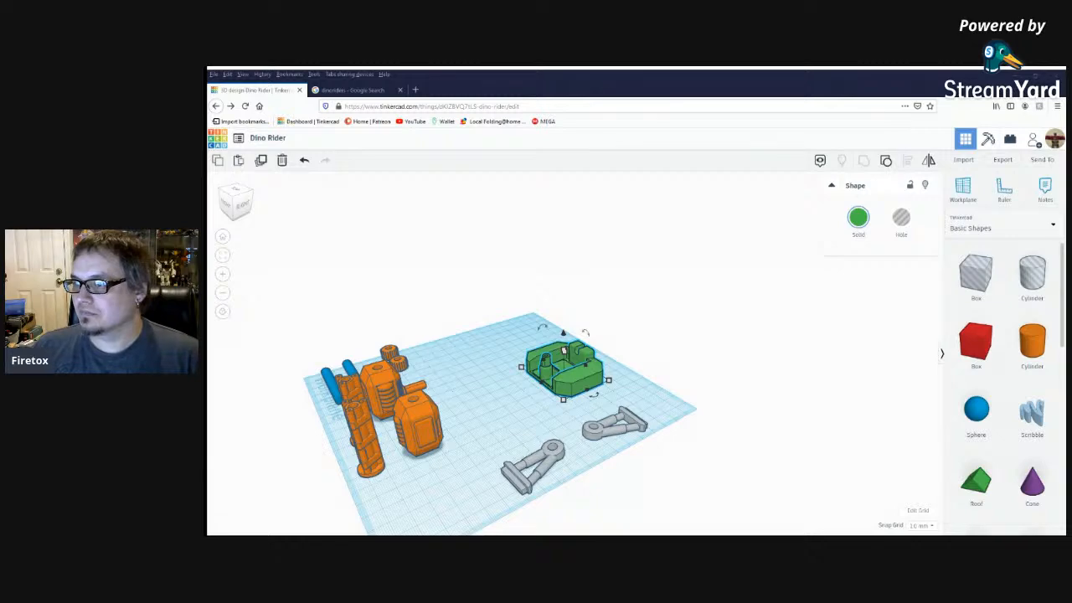
right_click_drag(572, 417, 542, 396)
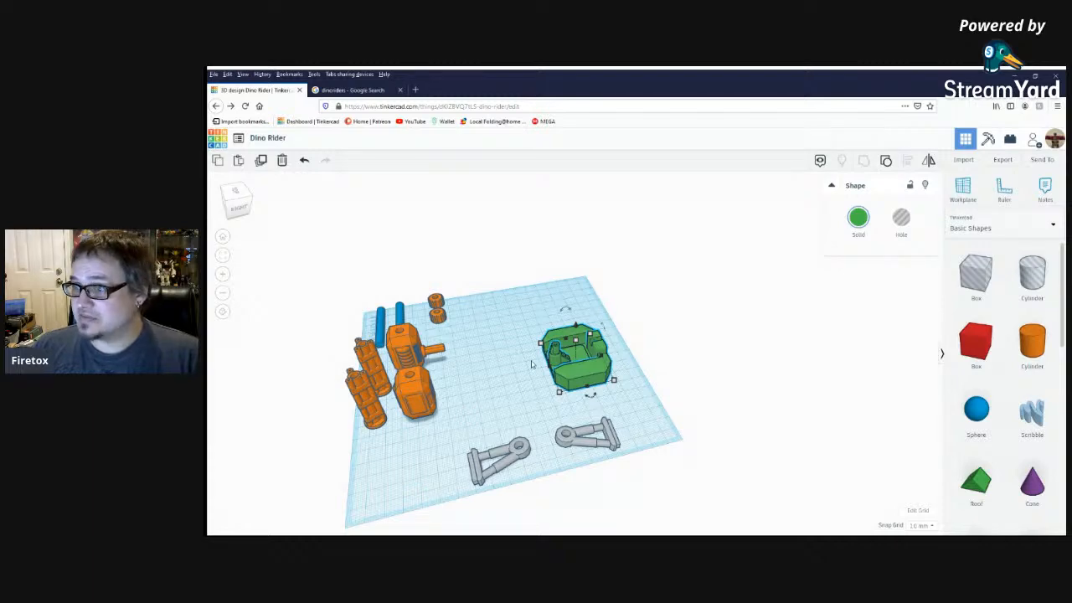
right_click_drag(531, 364, 519, 355)
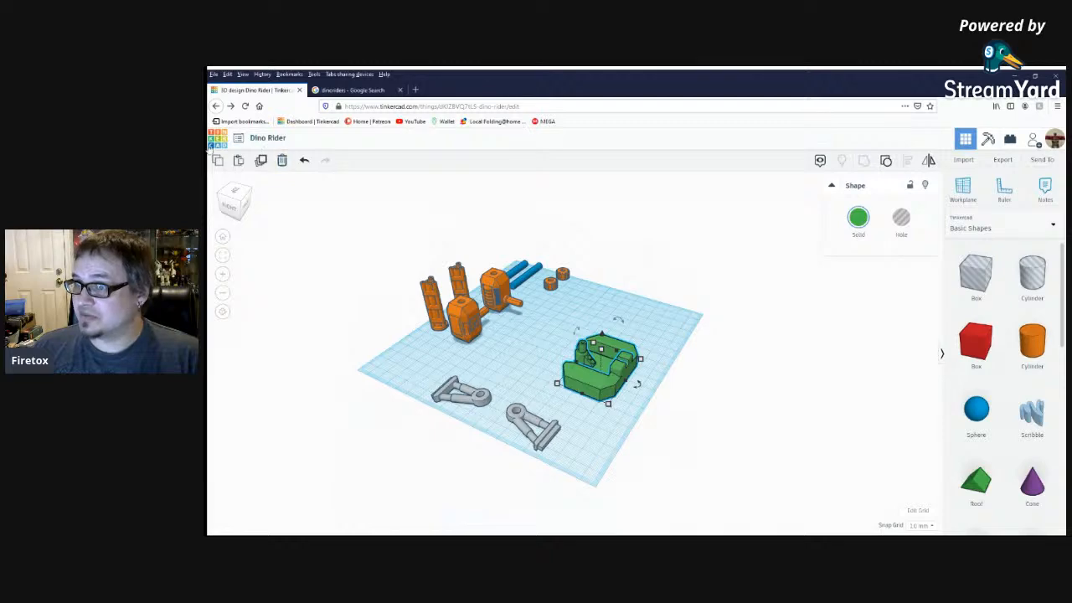
right_click_drag(549, 364, 706, 358)
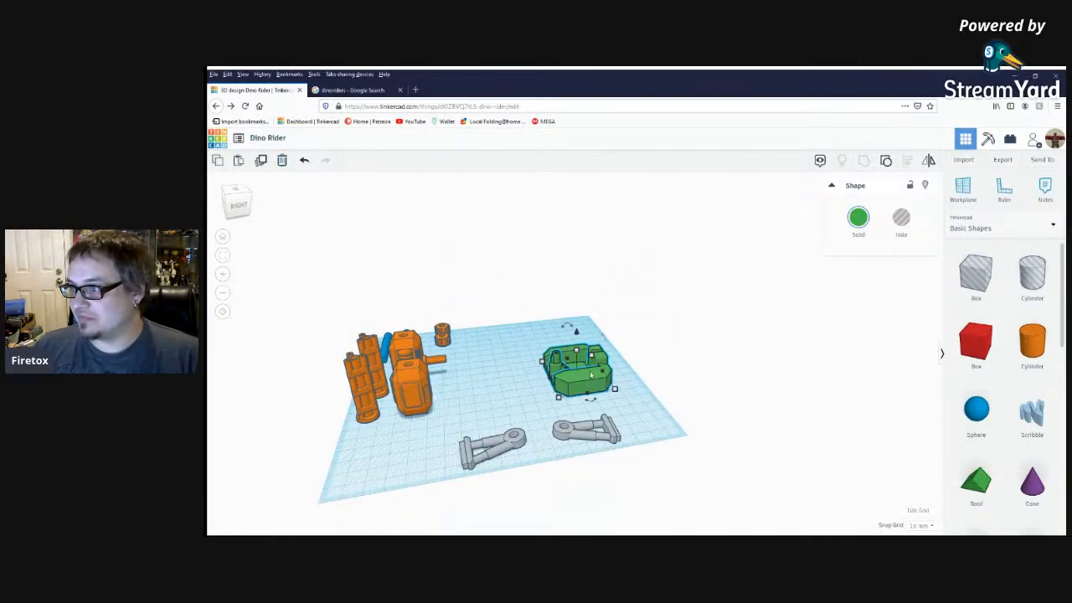
scroll(547, 401, "up", 3)
scroll(546, 401, "up", 2)
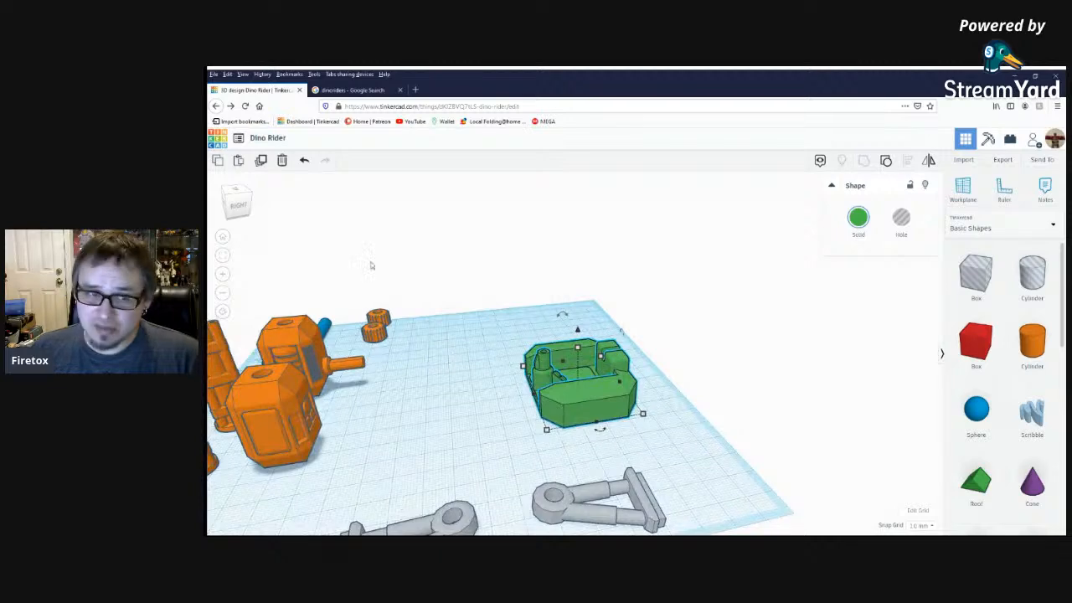
right_click_drag(461, 326, 520, 355)
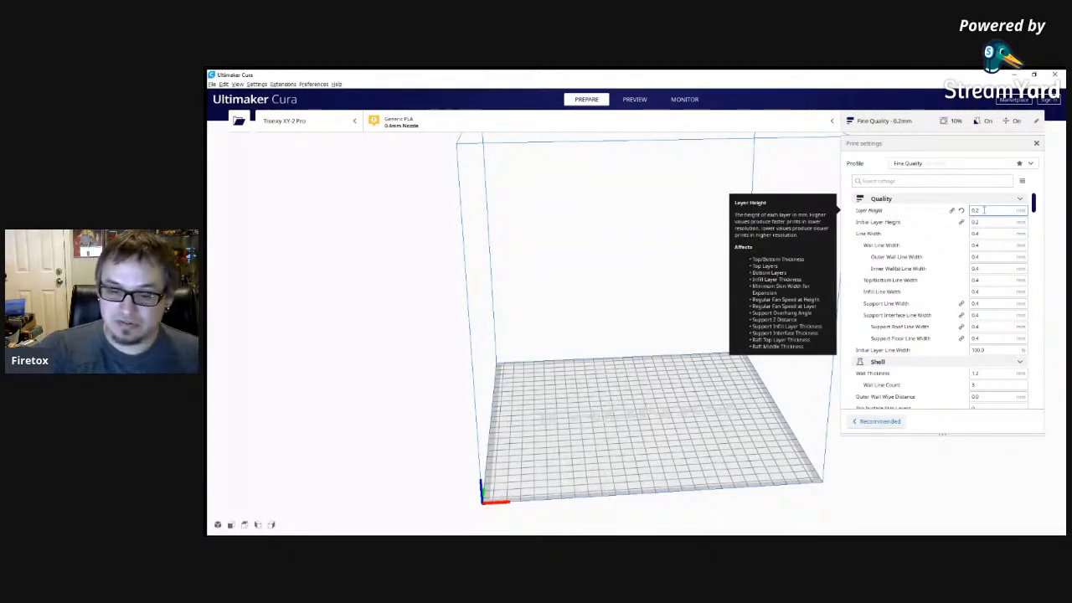
Set the print profile's layer height to 0.16 mm.
key("BackSpace")
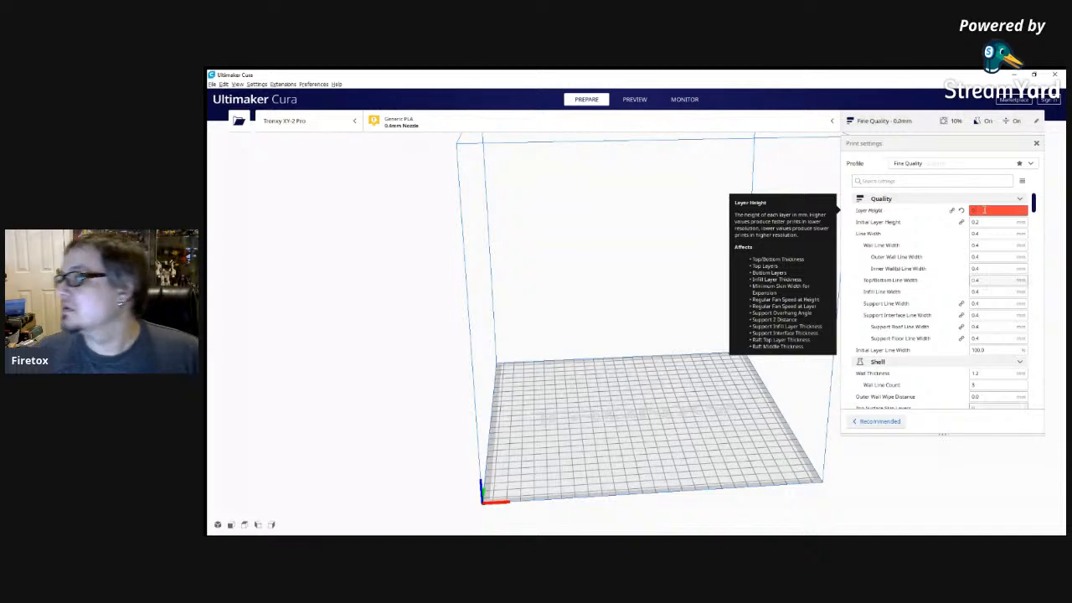
type("16")
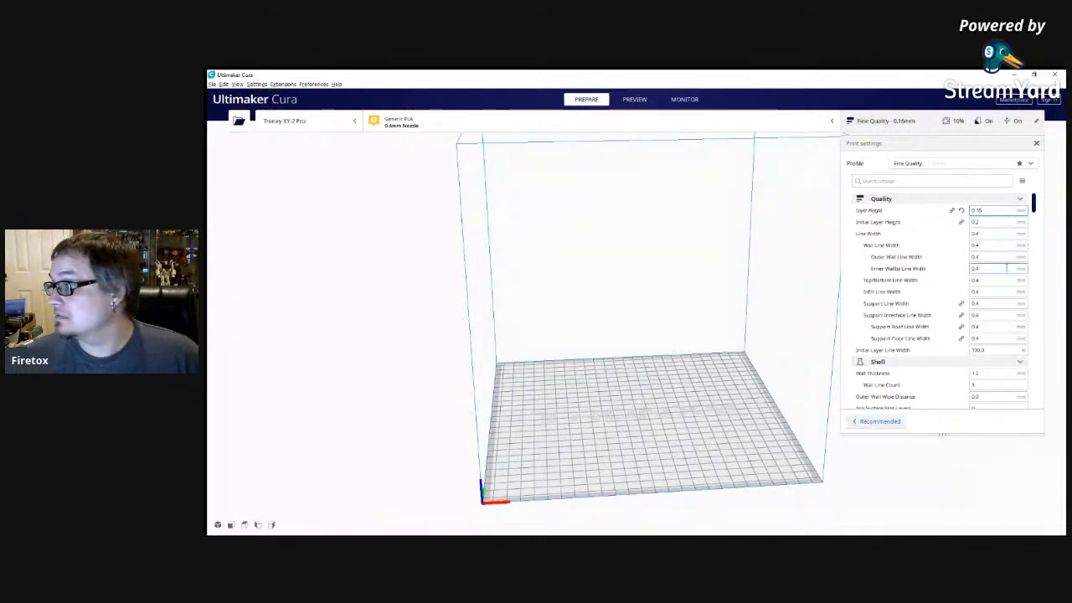
Review the line width, shell, Z seam alignment and infill settings of the Fine Quality profile.
scroll(999, 285, "down", 4)
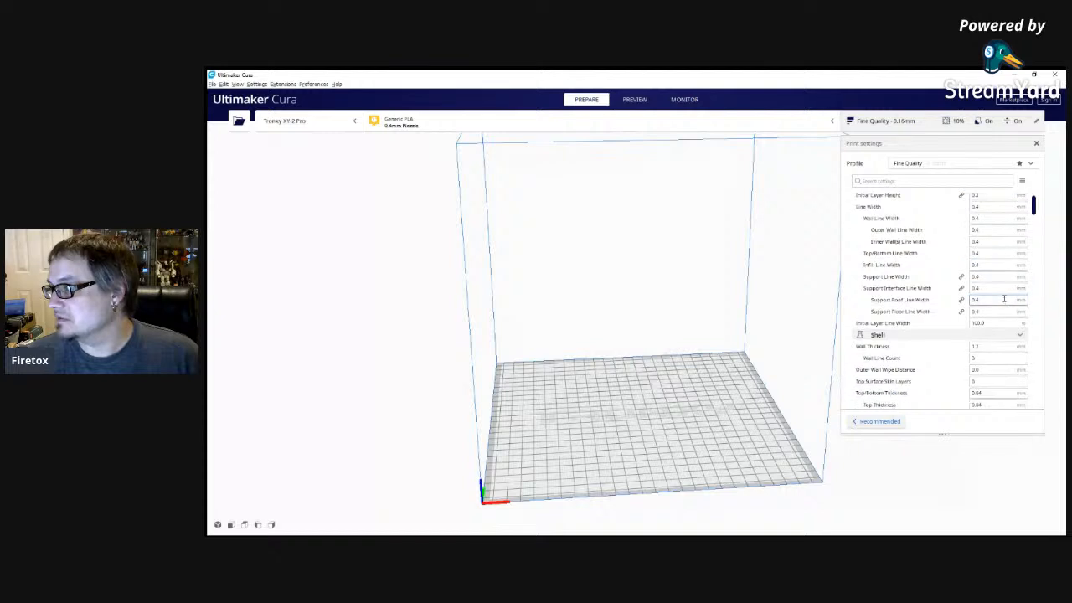
scroll(1004, 304, "down", 5)
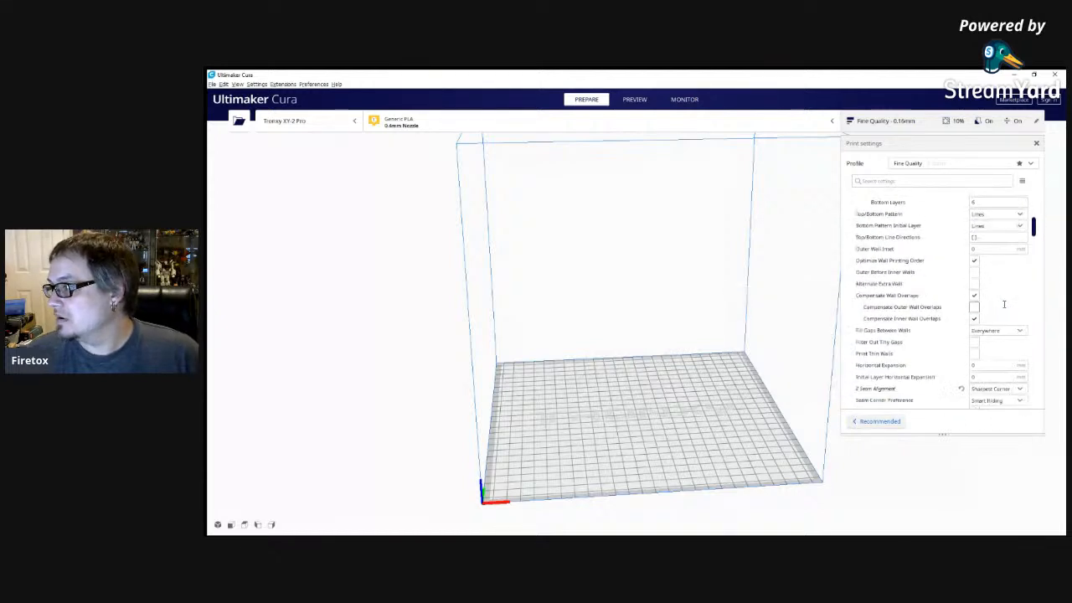
scroll(1004, 304, "down", 3)
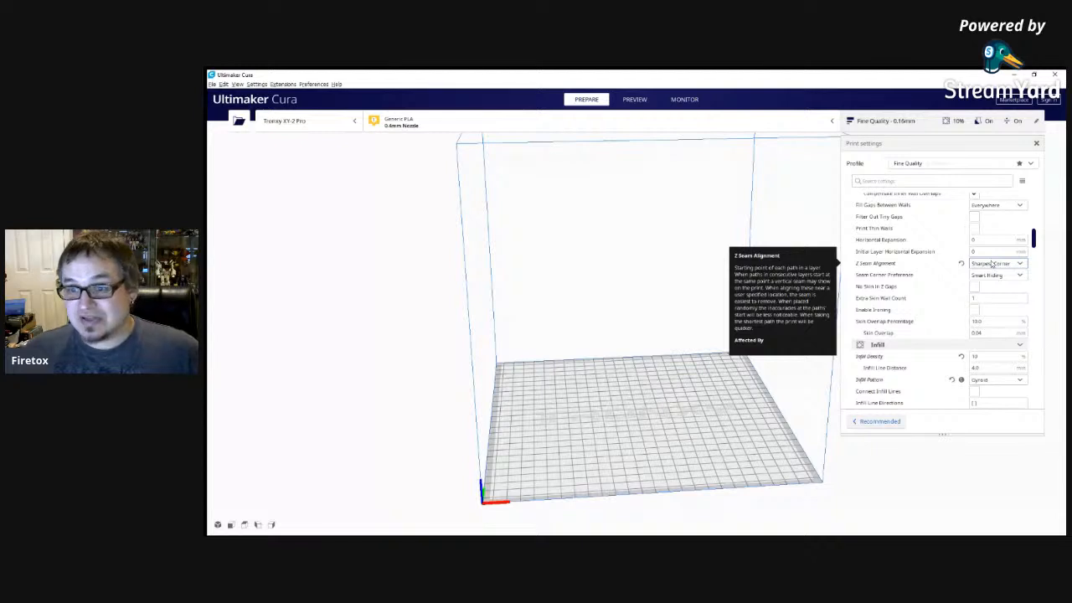
scroll(1011, 318, "up", 10)
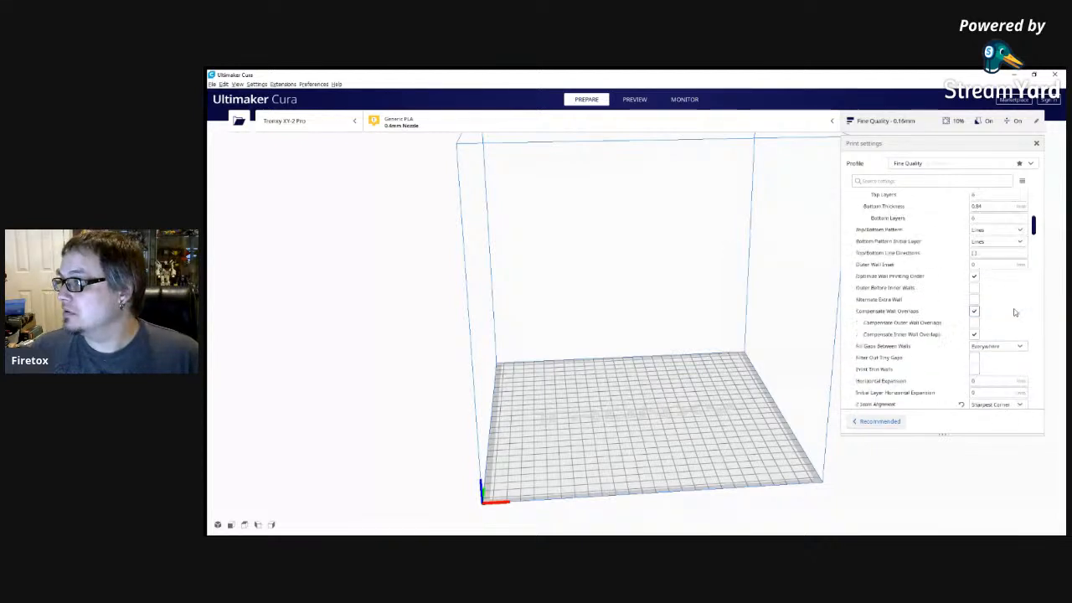
mouse_move(1012, 321)
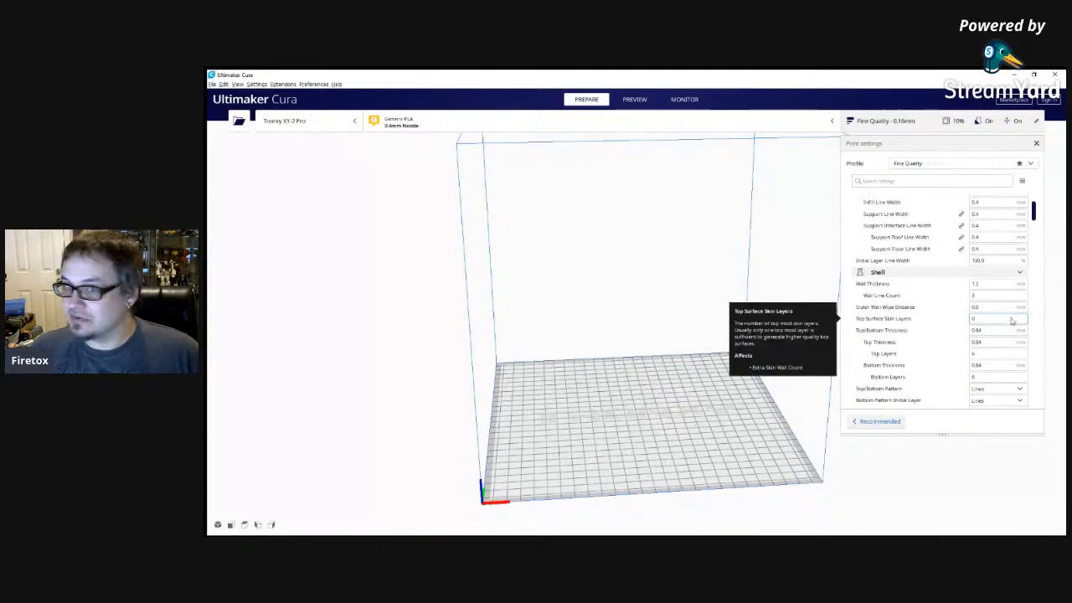
Review the remaining shell and infill settings, checking the infill density field and the list of infill patterns without changing them.
scroll(1012, 321, "down", 5)
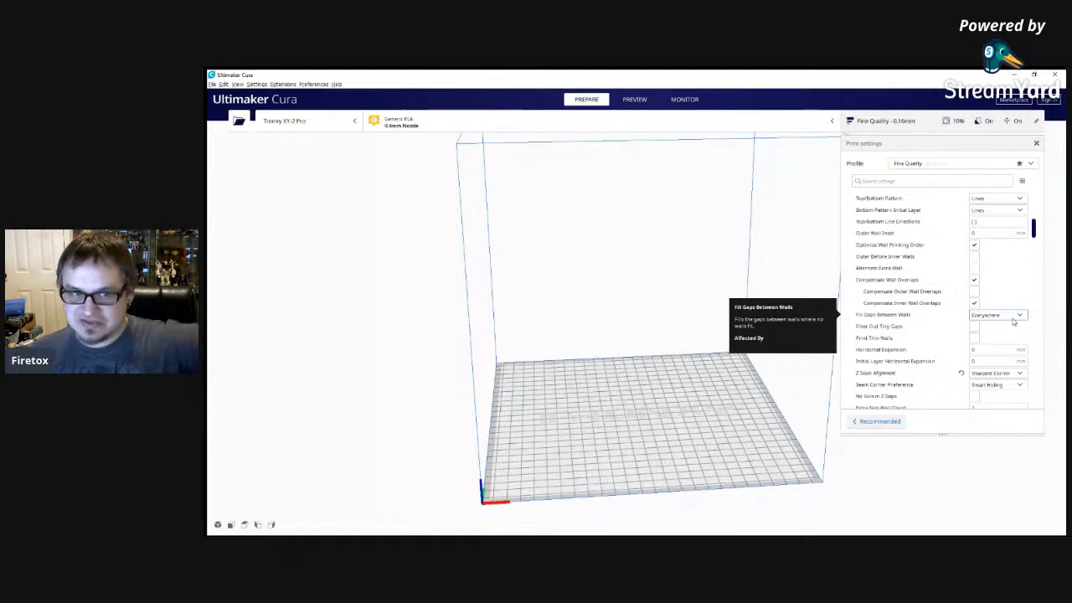
scroll(991, 337, "down", 3)
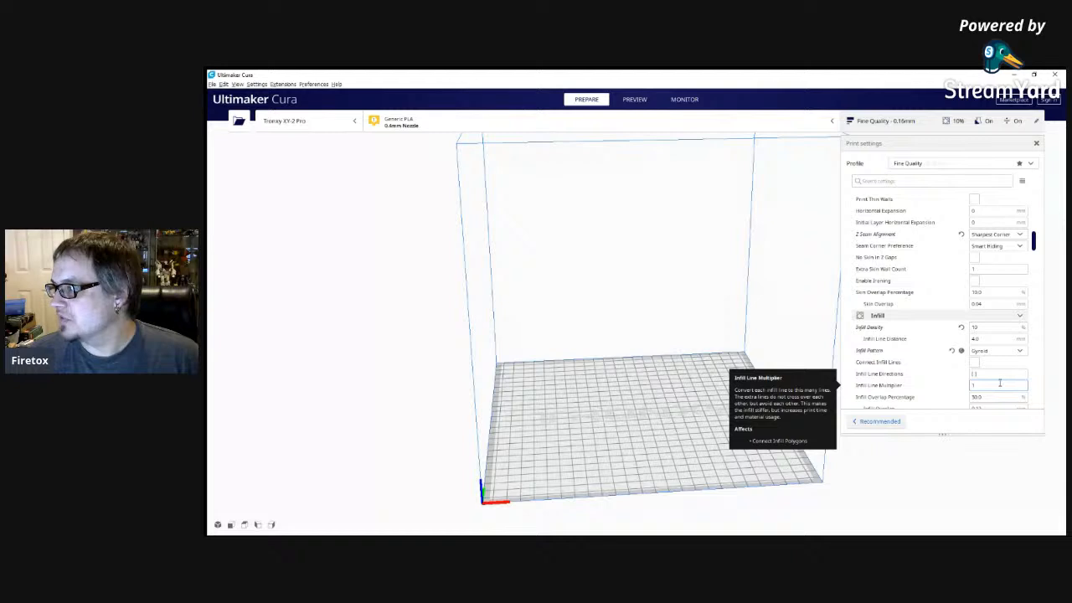
left_click(973, 328)
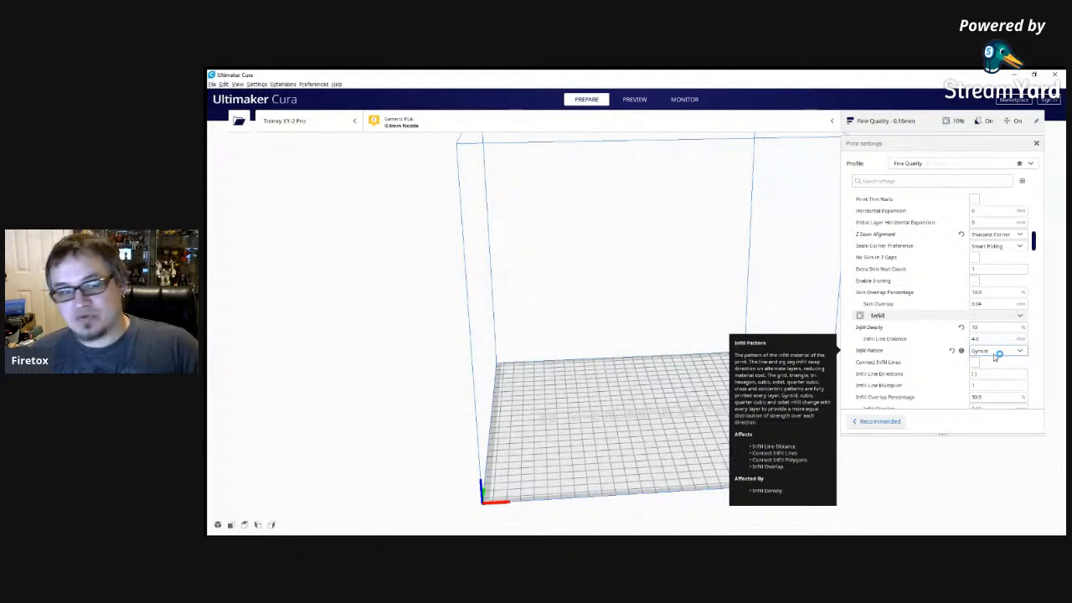
left_click(996, 352)
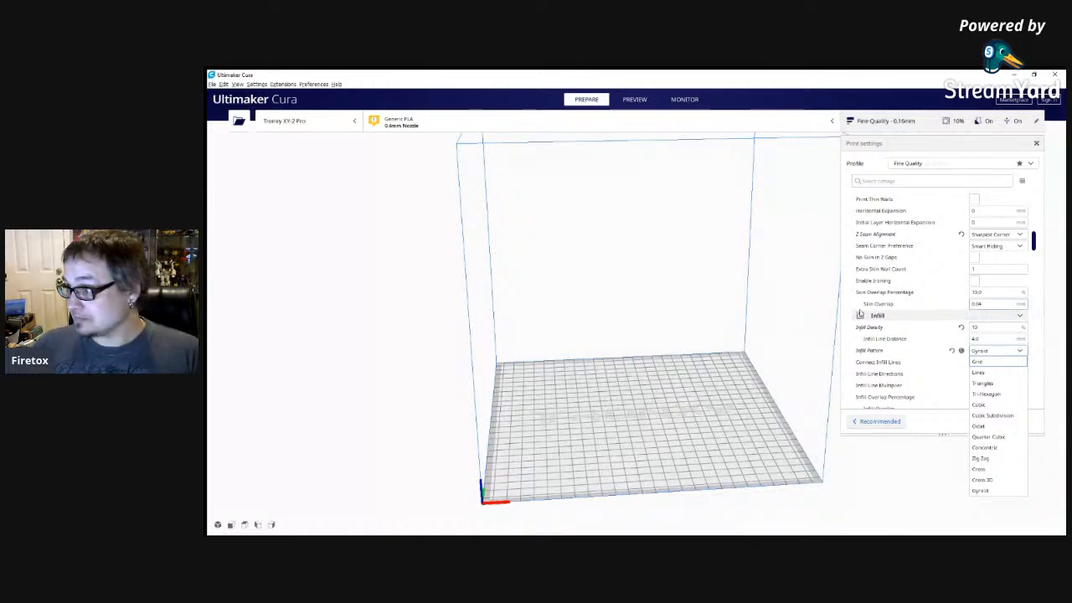
left_click(939, 478)
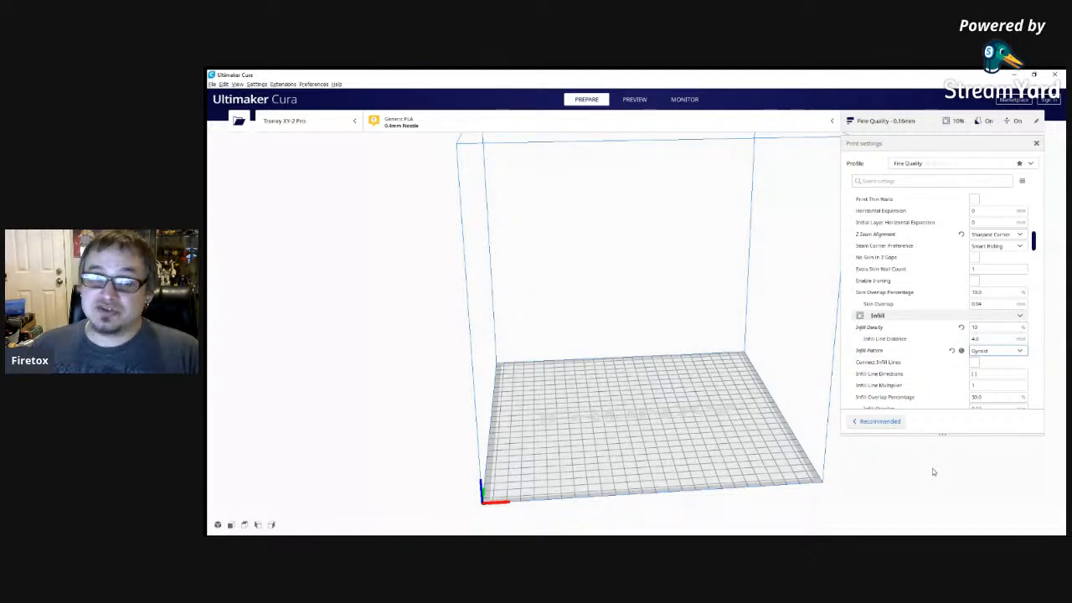
Review the profile's material, speed, travel, cooling, support and build plate adhesion settings in order.
scroll(1002, 355, "down", 10)
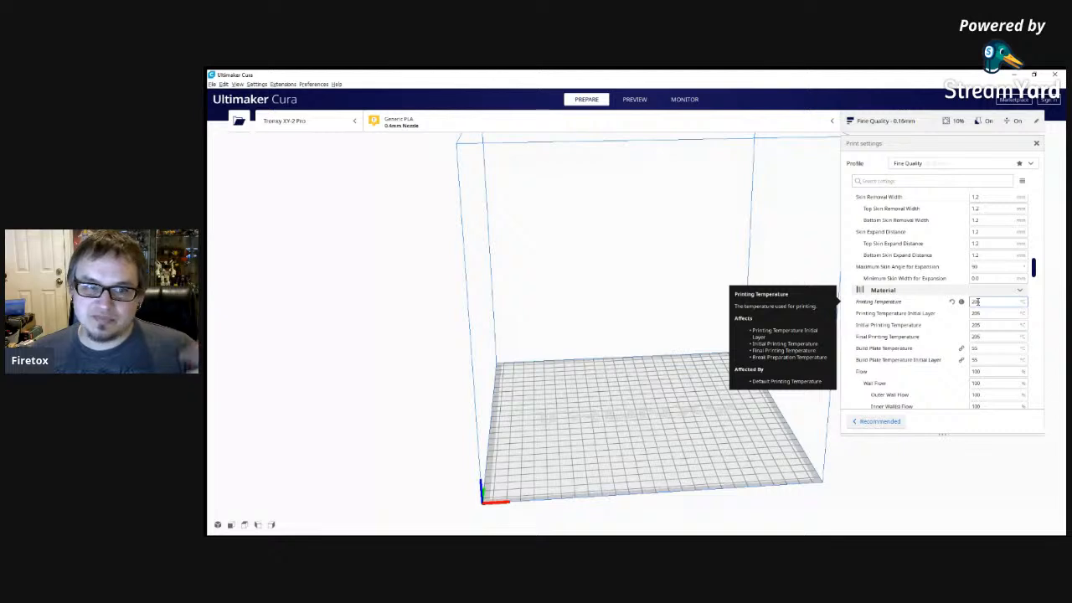
scroll(976, 303, "down", 6)
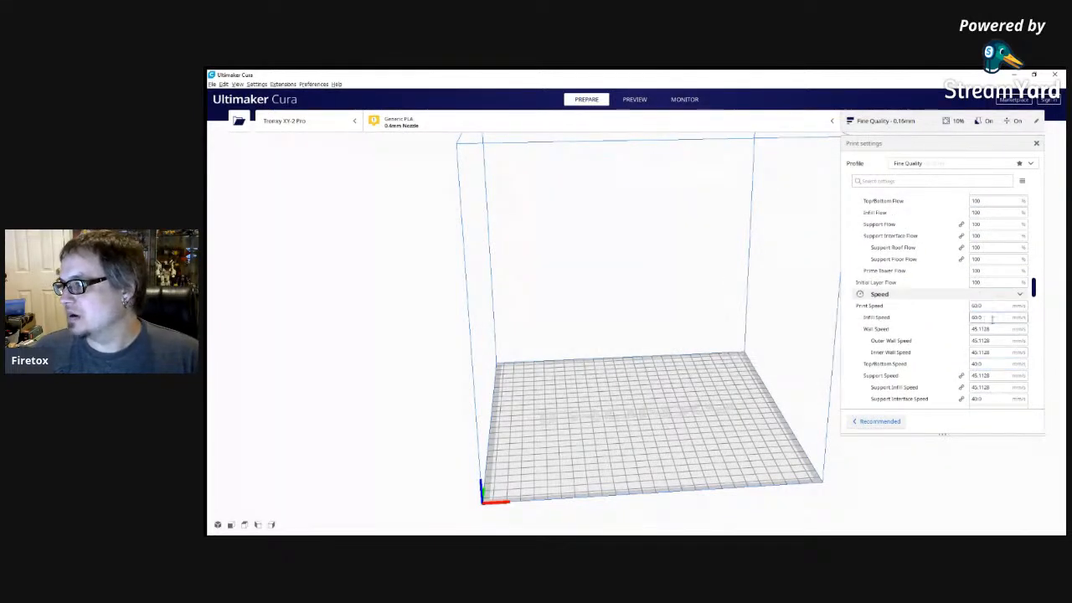
scroll(990, 350, "down", 8)
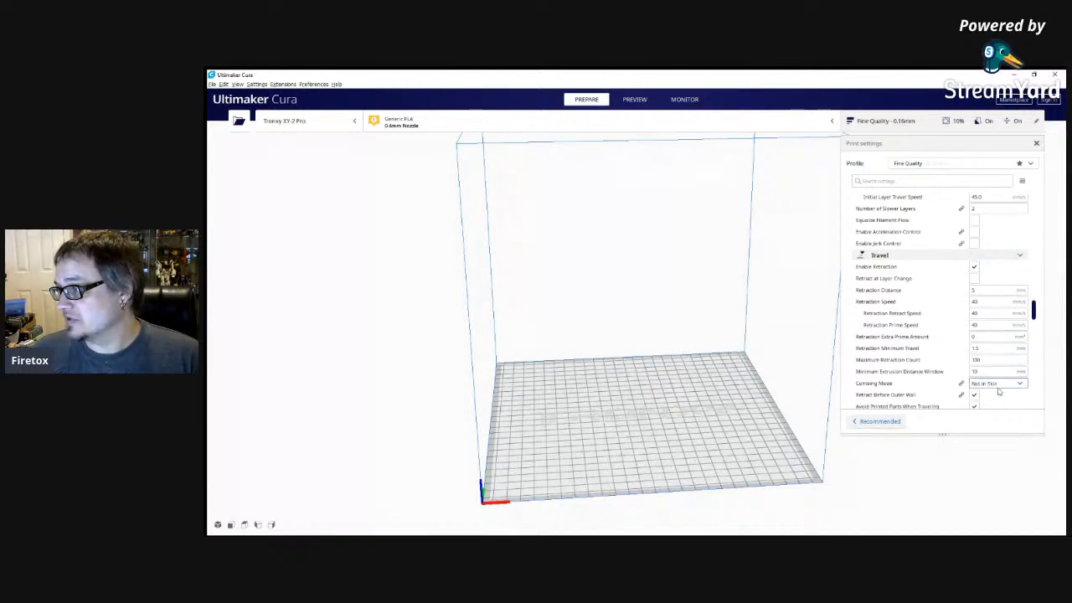
scroll(989, 265, "down", 5)
scroll(984, 266, "up", 3)
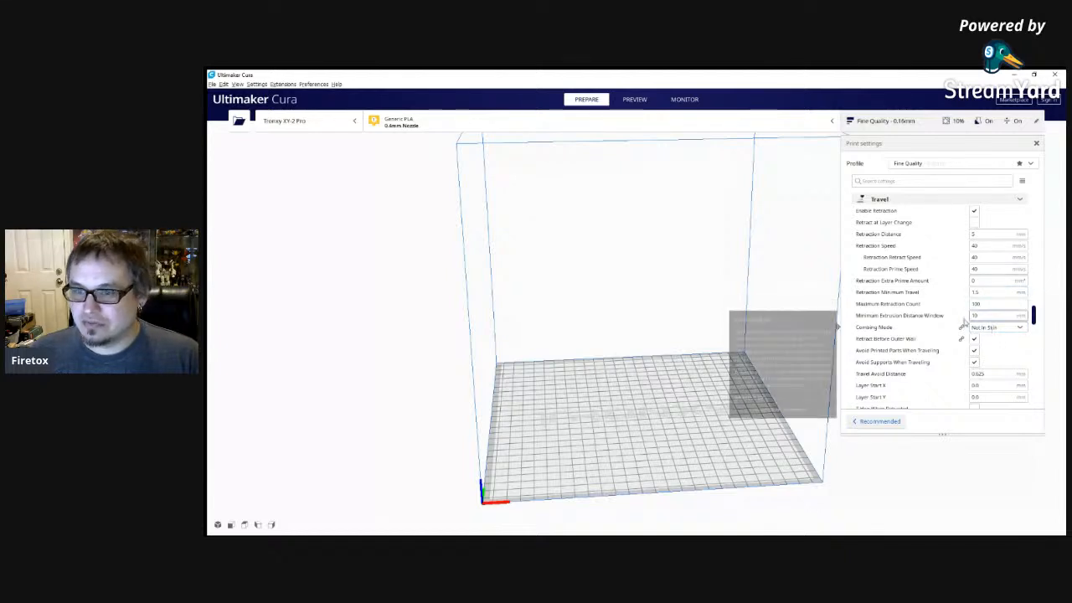
scroll(978, 312, "down", 3)
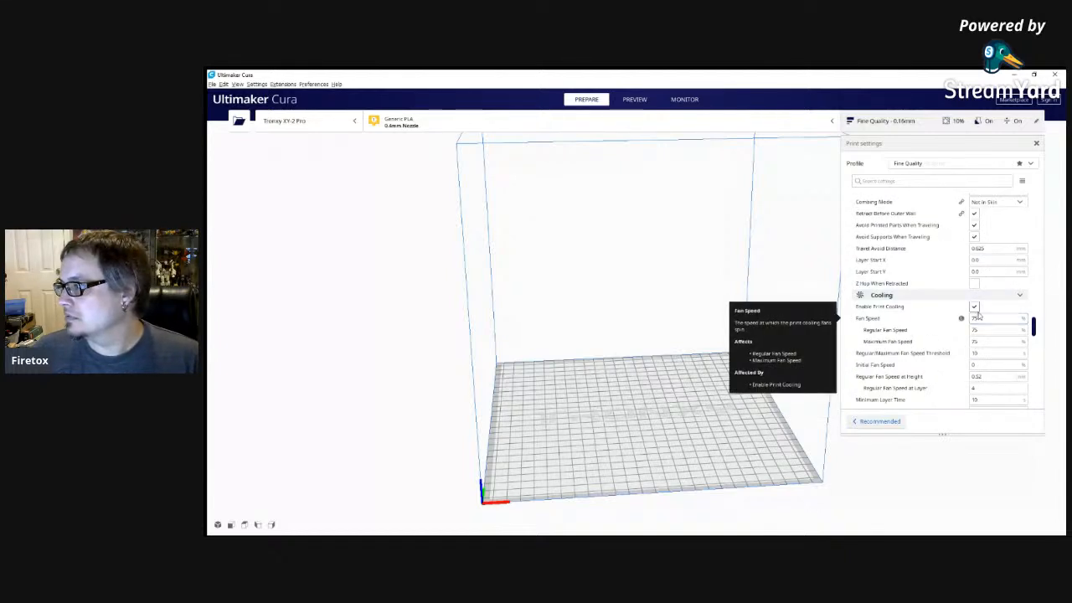
scroll(984, 335, "down", 3)
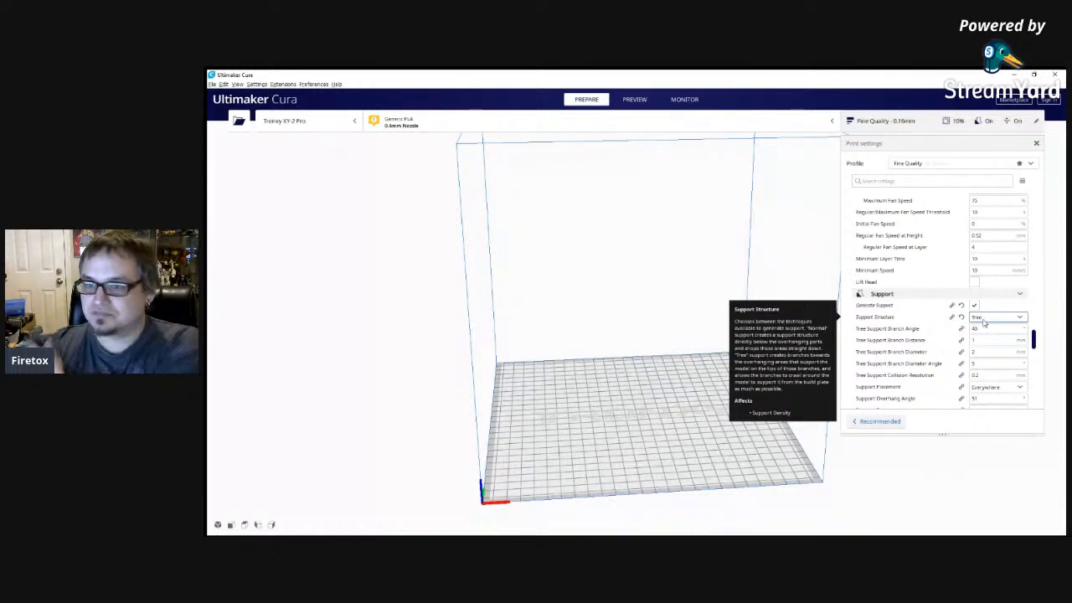
scroll(986, 331, "down", 6)
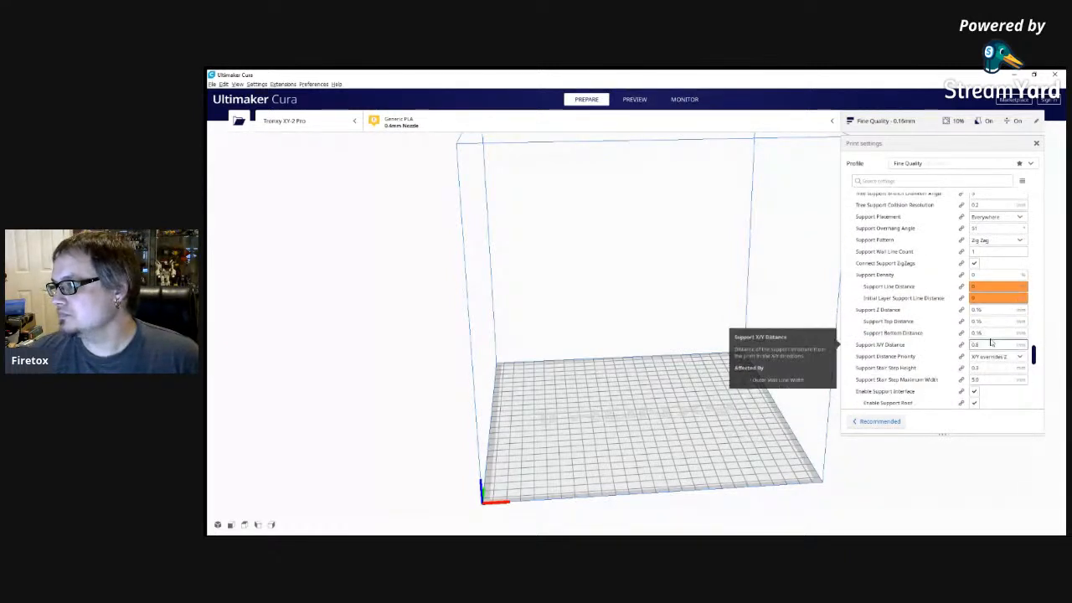
scroll(991, 342, "down", 10)
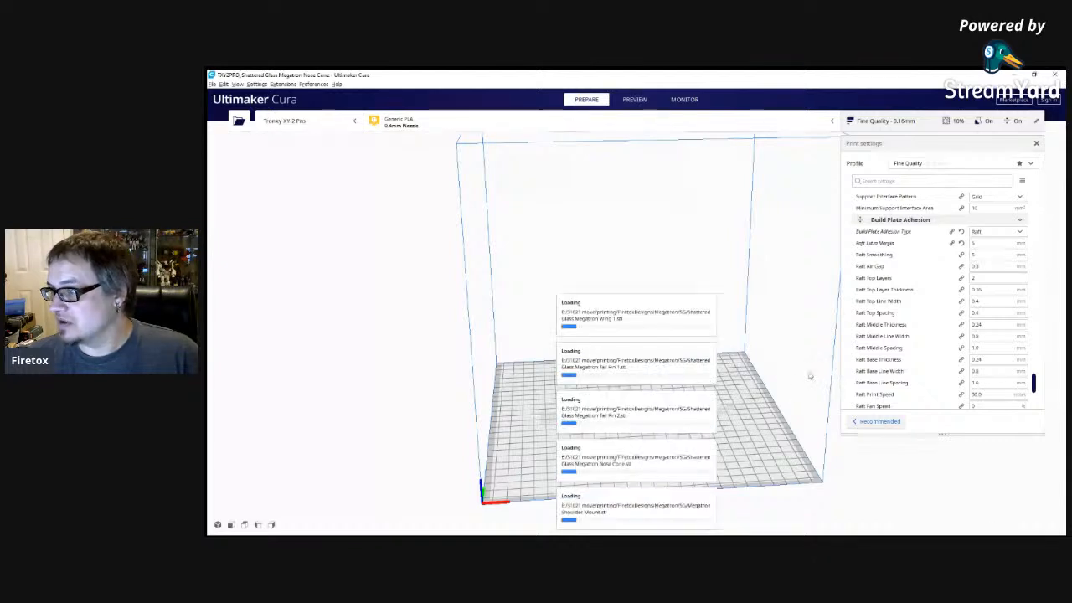
Arrange the loaded Shattered Glass Megatron parts on the build plate and slice them.
left_click(619, 407)
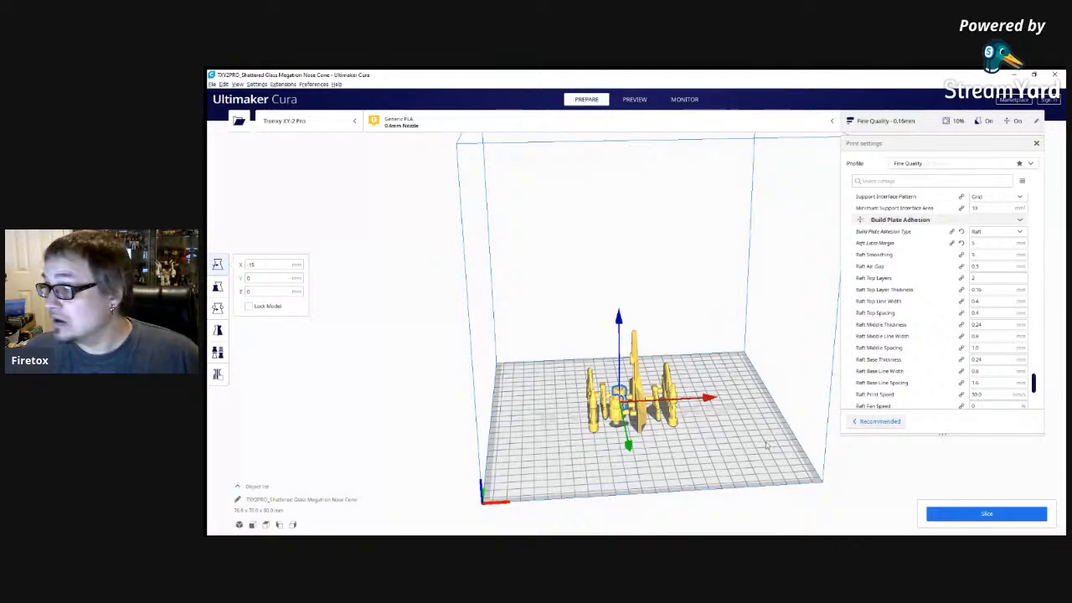
scroll(745, 472, "up", 3)
right_click_drag(741, 417, 723, 450)
key("ctrl+r")
scroll(723, 450, "down", 3)
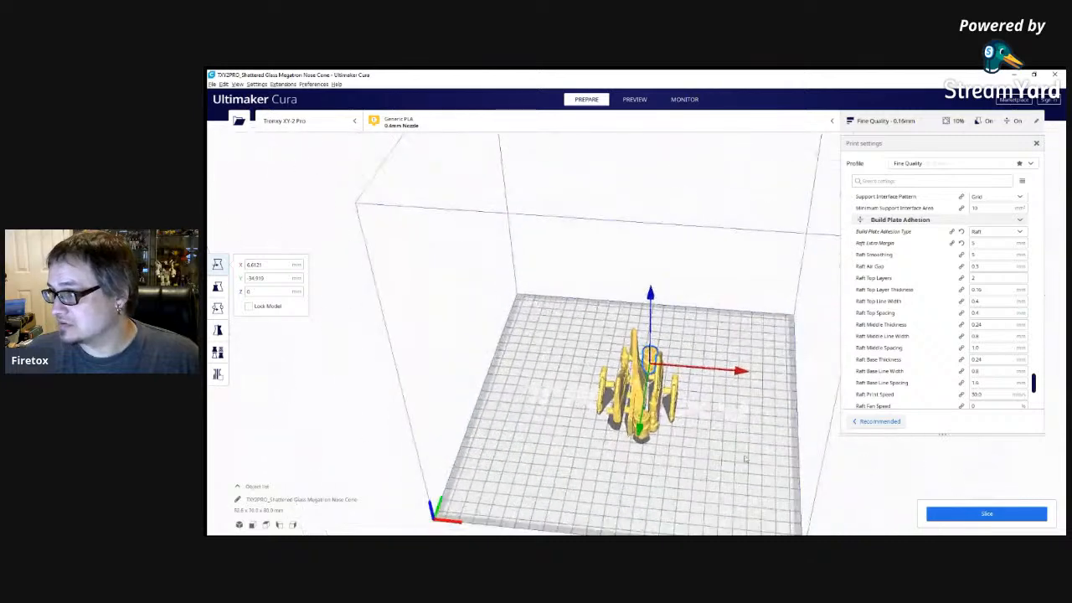
left_click(992, 514)
scroll(757, 450, "down", 1)
scroll(757, 450, "up", 5)
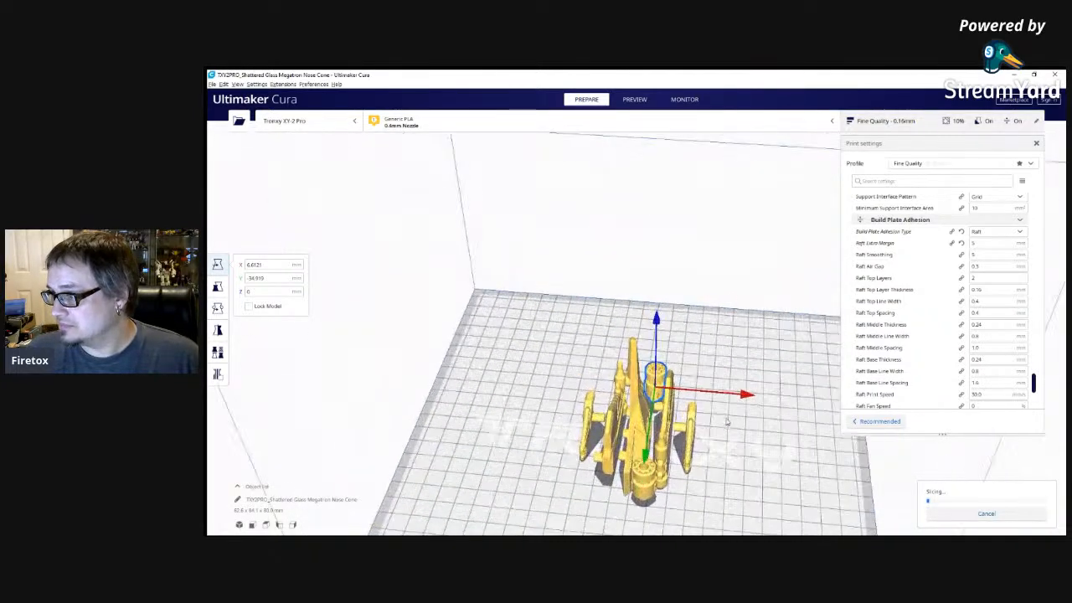
Inspect the arranged Megatron parts from several angles and distances, leaving none of them selected.
scroll(737, 402, "down", 2)
middle_click_drag(711, 309, 696, 220)
scroll(688, 405, "down", 3)
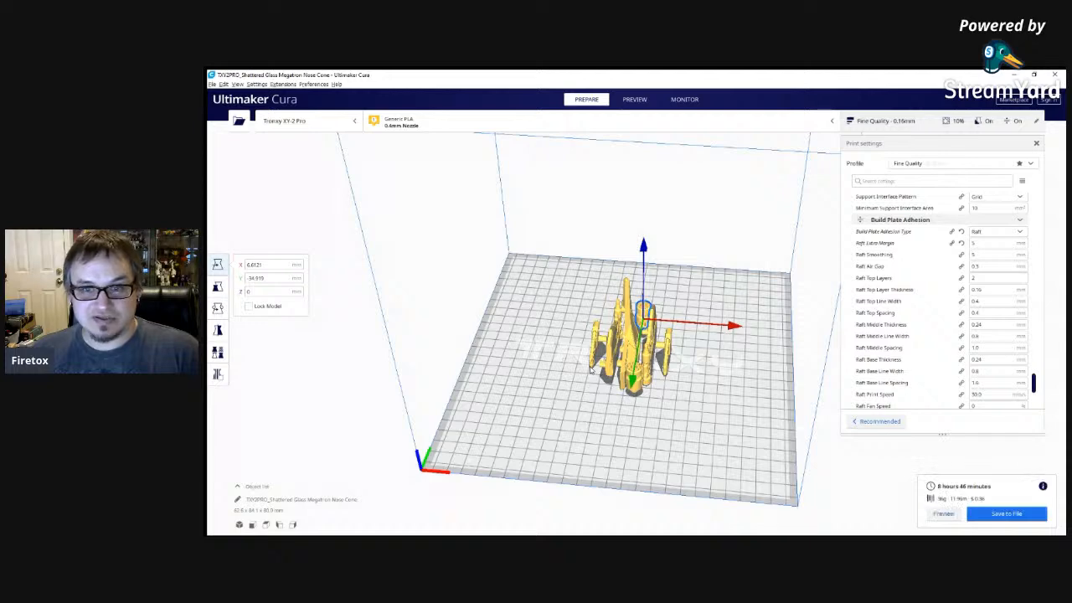
scroll(594, 389, "up", 1)
scroll(594, 388, "up", 8)
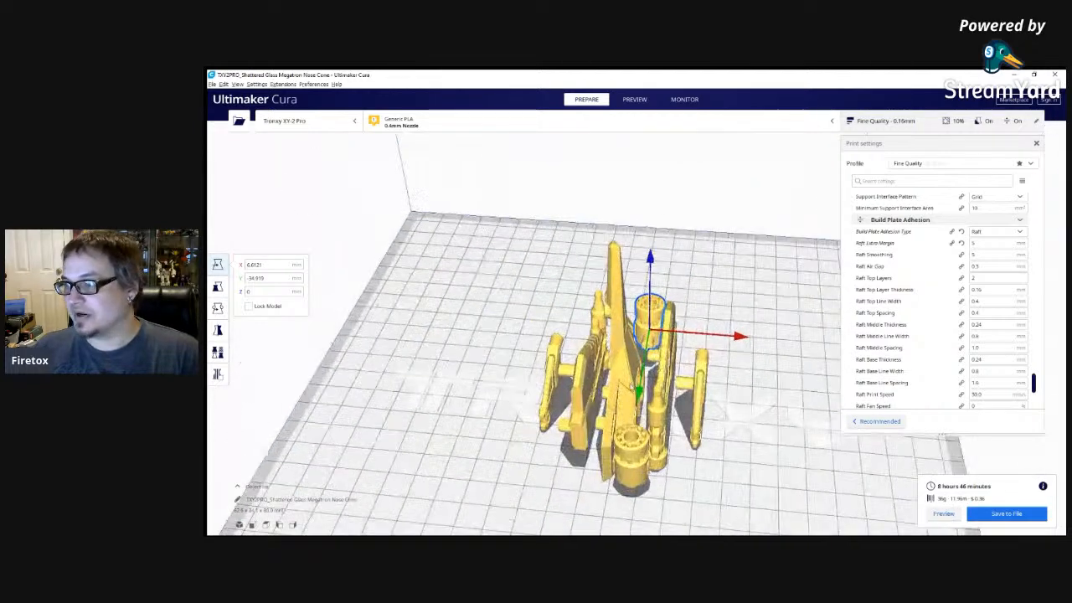
right_click_drag(718, 323, 652, 320)
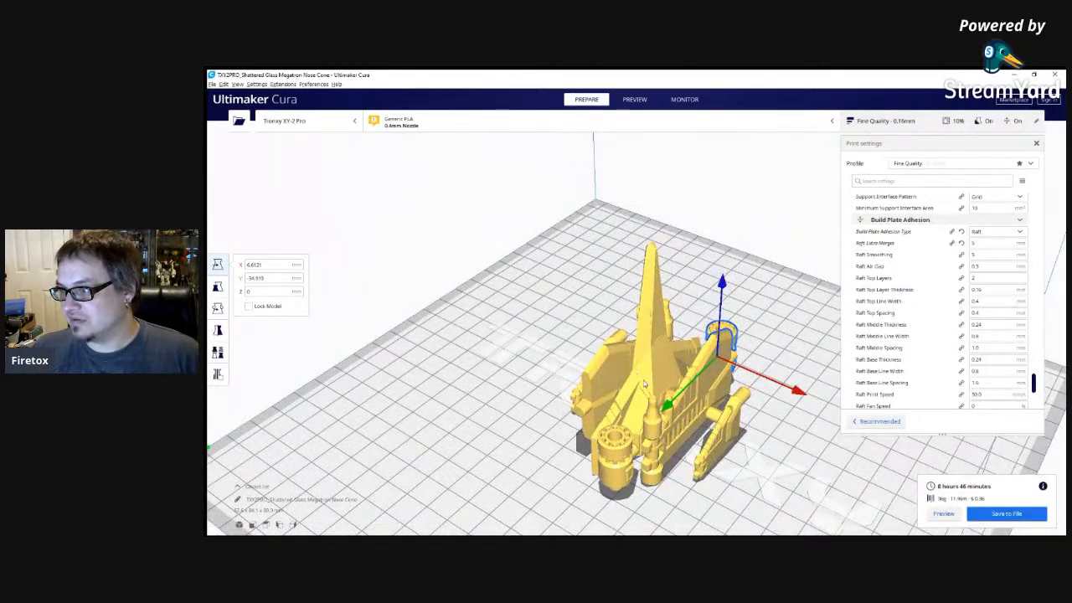
right_click_drag(638, 375, 698, 393)
scroll(677, 417, "down", 2)
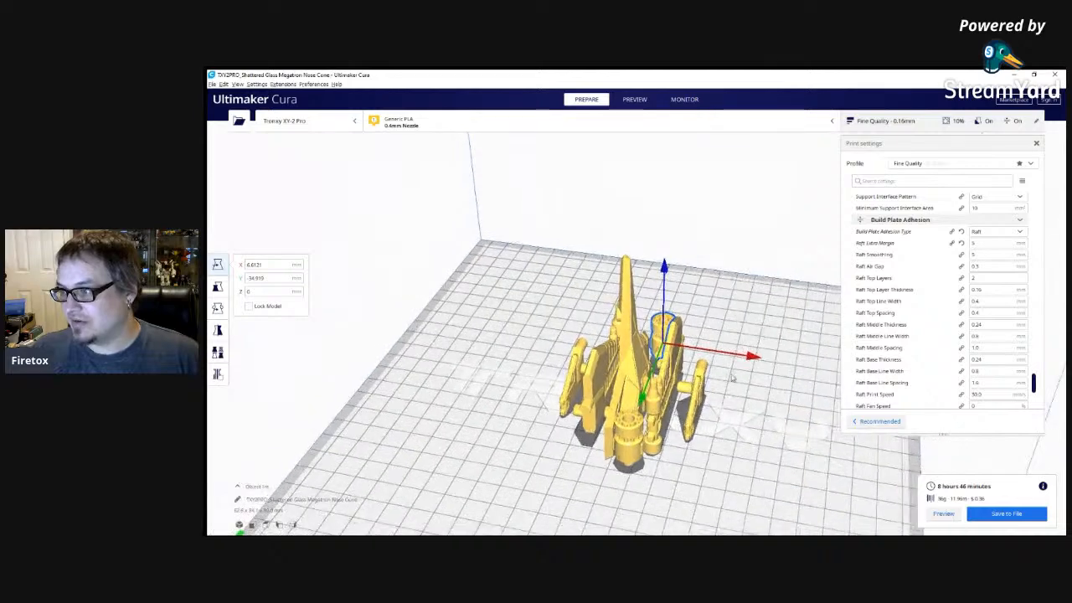
left_click(736, 392)
right_click_drag(700, 379, 744, 402)
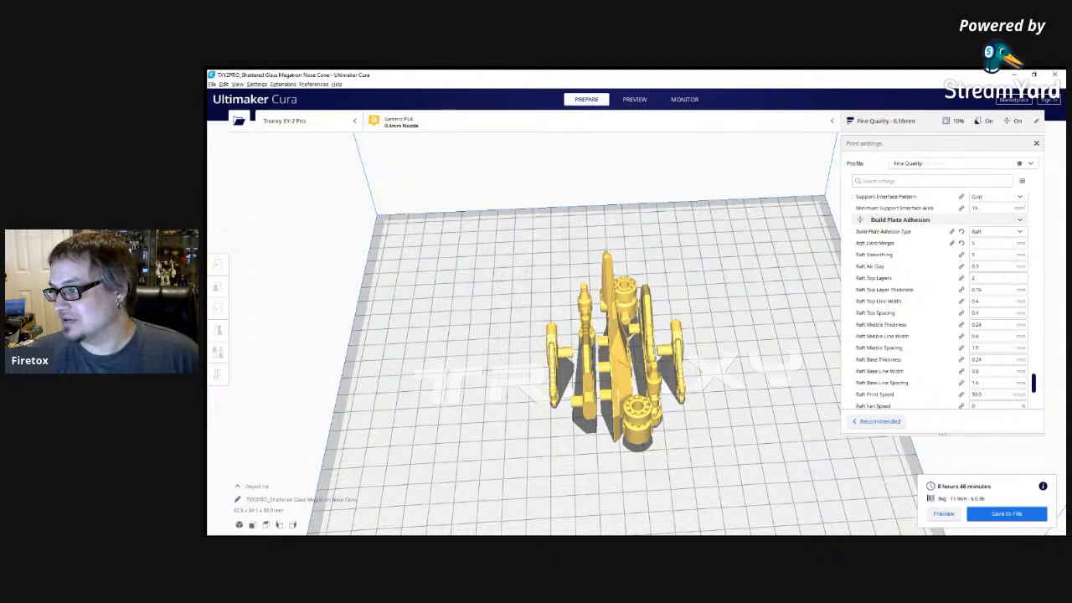
Select all Megatron parts and rotate them together a quarter turn about the vertical axis.
left_click(624, 352)
left_click(217, 309)
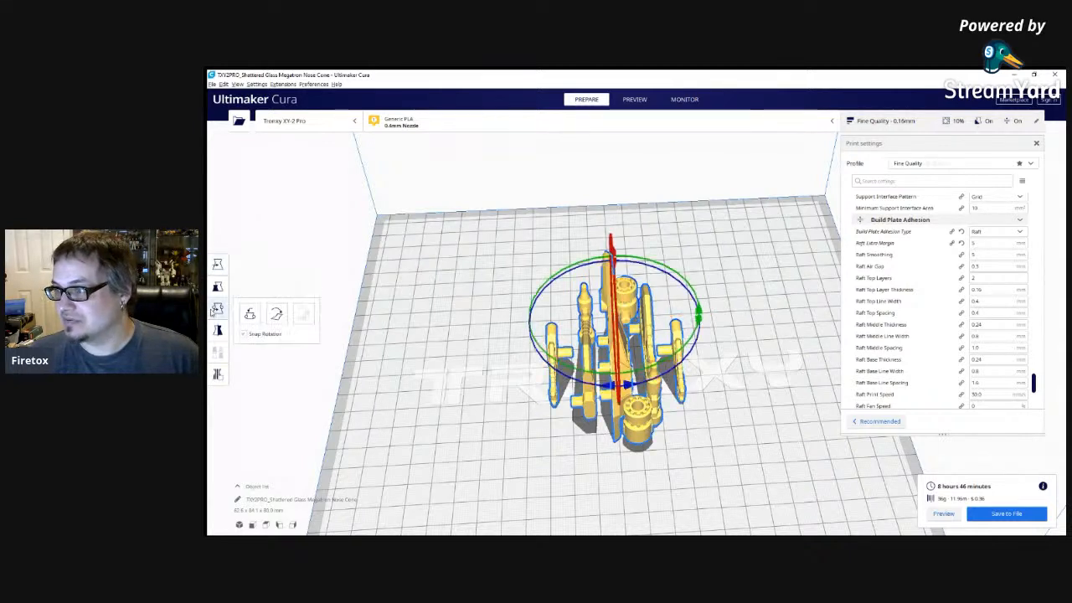
right_click_drag(765, 411, 672, 425)
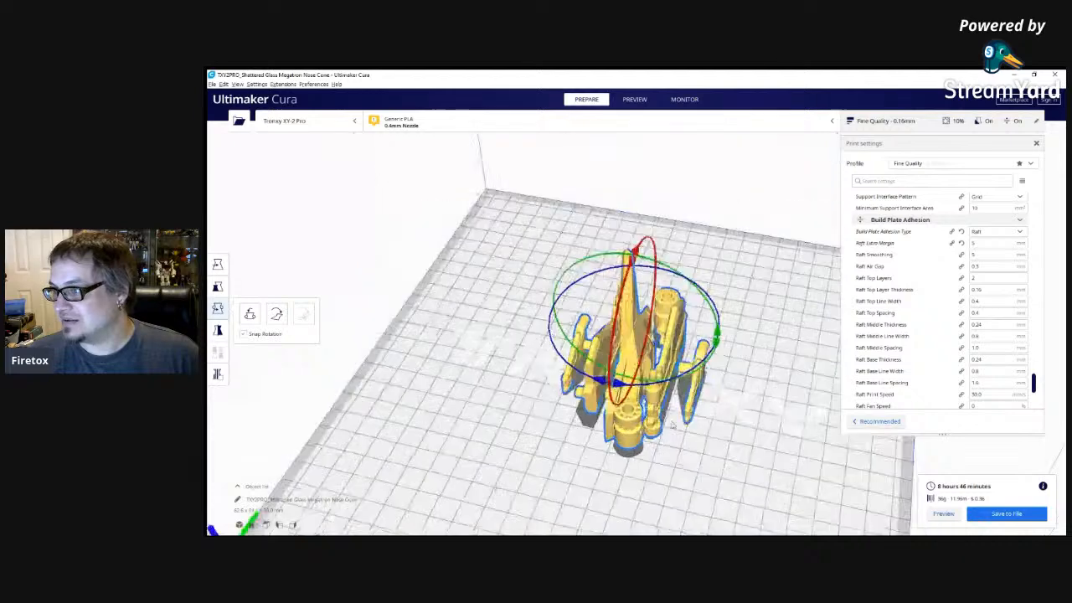
left_click_drag(617, 387, 553, 316)
Rearrange the rotated Megatron parts on the build plate and slice them again.
key("ctrl+r")
left_click(730, 461)
right_click_drag(729, 460, 757, 474)
scroll(688, 437, "down", 2)
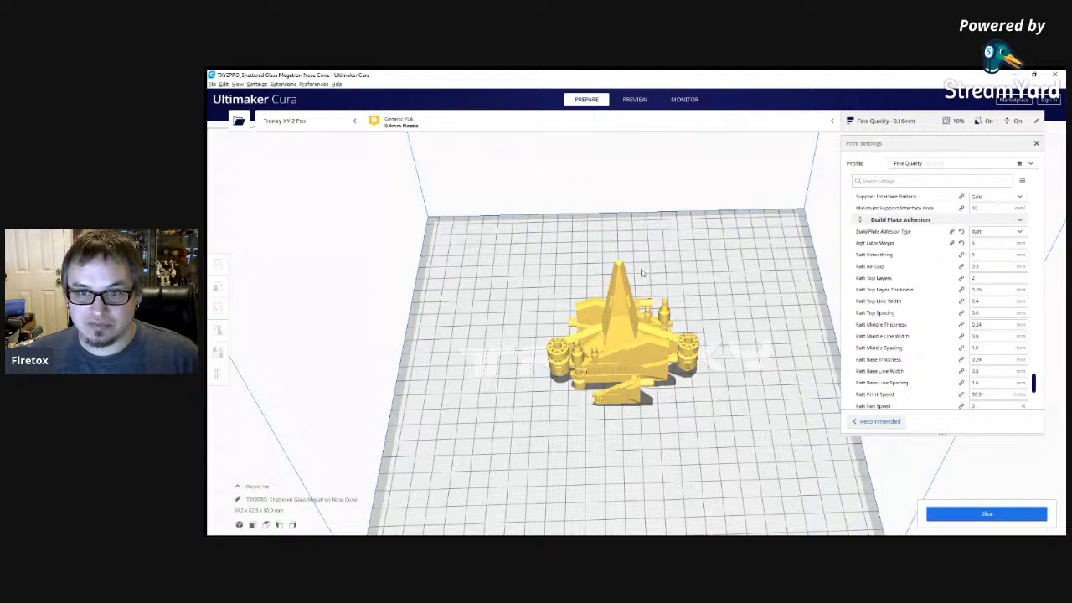
left_click(1009, 513)
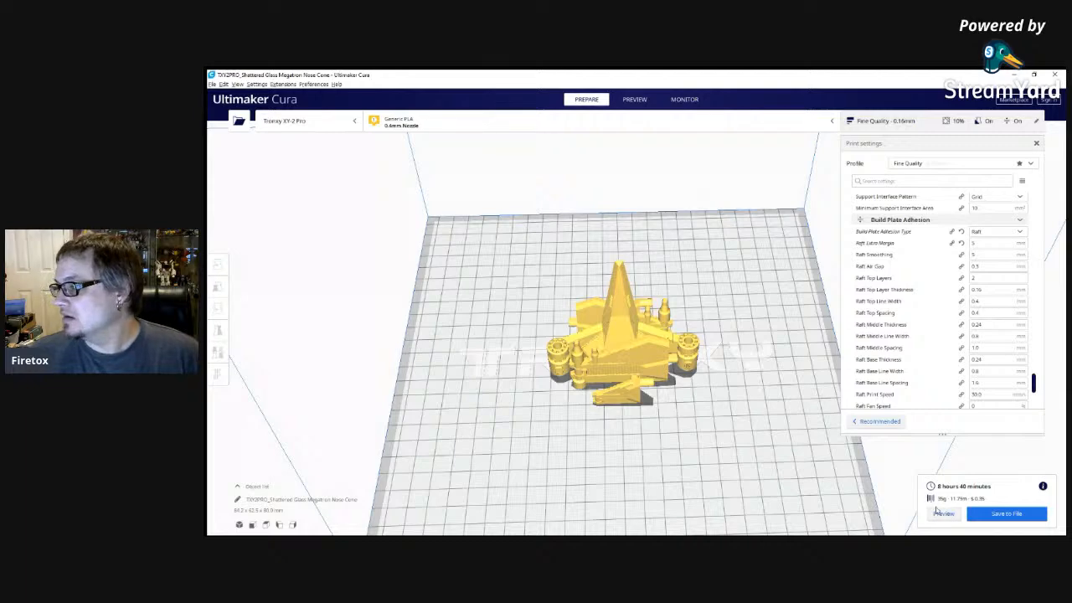
Look back through the profile's support, travel and print speed settings.
right_click_drag(716, 409, 682, 387)
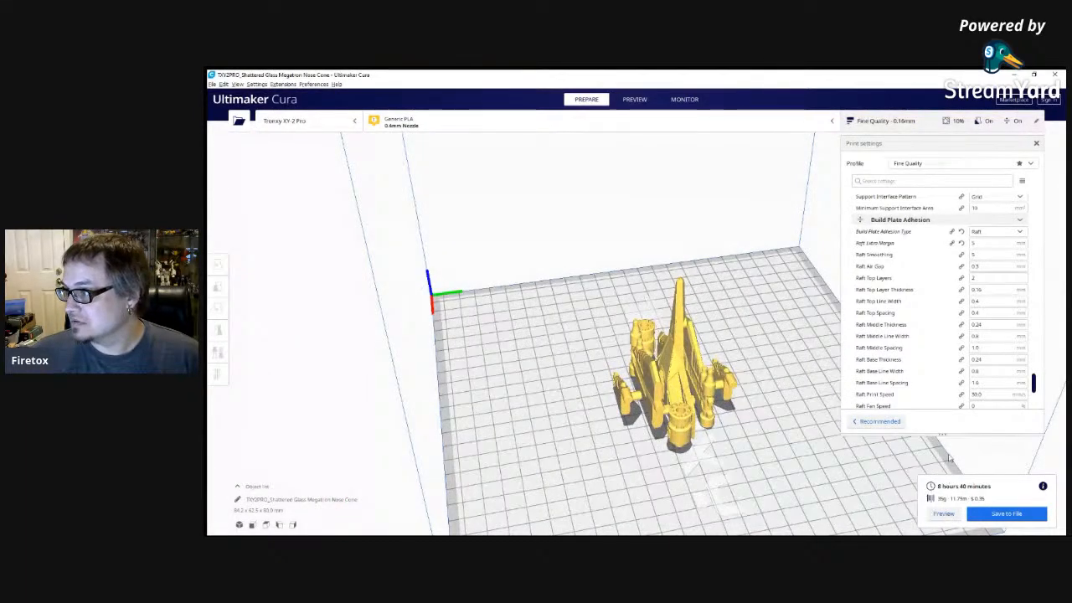
scroll(982, 335, "up", 3)
scroll(988, 333, "up", 15)
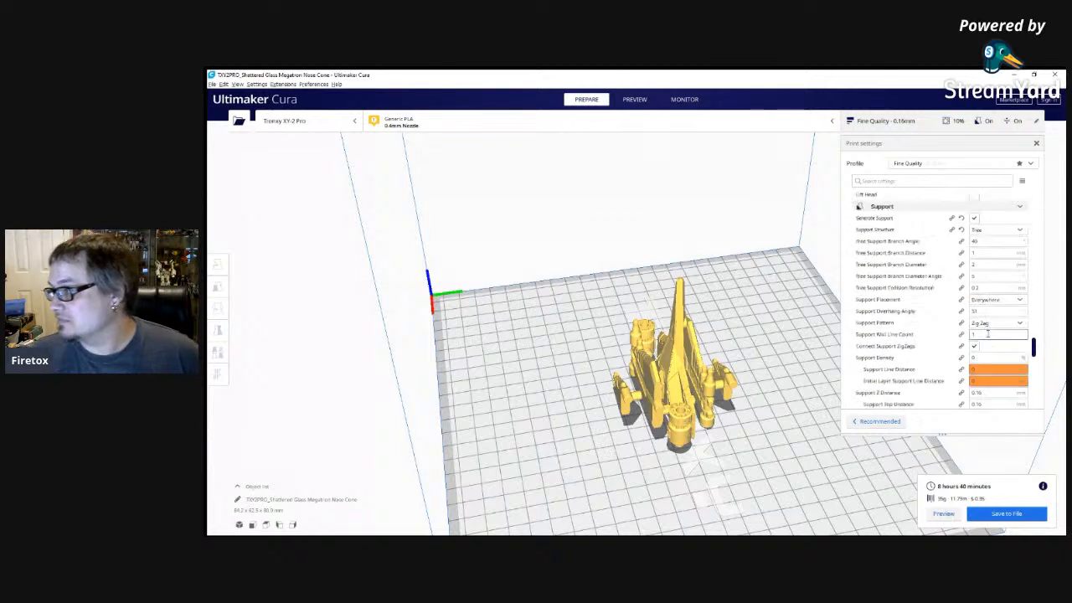
scroll(993, 330, "up", 5)
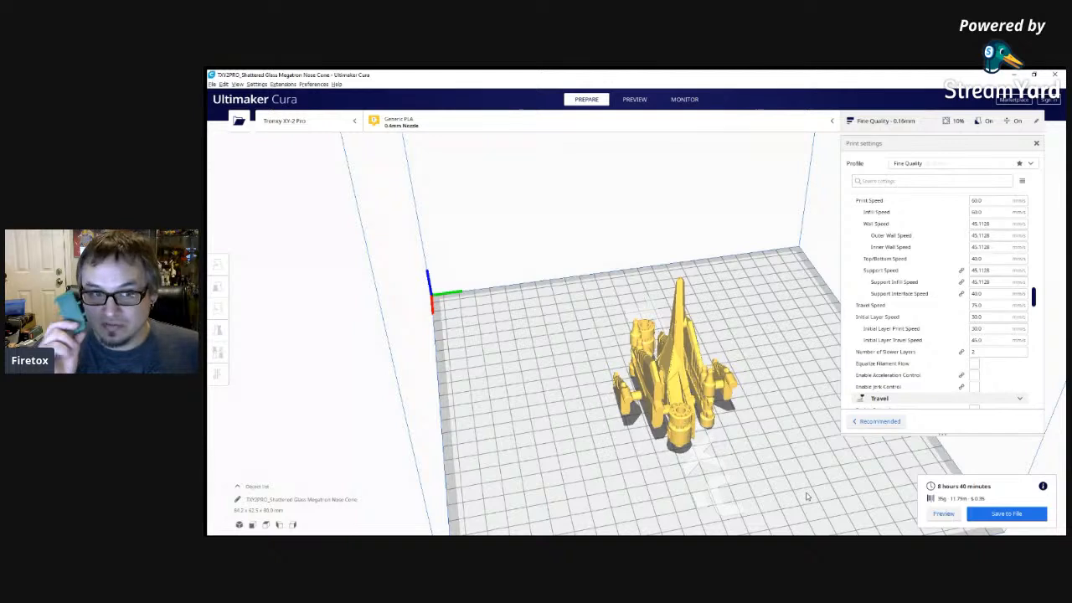
Examine the sliced Megatron layout up close and from all sides, including the tall wing and the cylindrical parts.
scroll(808, 496, "up", 1)
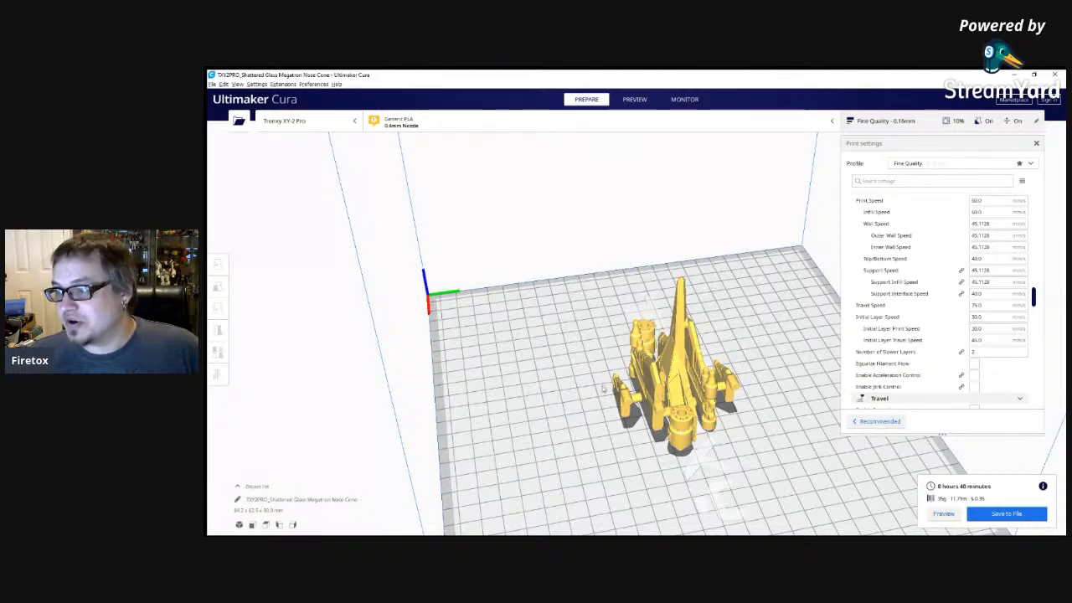
scroll(703, 442, "up", 3)
right_click_drag(750, 466, 659, 485)
scroll(659, 486, "down", 3)
right_click_drag(748, 502, 691, 480)
right_click_drag(647, 446, 818, 494)
right_click_drag(701, 472, 792, 476)
mouse_move(637, 448)
right_mouse_down()
mouse_move(711, 455)
mouse_move(617, 443)
right_mouse_up()
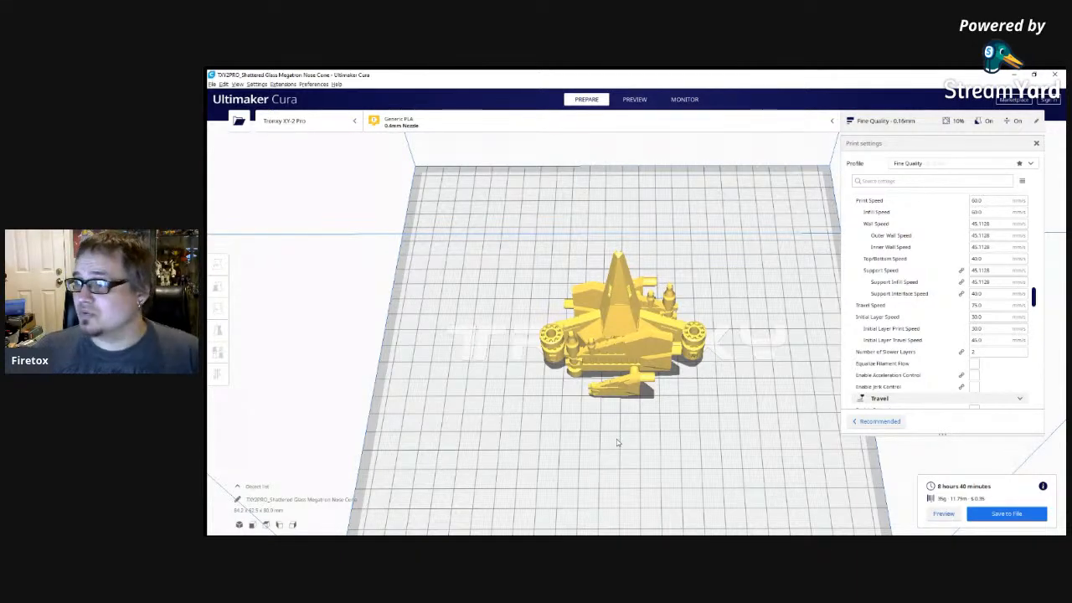
scroll(636, 448, "up", 6)
scroll(698, 439, "down", 3)
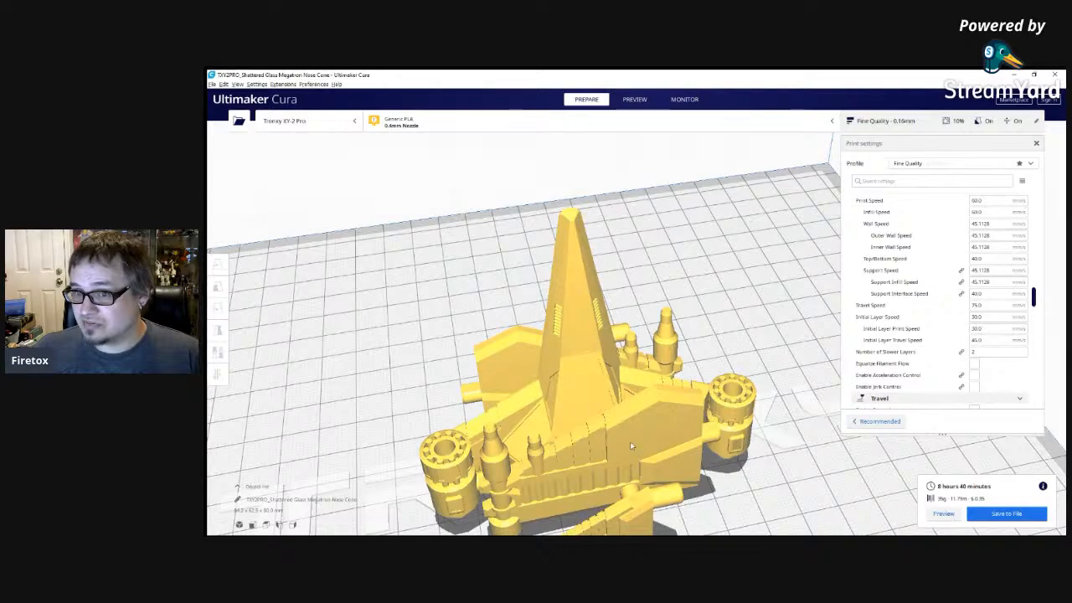
scroll(737, 503, "down", 3)
right_click_drag(715, 500, 515, 396)
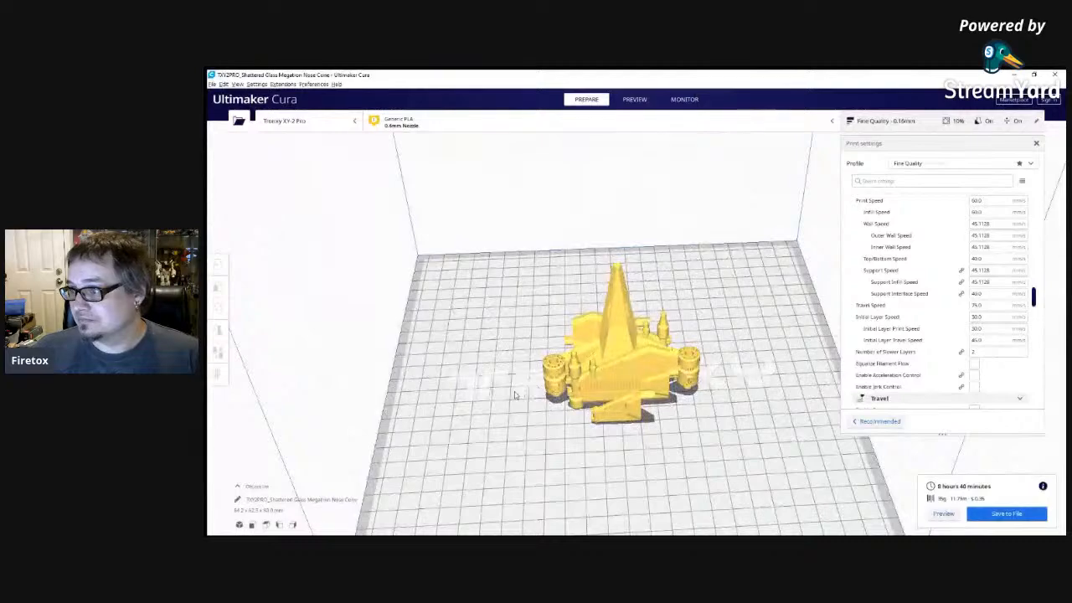
right_click_drag(515, 395, 732, 420)
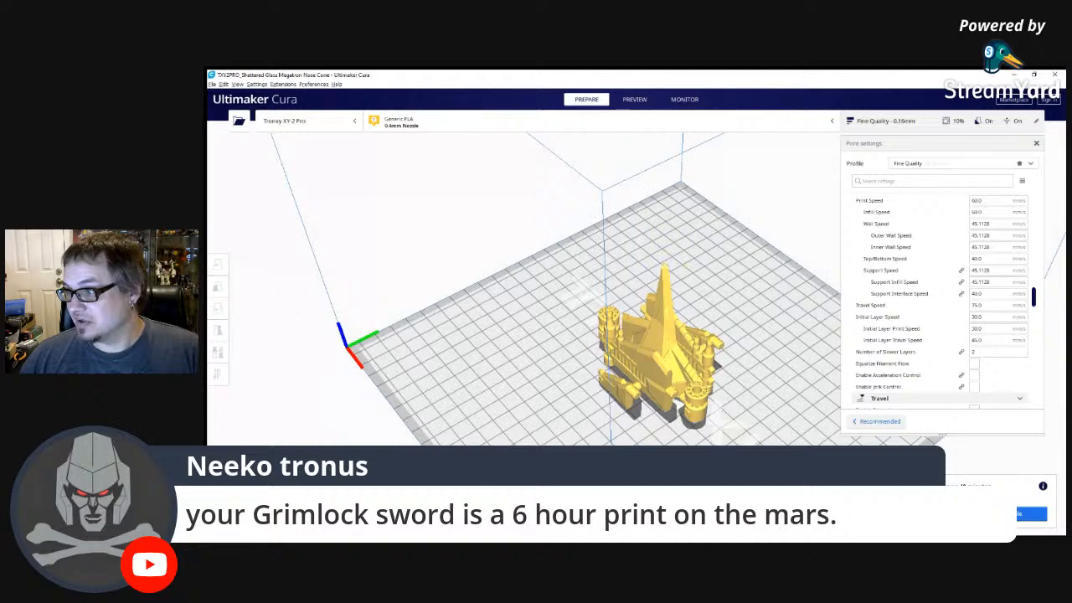
Replace the Megatron parts on the build plate with the SS 86 Grimlock Sword model and return to the infill settings.
key("ctrl+d")
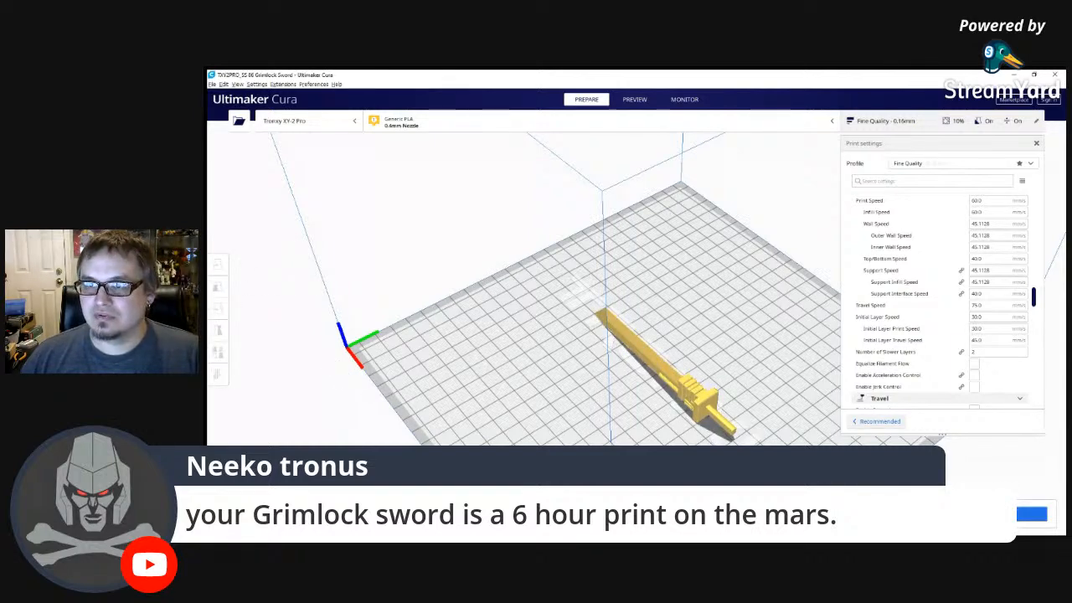
right_click_drag(707, 308, 799, 282)
scroll(996, 284, "up", 5)
scroll(996, 284, "up", 6)
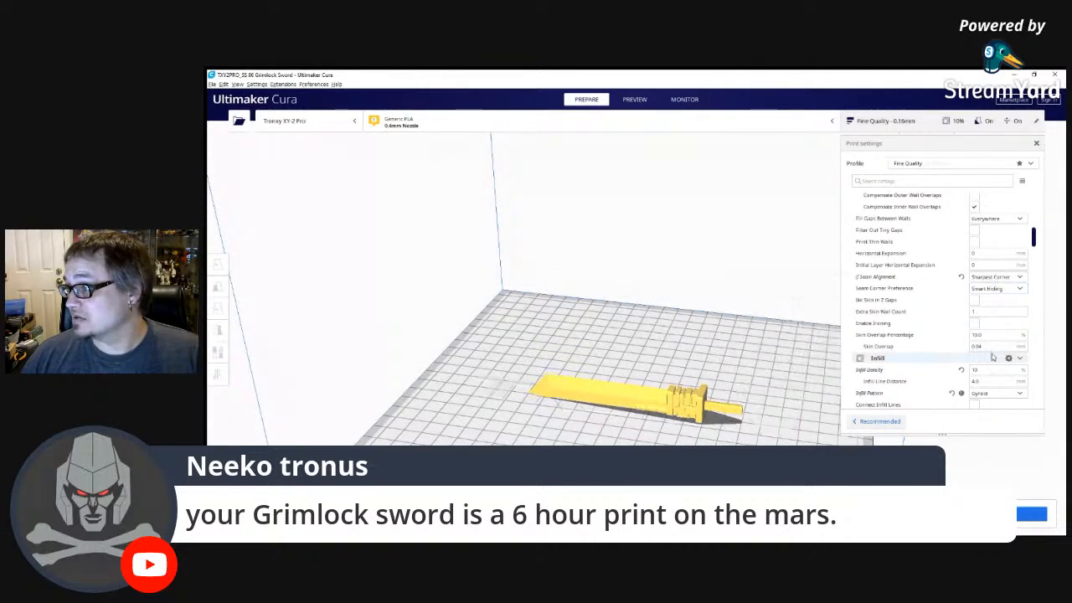
Set the infill density to 20%, slice the Grimlock sword and preview its layers.
left_click_drag(990, 369, 956, 378)
type("20")
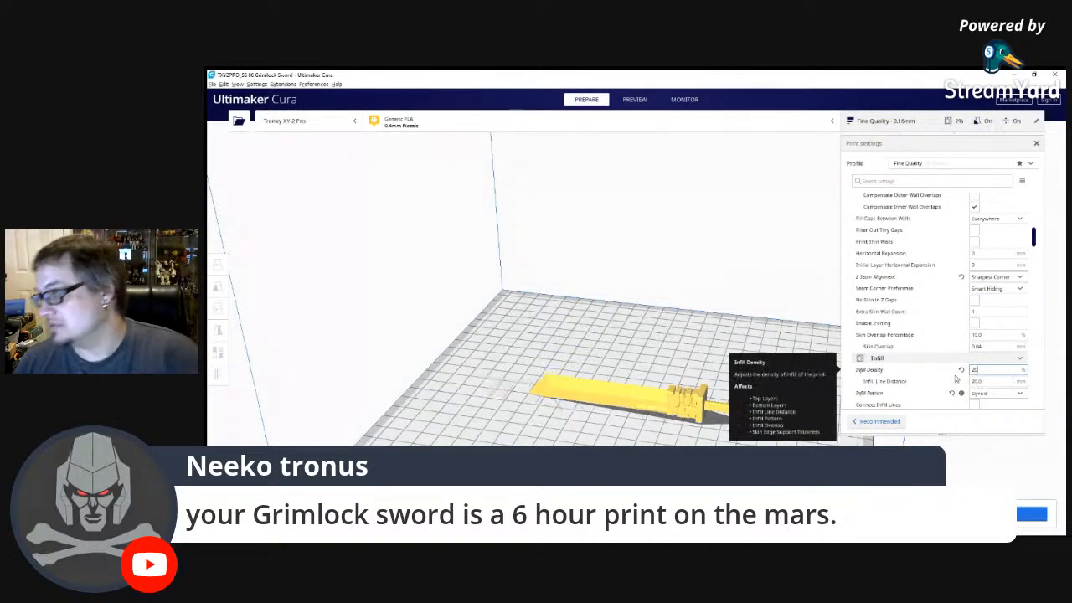
left_click(723, 308)
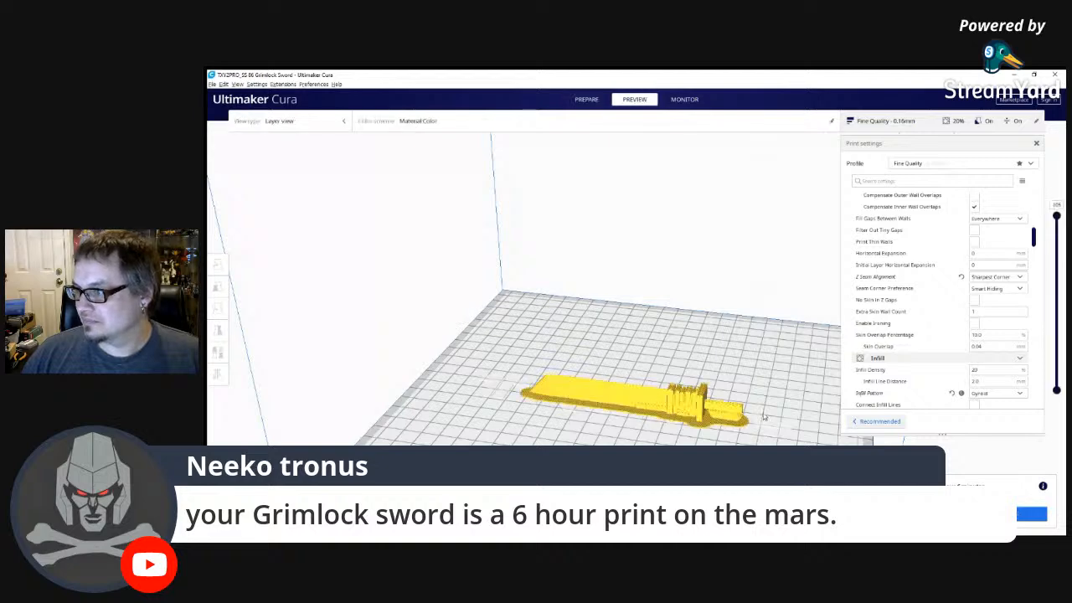
Inspect the sliced sword's internal infill around the blade and guard by lowering the visible layers, then restore all layers.
scroll(762, 423, "up", 5)
scroll(653, 277, "up", 3)
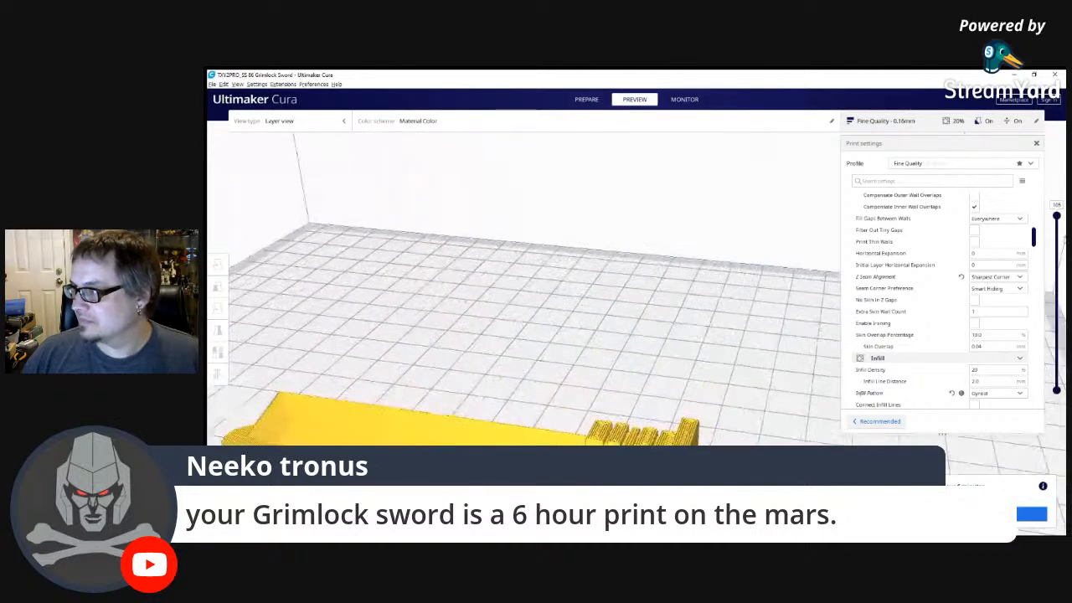
left_click_drag(1055, 225, 1063, 291)
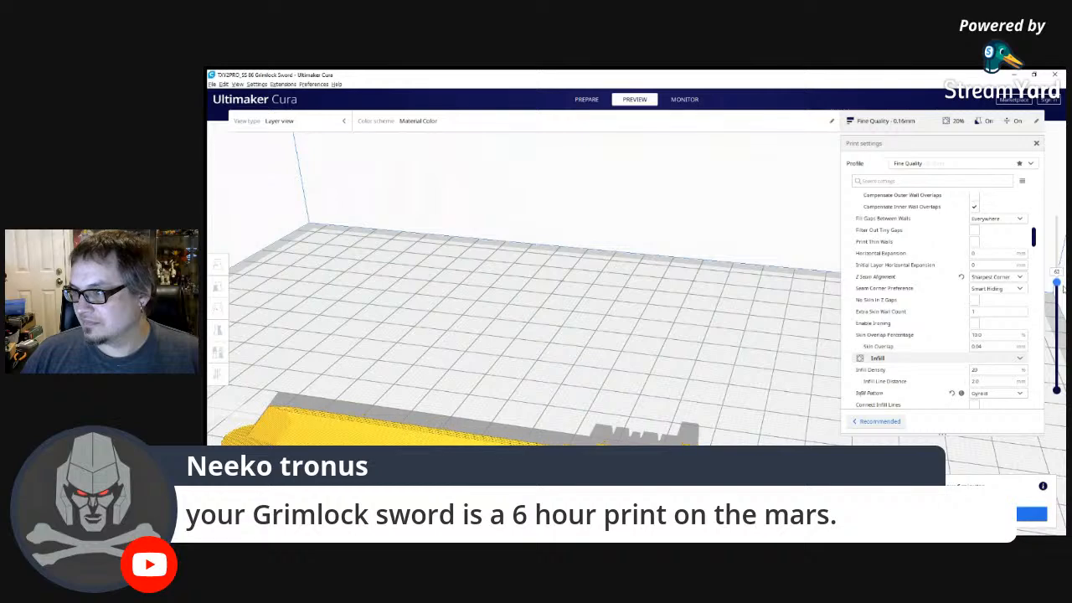
right_click_drag(787, 423, 787, 459)
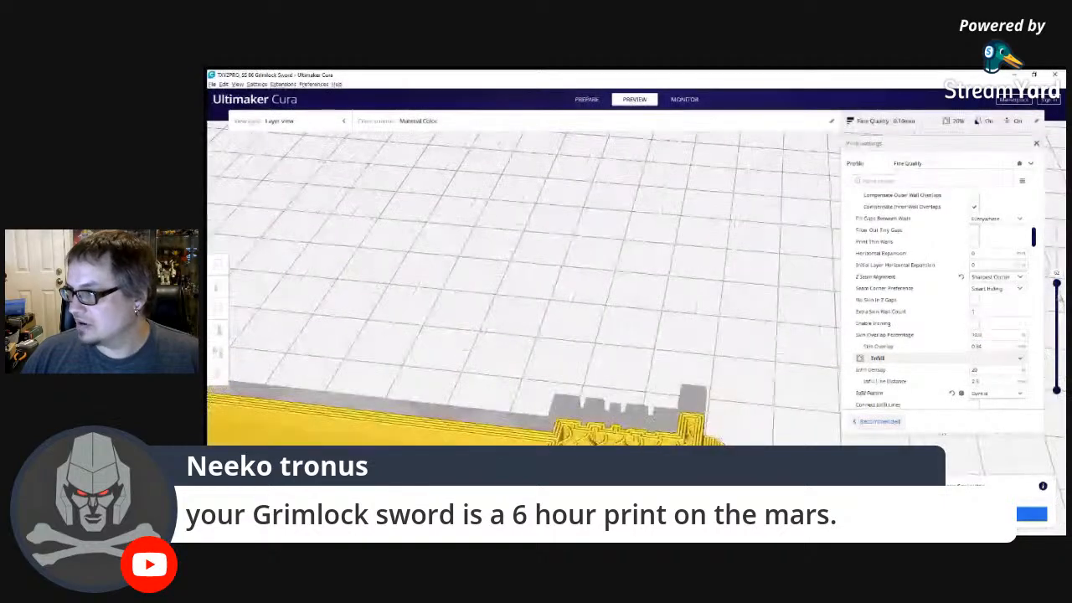
left_click_drag(1057, 283, 1045, 205)
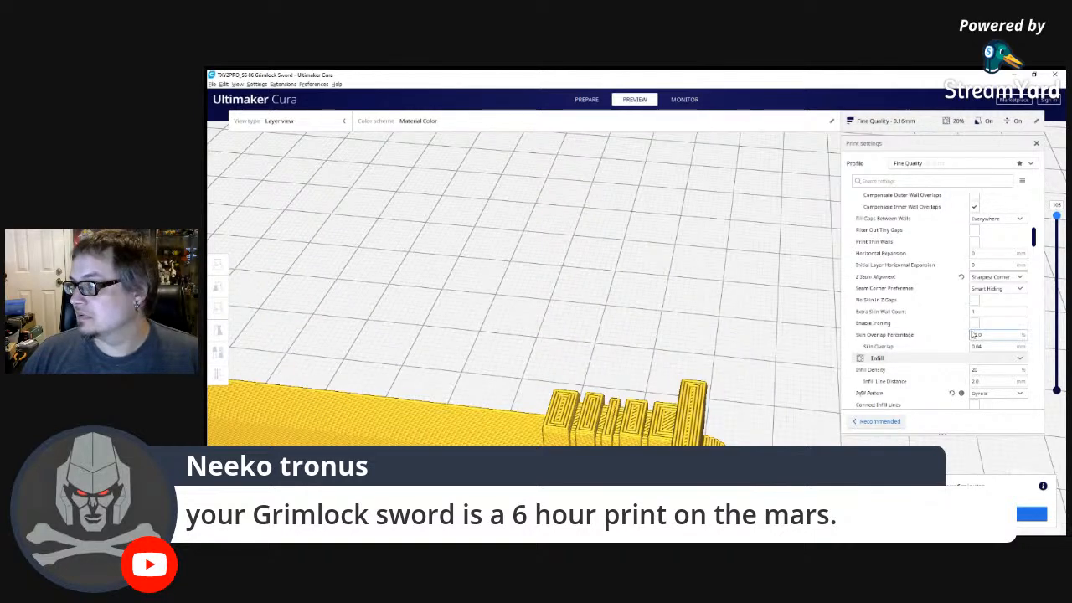
Set the layer height to 0.1 mm and slice the sword again.
scroll(870, 378, "up", 10)
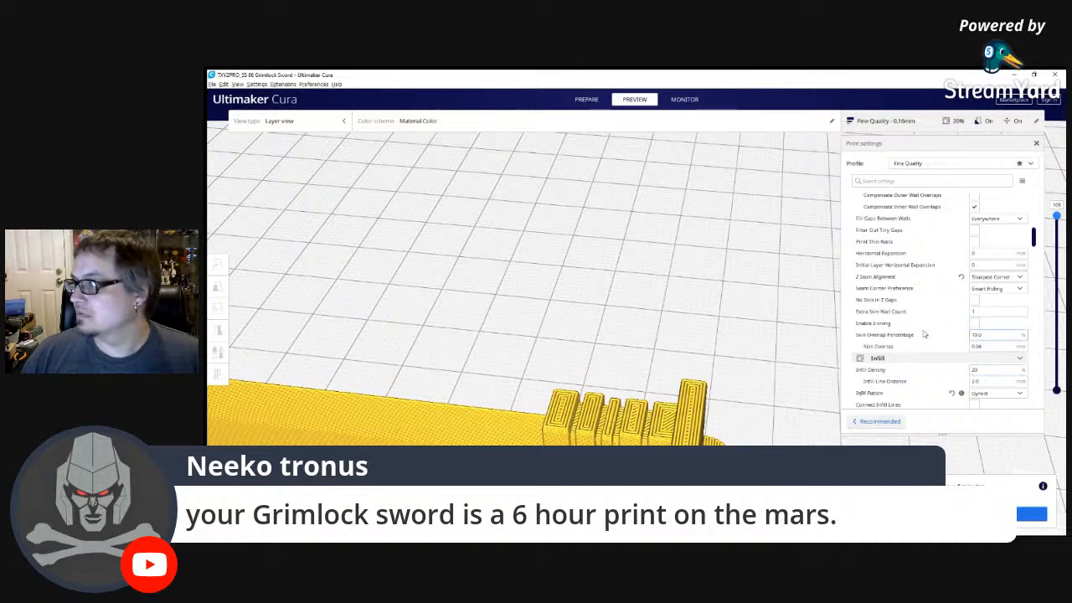
left_click(992, 211)
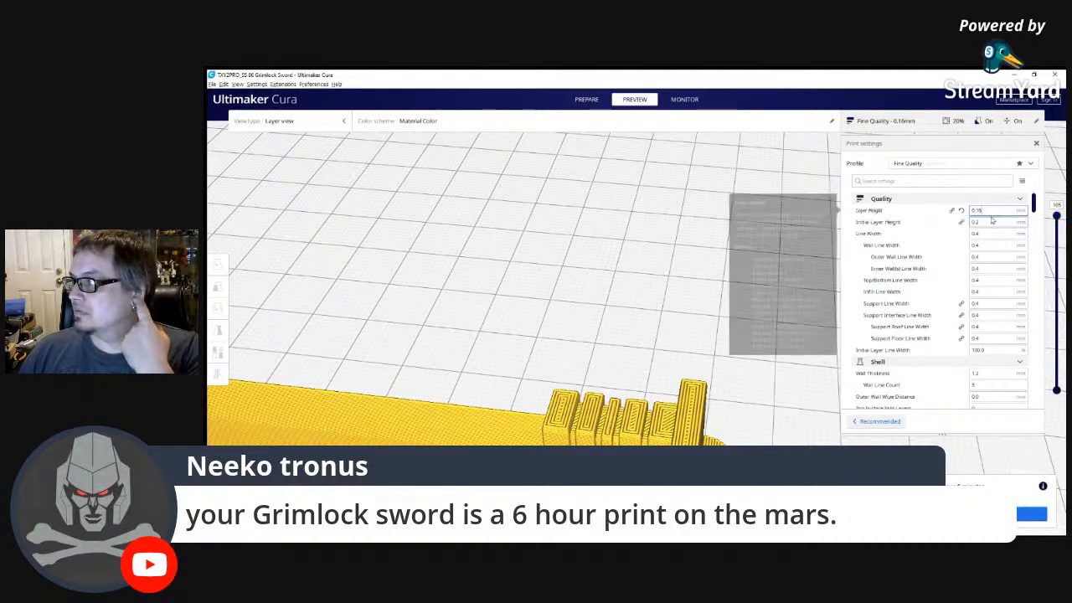
key("BackSpace")
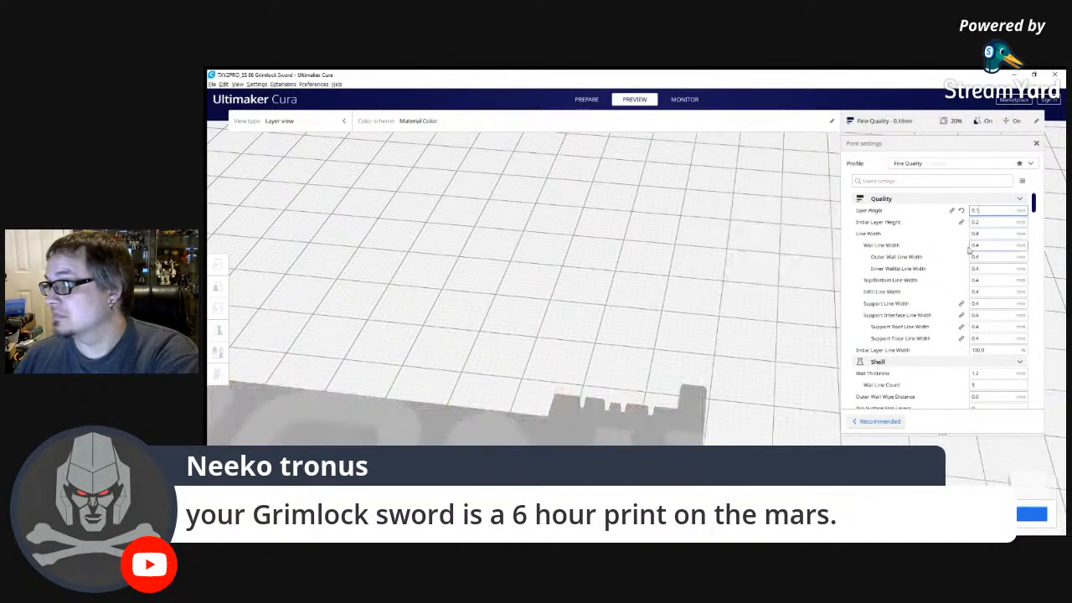
left_click(996, 513)
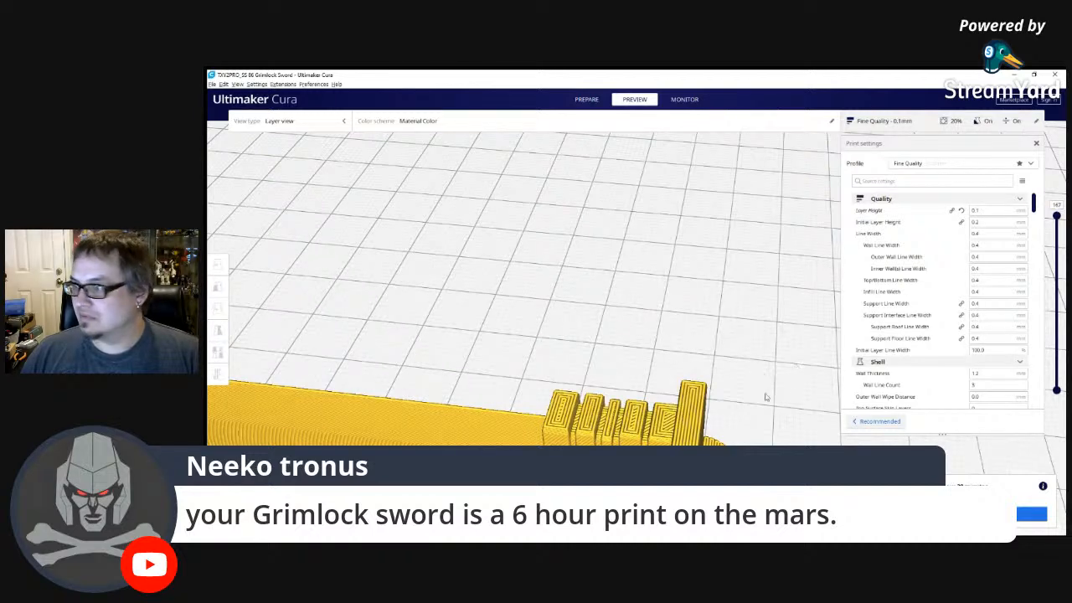
Examine the re-sliced sword's handle, guard, blade and surrounding base layer up close and from several angles.
left_click_drag(1056, 217, 1060, 183)
middle_click_drag(695, 435, 717, 289)
right_click_drag(718, 289, 515, 235)
middle_click_drag(757, 407, 656, 369)
scroll(656, 369, "down", 5)
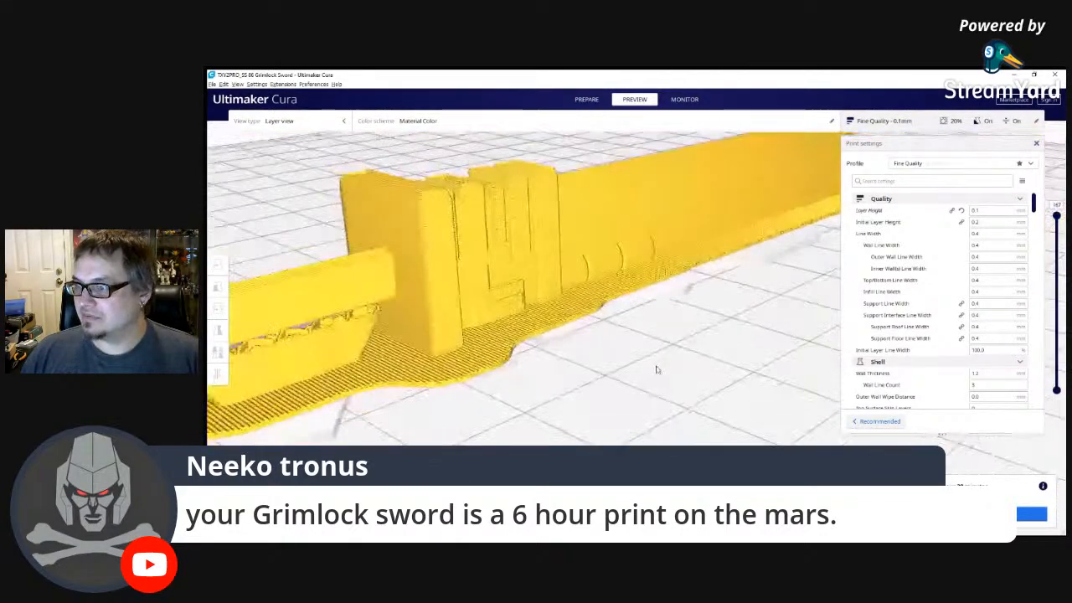
right_click_drag(665, 366, 779, 330)
scroll(542, 367, "down", 3)
right_click_drag(515, 335, 500, 366)
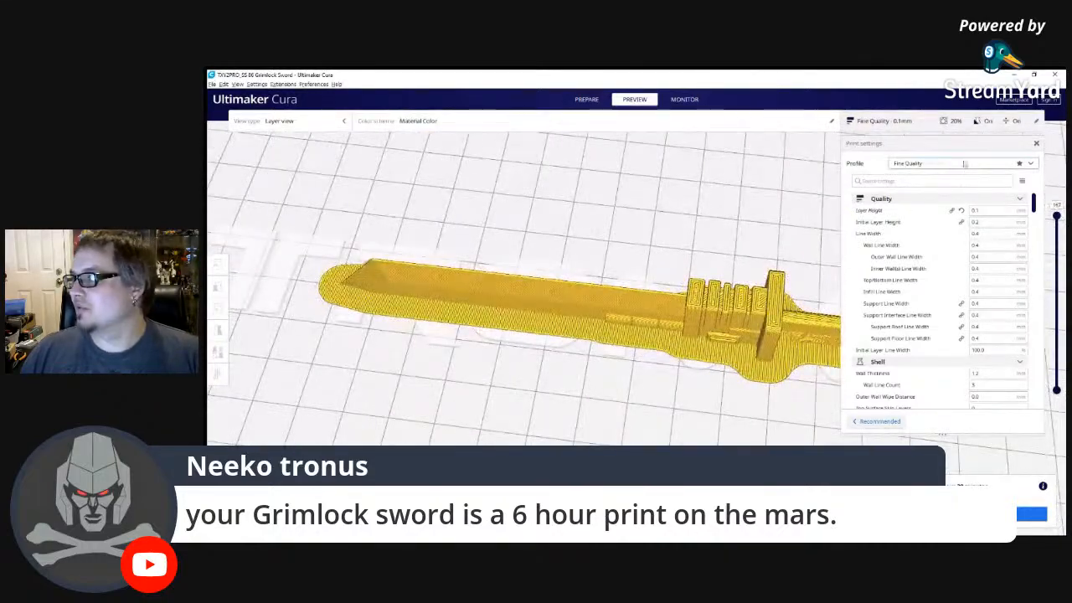
mouse_move(968, 322)
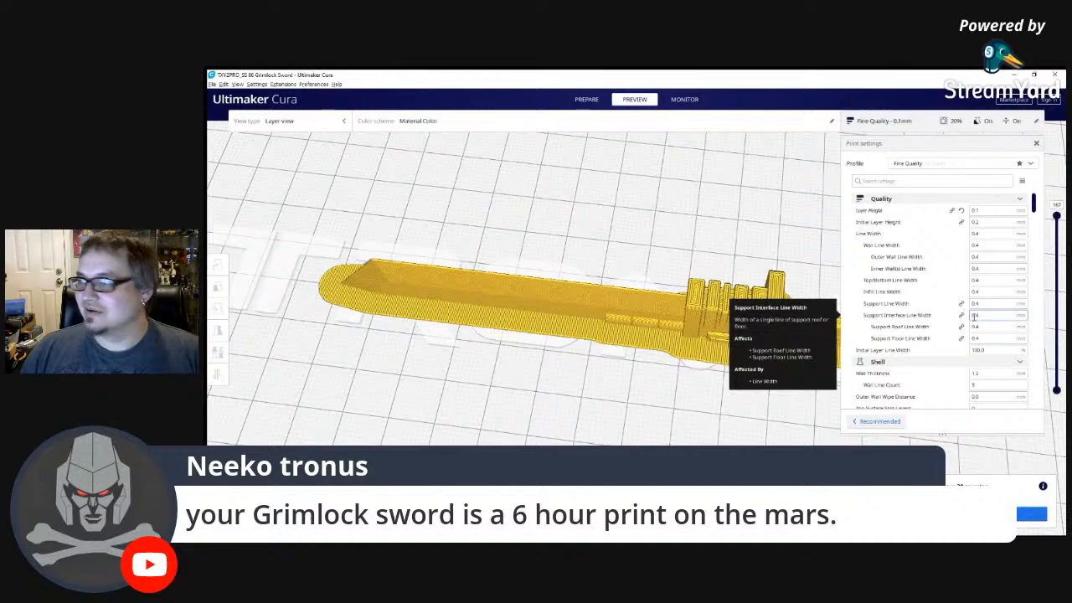
right_click_drag(721, 424, 670, 389)
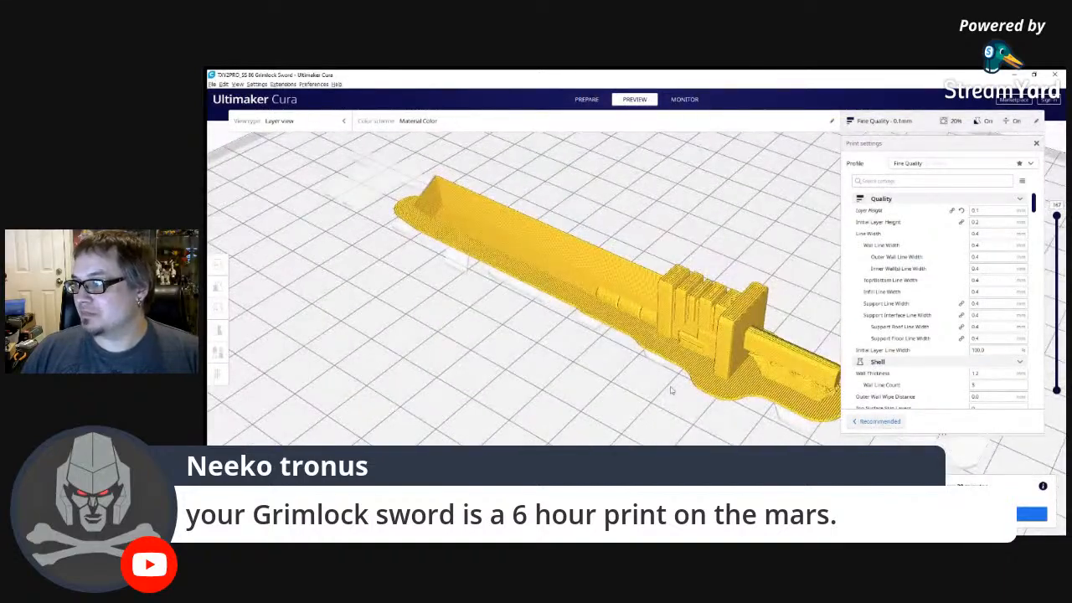